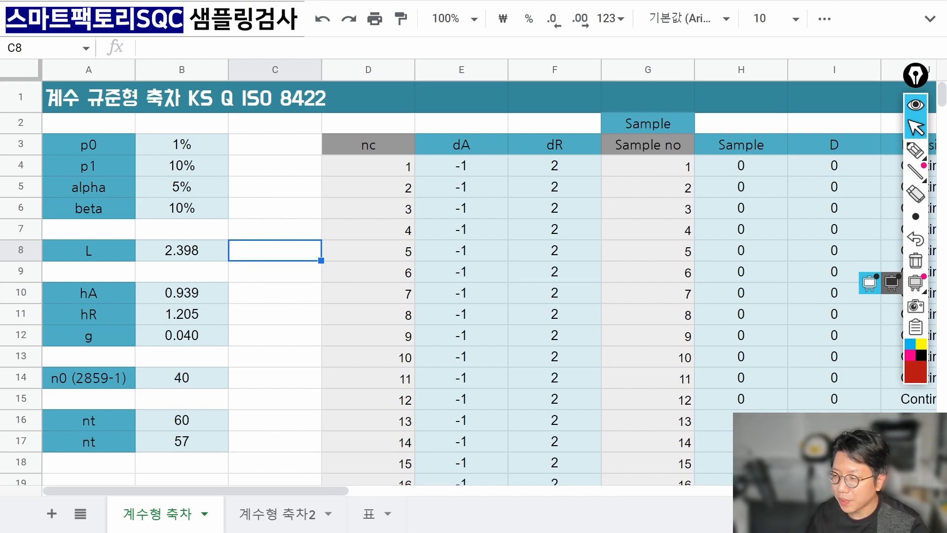
# Point out the p0, p1, alpha and beta (10%) inputs and the hA and g labels.
pyautogui.click(207, 147)
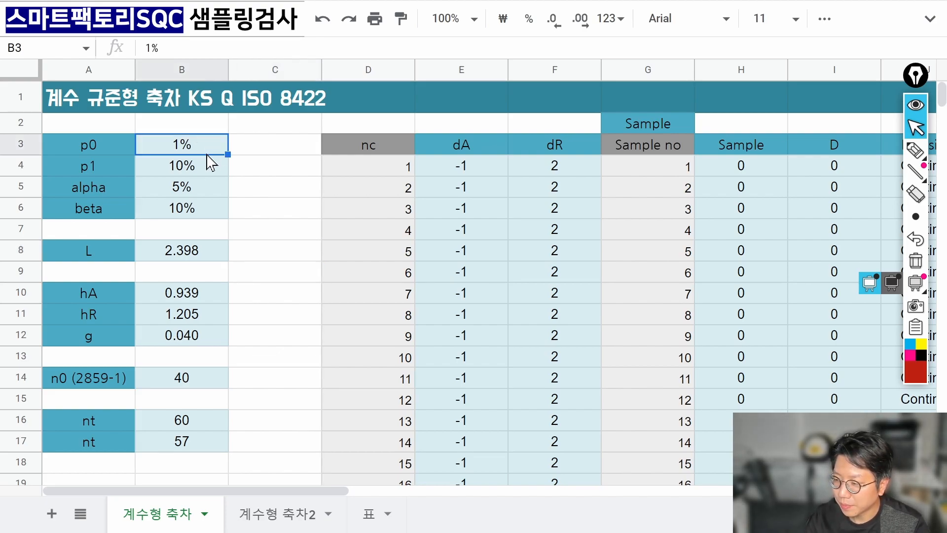
pyautogui.click(206, 162)
pyautogui.click(206, 187)
pyautogui.doubleClick(207, 198)
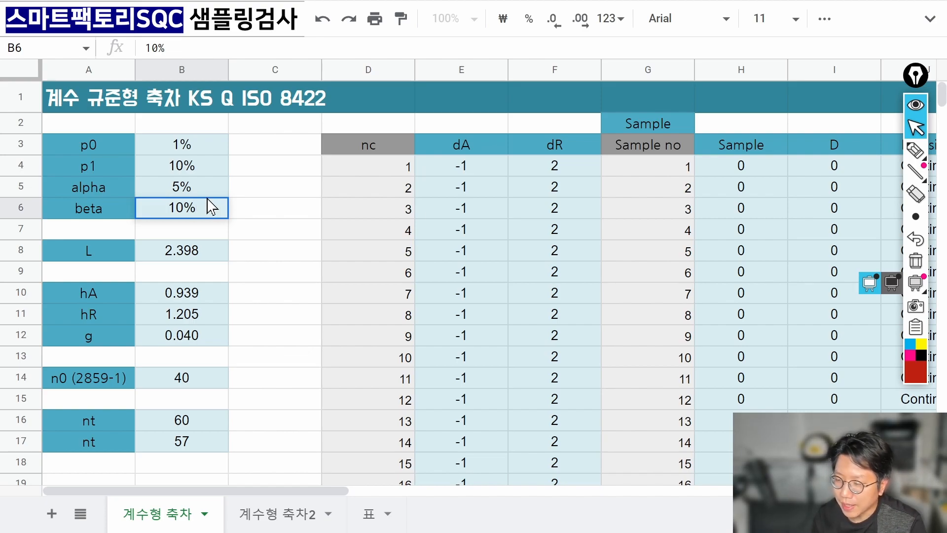
pyautogui.click(116, 294)
pyautogui.click(112, 331)
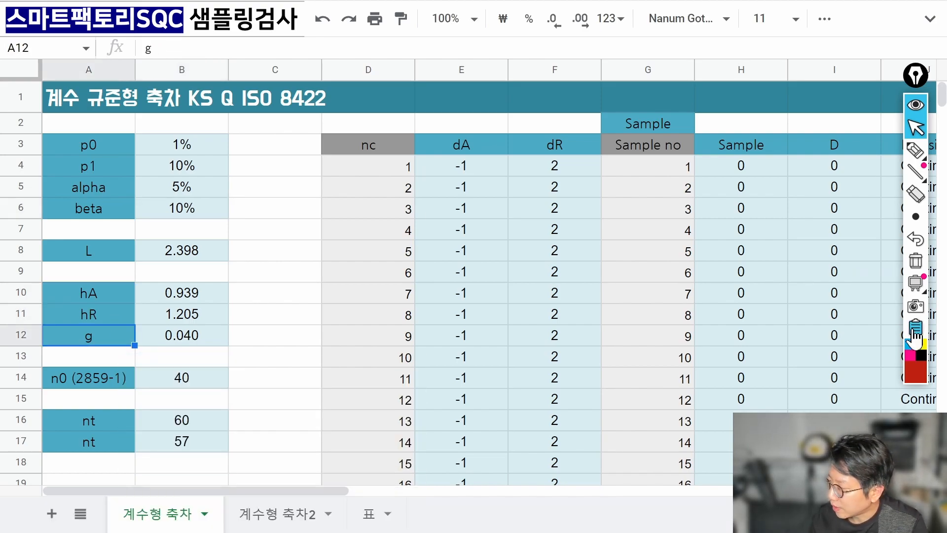
# Circle the hA, hR and g values and handwrite notes with an arrow beside them.
pyautogui.click(915, 150)
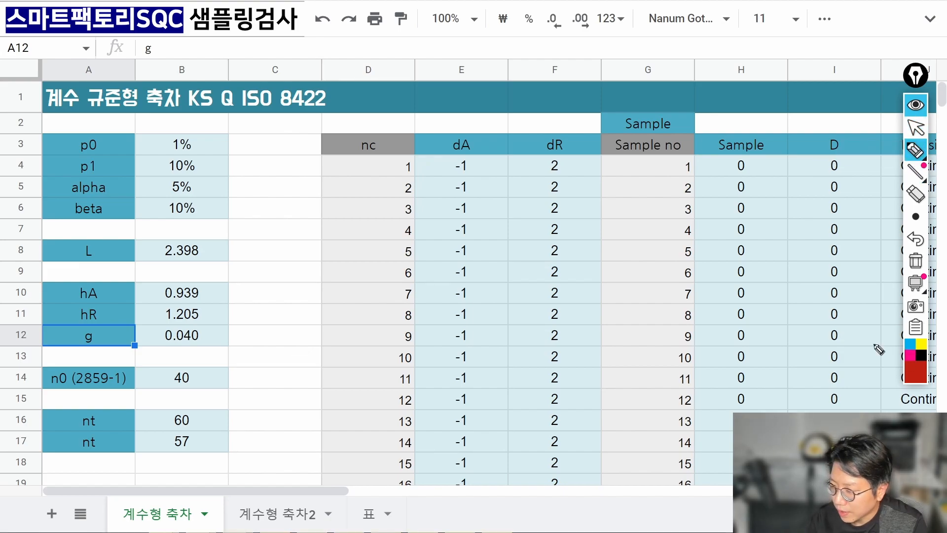
pyautogui.moveTo(115, 359)
pyautogui.mouseDown()
pyautogui.moveTo(213, 343)
pyautogui.moveTo(165, 364)
pyautogui.mouseUp()
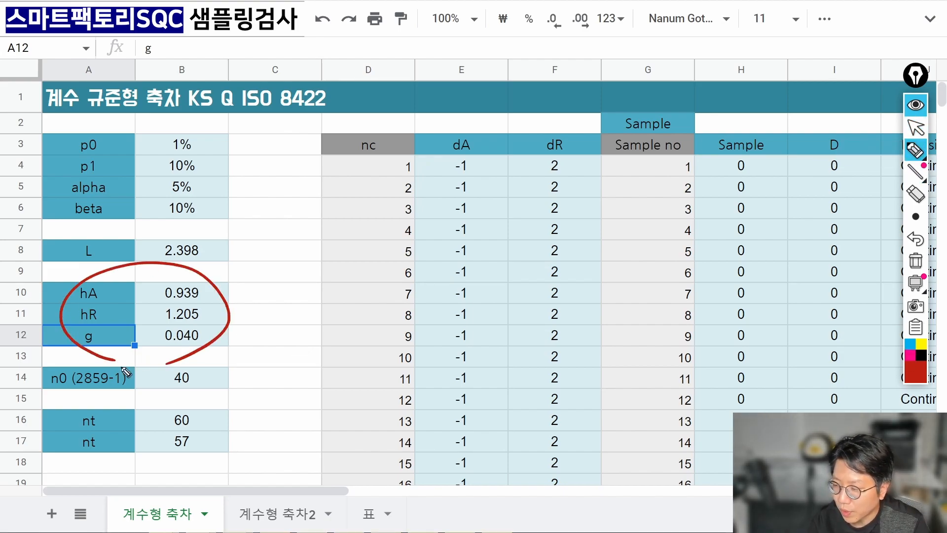
pyautogui.moveTo(247, 283)
pyautogui.mouseDown()
pyautogui.moveTo(237, 298)
pyautogui.moveTo(272, 295)
pyautogui.moveTo(242, 326)
pyautogui.moveTo(253, 310)
pyautogui.moveTo(279, 321)
pyautogui.moveTo(245, 342)
pyautogui.mouseUp()
pyautogui.click(259, 282)
pyautogui.moveTo(261, 327); pyautogui.dragTo(277, 342)
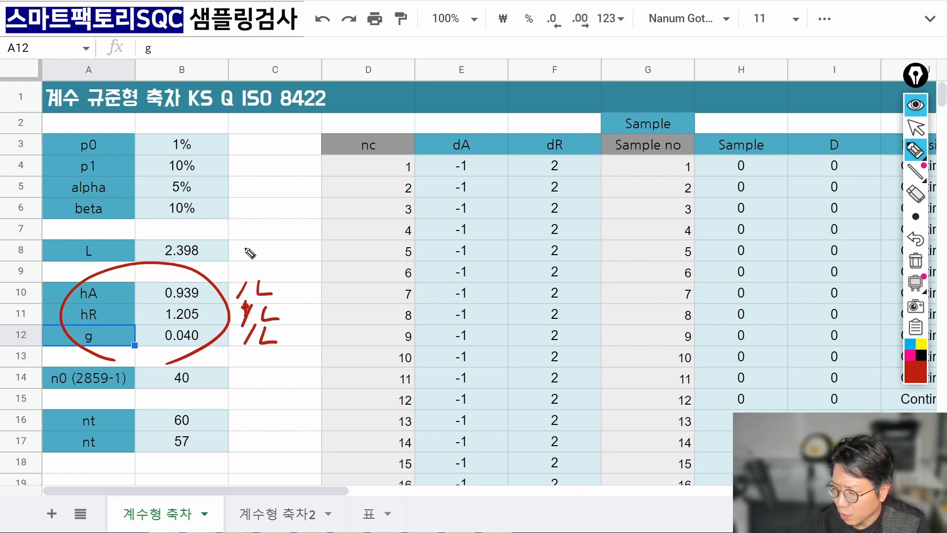
pyautogui.moveTo(249, 243); pyautogui.dragTo(273, 264)
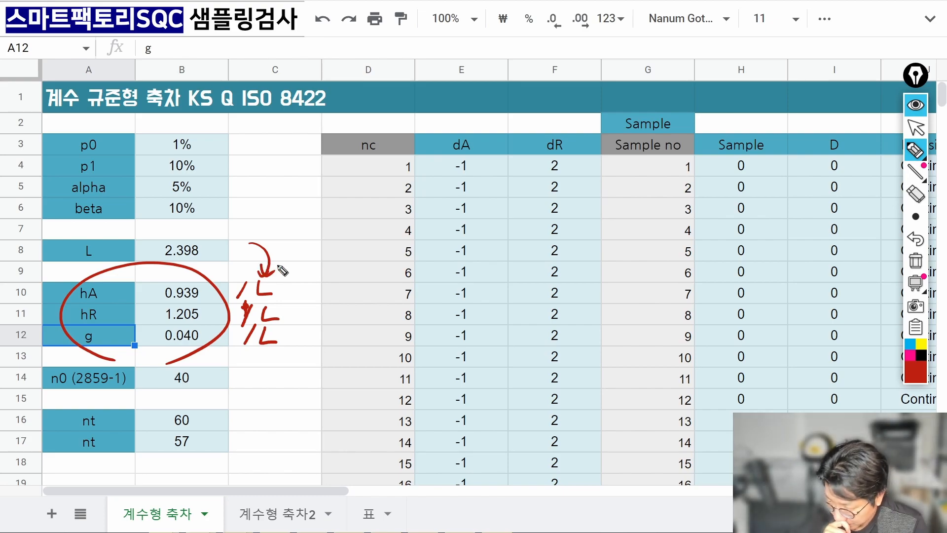
# Circle the L value 2.398, erase all annotations, and switch to the Foxit lecture slides.
pyautogui.moveTo(170, 266); pyautogui.dragTo(195, 274)
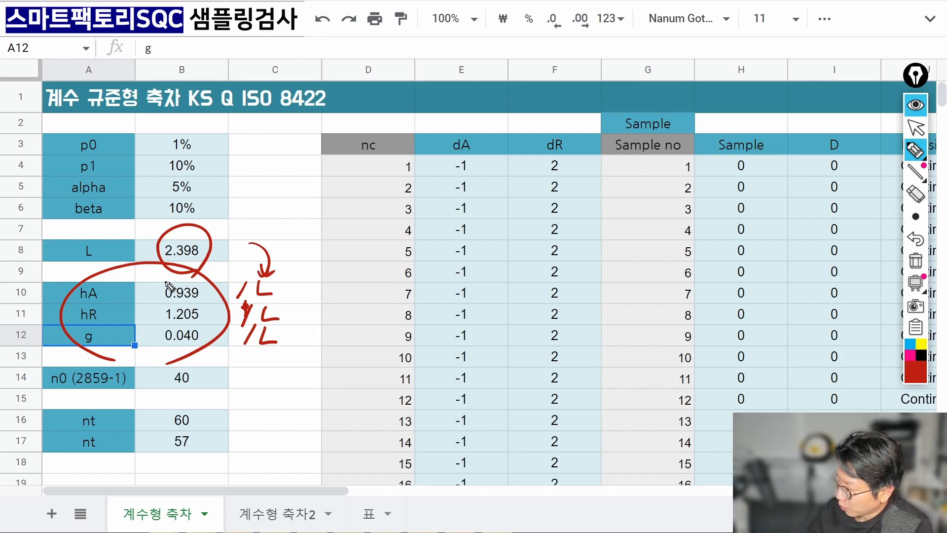
pyautogui.click(916, 260)
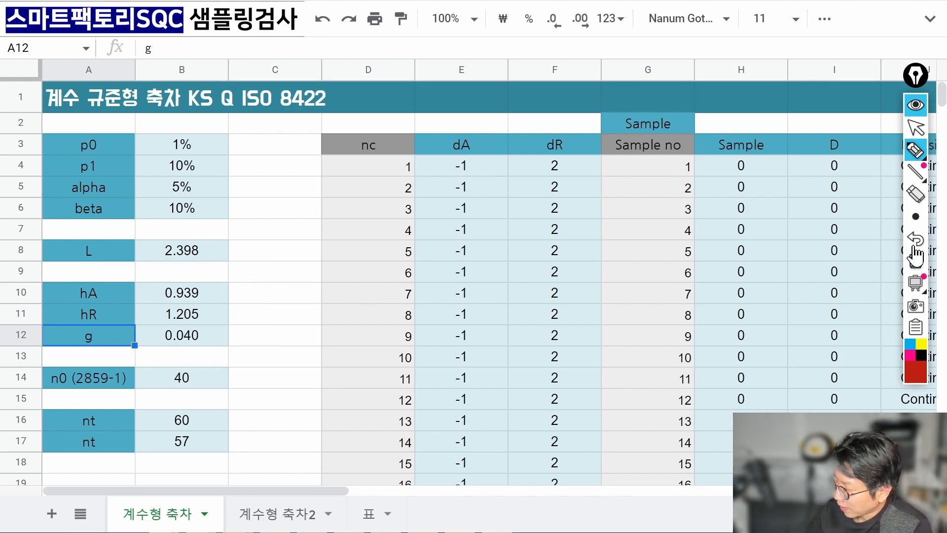
pyautogui.click(917, 129)
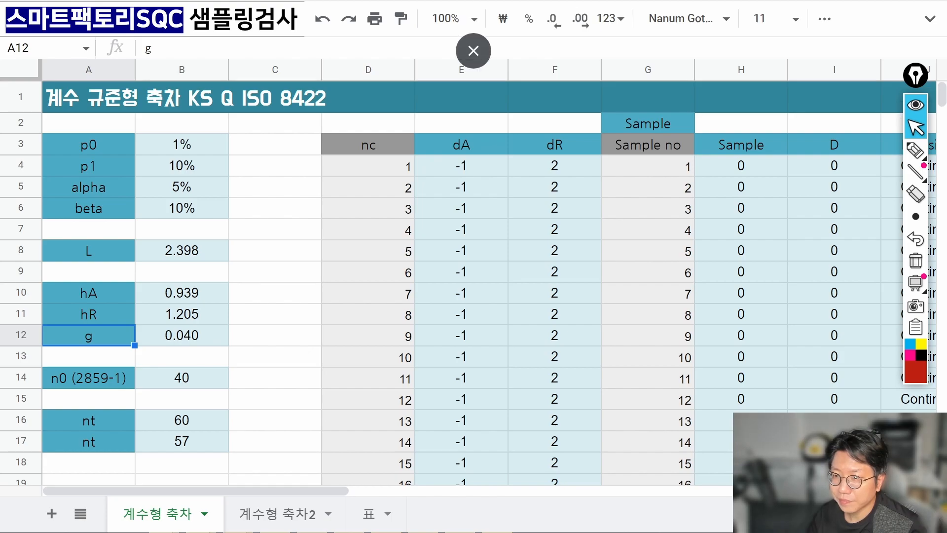
pyautogui.hotkey('alt', 'Tab')
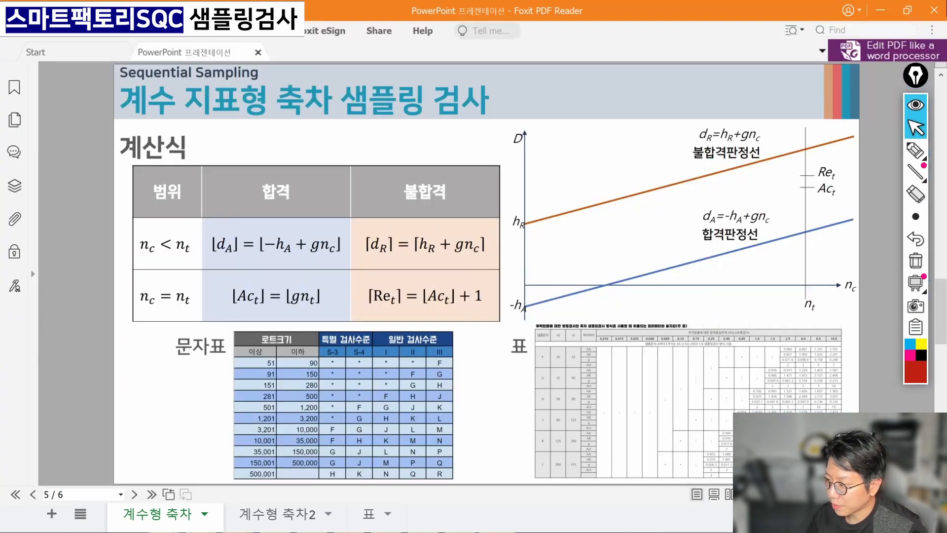
# Ring the first and second ln terms in the hA, hR and g formulas.
pyautogui.scroll(1, 516, 274)
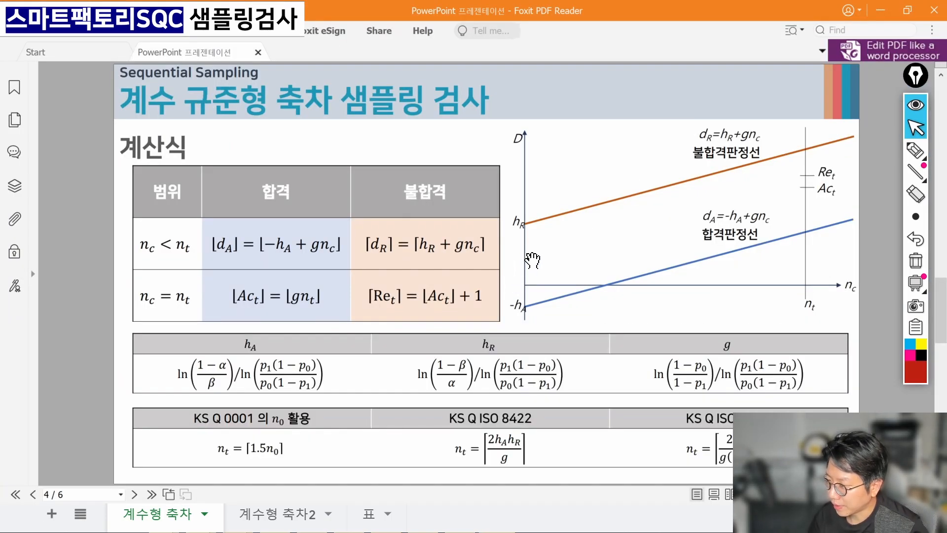
pyautogui.click(916, 151)
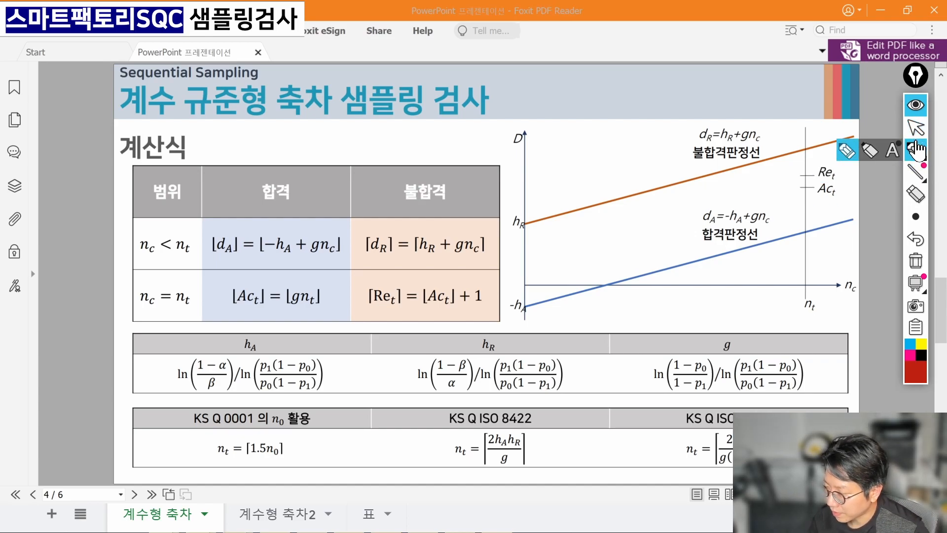
pyautogui.moveTo(285, 404)
pyautogui.mouseDown()
pyautogui.moveTo(234, 390)
pyautogui.moveTo(288, 406)
pyautogui.mouseUp()
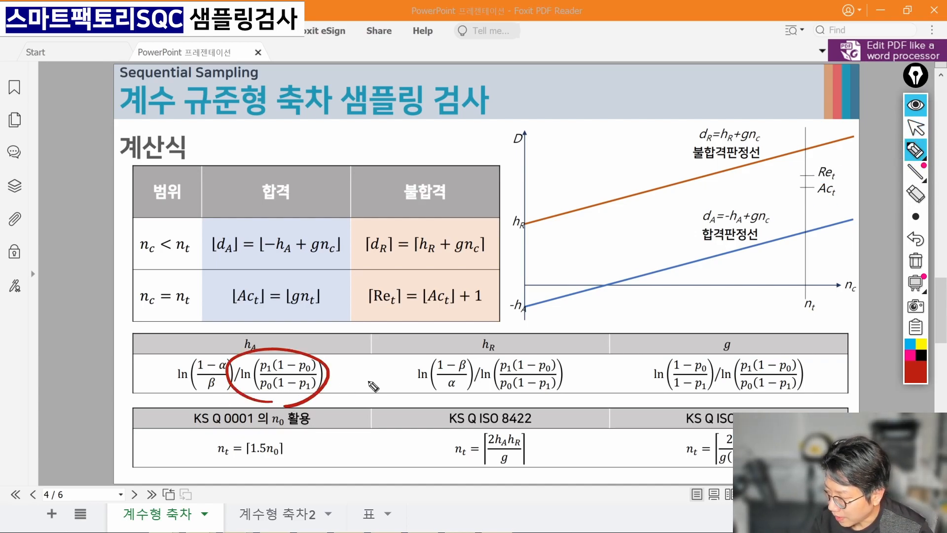
pyautogui.moveTo(518, 397)
pyautogui.mouseDown()
pyautogui.moveTo(493, 356)
pyautogui.moveTo(552, 401)
pyautogui.mouseUp()
pyautogui.moveTo(767, 407)
pyautogui.mouseDown()
pyautogui.moveTo(772, 354)
pyautogui.moveTo(766, 408)
pyautogui.mouseUp()
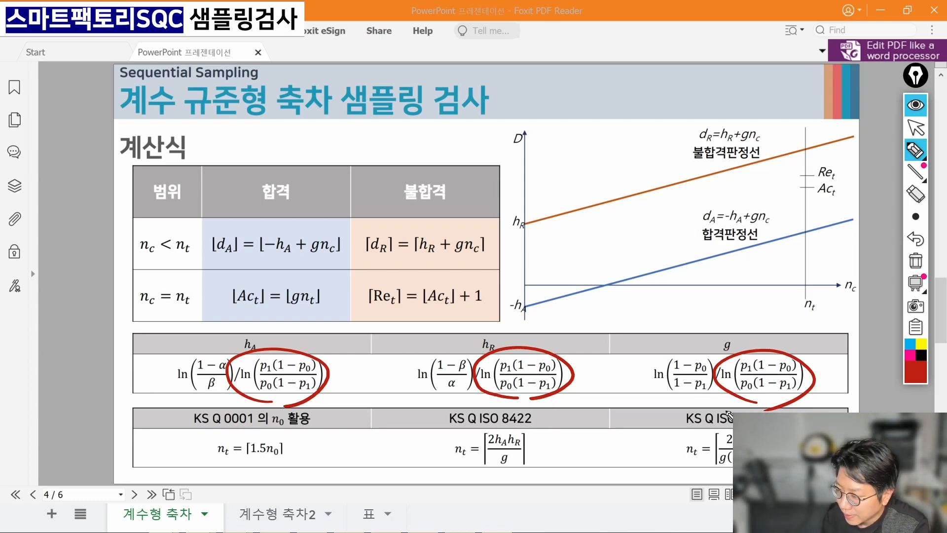
pyautogui.moveTo(204, 402); pyautogui.dragTo(228, 407)
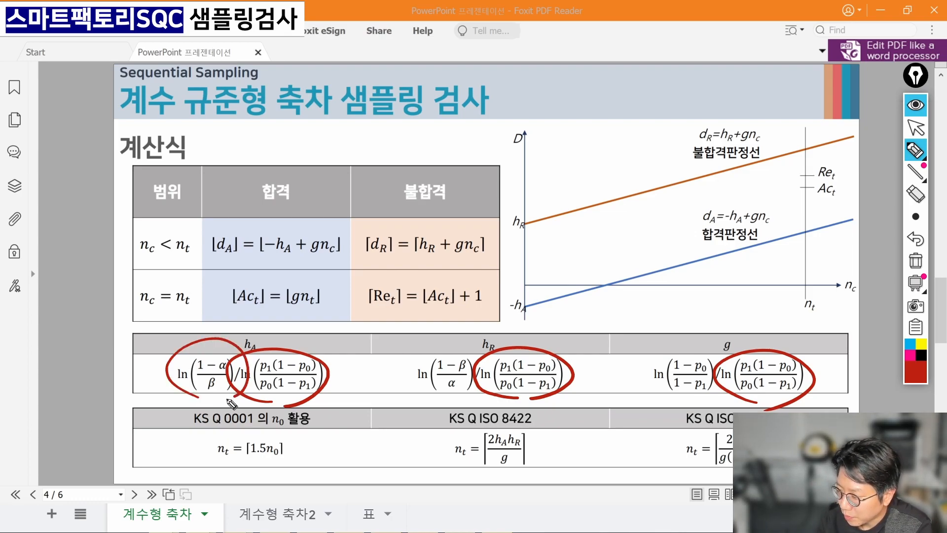
pyautogui.moveTo(435, 406); pyautogui.dragTo(456, 409)
pyautogui.moveTo(688, 406)
pyautogui.mouseDown()
pyautogui.moveTo(719, 365)
pyautogui.moveTo(696, 410)
pyautogui.mouseUp()
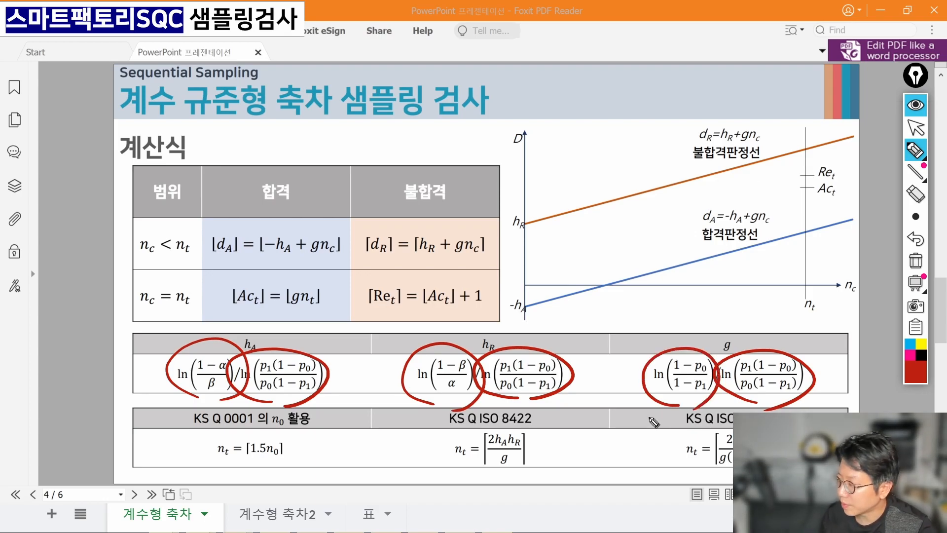
# Erase the rings from the slide and return to the Google Sheets model.
pyautogui.click(917, 172)
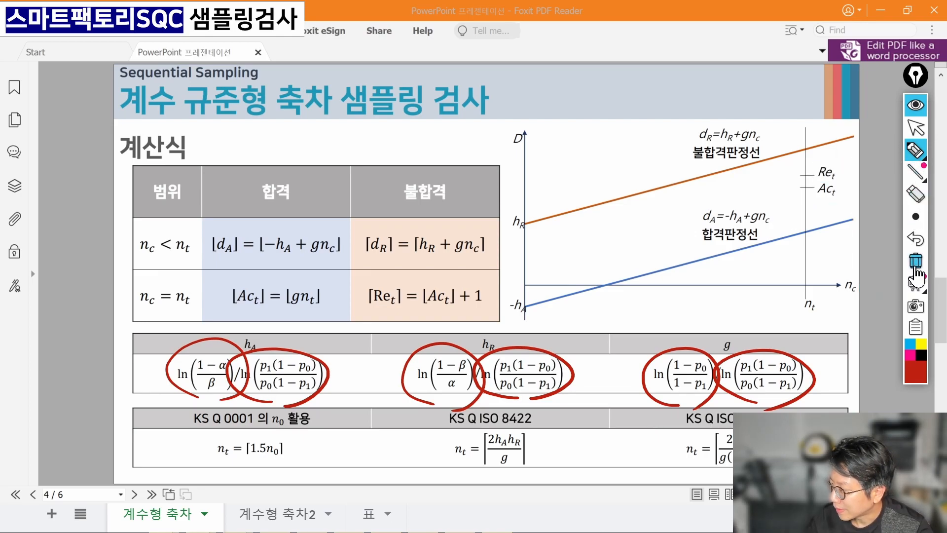
pyautogui.click(915, 265)
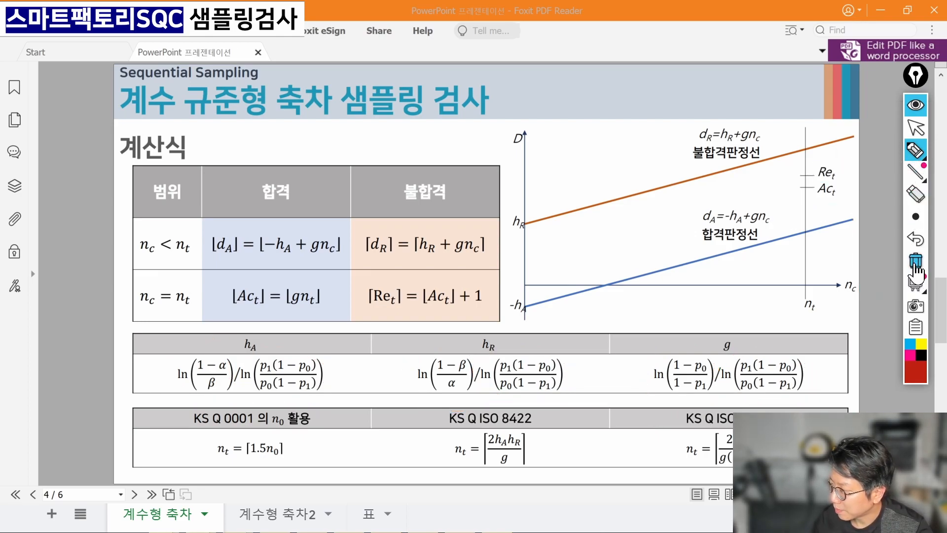
pyautogui.click(916, 128)
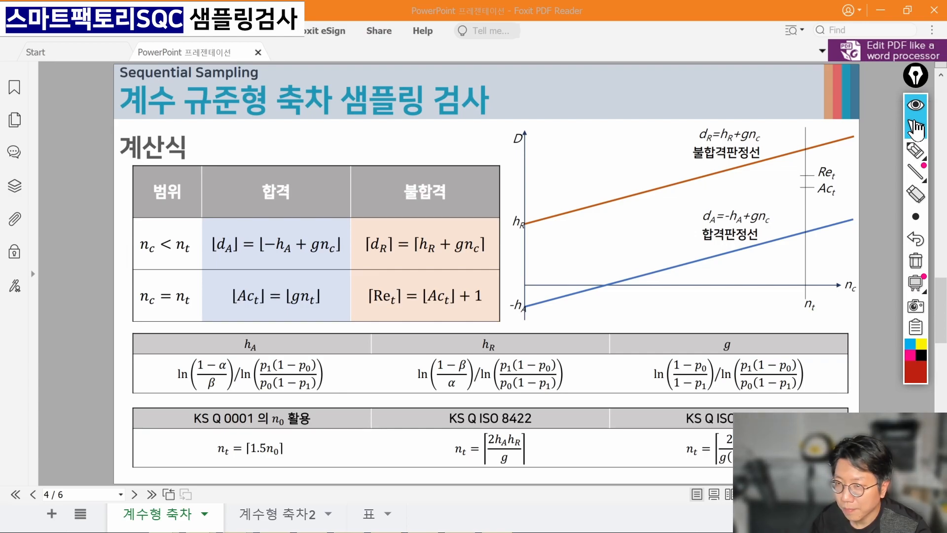
pyautogui.hotkey('alt', 'Tab')
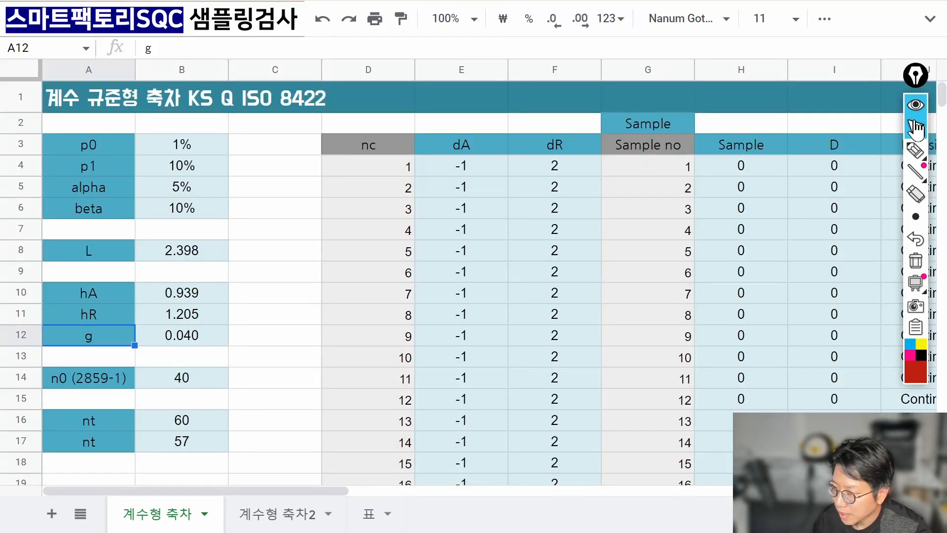
pyautogui.doubleClick(198, 251)
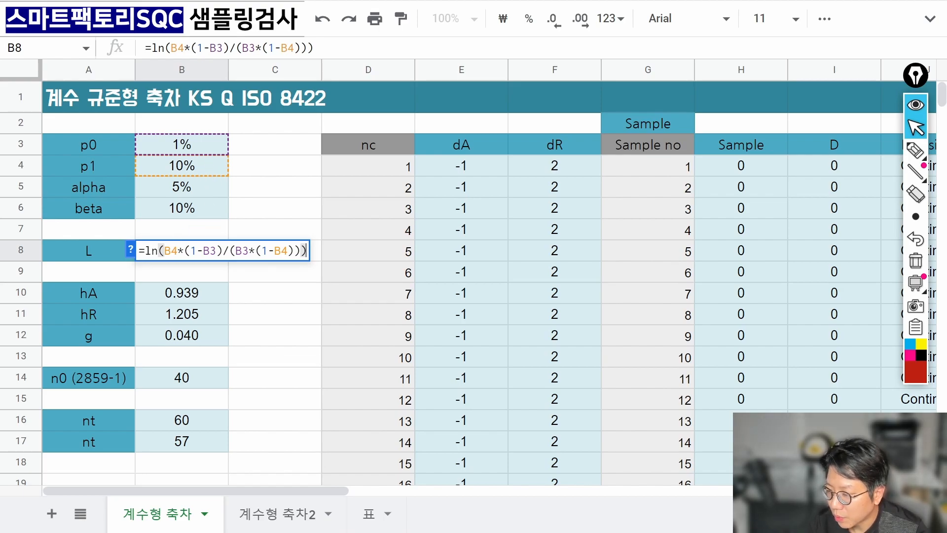
pyautogui.click(916, 149)
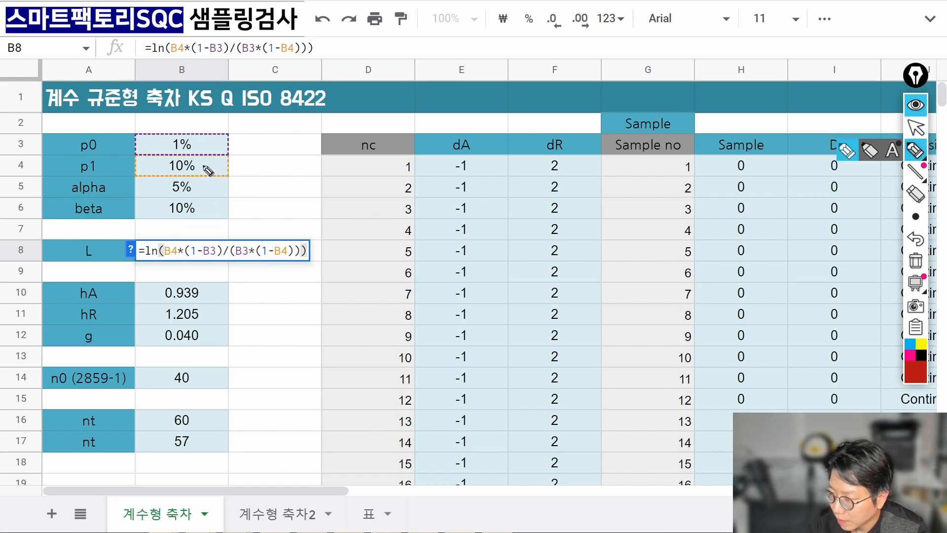
pyautogui.moveTo(204, 167); pyautogui.dragTo(186, 236)
pyautogui.moveTo(210, 140)
pyautogui.mouseDown()
pyautogui.moveTo(230, 163)
pyautogui.moveTo(215, 235)
pyautogui.mouseUp()
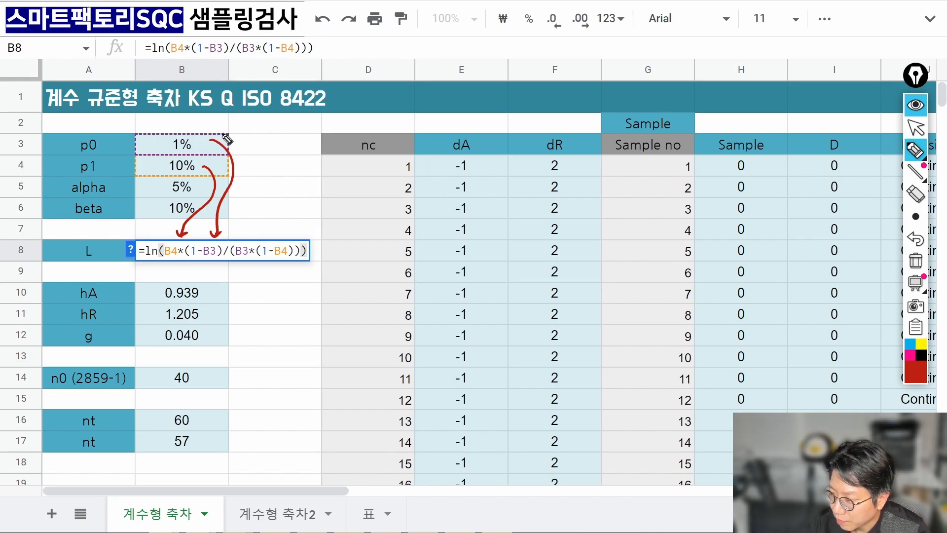
pyautogui.moveTo(223, 132); pyautogui.dragTo(242, 236)
pyautogui.moveTo(216, 159)
pyautogui.mouseDown()
pyautogui.moveTo(280, 174)
pyautogui.moveTo(286, 231)
pyautogui.moveTo(294, 230)
pyautogui.mouseUp()
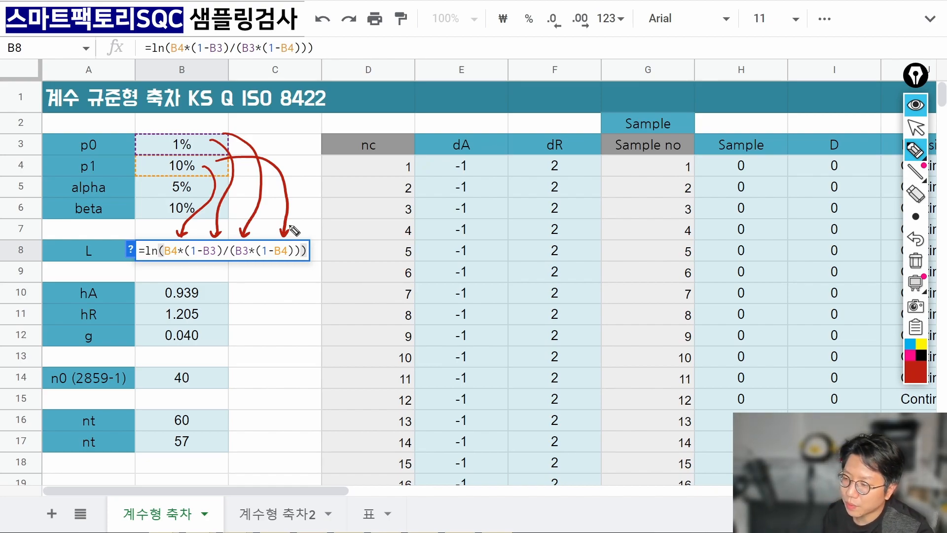
pyautogui.moveTo(154, 266); pyautogui.dragTo(152, 269)
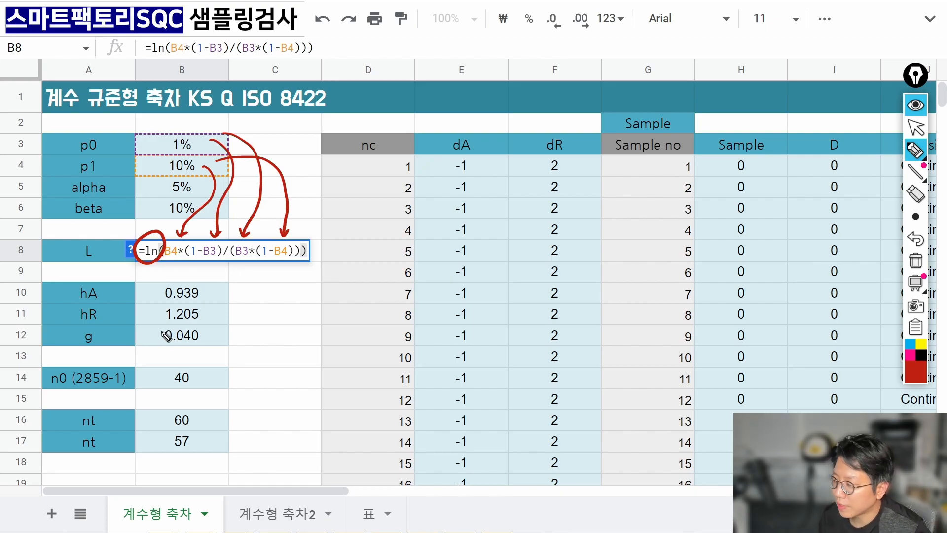
pyautogui.click(912, 262)
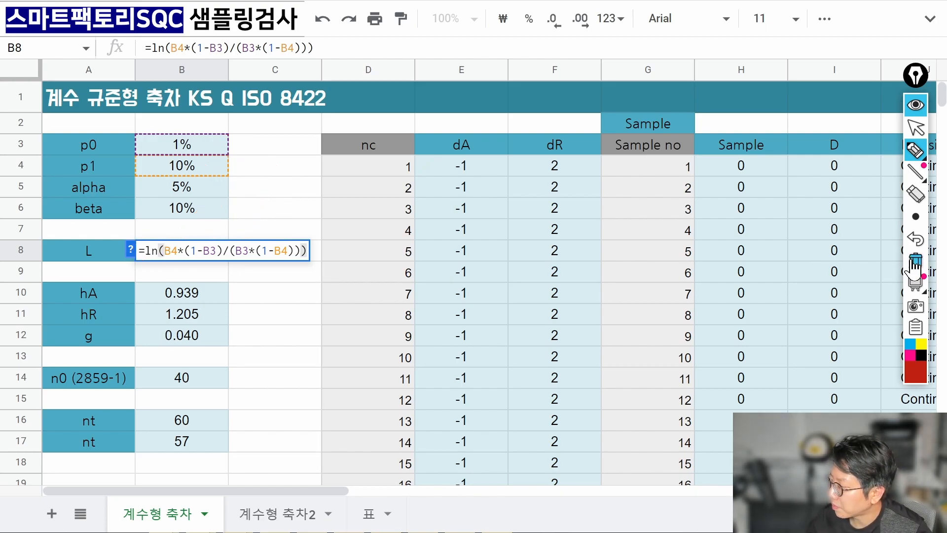
pyautogui.click(912, 128)
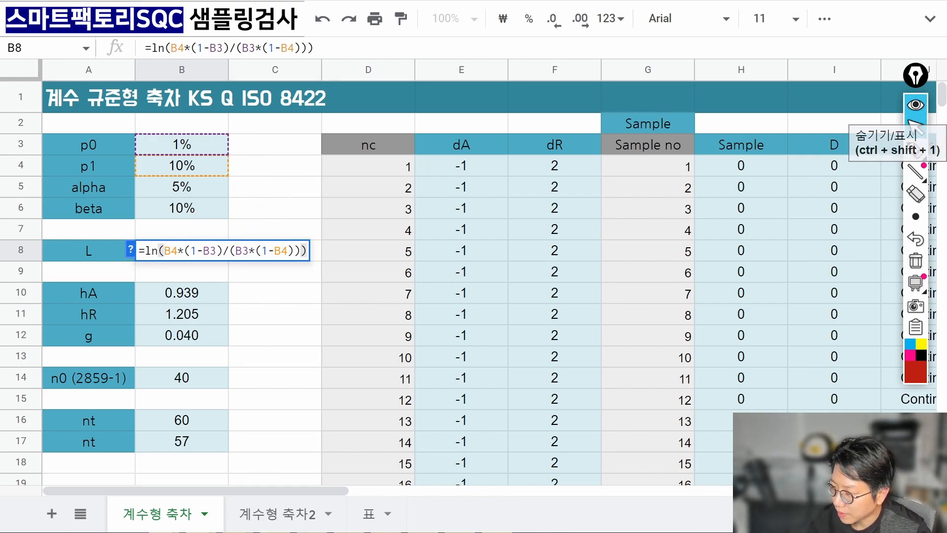
pyautogui.press('Return')
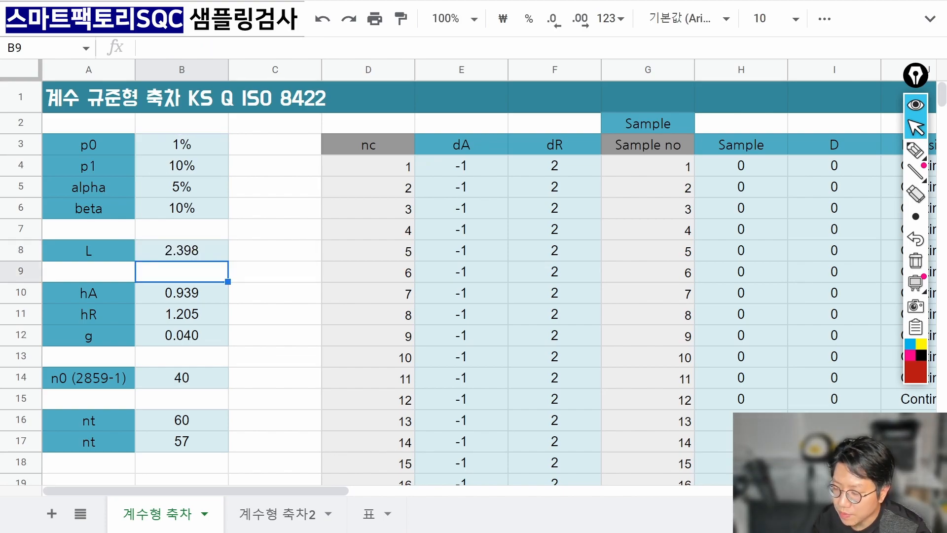
pyautogui.press('Down')
pyautogui.press('Return')
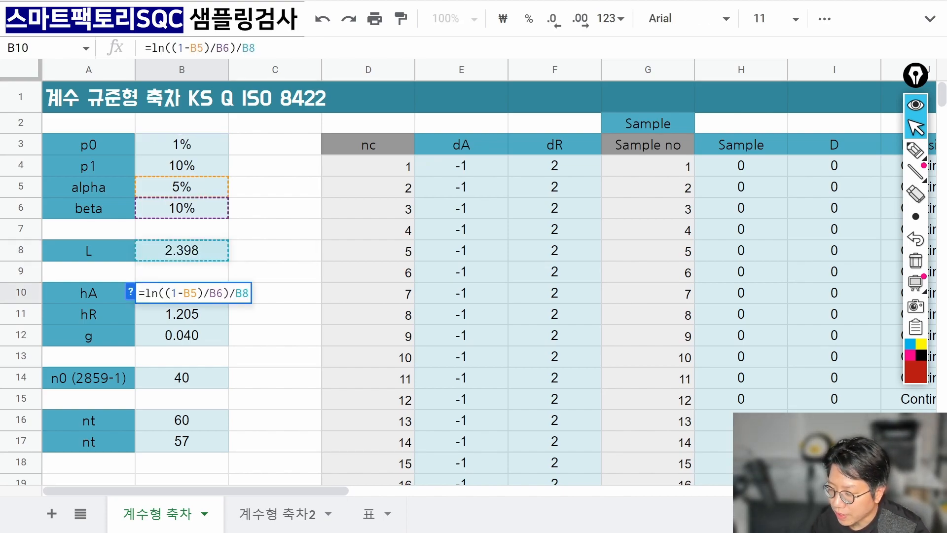
pyautogui.click(916, 149)
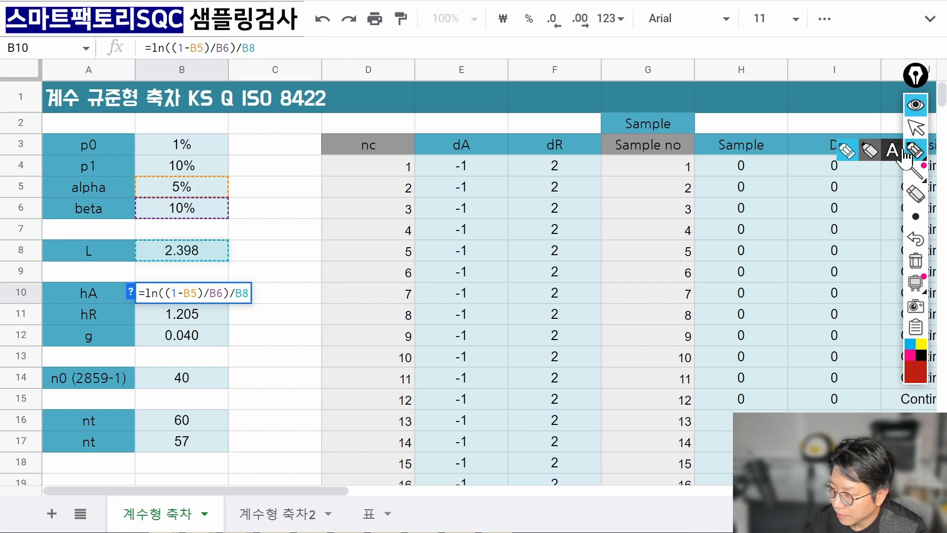
pyautogui.moveTo(212, 182)
pyautogui.mouseDown()
pyautogui.moveTo(240, 220)
pyautogui.moveTo(193, 281)
pyautogui.mouseUp()
pyautogui.moveTo(225, 203); pyautogui.dragTo(222, 280)
pyautogui.moveTo(229, 243)
pyautogui.mouseDown()
pyautogui.moveTo(252, 284)
pyautogui.moveTo(257, 273)
pyautogui.mouseUp()
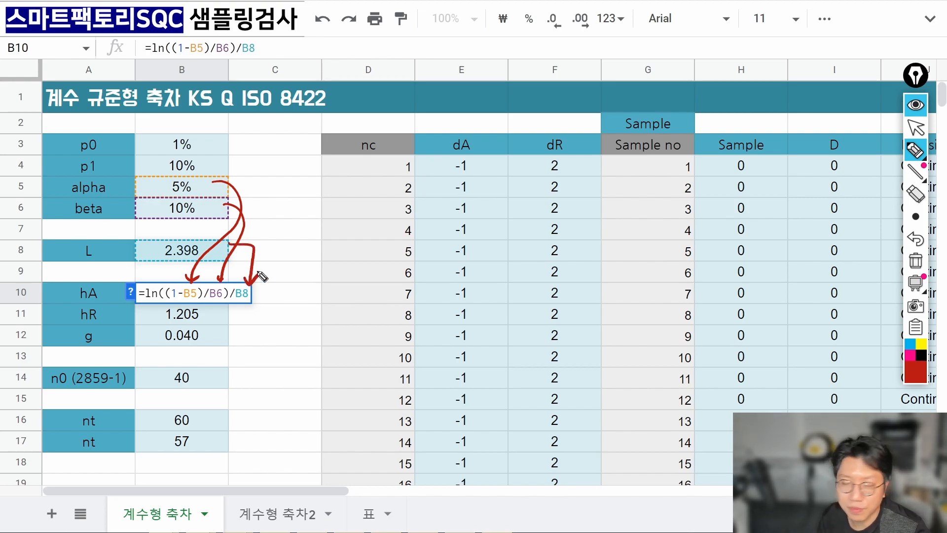
pyautogui.click(916, 260)
pyautogui.click(916, 128)
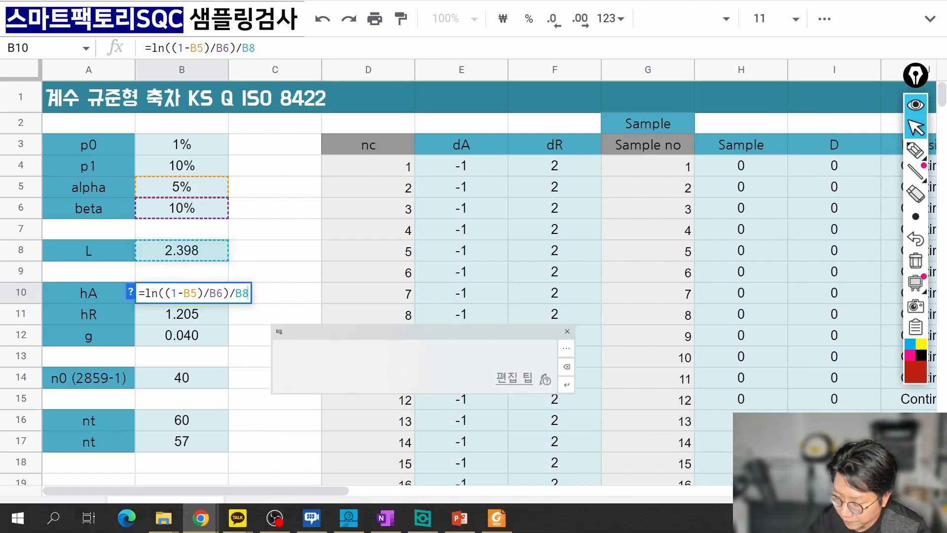
pyautogui.press('Return')
pyautogui.press('Return')
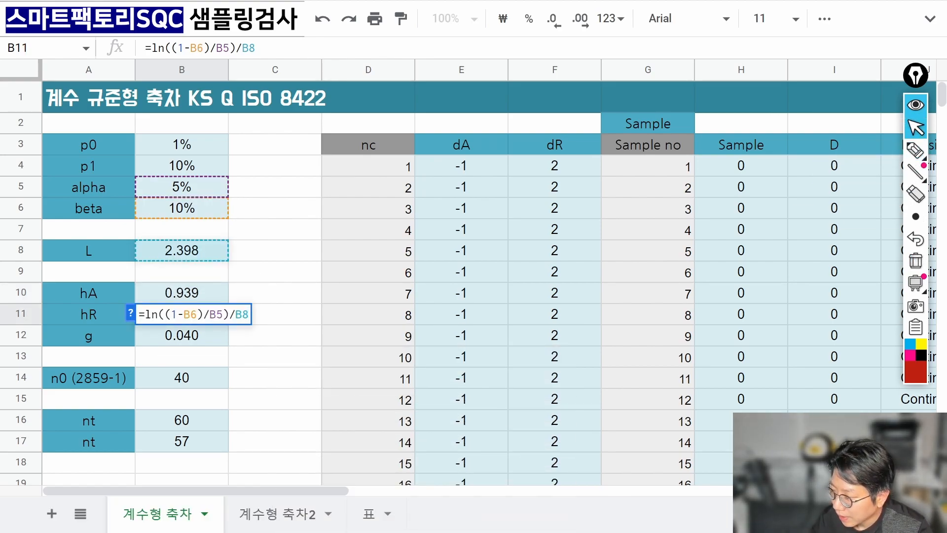
pyautogui.click(915, 150)
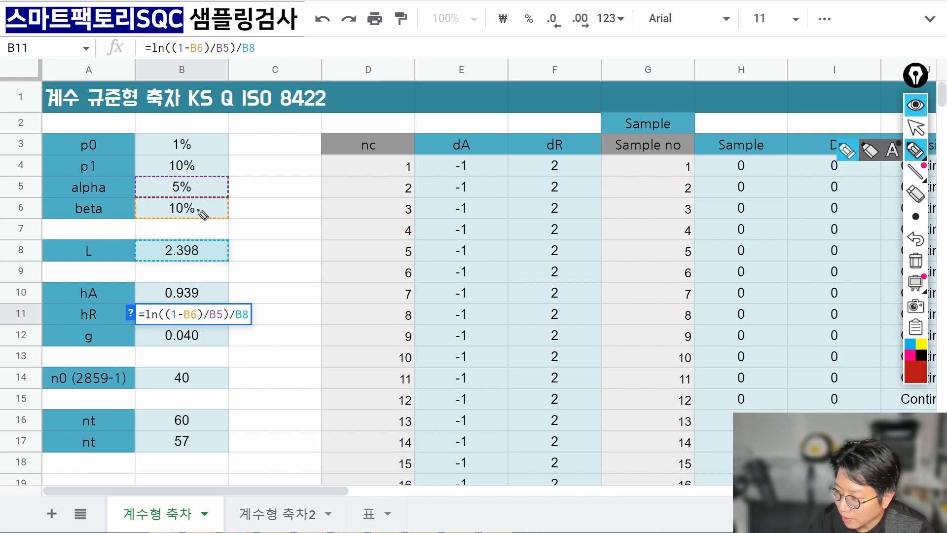
pyautogui.moveTo(202, 213); pyautogui.dragTo(192, 296)
pyautogui.moveTo(214, 187)
pyautogui.mouseDown()
pyautogui.moveTo(224, 194)
pyautogui.moveTo(217, 300)
pyautogui.moveTo(226, 295)
pyautogui.mouseUp()
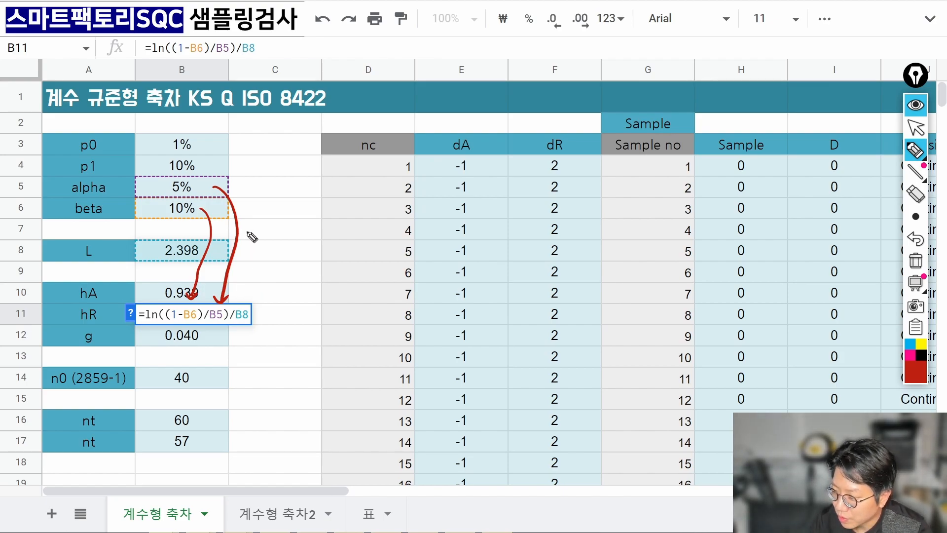
pyautogui.moveTo(229, 242)
pyautogui.mouseDown()
pyautogui.moveTo(242, 302)
pyautogui.moveTo(255, 289)
pyautogui.mouseUp()
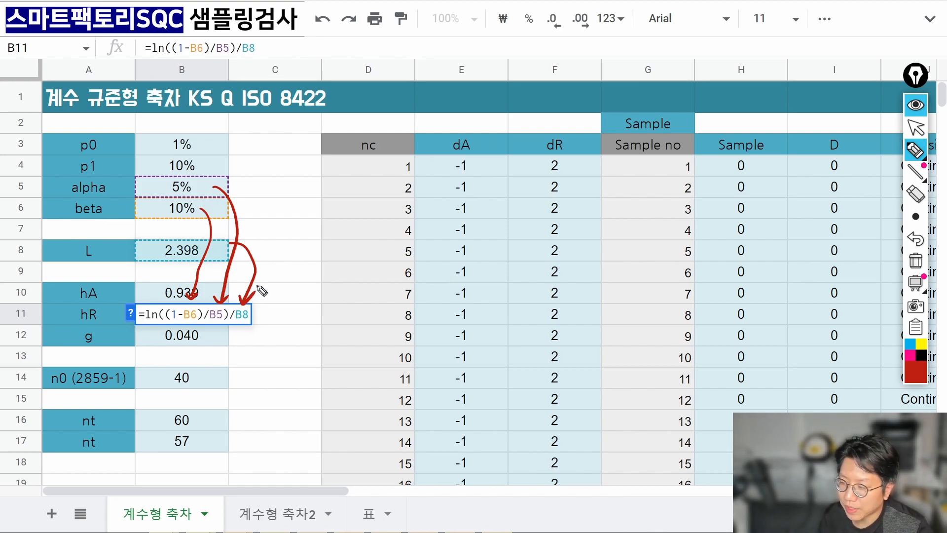
pyautogui.click(916, 259)
pyautogui.click(916, 128)
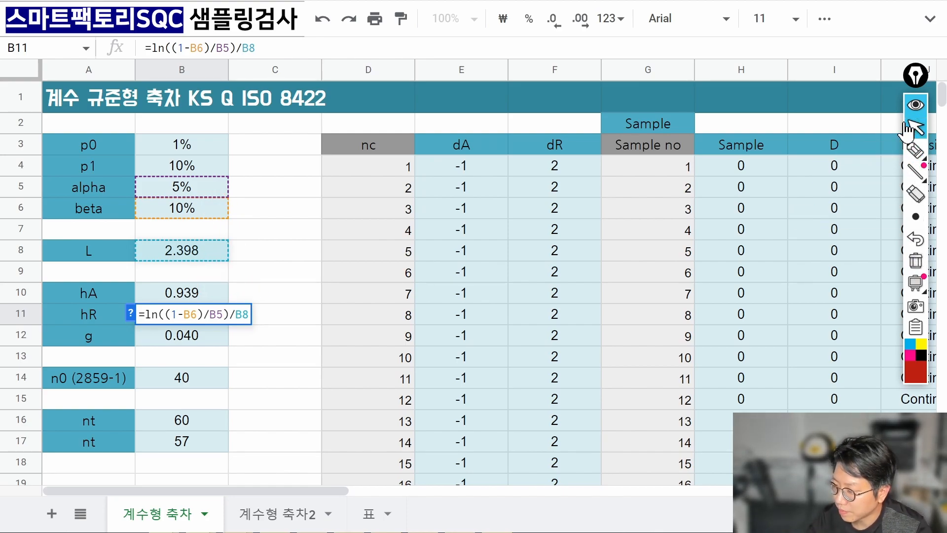
pyautogui.press('Return')
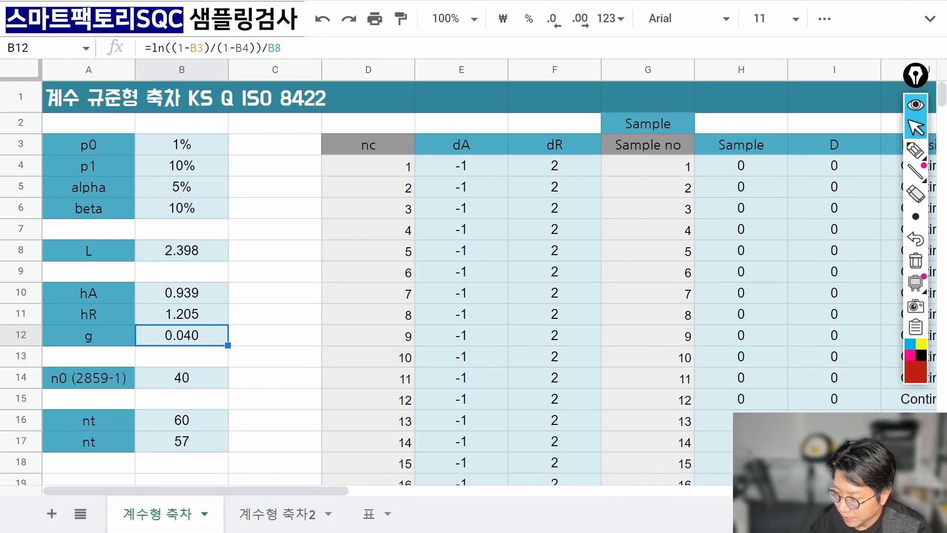
pyautogui.press('F2')
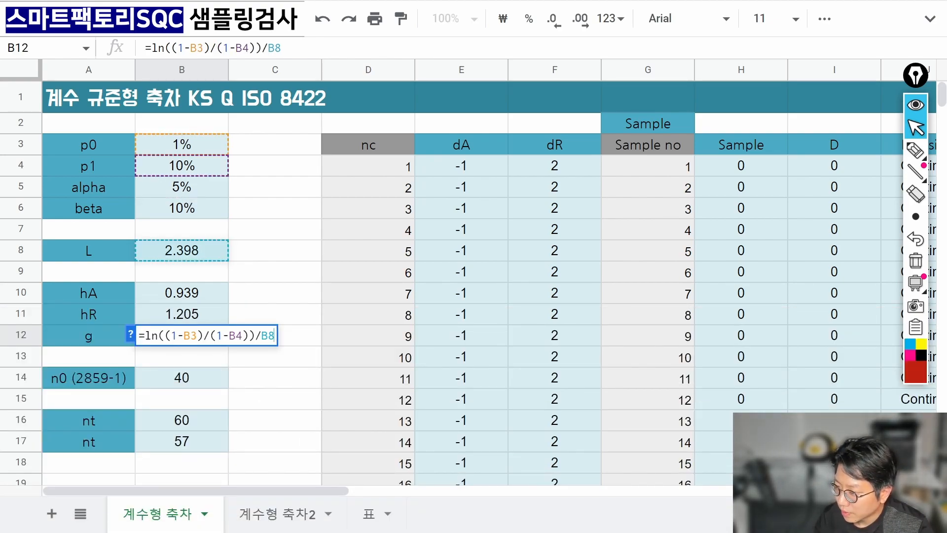
pyautogui.click(916, 150)
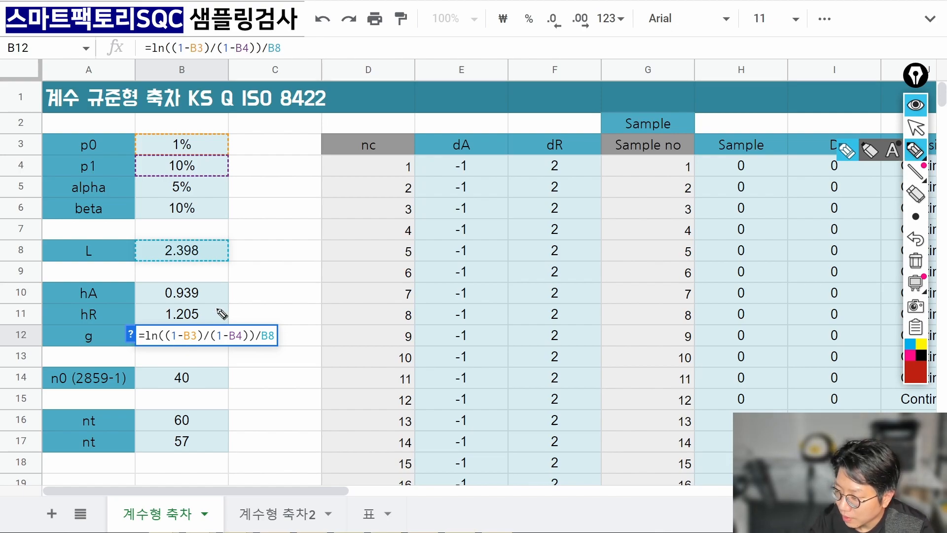
pyautogui.moveTo(208, 138)
pyautogui.mouseDown()
pyautogui.moveTo(220, 272)
pyautogui.moveTo(199, 320)
pyautogui.mouseUp()
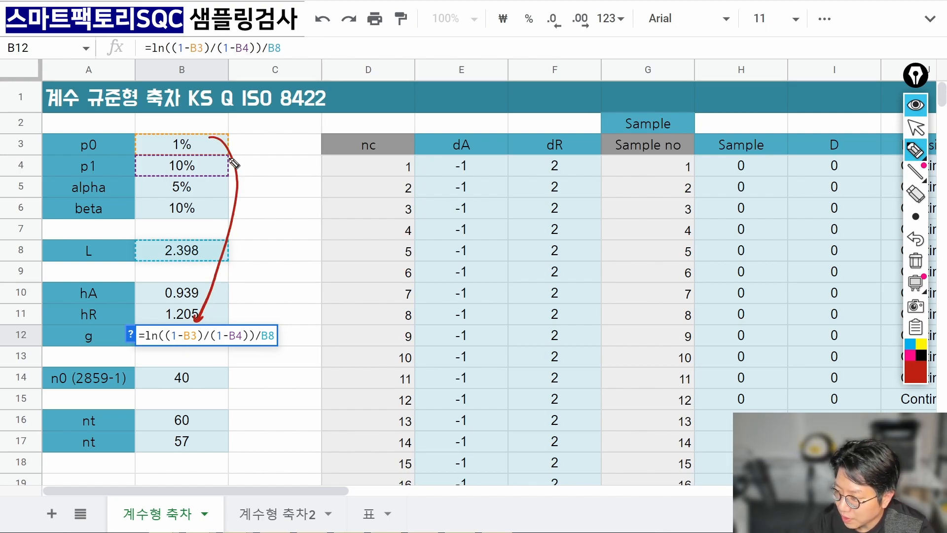
pyautogui.moveTo(217, 159)
pyautogui.mouseDown()
pyautogui.moveTo(252, 187)
pyautogui.moveTo(247, 318)
pyautogui.mouseUp()
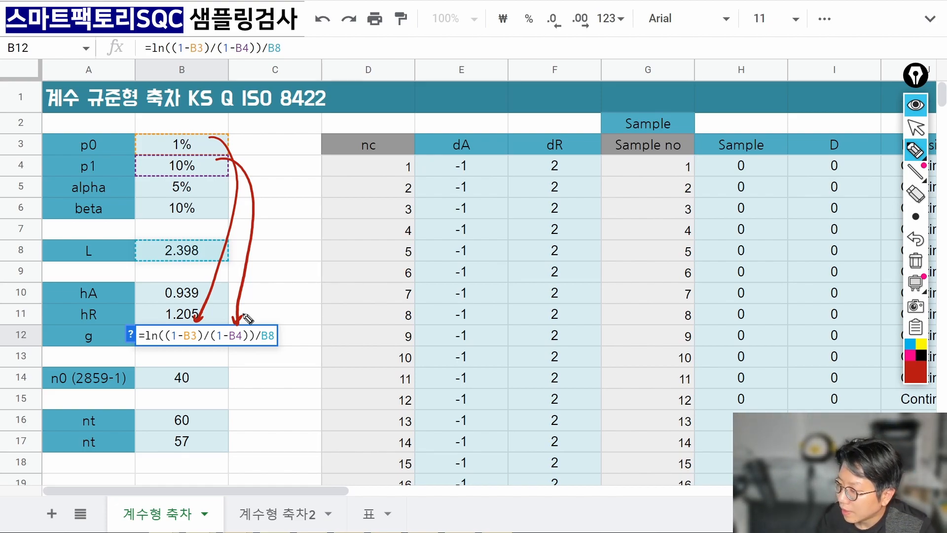
pyautogui.moveTo(147, 351); pyautogui.dragTo(250, 351)
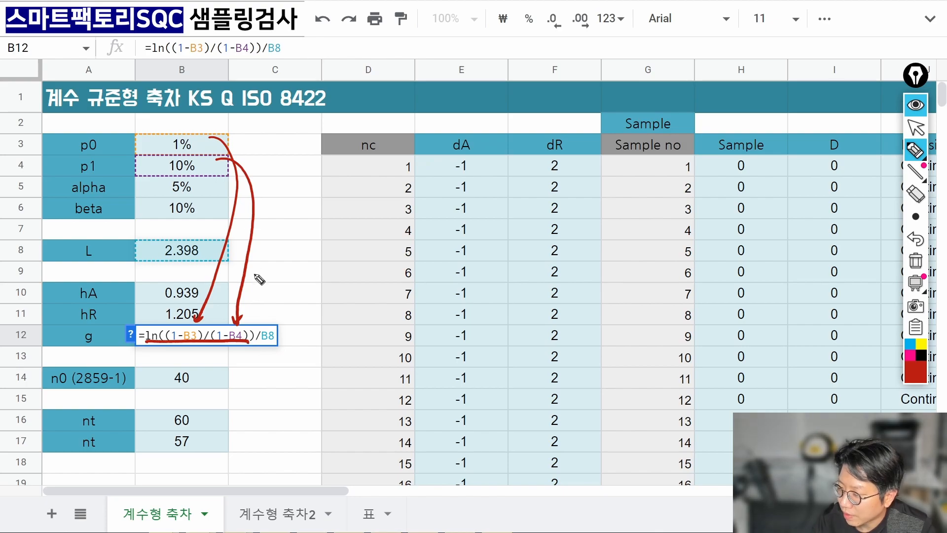
pyautogui.moveTo(226, 248)
pyautogui.mouseDown()
pyautogui.moveTo(269, 269)
pyautogui.moveTo(274, 323)
pyautogui.moveTo(291, 317)
pyautogui.mouseUp()
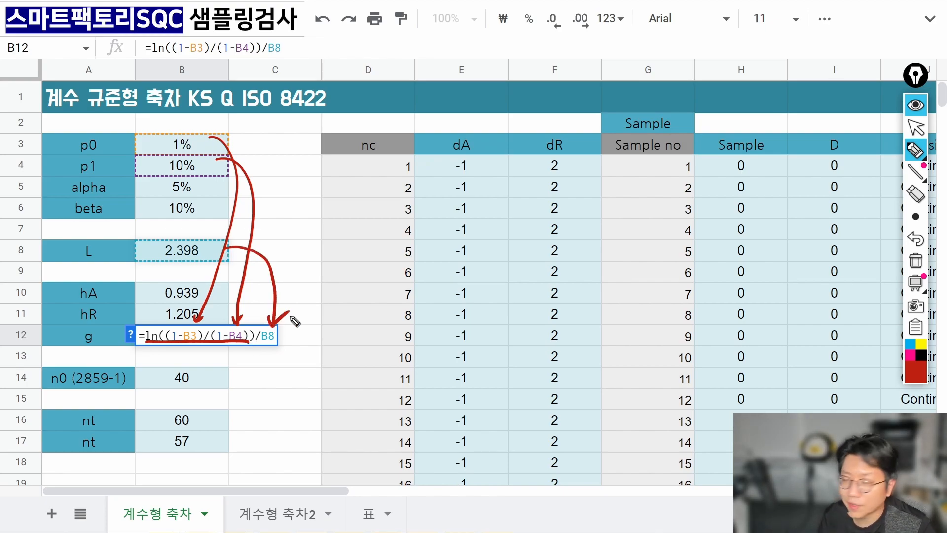
pyautogui.click(915, 260)
pyautogui.click(913, 128)
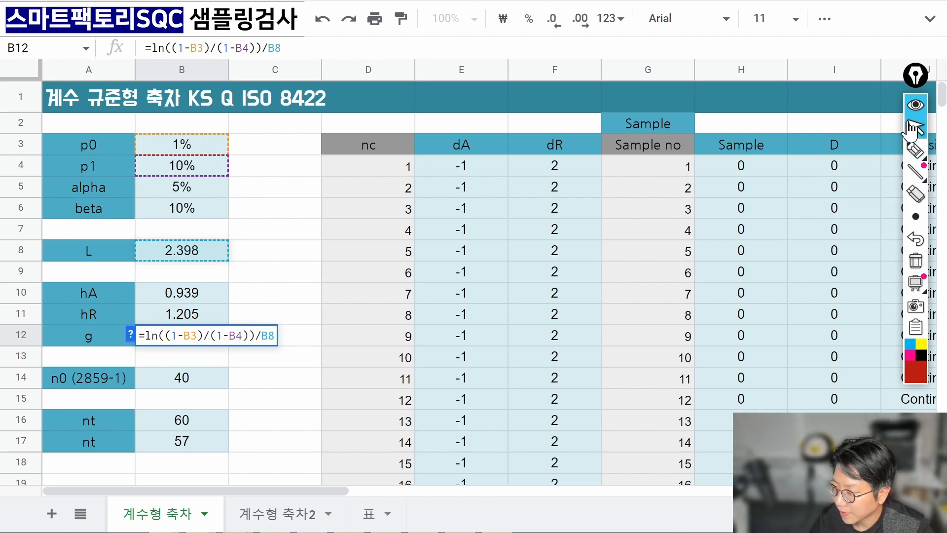
pyautogui.click(914, 128)
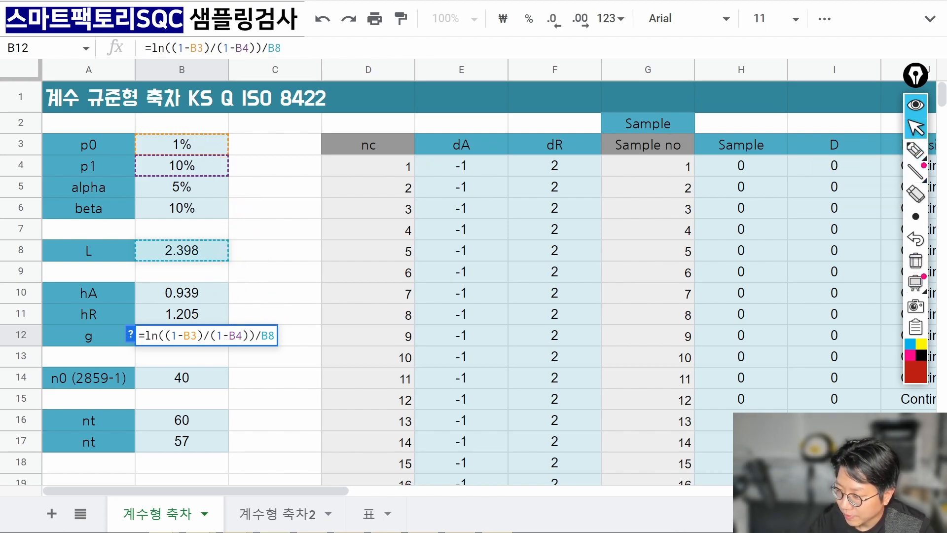
pyautogui.press('Return')
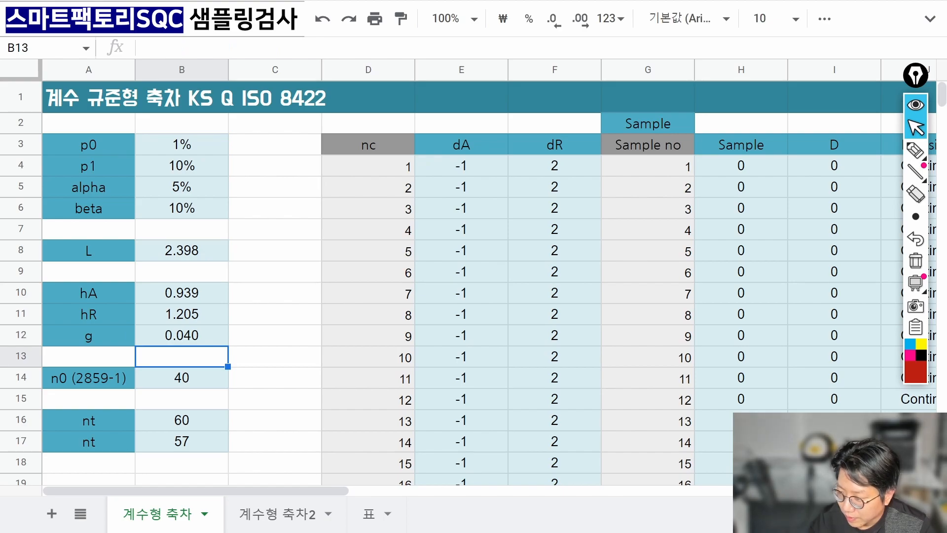
pyautogui.press('Up')
pyautogui.press('Up')
pyautogui.press('Down')
pyautogui.press('Down')
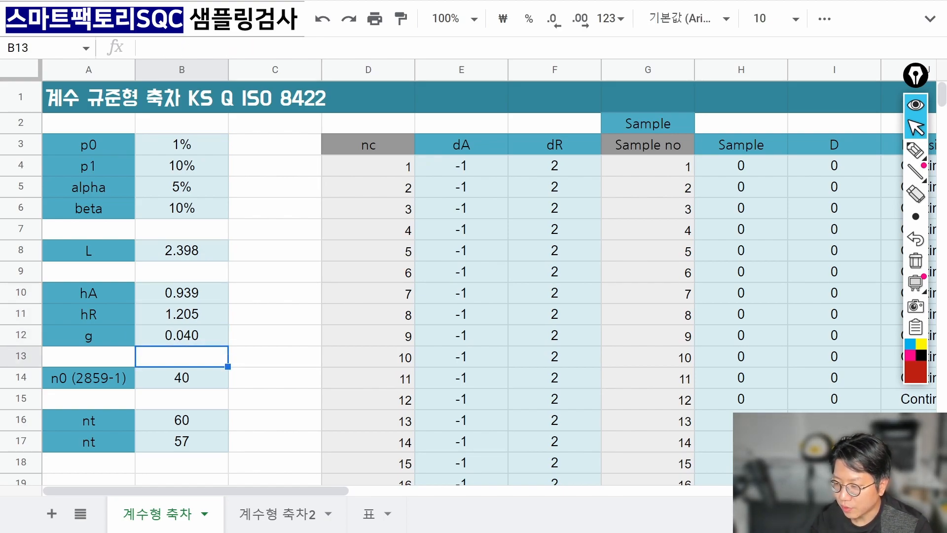
pyautogui.press('Up')
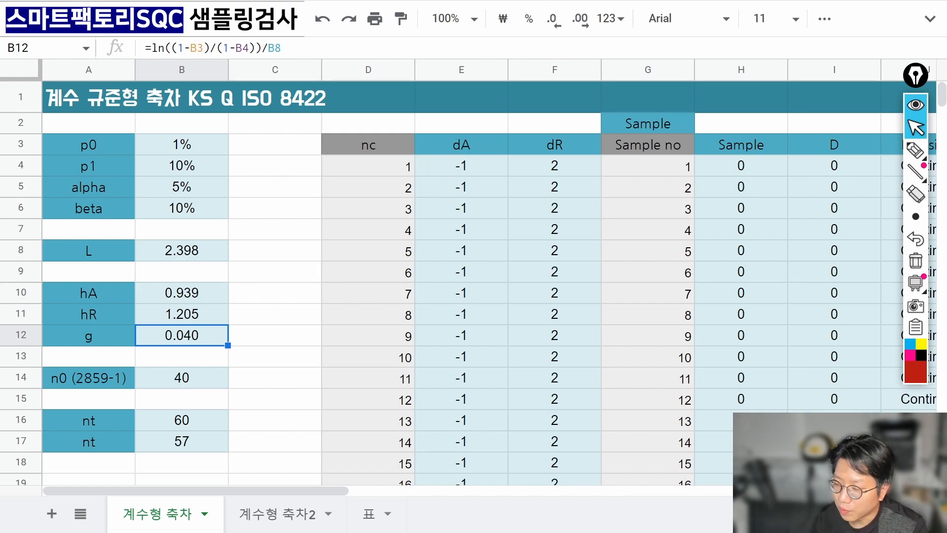
pyautogui.press('Down')
pyautogui.press('Down')
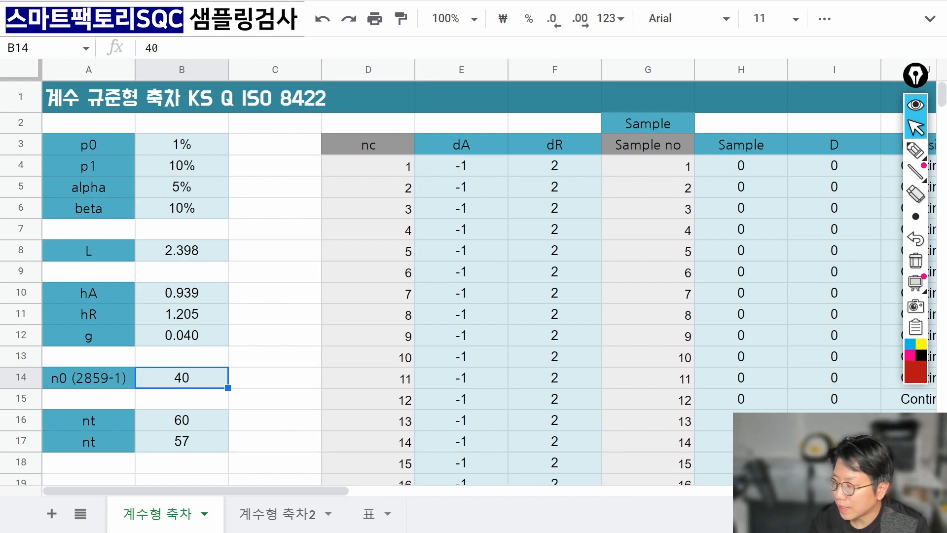
pyautogui.click(916, 150)
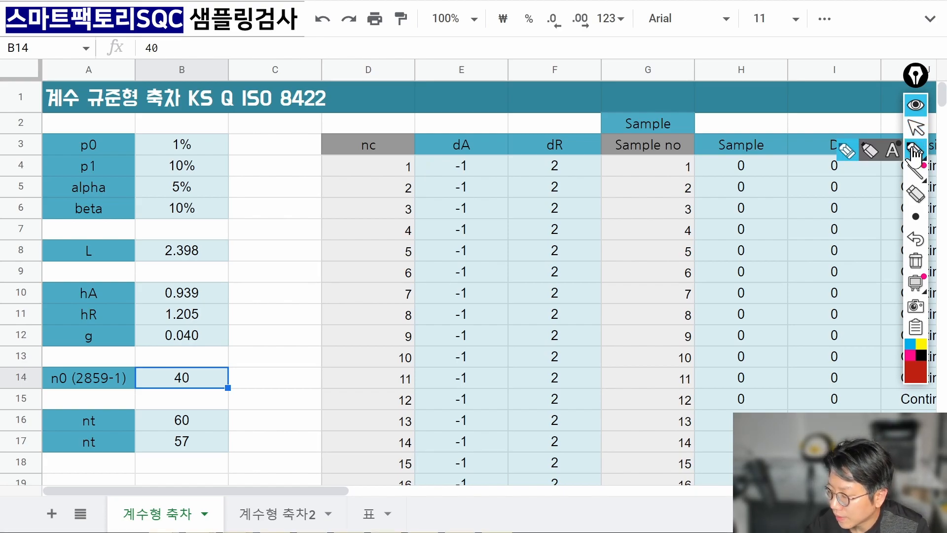
pyautogui.moveTo(229, 362)
pyautogui.mouseDown()
pyautogui.moveTo(254, 370)
pyautogui.moveTo(268, 356)
pyautogui.moveTo(275, 364)
pyautogui.moveTo(294, 335)
pyautogui.moveTo(304, 353)
pyautogui.moveTo(313, 334)
pyautogui.moveTo(252, 398)
pyautogui.moveTo(264, 380)
pyautogui.moveTo(281, 386)
pyautogui.moveTo(299, 371)
pyautogui.moveTo(315, 379)
pyautogui.moveTo(311, 387)
pyautogui.mouseUp()
pyautogui.moveTo(195, 400)
pyautogui.mouseDown()
pyautogui.moveTo(168, 368)
pyautogui.moveTo(211, 390)
pyautogui.mouseUp()
pyautogui.moveTo(228, 353)
pyautogui.mouseDown()
pyautogui.moveTo(203, 355)
pyautogui.moveTo(217, 364)
pyautogui.mouseUp()
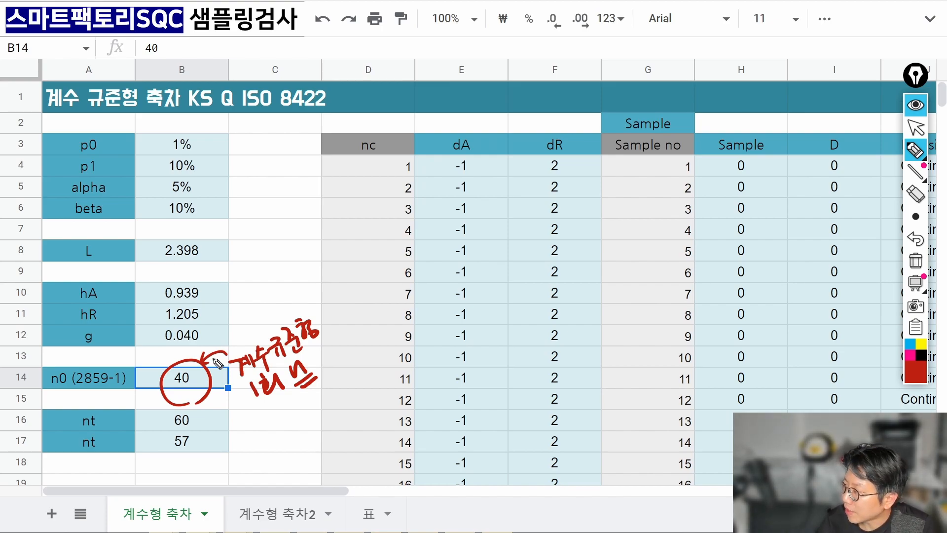
pyautogui.click(914, 262)
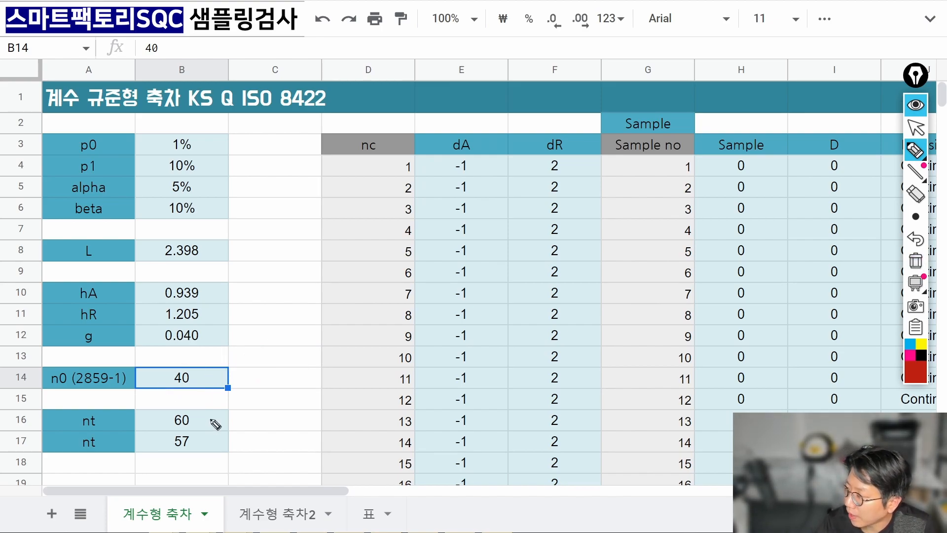
pyautogui.click(916, 127)
# Enter =floor(B14*1.5) in B16 for nt 60 and review B17's ceiling formula.
pyautogui.click(205, 427)
pyautogui.doubleClick(199, 423)
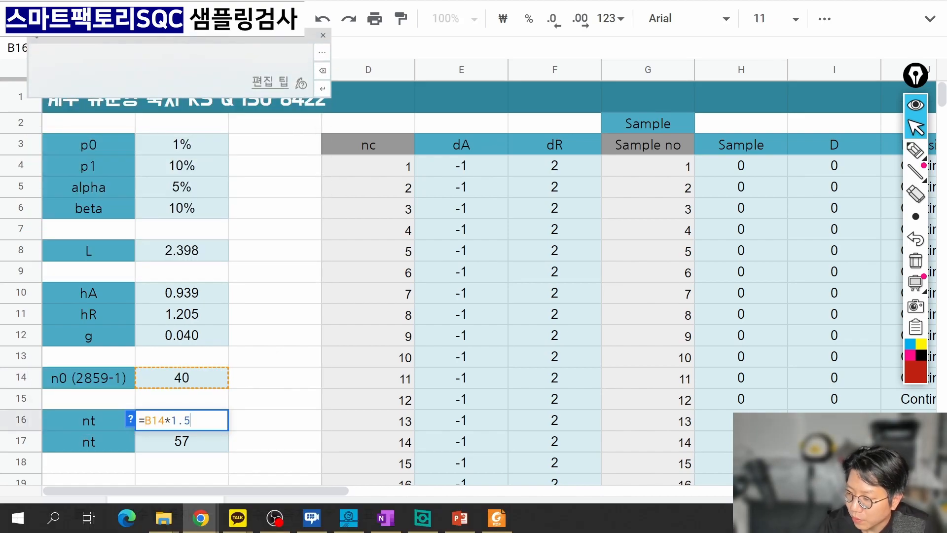
pyautogui.click(323, 35)
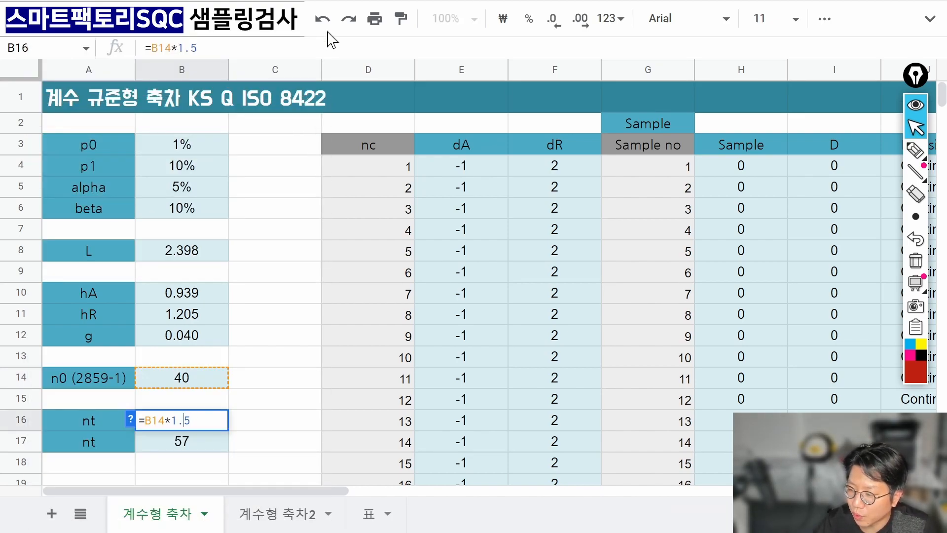
pyautogui.write('f')
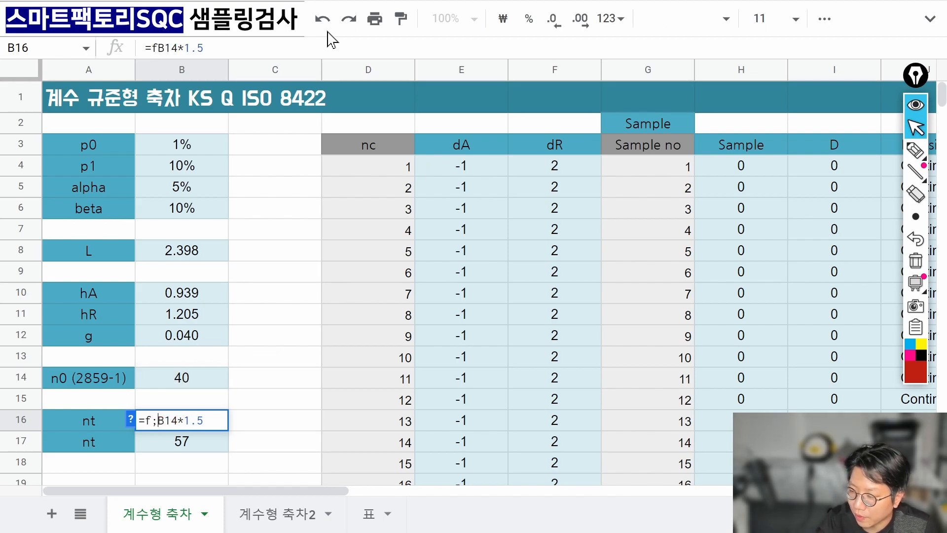
pyautogui.write('lo')
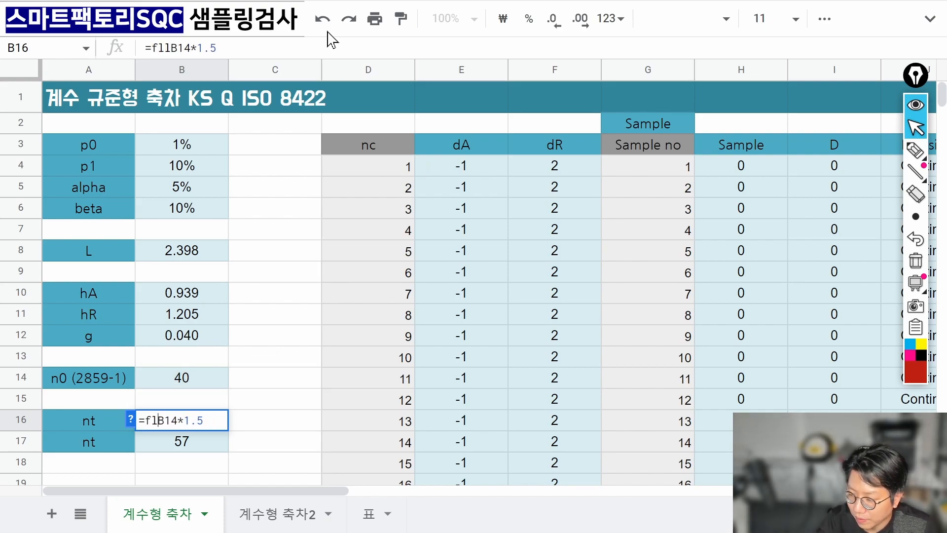
pyautogui.write('or(B14*1.5')
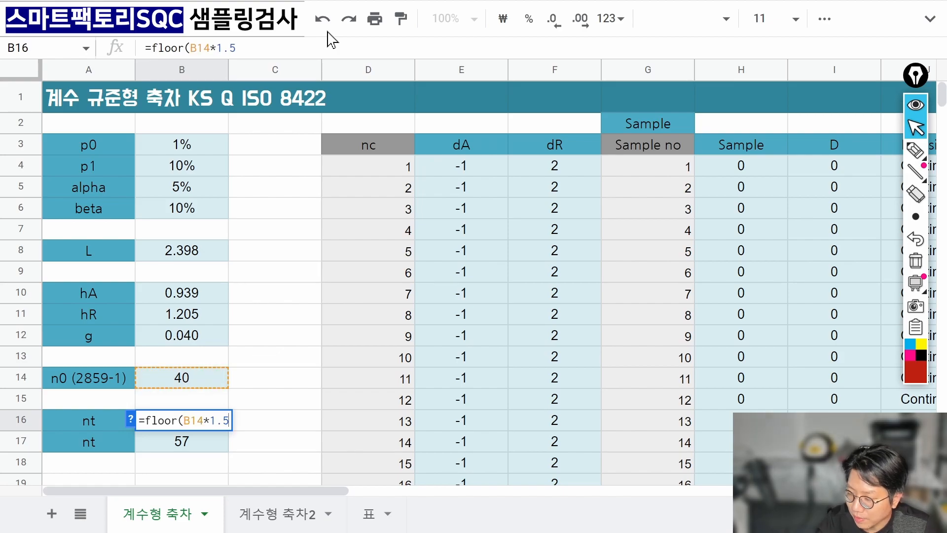
pyautogui.write(')')
pyautogui.press('Return')
pyautogui.press('Up')
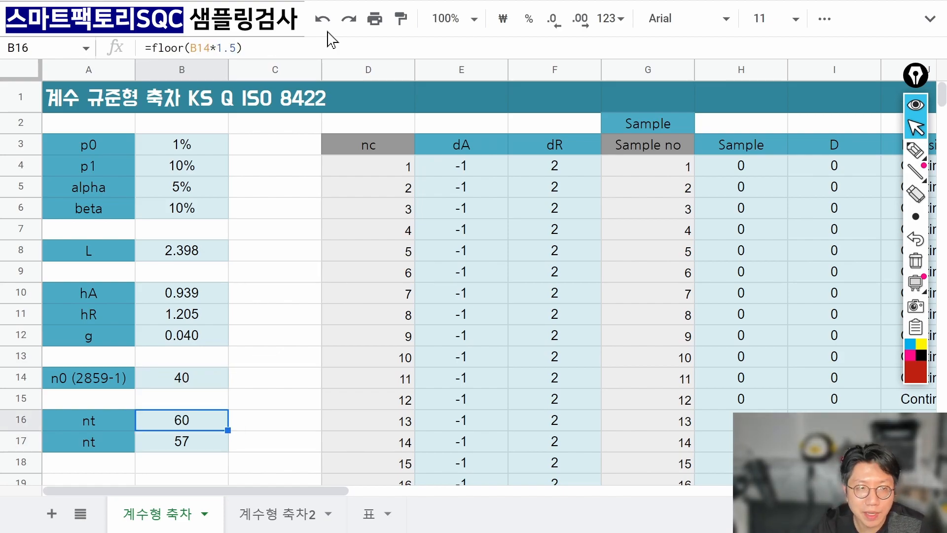
pyautogui.press('Down')
pyautogui.press('Return')
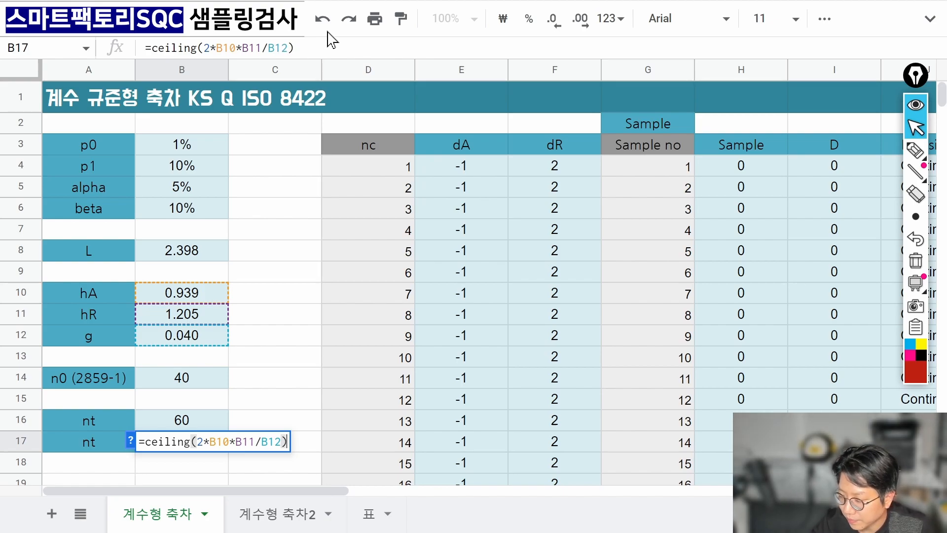
pyautogui.press('Return')
# Replace FLOOR with CEILING in B16, making it =ceiling(B14*1.5).
pyautogui.press('Up')
pyautogui.press('Up')
pyautogui.press('Return')
pyautogui.press('Home')
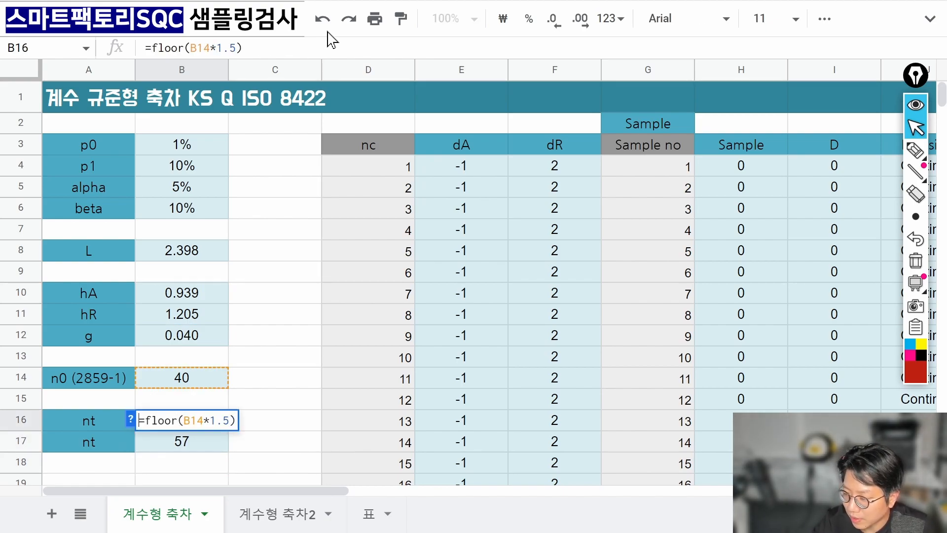
pyautogui.press('Right')
pyautogui.hotkey('shift', 'Right')
pyautogui.hotkey('shift', 'Right')
pyautogui.hotkey('shift', 'Right')
pyautogui.hotkey('shift', 'Right')
pyautogui.hotkey('shift', 'Right')
pyautogui.write('celi')
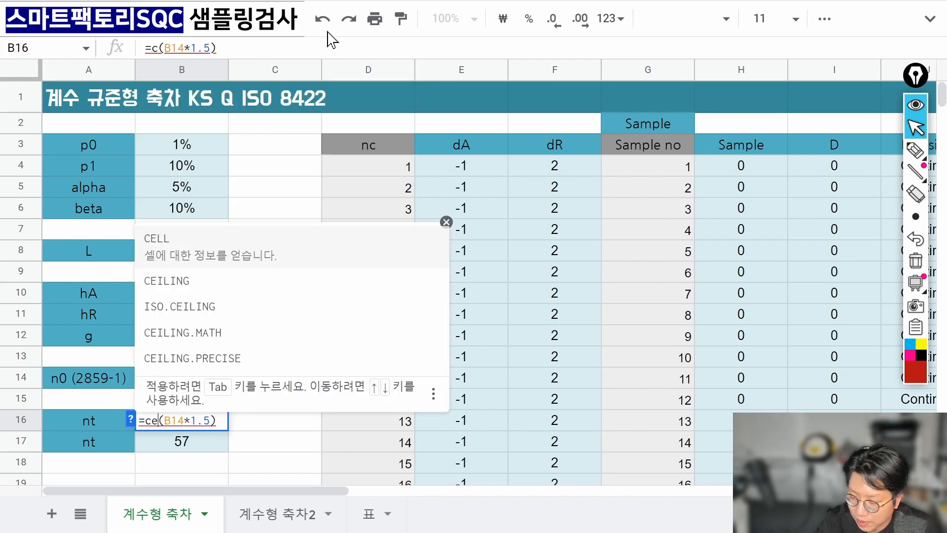
pyautogui.press('BackSpace')
pyautogui.press('BackSpace')
pyautogui.write('iling')
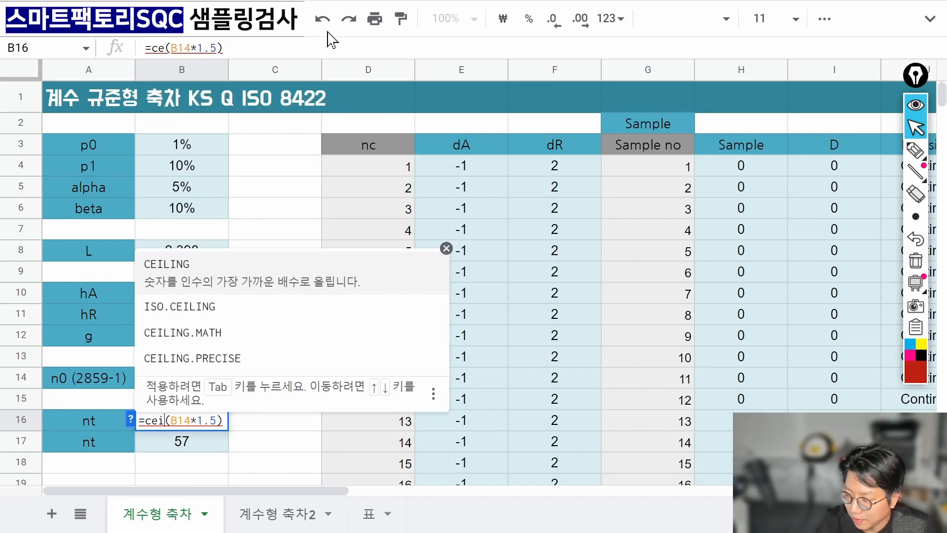
pyautogui.press('Return')
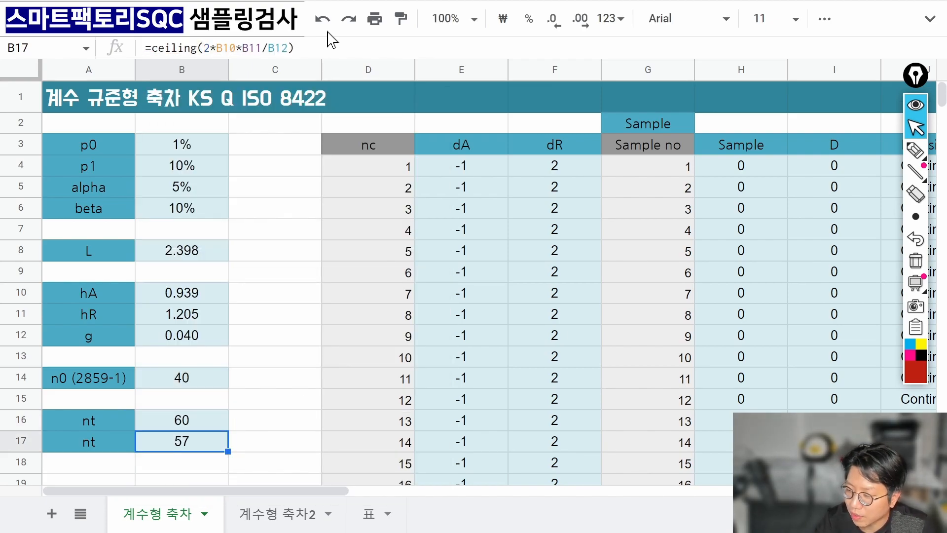
pyautogui.press('F2')
pyautogui.press('Left')
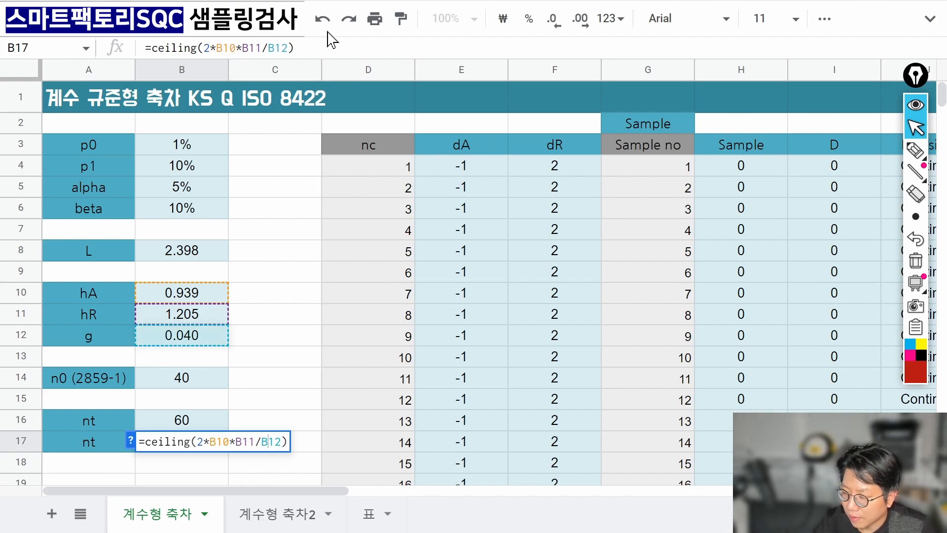
pyautogui.press('Right')
pyautogui.press('Right')
pyautogui.press('Right')
pyautogui.press('Right')
pyautogui.press('Left')
pyautogui.press('F2')
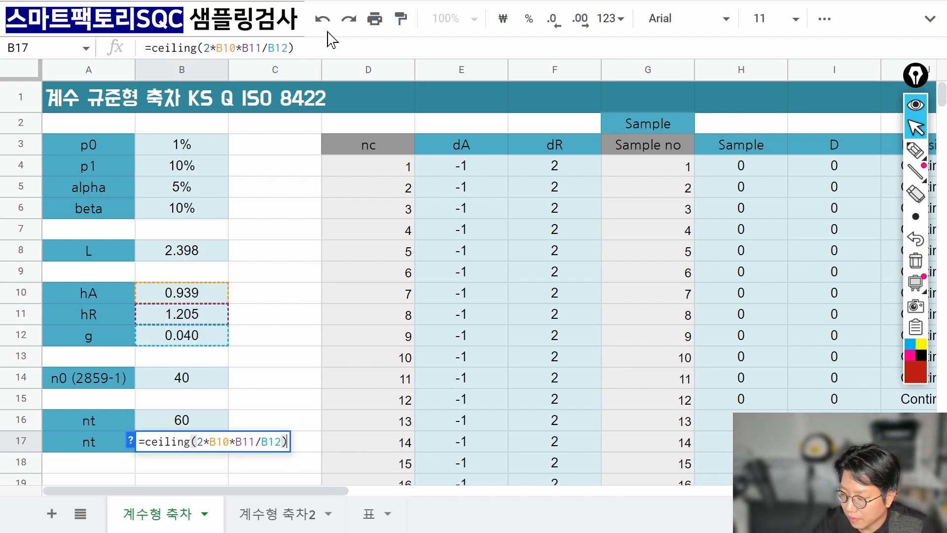
pyautogui.press('Left')
pyautogui.press('Left')
pyautogui.press('Left')
pyautogui.press('Left')
pyautogui.press('Left')
pyautogui.press('Left')
pyautogui.press('Left')
pyautogui.press('Left')
pyautogui.press('Left')
pyautogui.press('Left')
pyautogui.press('Left')
pyautogui.press('Left')
pyautogui.press('Left')
pyautogui.press('Left')
pyautogui.press('Left')
pyautogui.press('Left')
pyautogui.press('Left')
pyautogui.press('Left')
pyautogui.press('Left')
pyautogui.press('Left')
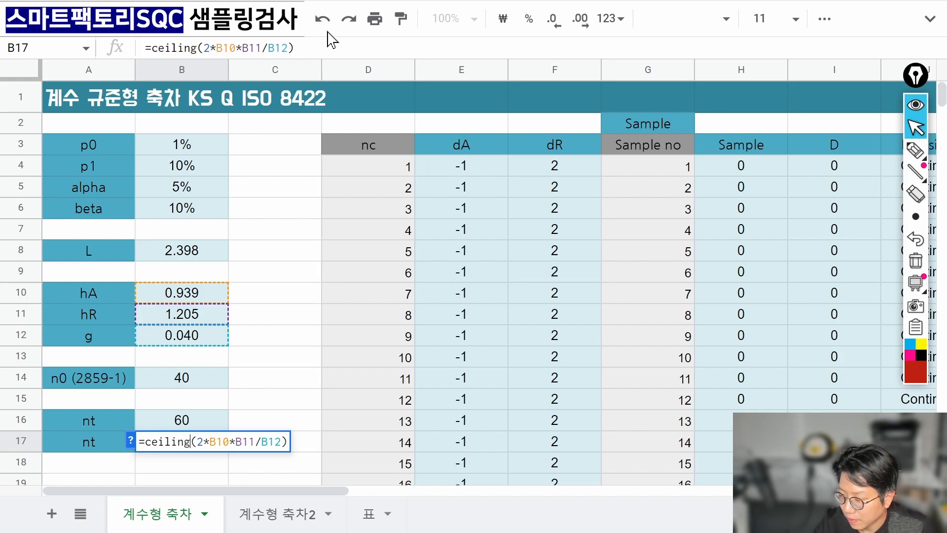
pyautogui.press('Right')
pyautogui.press('Tab')
pyautogui.press('Left')
pyautogui.press('F2')
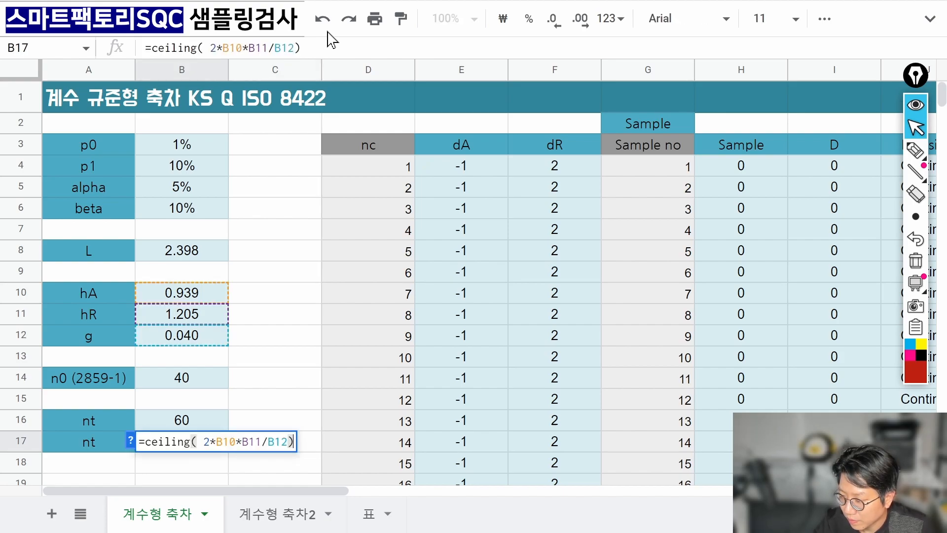
pyautogui.press('Left')
pyautogui.press('Left')
pyautogui.press('Left')
pyautogui.press('Left')
pyautogui.press('Left')
pyautogui.press('Left')
pyautogui.press('Left')
pyautogui.press('Left')
pyautogui.press('Left')
pyautogui.press('Left')
pyautogui.press('Left')
pyautogui.press('Left')
pyautogui.press('Left')
pyautogui.press('Left')
pyautogui.press('BackSpace')
pyautogui.press('Left')
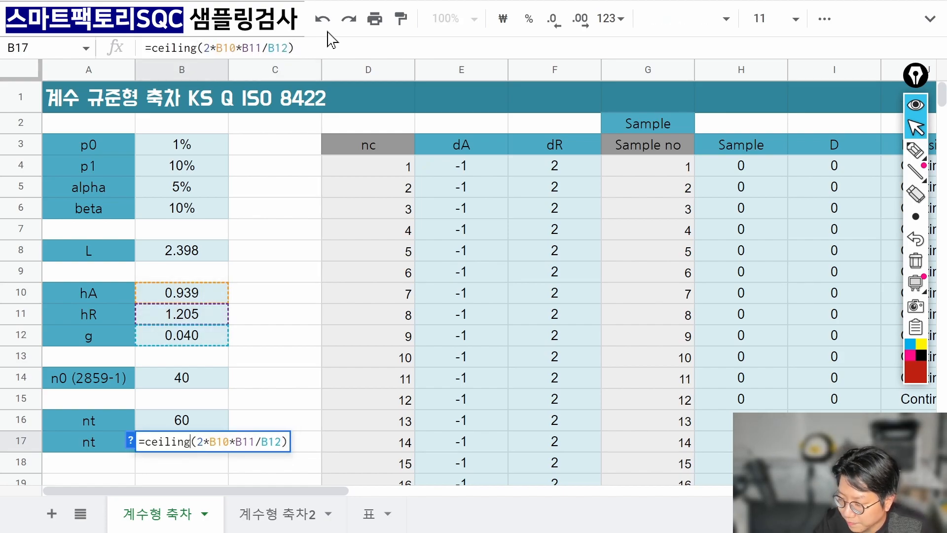
pyautogui.press('Right')
pyautogui.press('Right')
pyautogui.press('Left')
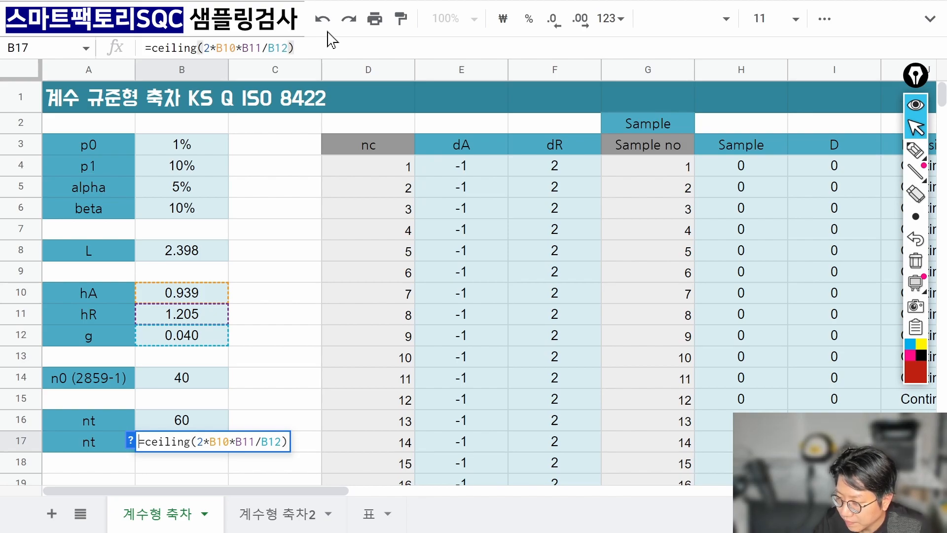
pyautogui.click(916, 151)
pyautogui.moveTo(217, 311)
pyautogui.mouseDown()
pyautogui.moveTo(233, 331)
pyautogui.moveTo(228, 420)
pyautogui.mouseUp()
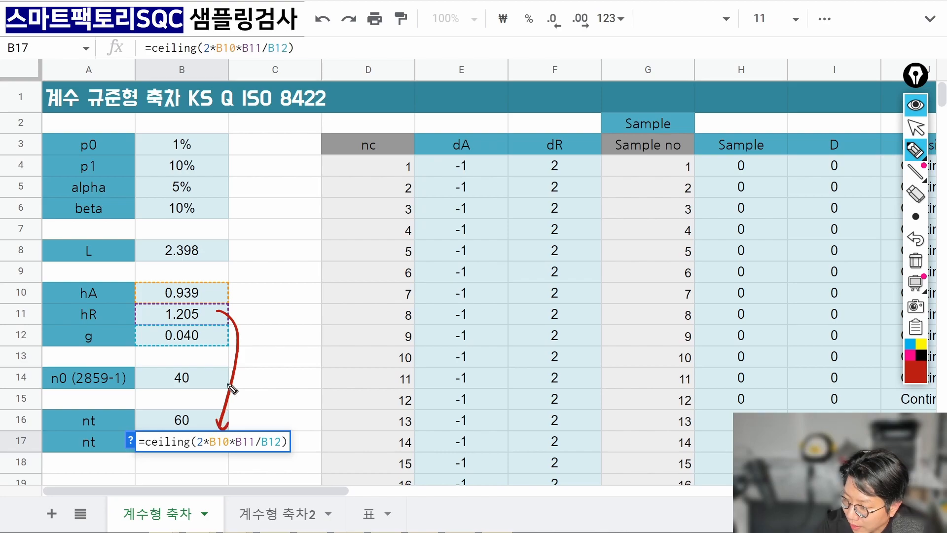
pyautogui.moveTo(218, 292)
pyautogui.mouseDown()
pyautogui.moveTo(230, 296)
pyautogui.moveTo(245, 437)
pyautogui.moveTo(252, 428)
pyautogui.mouseUp()
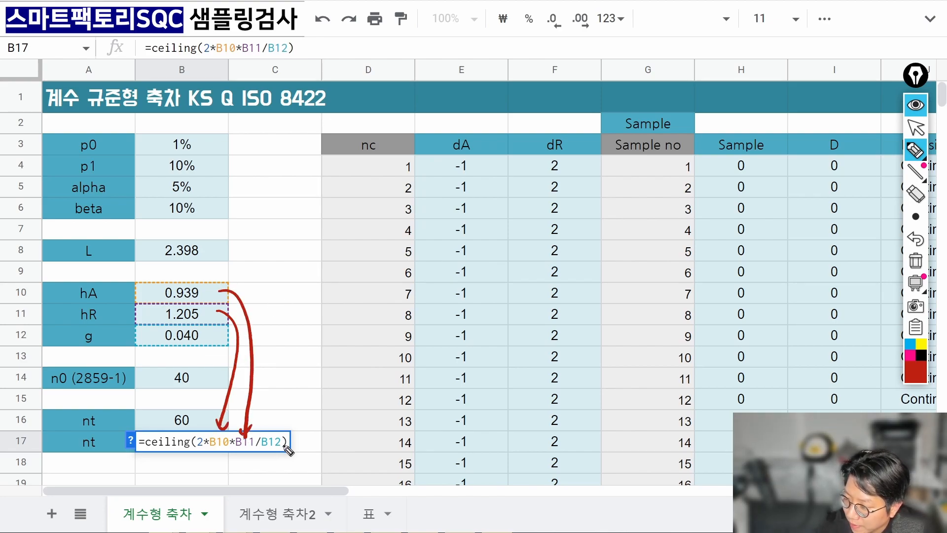
pyautogui.moveTo(285, 447)
pyautogui.mouseDown()
pyautogui.moveTo(258, 436)
pyautogui.moveTo(276, 462)
pyautogui.mouseUp()
pyautogui.moveTo(203, 337)
pyautogui.mouseDown()
pyautogui.moveTo(289, 376)
pyautogui.moveTo(280, 416)
pyautogui.moveTo(291, 409)
pyautogui.mouseUp()
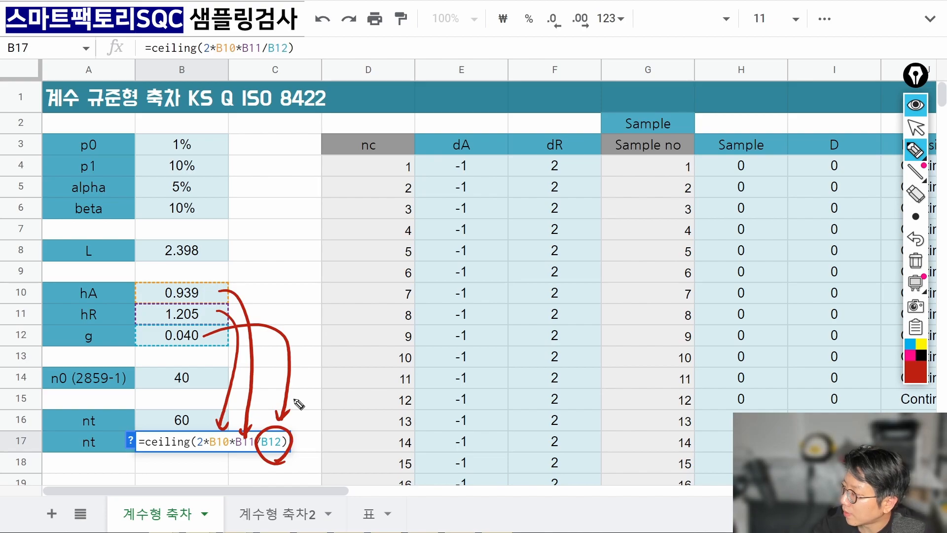
pyautogui.click(917, 260)
pyautogui.click(916, 127)
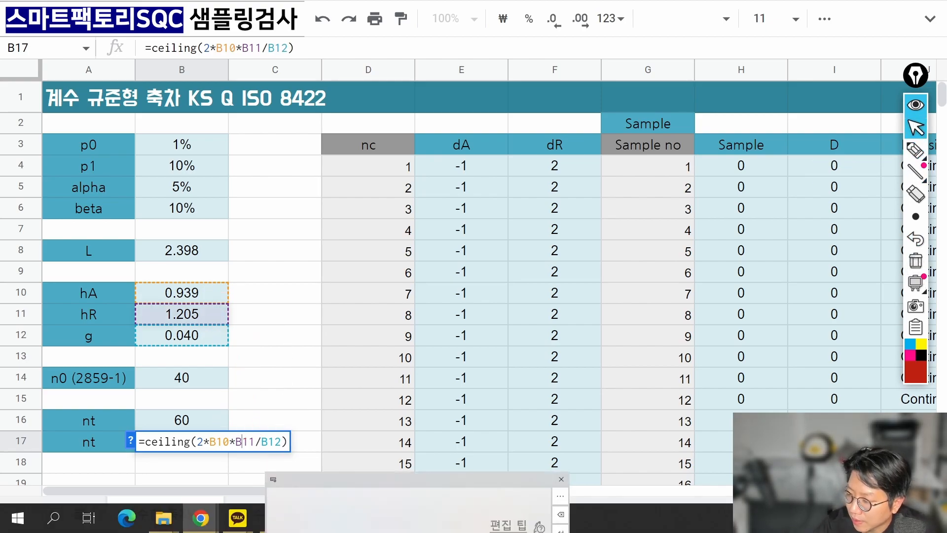
pyautogui.press('Return')
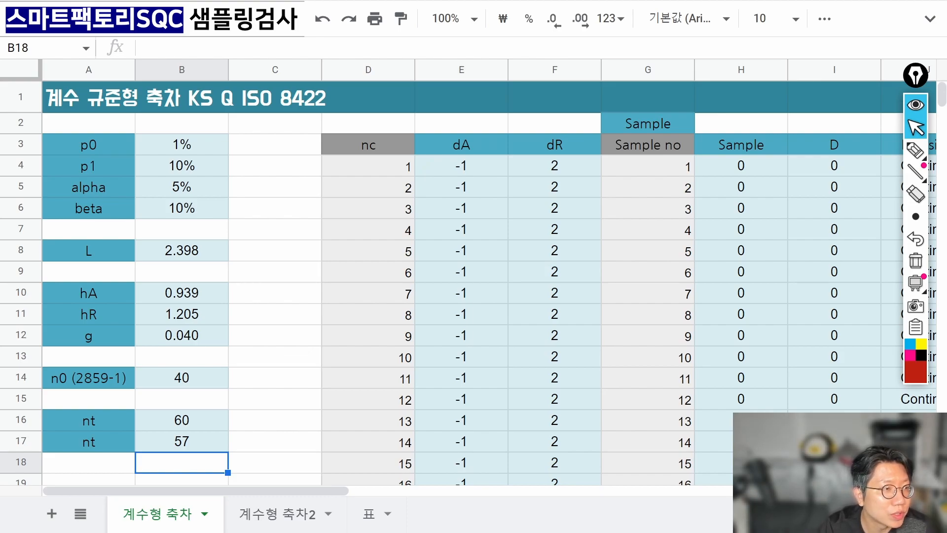
# Review the ceiling formulas in B17 and B16, then switch to the Foxit formula slide.
pyautogui.click(182, 441)
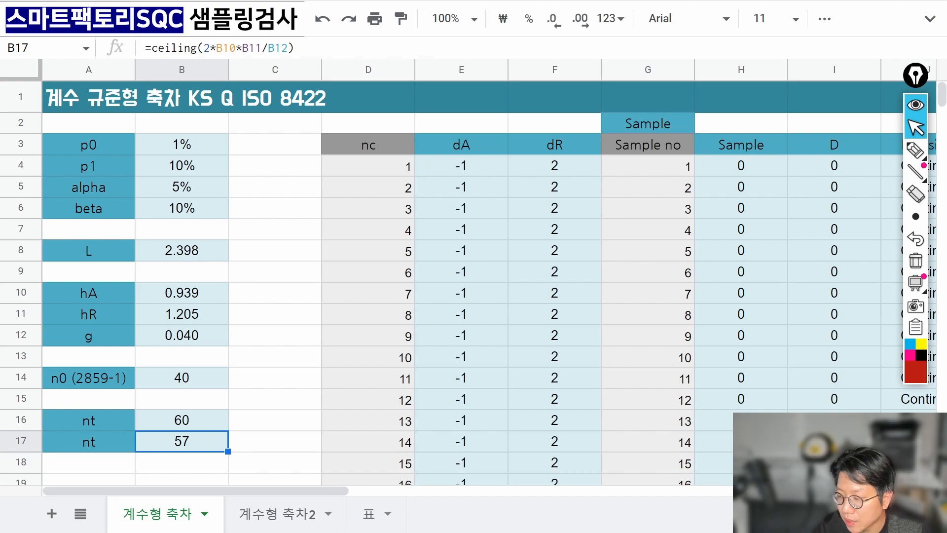
pyautogui.click(182, 421)
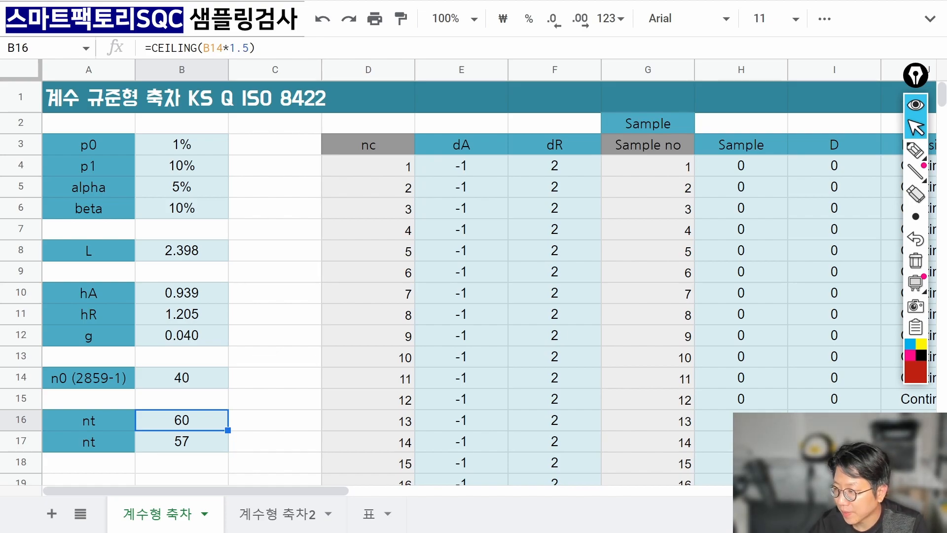
pyautogui.press('Right')
pyautogui.press('Right')
pyautogui.press('Up')
pyautogui.press('Up')
pyautogui.press('Up')
pyautogui.press('Up')
pyautogui.press('Up')
pyautogui.press('Up')
pyautogui.press('Up')
pyautogui.press('Up')
pyautogui.press('Up')
pyautogui.press('Up')
pyautogui.press('Up')
pyautogui.press('Up')
pyautogui.press('Up')
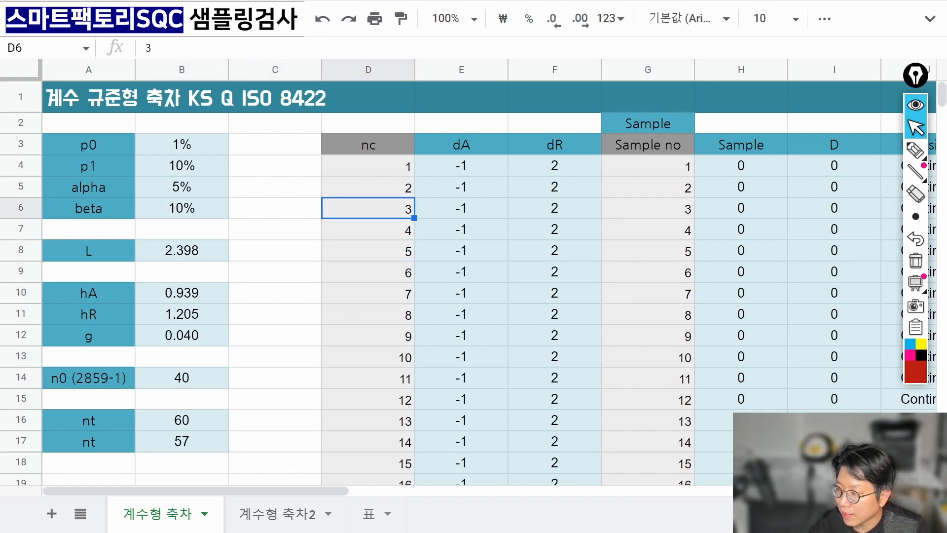
pyautogui.press('Down')
pyautogui.press('Up')
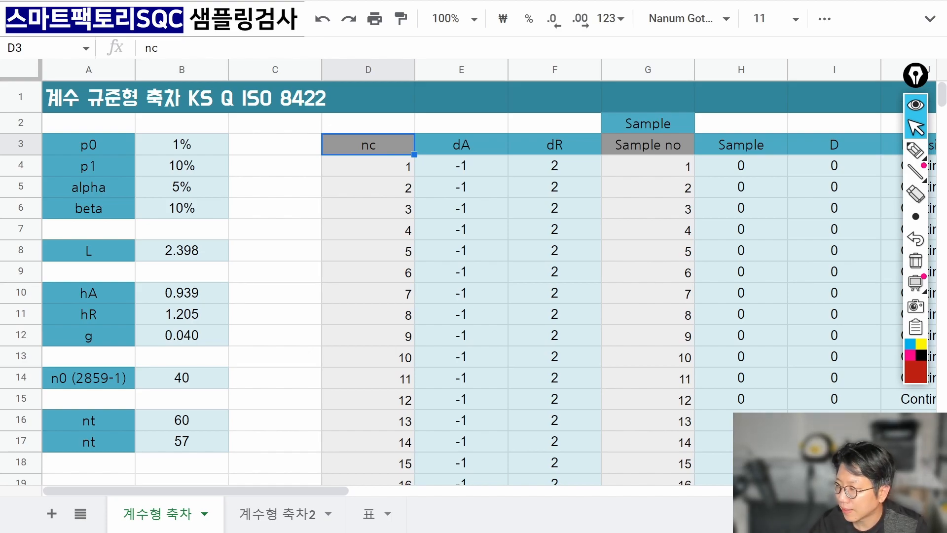
pyautogui.hotkey('alt', 'Tab')
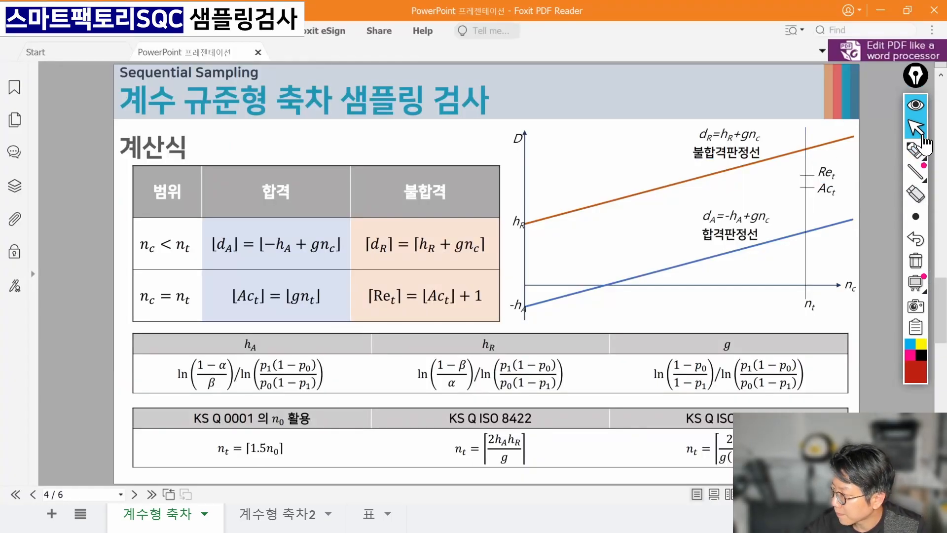
# Circle the n_c axis label on the chart, erase it, and return to Google Sheets.
pyautogui.click(916, 150)
pyautogui.moveTo(823, 277)
pyautogui.mouseDown()
pyautogui.moveTo(861, 271)
pyautogui.moveTo(815, 307)
pyautogui.mouseUp()
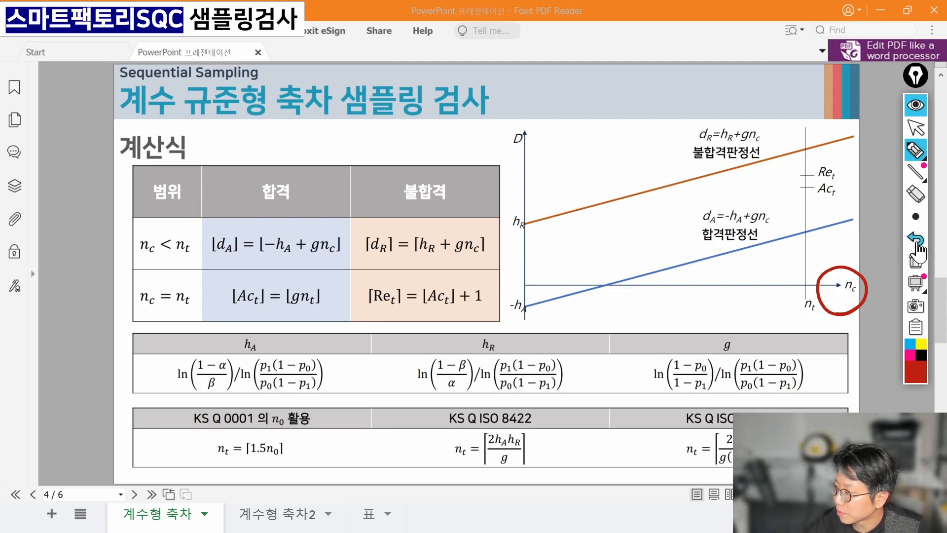
pyautogui.click(915, 261)
pyautogui.click(915, 130)
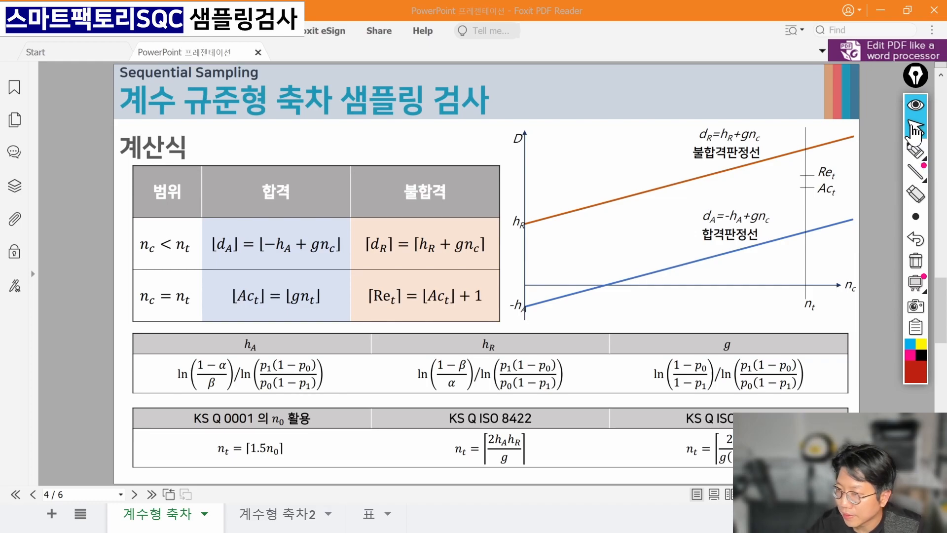
pyautogui.hotkey('alt', 'Tab')
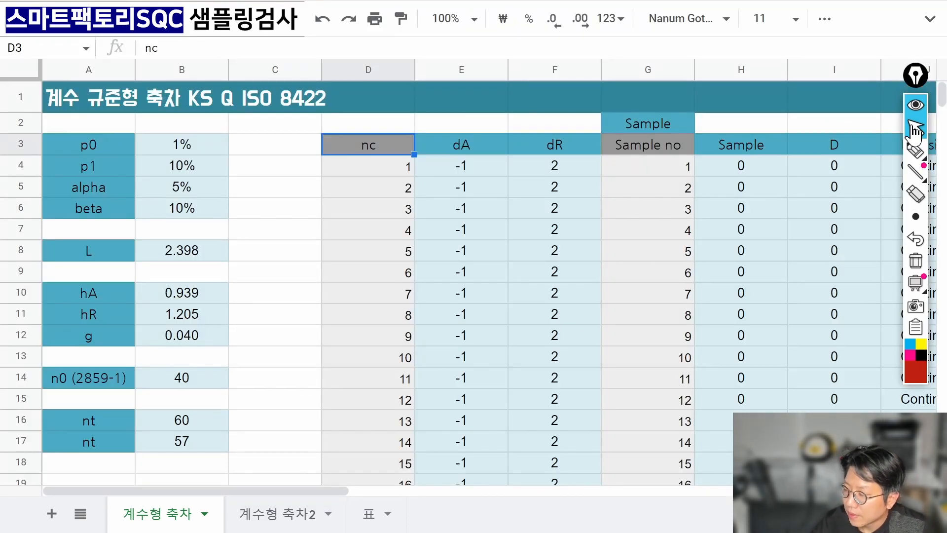
# Inspect the nc column from 1 to 57 and the dA and dR headers, ending on E4.
pyautogui.press('Down')
pyautogui.press('Down')
pyautogui.press('Up')
pyautogui.press('Down')
pyautogui.press('Down')
pyautogui.press('Down')
pyautogui.press('Down')
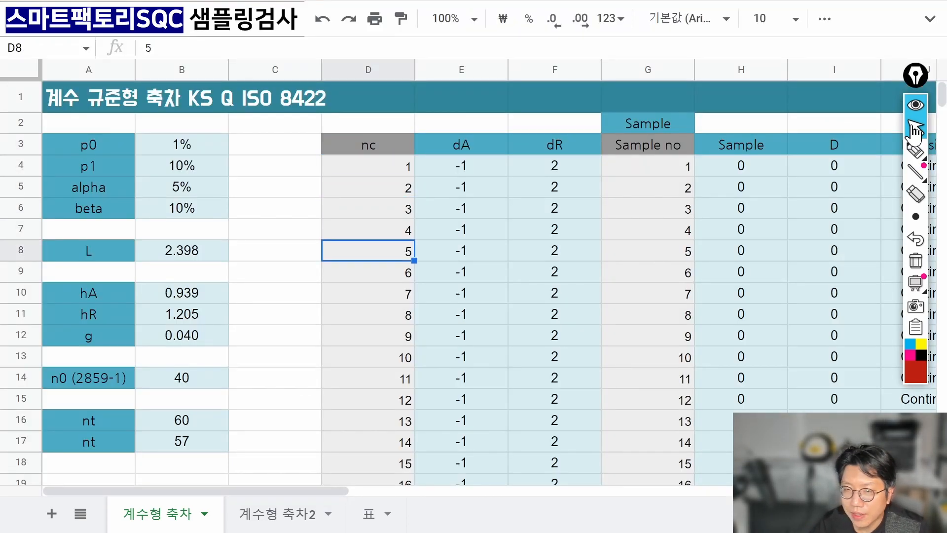
pyautogui.press('Down')
pyautogui.press('Down')
pyautogui.press('Down')
pyautogui.press('Down')
pyautogui.press('Down')
pyautogui.press('Down')
pyautogui.press('Down')
pyautogui.press('Down')
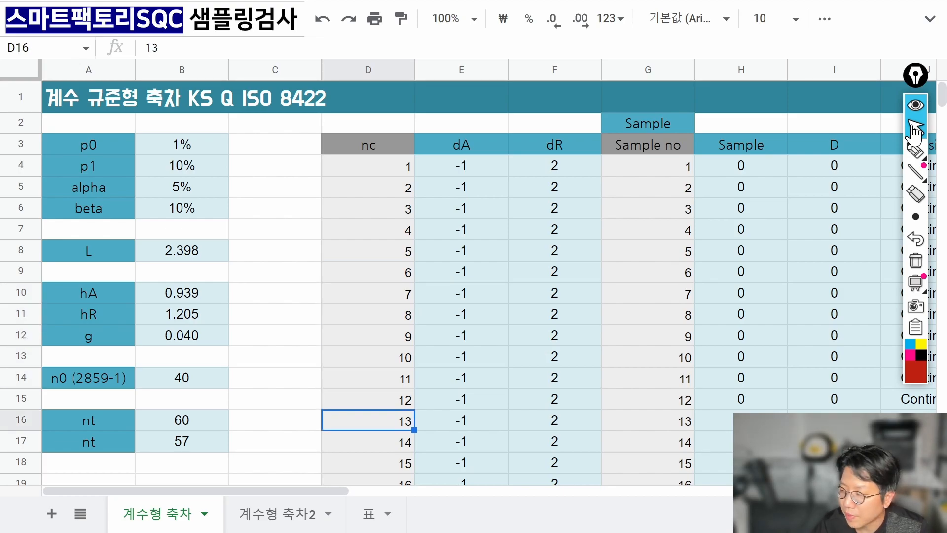
pyautogui.hotkey('ctrl', 'Down')
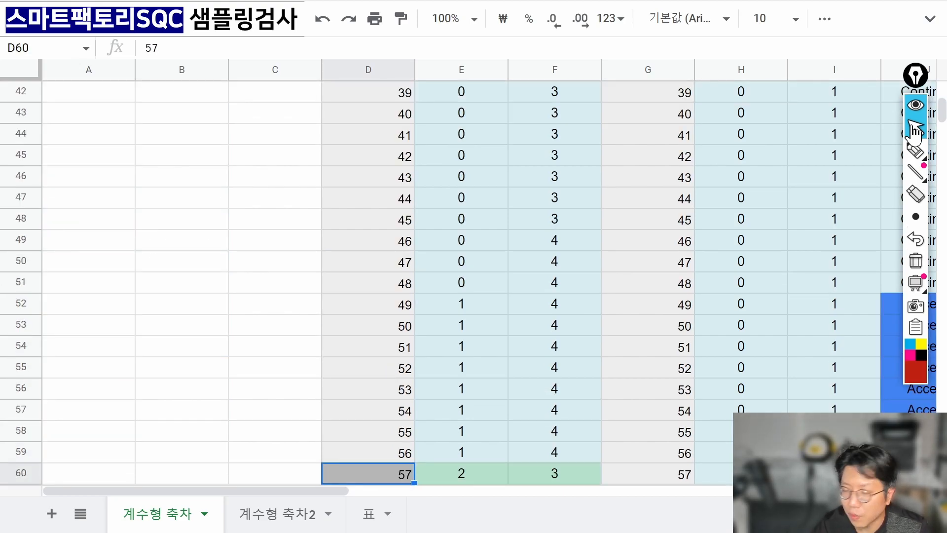
pyautogui.hotkey('ctrl', 'Up')
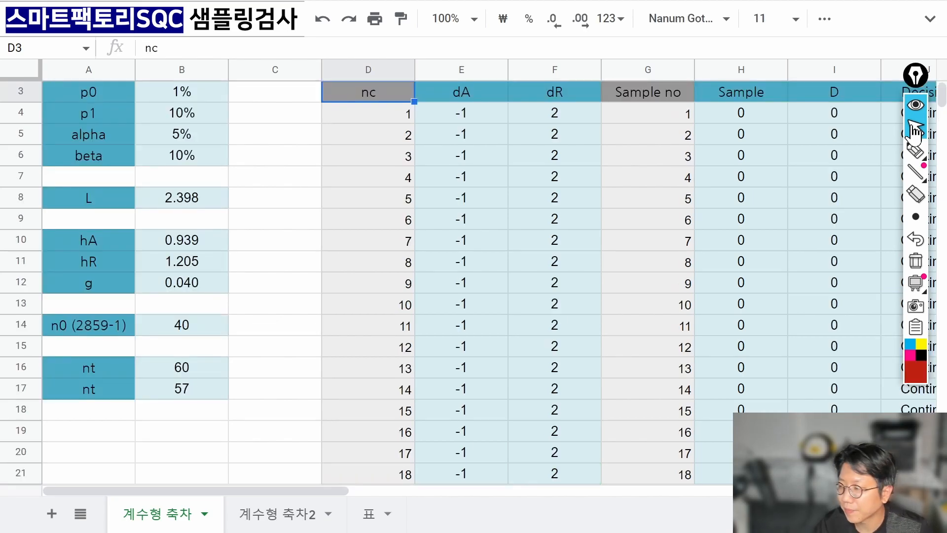
pyautogui.press('Right')
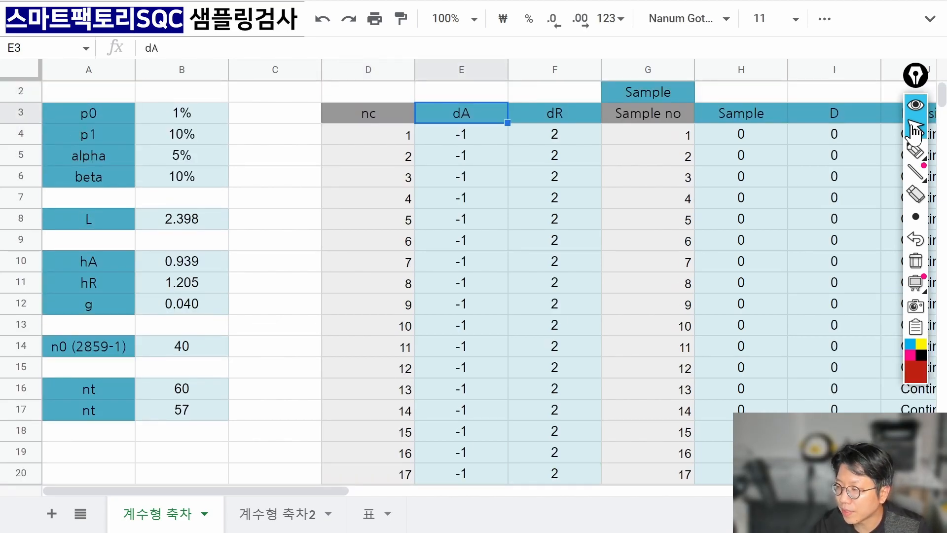
pyautogui.press('Right')
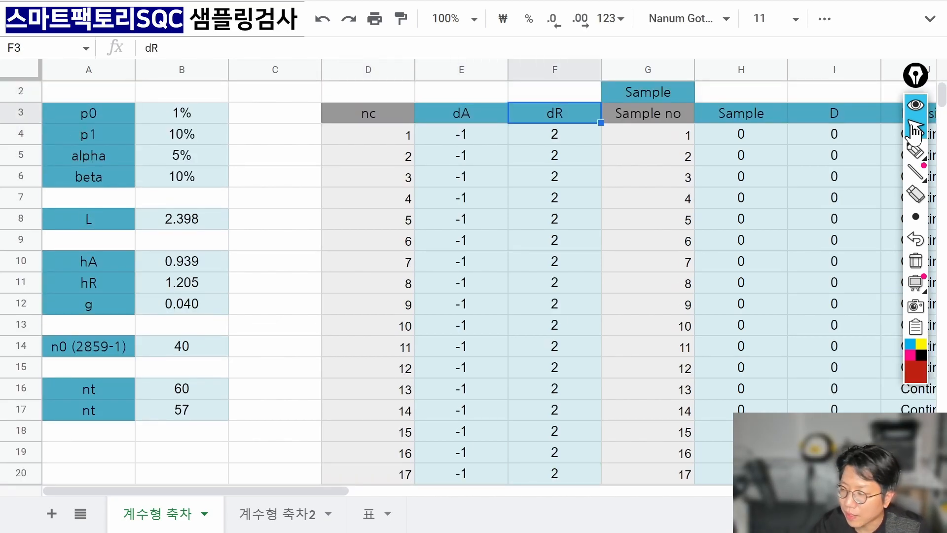
pyautogui.press('Left')
pyautogui.press('Right')
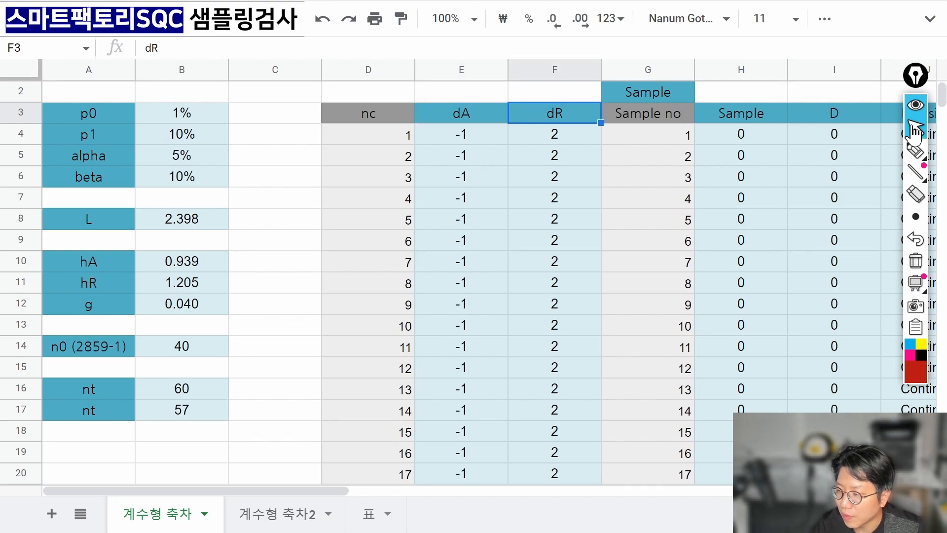
pyautogui.press('Down')
pyautogui.press('Left')
pyautogui.press('Up')
pyautogui.press('Right')
pyautogui.press('Left')
pyautogui.press('Down')
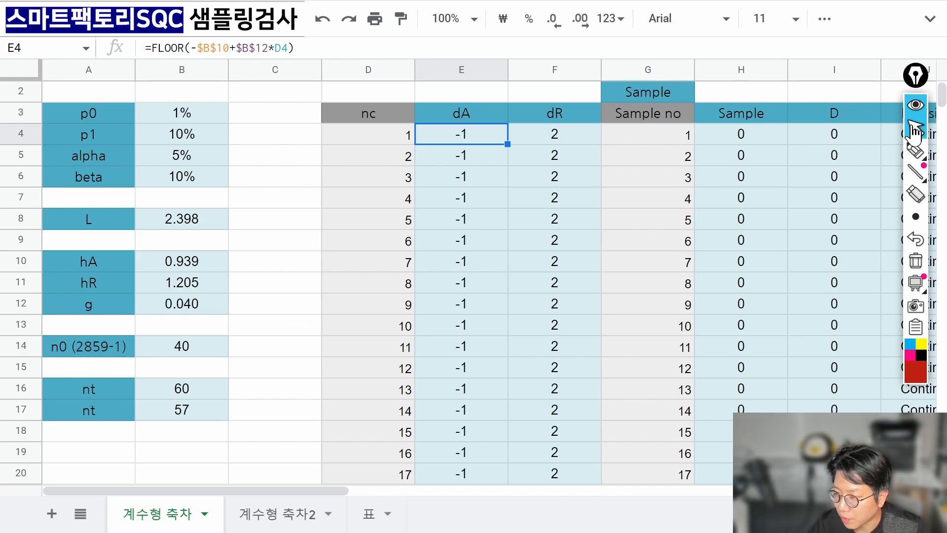
# Clear the dA values from E5 down to E59.
pyautogui.press('Down')
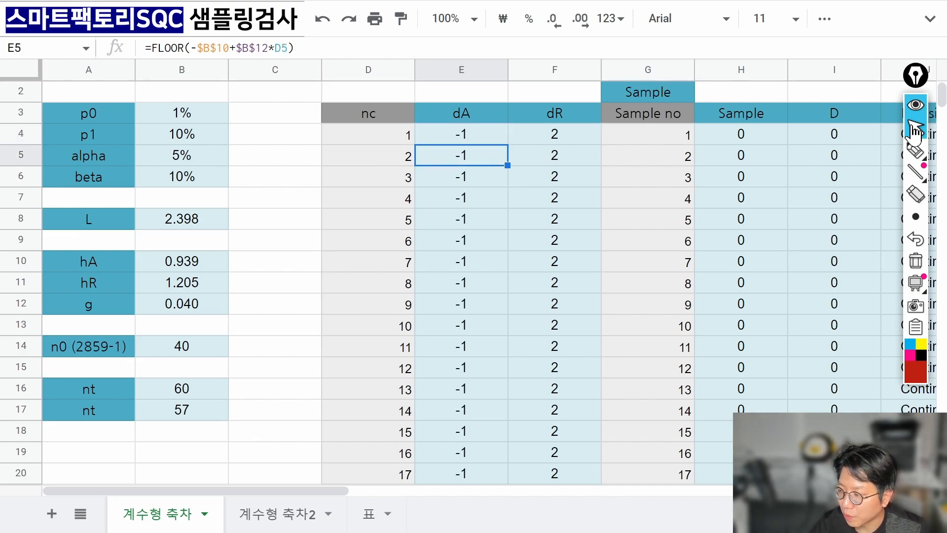
pyautogui.hotkey('ctrl', 'shift', 'Down')
pyautogui.hotkey('shift', 'Up')
pyautogui.press('Delete')
pyautogui.press('Up')
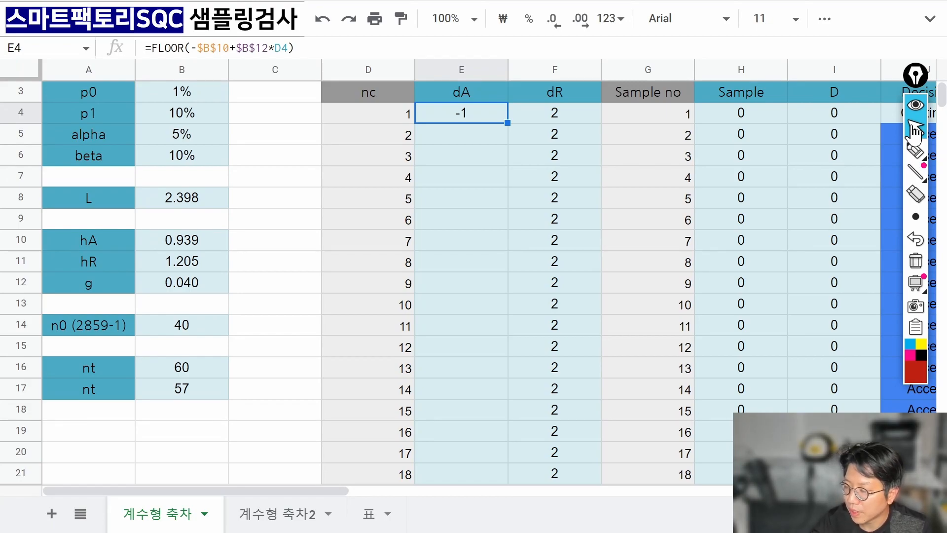
# Clear E4, start a new formula, and handwrite the -hA+g·nc note above the columns.
pyautogui.press('Delete')
pyautogui.write('=')
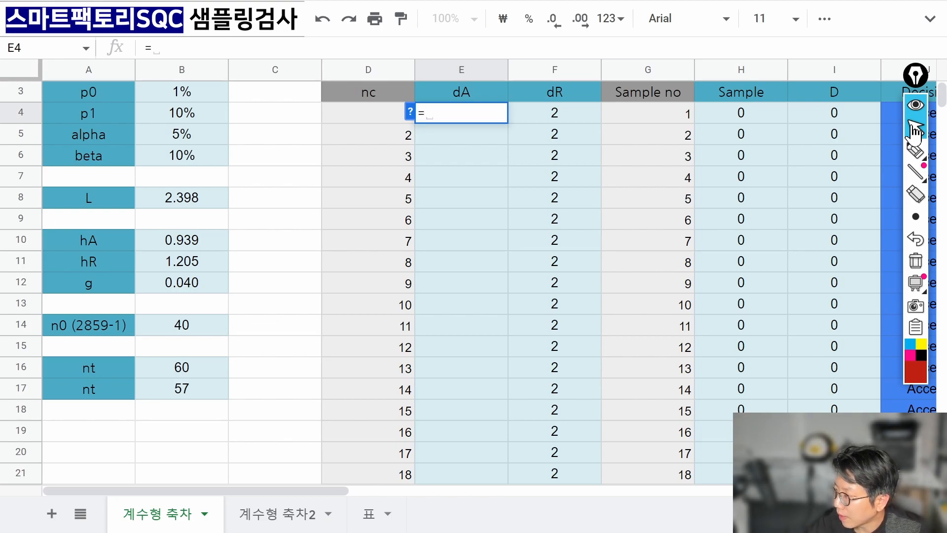
pyautogui.click(915, 150)
pyautogui.moveTo(372, 79)
pyautogui.mouseDown()
pyautogui.moveTo(402, 69)
pyautogui.moveTo(419, 79)
pyautogui.moveTo(462, 27)
pyautogui.moveTo(456, 89)
pyautogui.mouseUp()
pyautogui.click(479, 37)
pyautogui.moveTo(491, 47); pyautogui.dragTo(523, 34)
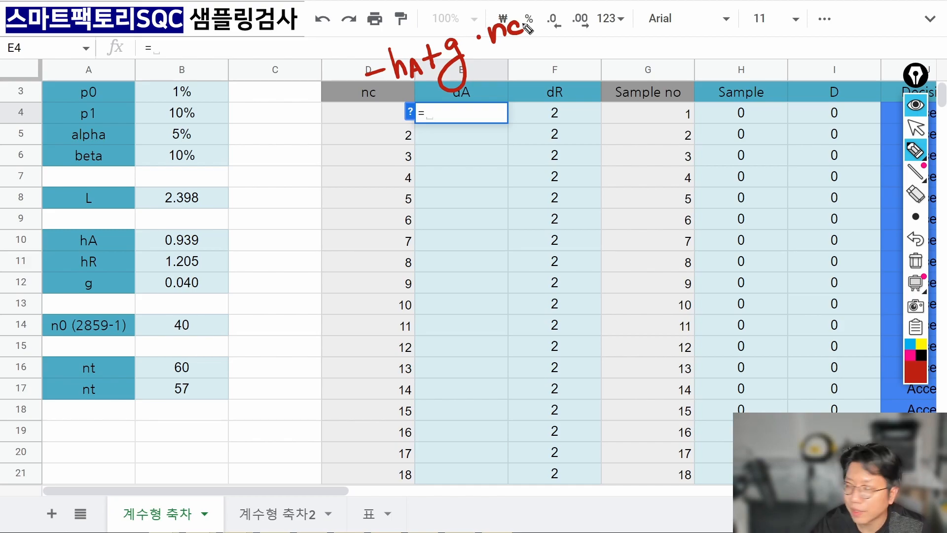
pyautogui.click(915, 129)
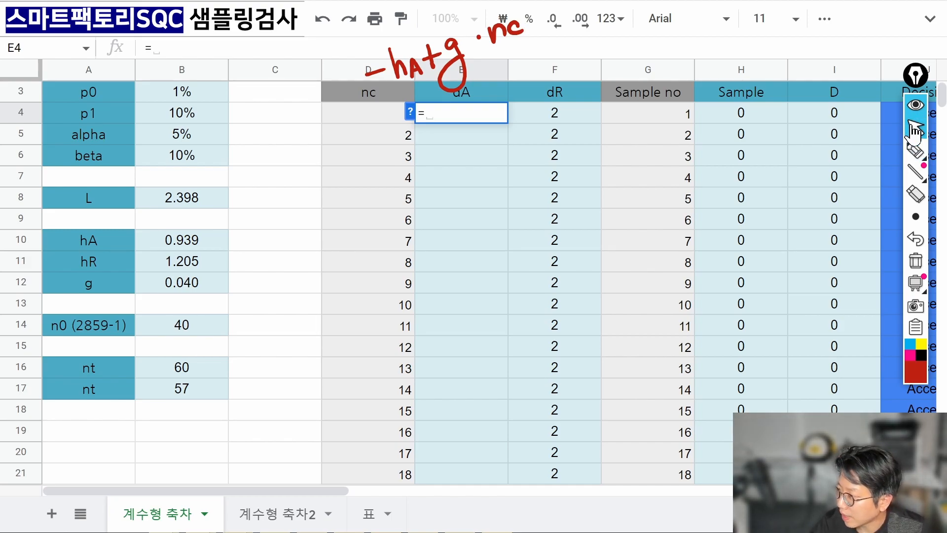
pyautogui.click(915, 130)
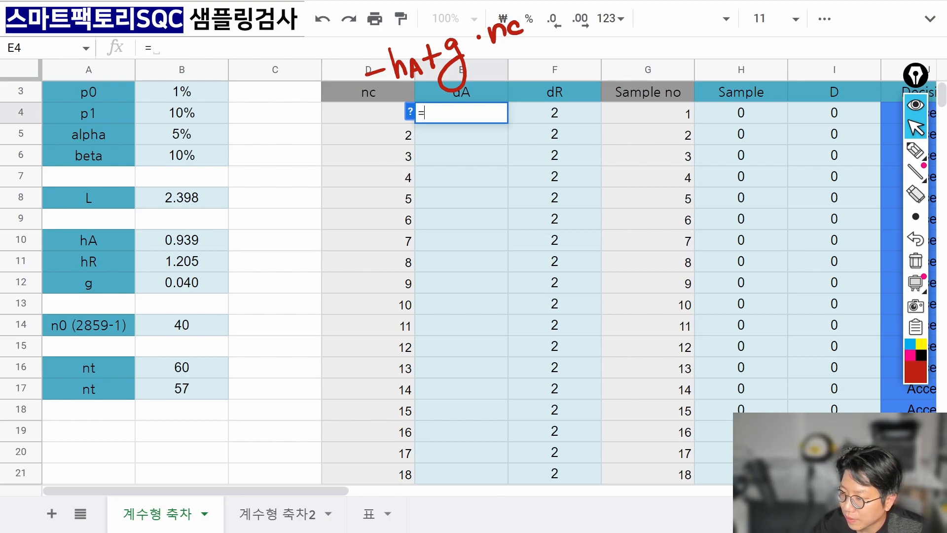
# Build E4's formula =-B10+B12*D4 from the hA, g and nc cells.
pyautogui.write('-')
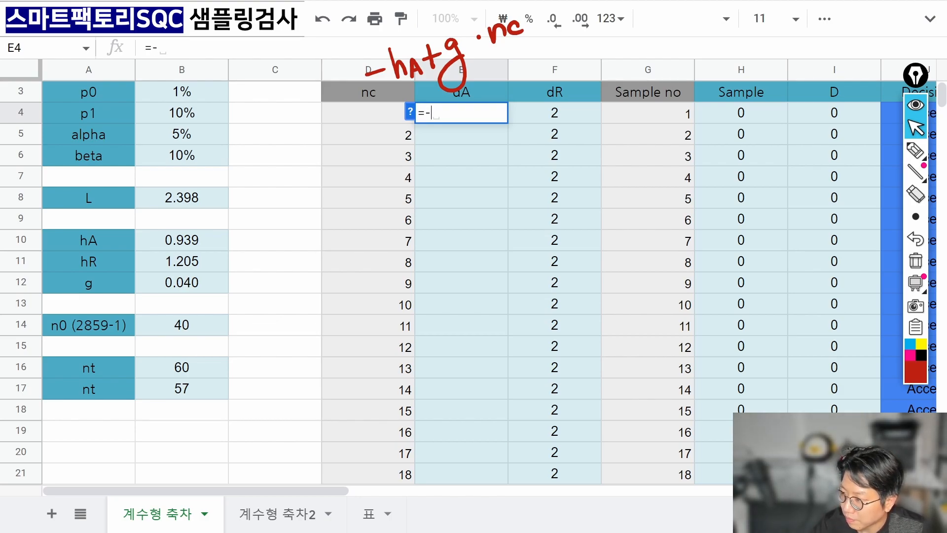
pyautogui.press('Left')
pyautogui.press('Left')
pyautogui.press('Left')
pyautogui.press('Left')
pyautogui.press('Down')
pyautogui.press('Down')
pyautogui.press('Down')
pyautogui.press('Down')
pyautogui.press('Down')
pyautogui.press('Right')
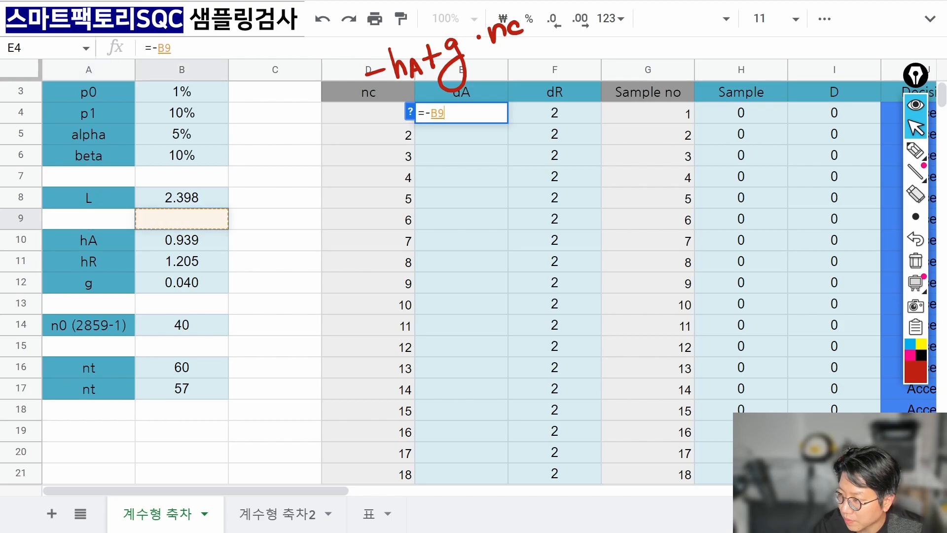
pyautogui.press('Down')
pyautogui.write('+')
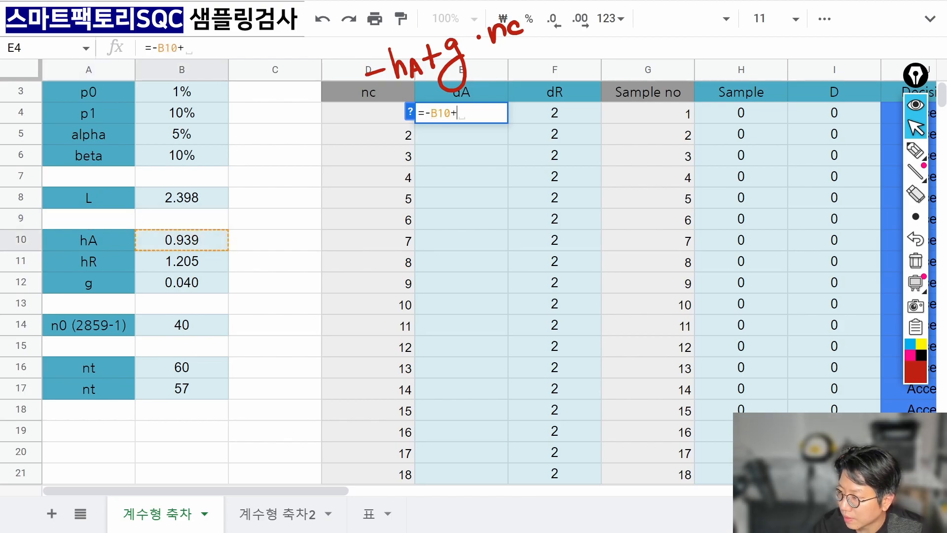
pyautogui.press('Left')
pyautogui.press('Left')
pyautogui.press('Down')
pyautogui.press('Down')
pyautogui.press('Down')
pyautogui.press('Down')
pyautogui.press('Down')
pyautogui.press('Down')
pyautogui.press('Down')
pyautogui.press('Down')
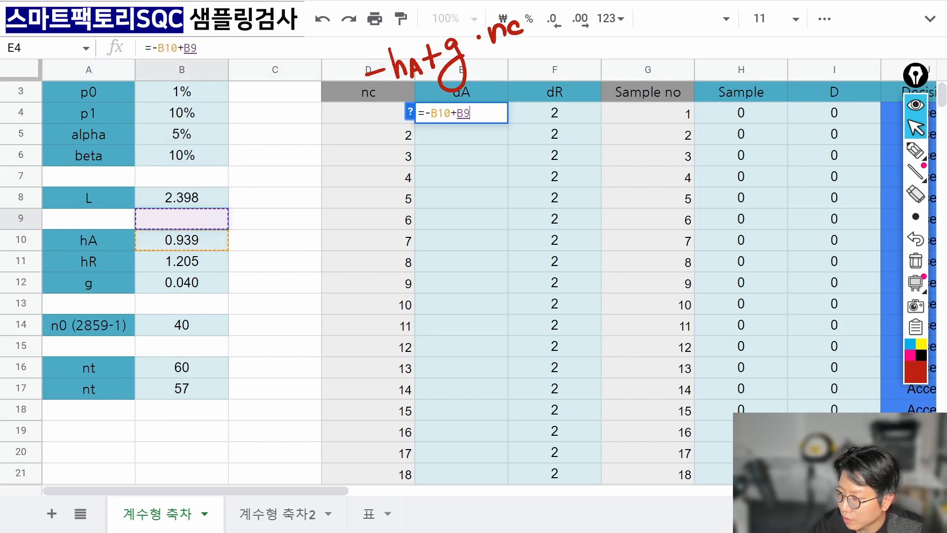
pyautogui.write('*')
pyautogui.press('Left')
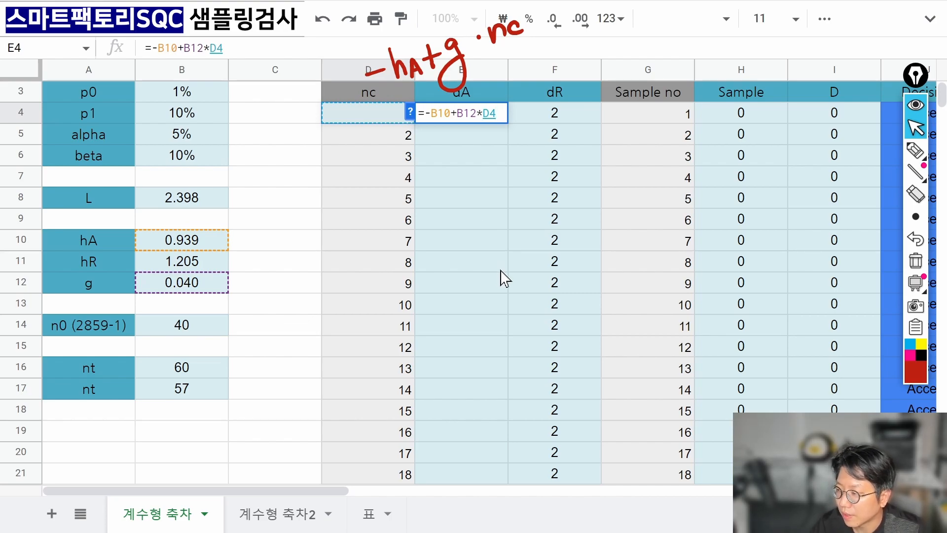
pyautogui.press('Return')
# Recheck E4's formula in edit mode and bring up the zoom options.
pyautogui.press('Up')
pyautogui.press('F2')
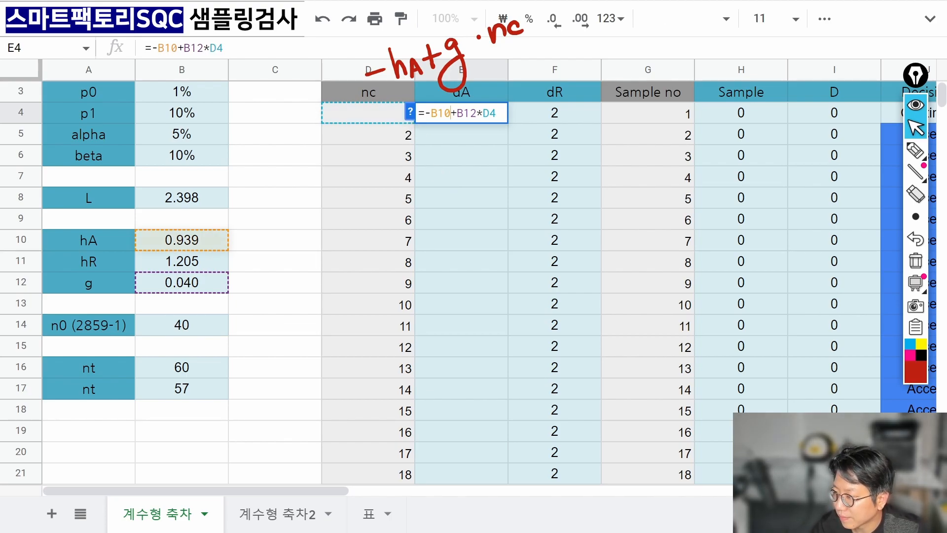
pyautogui.press('Return')
pyautogui.click(473, 19)
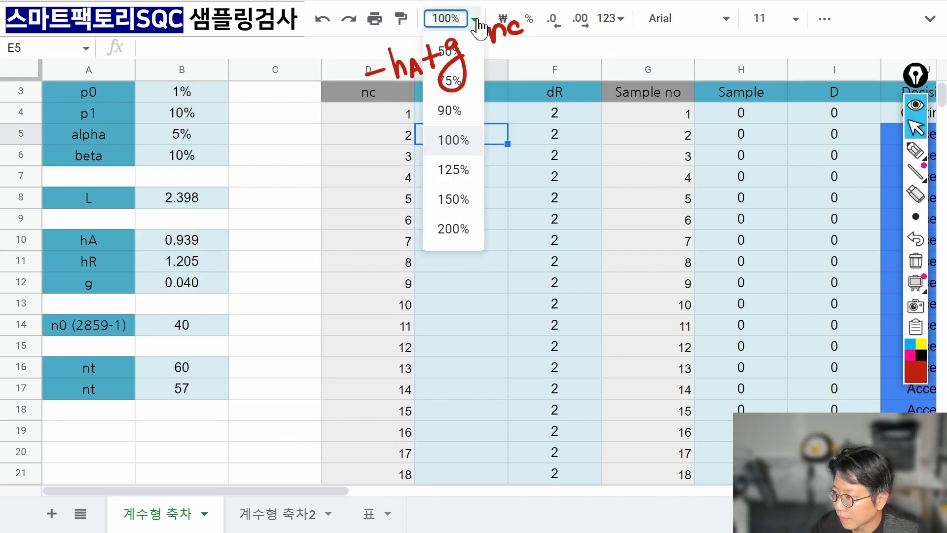
# Zoom the sheet to 125% and wrap E4's formula in FLOOR(...).
pyautogui.click(452, 169)
pyautogui.click(568, 134)
pyautogui.press('Return')
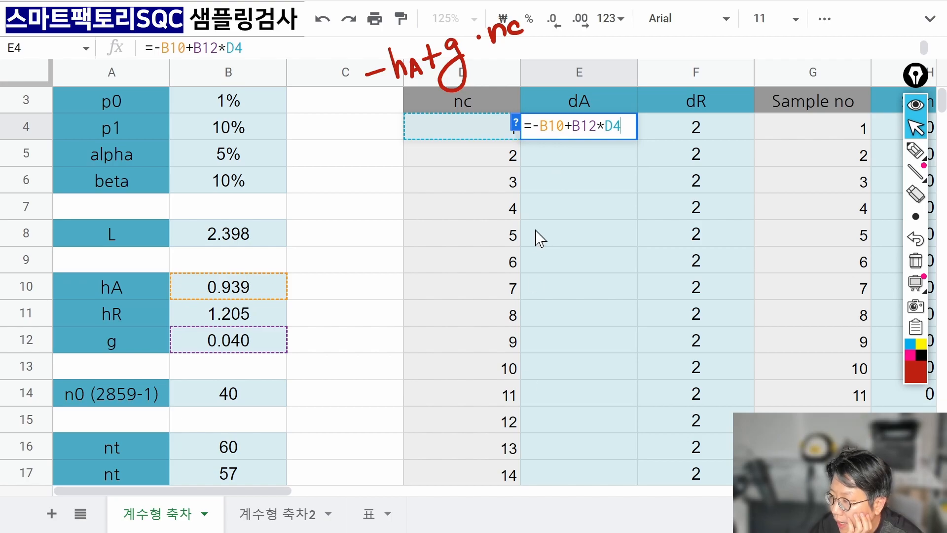
pyautogui.moveTo(533, 126); pyautogui.dragTo(539, 127)
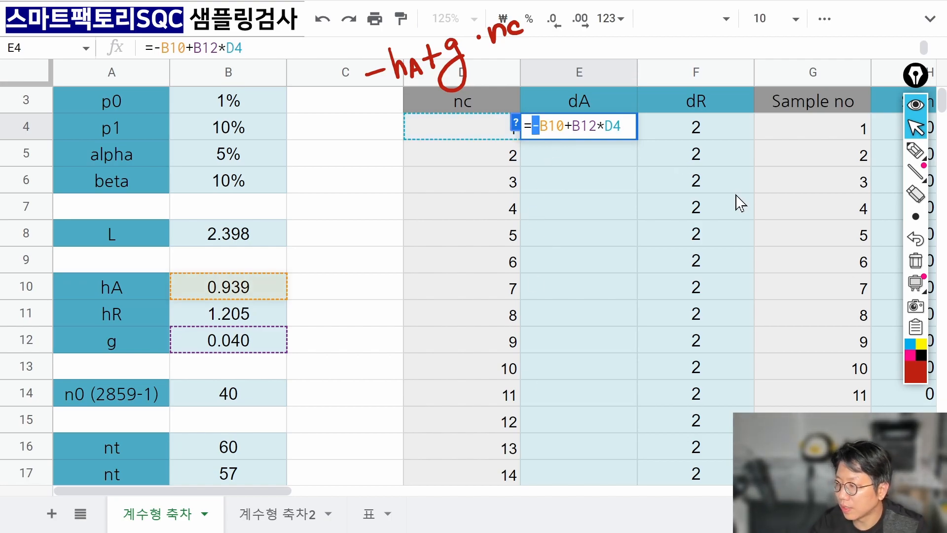
pyautogui.press('Left')
pyautogui.write('floor(')
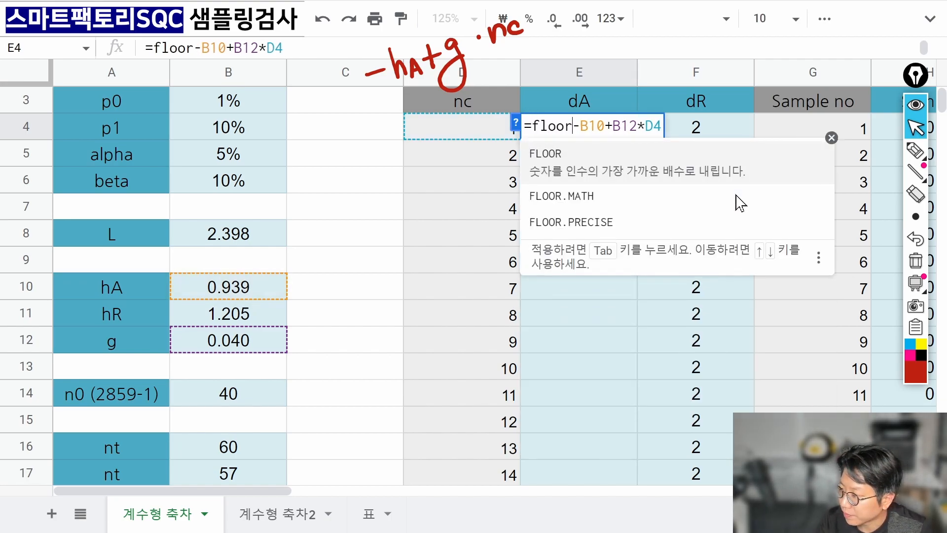
pyautogui.press('Delete')
pyautogui.press('End')
pyautogui.write(')')
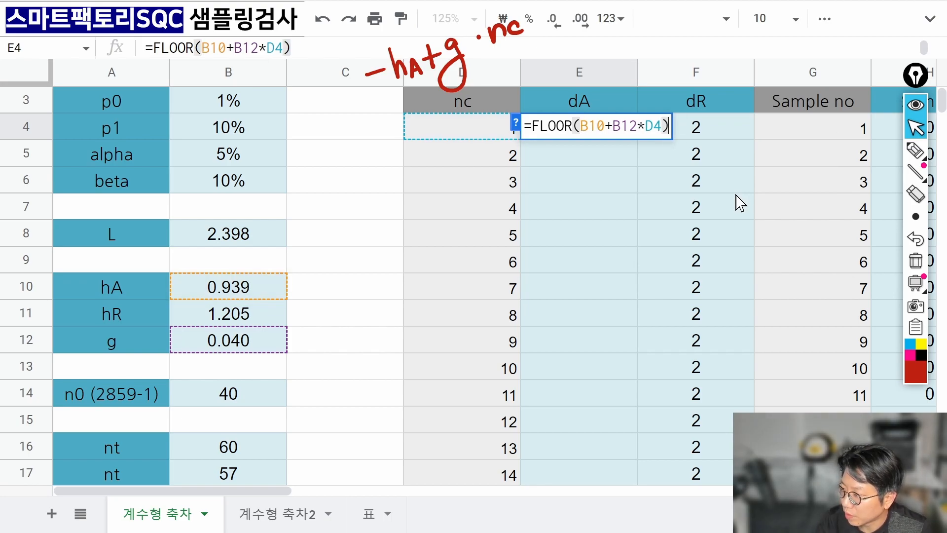
pyautogui.press('Left')
pyautogui.press('Left')
pyautogui.press('Left')
pyautogui.press('Left')
pyautogui.press('Left')
pyautogui.press('Left')
pyautogui.press('Left')
pyautogui.press('Left')
pyautogui.press('Left')
pyautogui.press('Left')
pyautogui.press('Left')
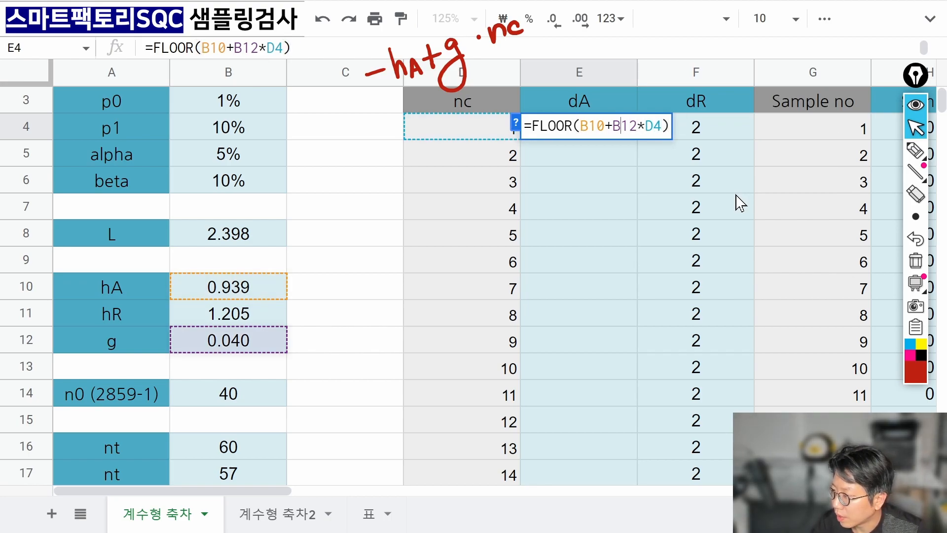
pyautogui.write('-')
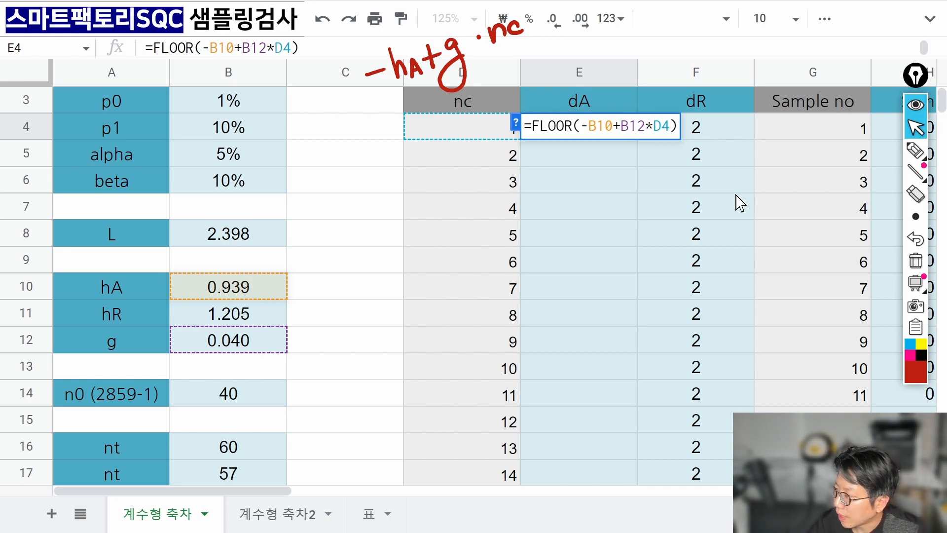
# Tick the hA 0.939 and g 0.040 values and the dA and dR headers on screen.
pyautogui.click(916, 150)
pyautogui.moveTo(910, 171)
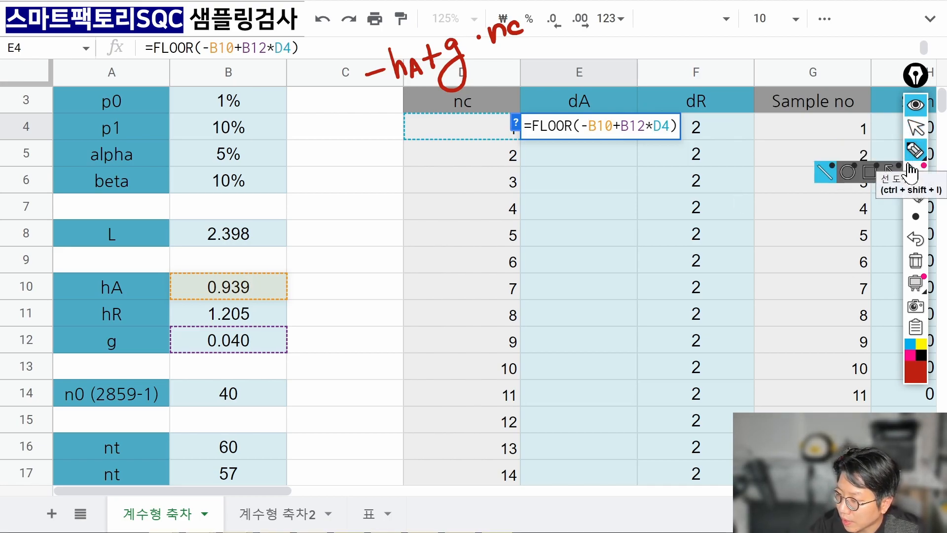
pyautogui.moveTo(915, 152)
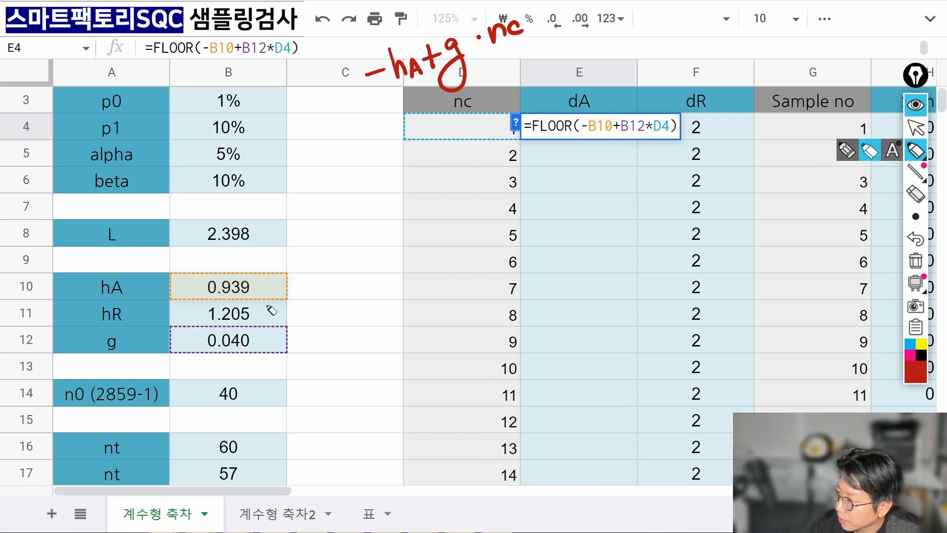
pyautogui.click(867, 152)
pyautogui.click(858, 152)
pyautogui.moveTo(268, 281)
pyautogui.mouseDown()
pyautogui.moveTo(274, 290)
pyautogui.moveTo(285, 272)
pyautogui.mouseUp()
pyautogui.moveTo(272, 329); pyautogui.dragTo(295, 316)
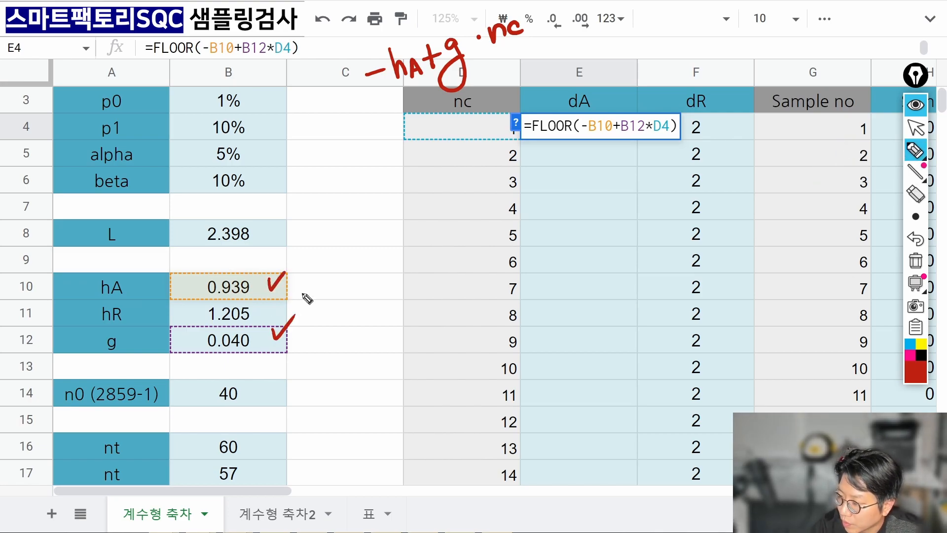
pyautogui.moveTo(597, 102); pyautogui.dragTo(654, 93)
pyautogui.click(915, 128)
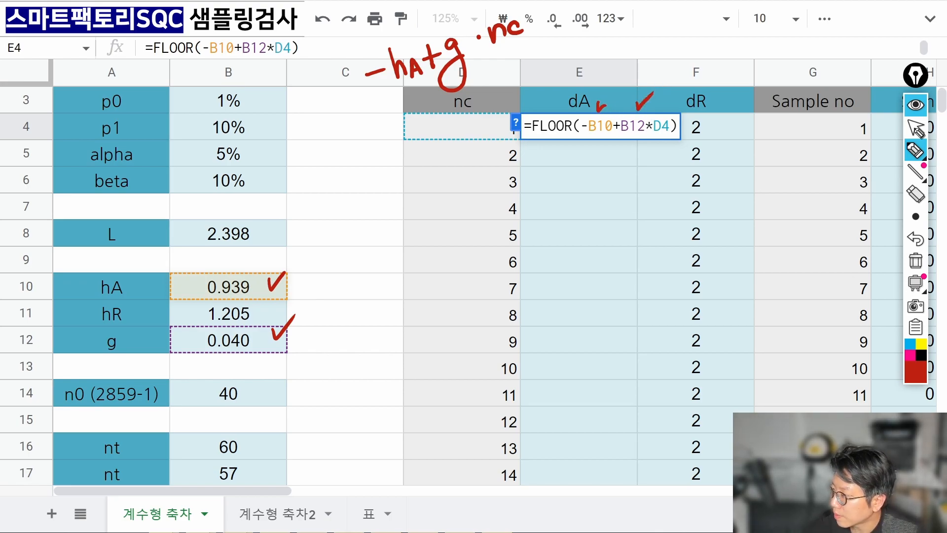
# Lock the references as $B$10 and $B$12 and commit E4, showing -1.
pyautogui.click(606, 126)
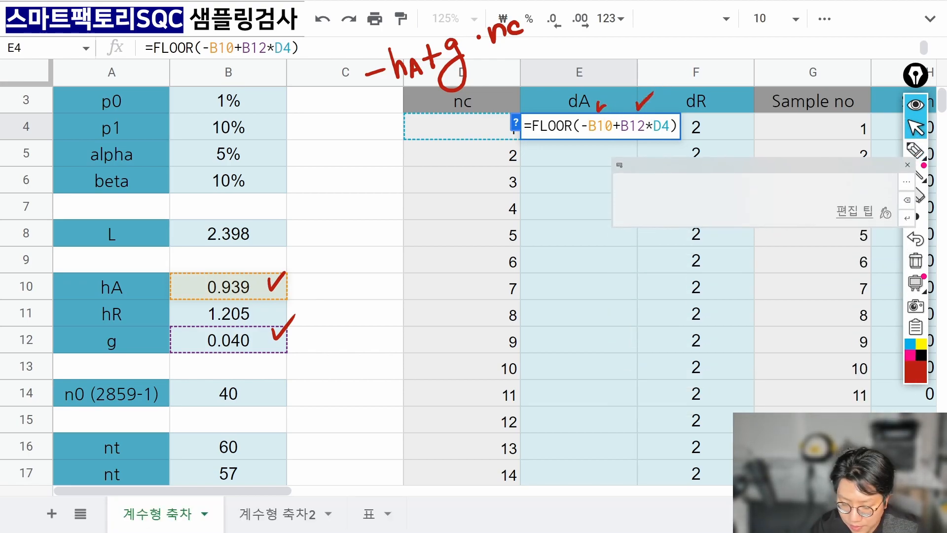
pyautogui.press('F4')
pyautogui.press('Right')
pyautogui.press('Right')
pyautogui.press('F4')
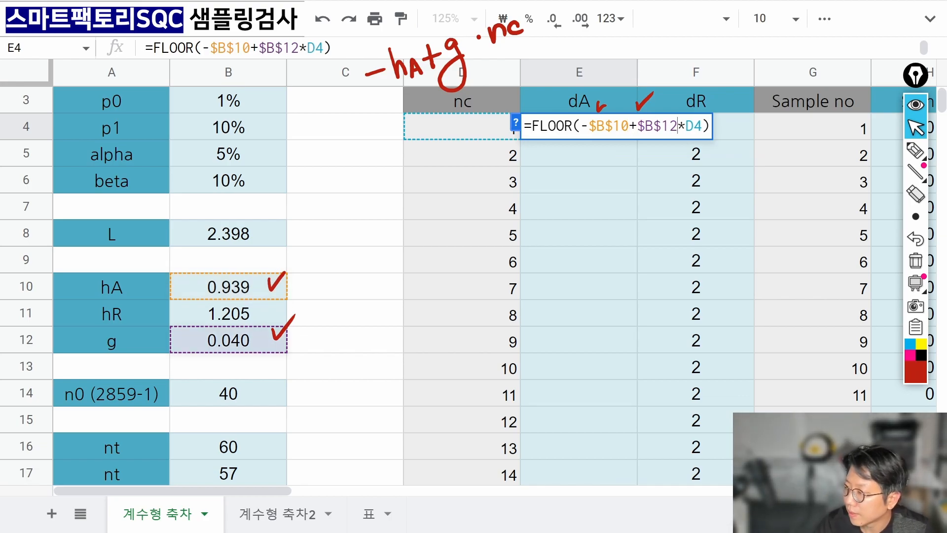
pyautogui.press('Return')
pyautogui.press('Up')
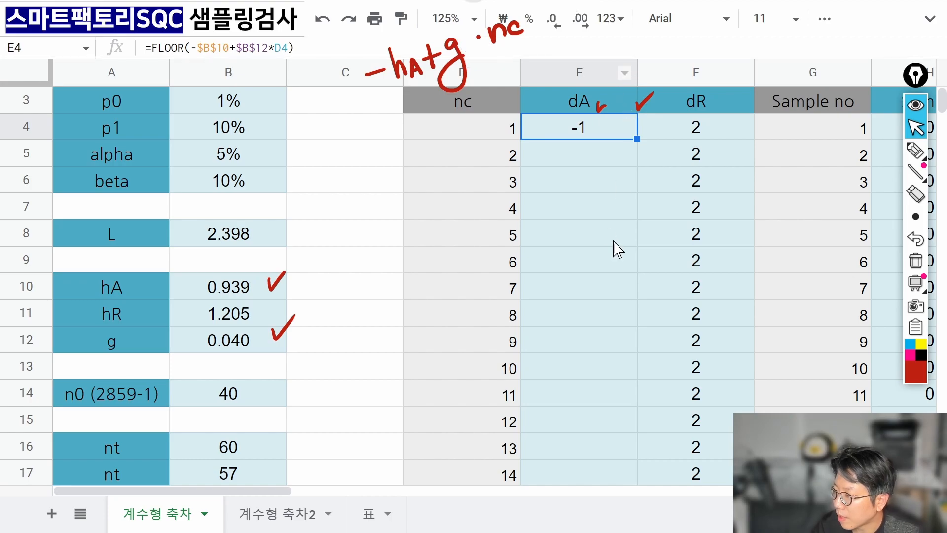
# Fill the dA formula from E4 down column E and inspect the copy in E59.
pyautogui.doubleClick(637, 139)
pyautogui.scroll(-17, 613, 217)
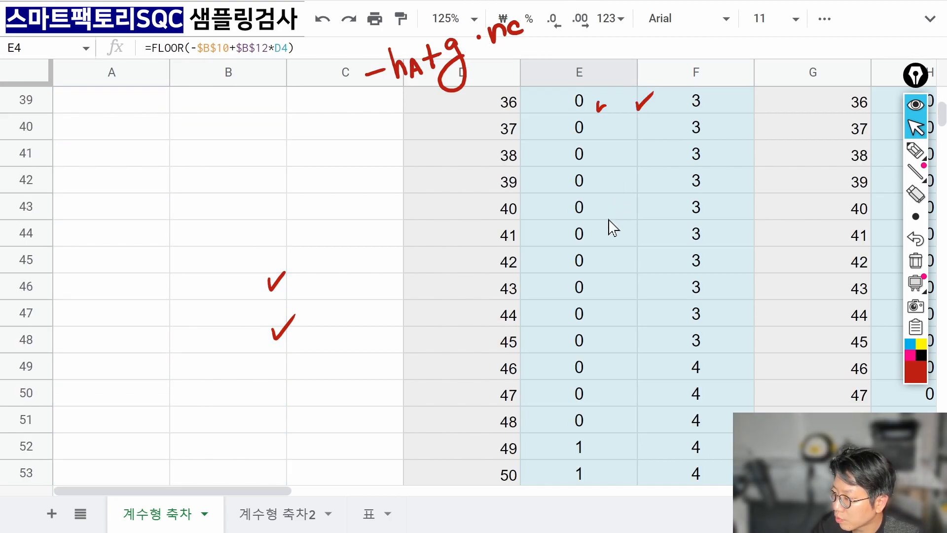
pyautogui.click(915, 260)
pyautogui.doubleClick(556, 210)
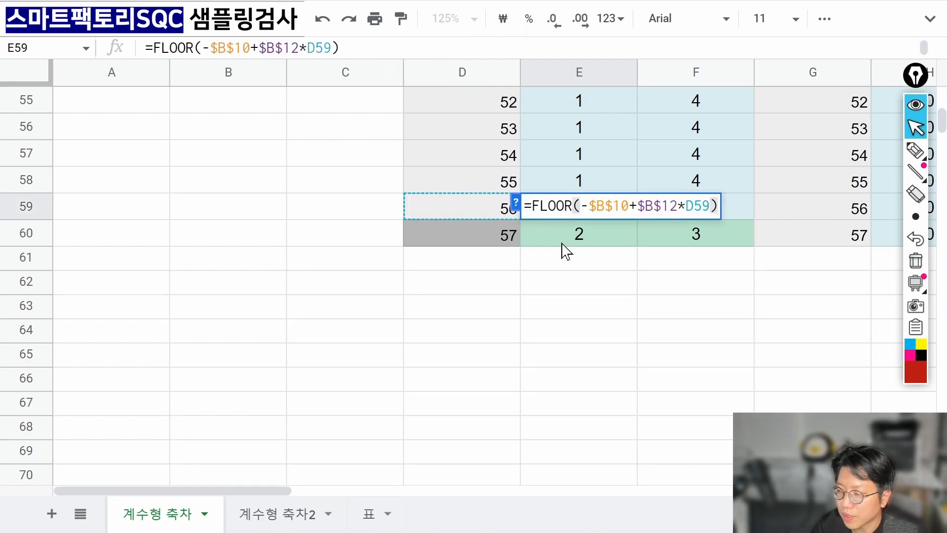
pyautogui.click(566, 270)
# Review the dA formulas near the top of column E, including row 13.
pyautogui.scroll(14, 570, 269)
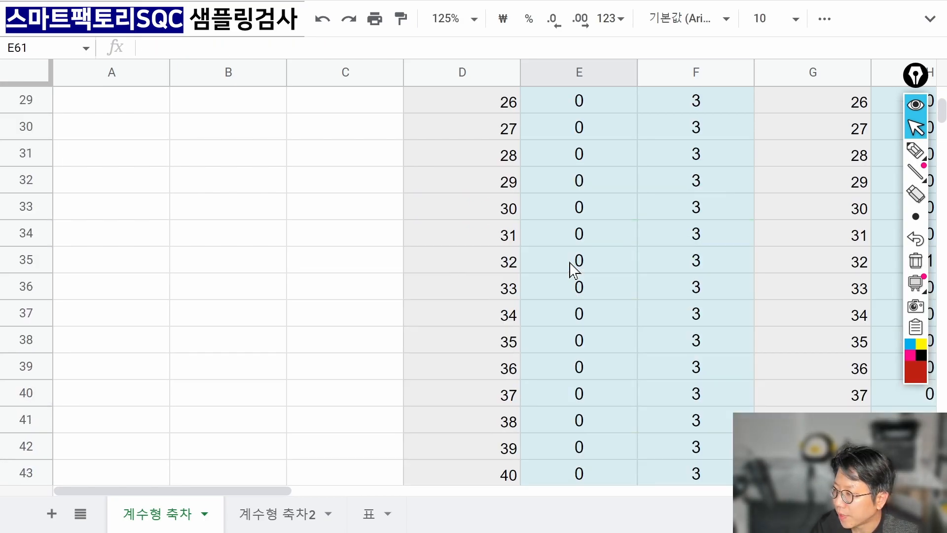
pyautogui.scroll(5, 573, 266)
pyautogui.moveTo(583, 202); pyautogui.dragTo(575, 384)
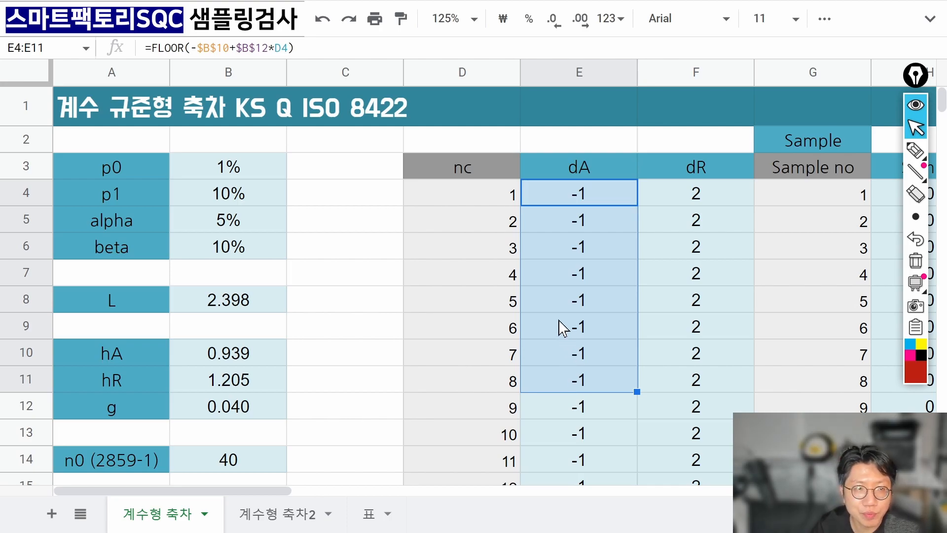
pyautogui.click(572, 230)
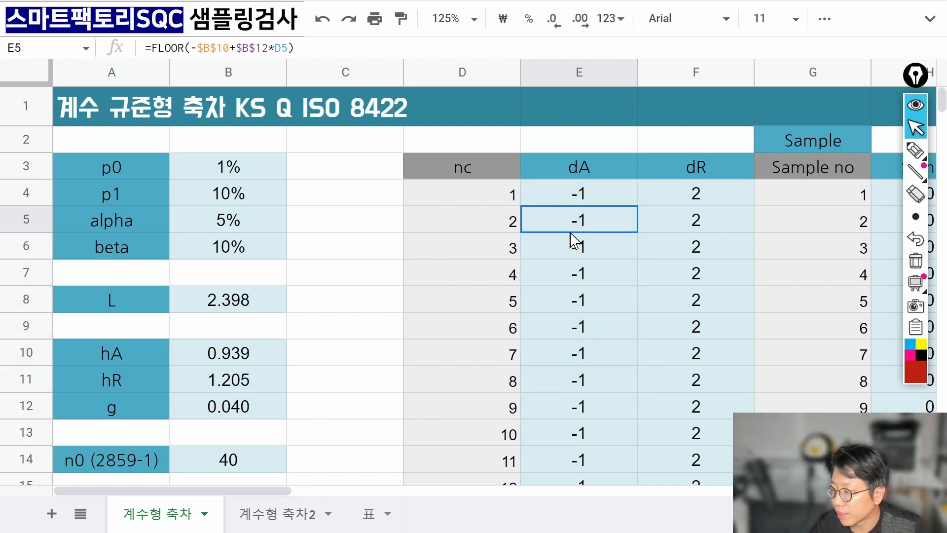
pyautogui.moveTo(572, 204); pyautogui.dragTo(571, 447)
pyautogui.click(571, 444)
pyautogui.scroll(-7, 570, 439)
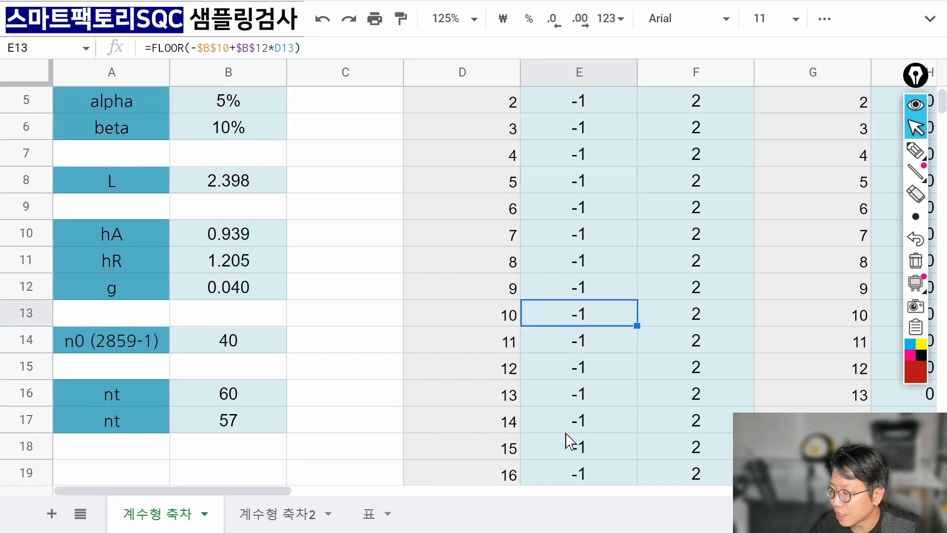
pyautogui.scroll(-2, 571, 436)
pyautogui.moveTo(511, 299); pyautogui.dragTo(567, 300)
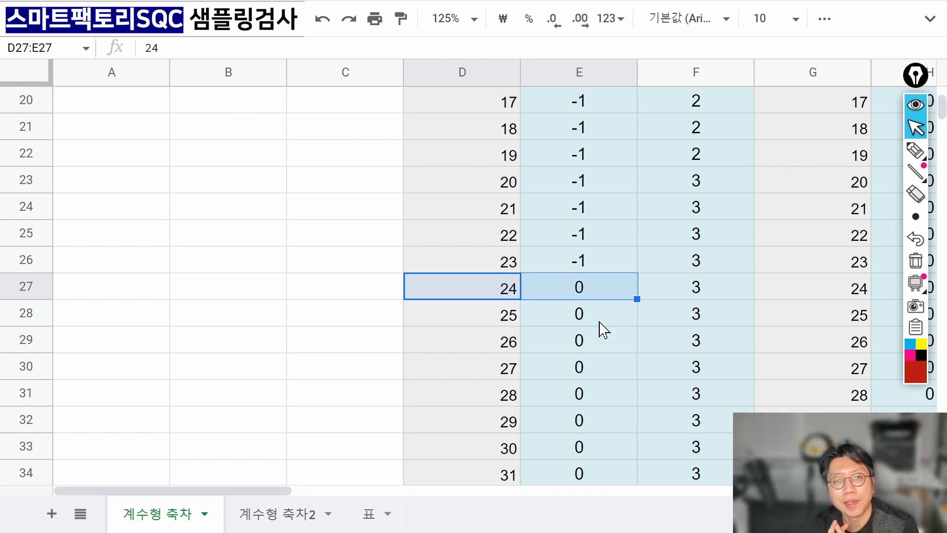
# Confirm dA turns 1 at nc 49, then open E60's formula =floor(B12*D60).
pyautogui.press('Down')
pyautogui.press('Down')
pyautogui.press('Down')
pyautogui.press('Down')
pyautogui.press('Down')
pyautogui.press('Down')
pyautogui.press('Down')
pyautogui.press('Down')
pyautogui.press('Down')
pyautogui.press('Down')
pyautogui.press('Down')
pyautogui.press('Down')
pyautogui.press('Down')
pyautogui.press('Down')
pyautogui.press('Down')
pyautogui.press('Down')
pyautogui.press('Down')
pyautogui.press('Down')
pyautogui.press('Down')
pyautogui.press('Down')
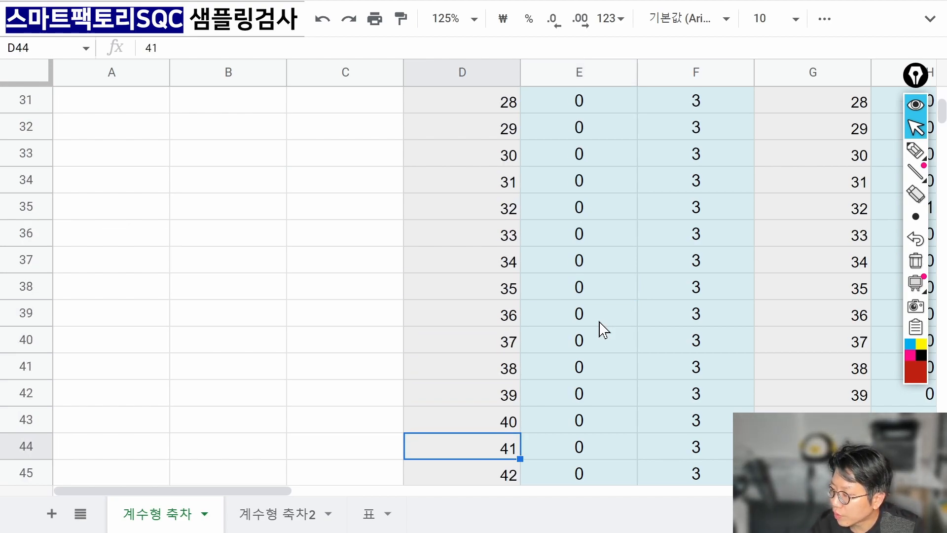
pyautogui.press('Down')
pyautogui.press('Down')
pyautogui.press('Down')
pyautogui.press('Down')
pyautogui.press('Right')
pyautogui.press('Left')
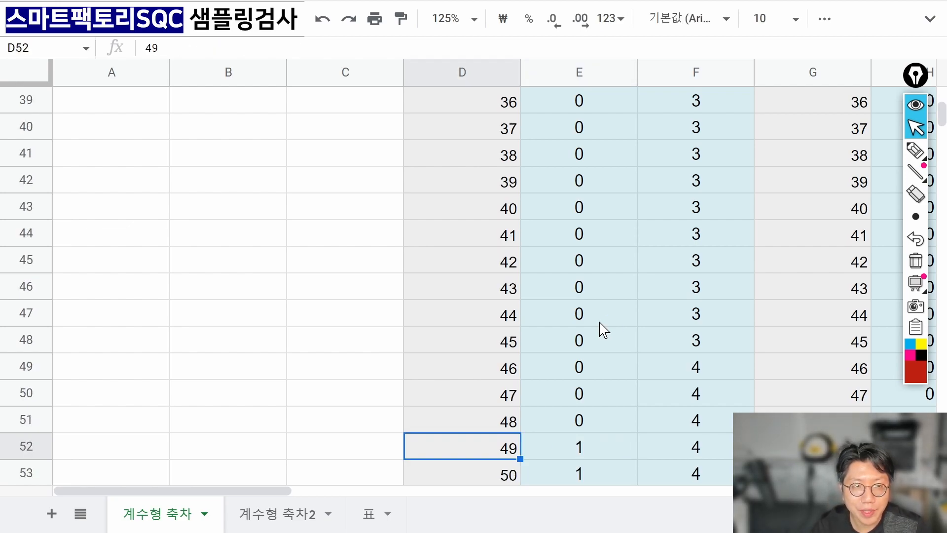
pyautogui.press('Right')
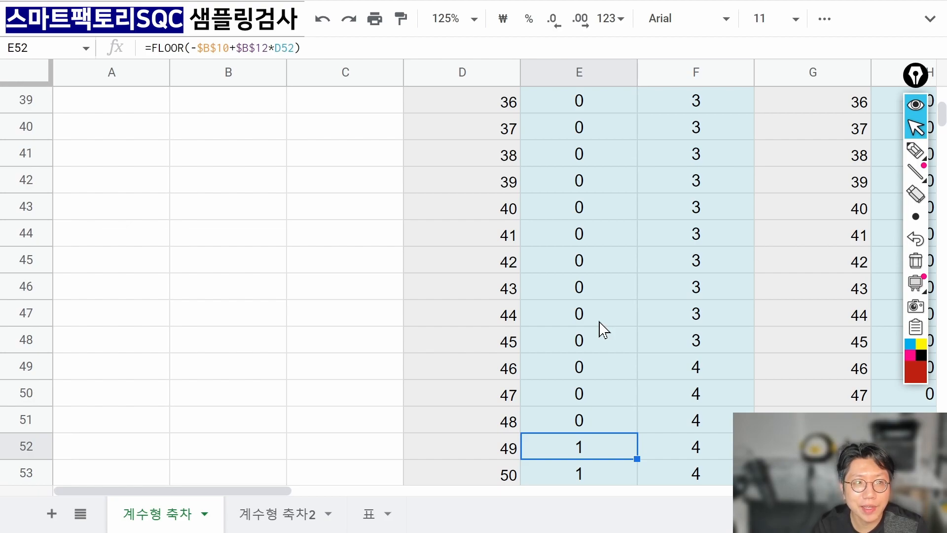
pyautogui.press('Down')
pyautogui.press('Down')
pyautogui.press('Down')
pyautogui.press('Down')
pyautogui.press('Down')
pyautogui.press('Down')
pyautogui.press('Down')
pyautogui.press('Down')
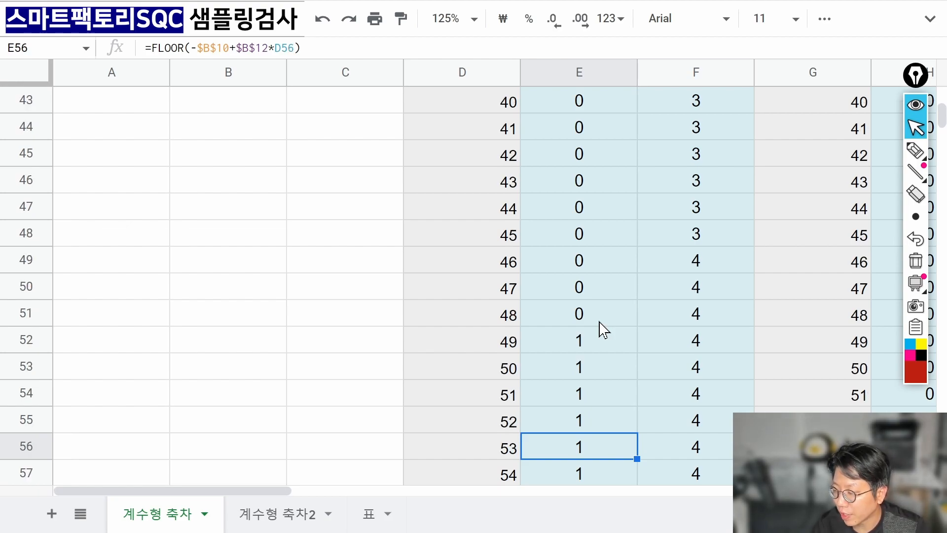
pyautogui.press('Left')
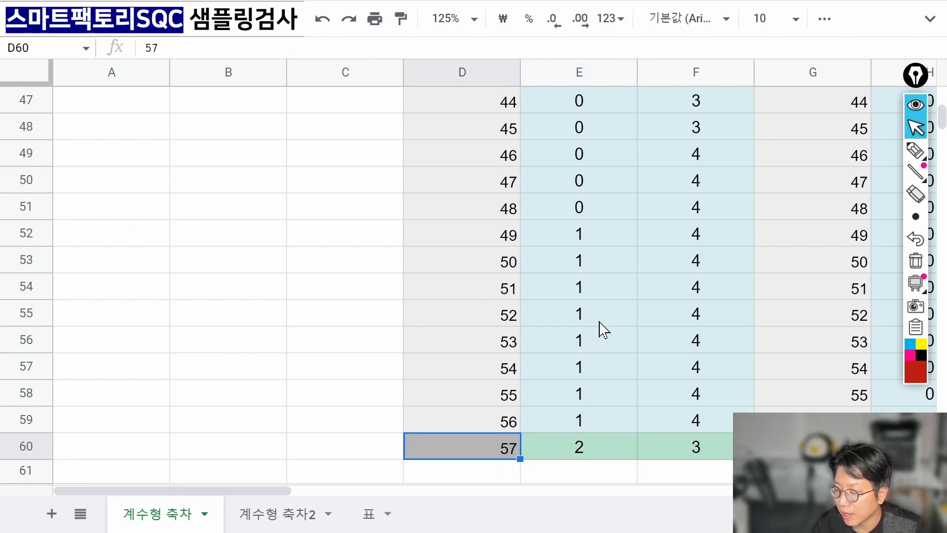
pyautogui.press('Right')
pyautogui.press('F2')
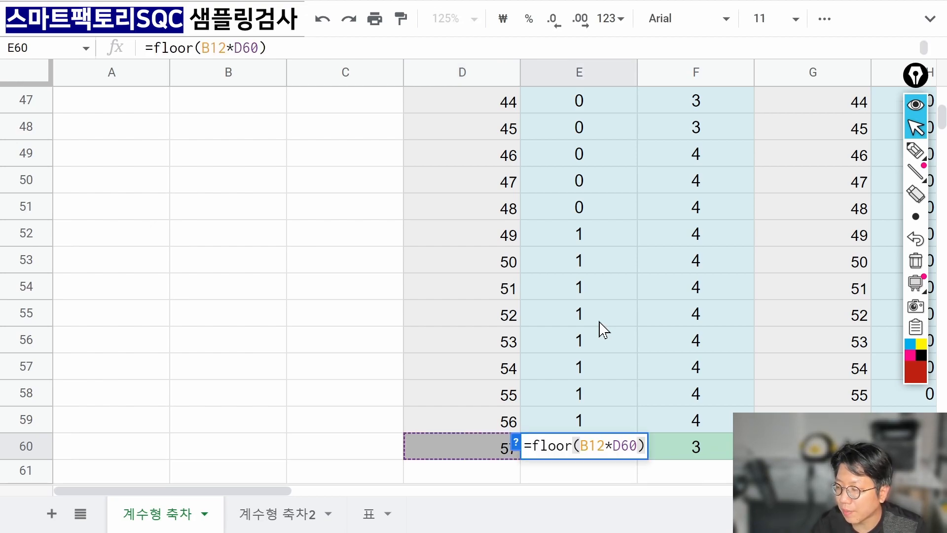
pyautogui.click(916, 151)
pyautogui.moveTo(597, 413)
pyautogui.mouseDown()
pyautogui.moveTo(604, 426)
pyautogui.moveTo(657, 417)
pyautogui.mouseUp()
pyautogui.click(610, 417)
pyautogui.moveTo(595, 447)
pyautogui.mouseDown()
pyautogui.moveTo(611, 434)
pyautogui.moveTo(574, 461)
pyautogui.moveTo(589, 460)
pyautogui.moveTo(508, 423)
pyautogui.moveTo(527, 439)
pyautogui.moveTo(615, 400)
pyautogui.moveTo(620, 422)
pyautogui.mouseUp()
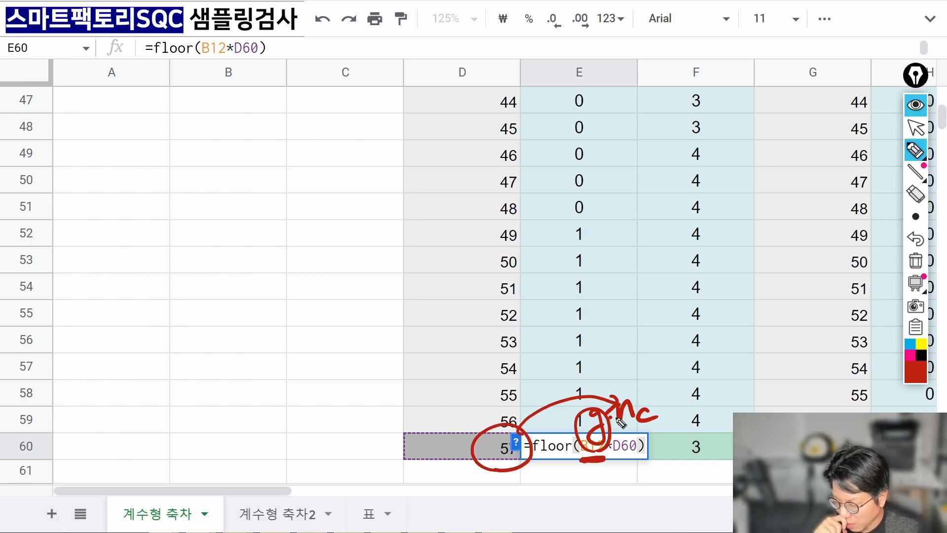
pyautogui.click(916, 264)
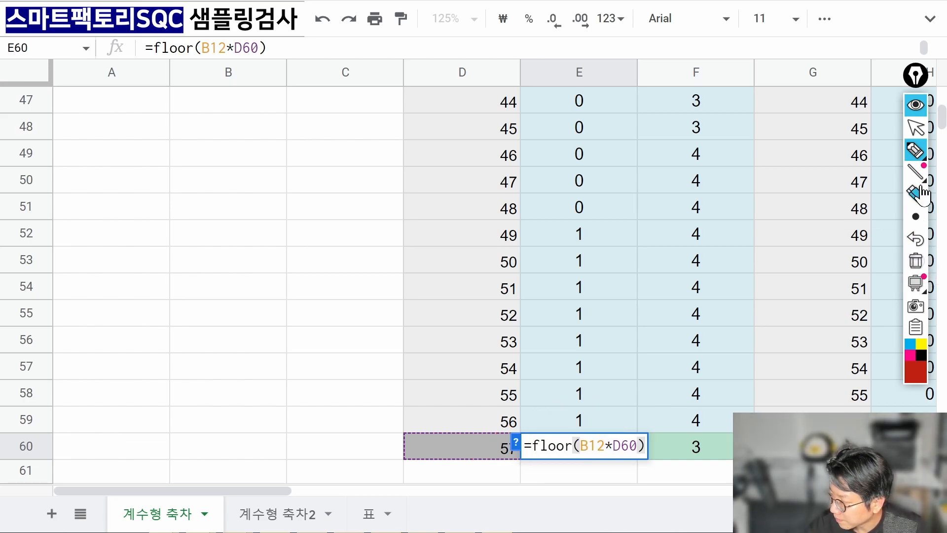
pyautogui.click(914, 130)
pyautogui.click(589, 446)
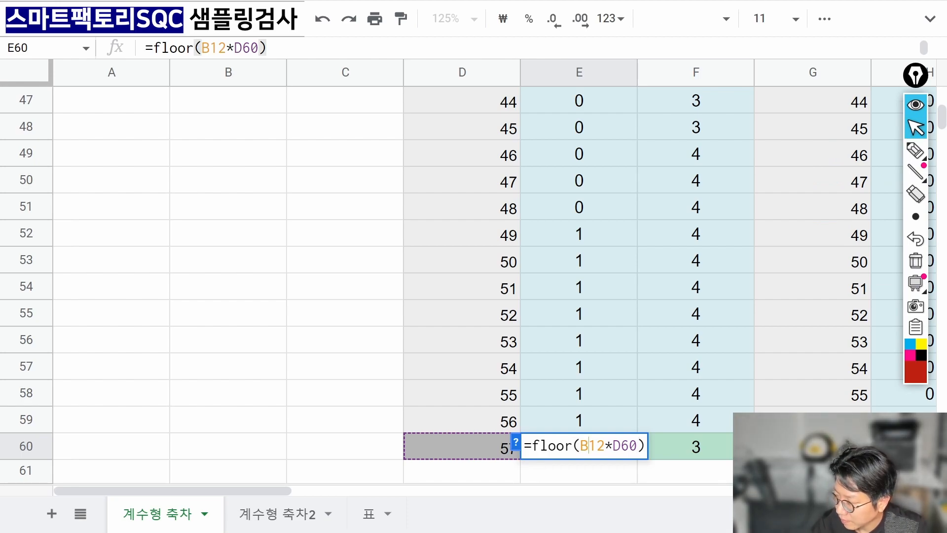
pyautogui.press('Return')
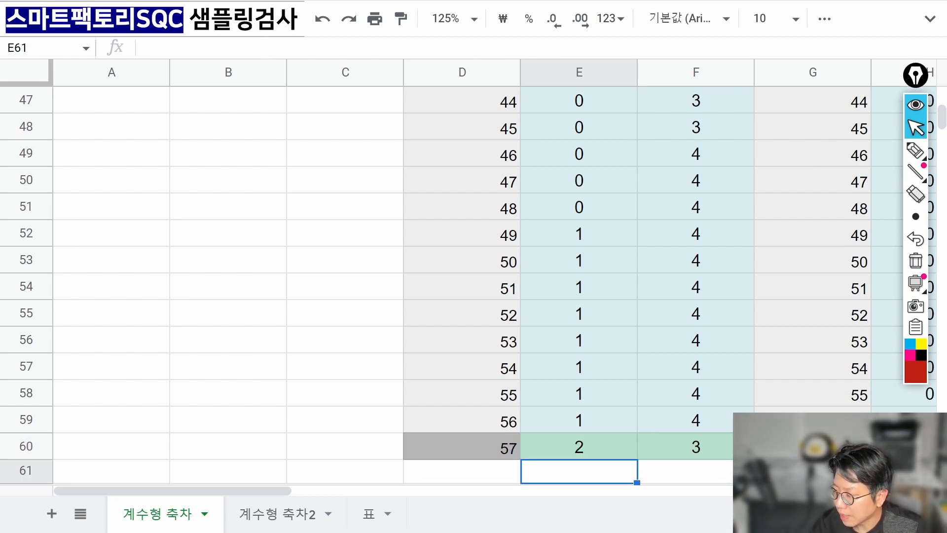
pyautogui.click(574, 450)
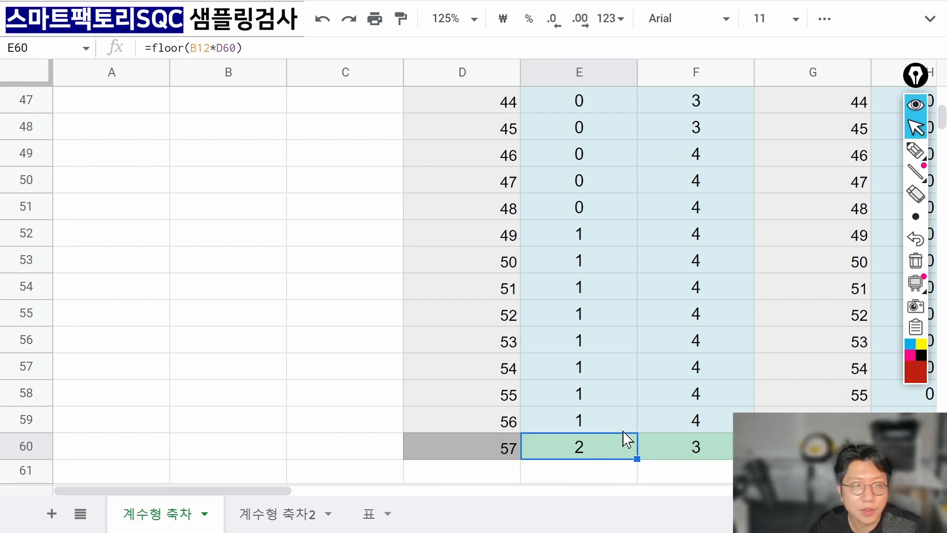
pyautogui.click(592, 420)
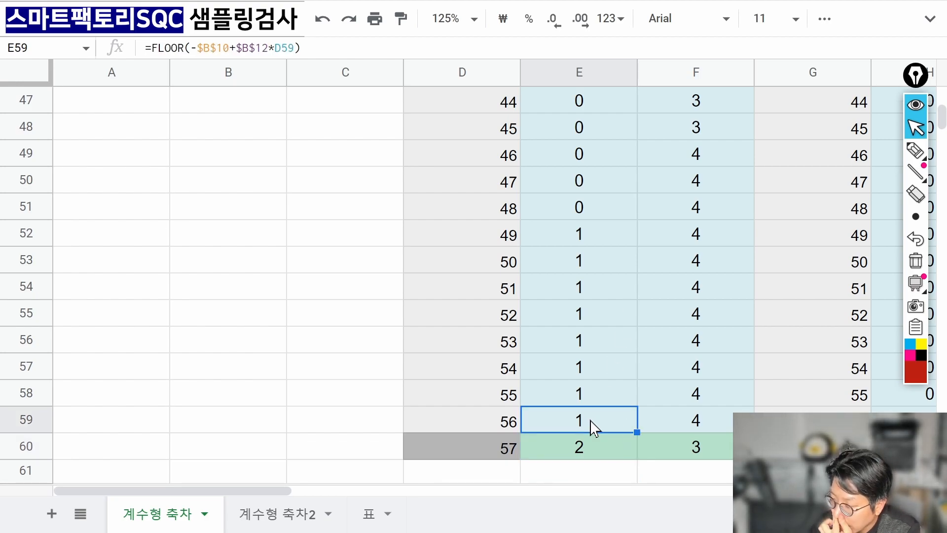
pyautogui.click(598, 455)
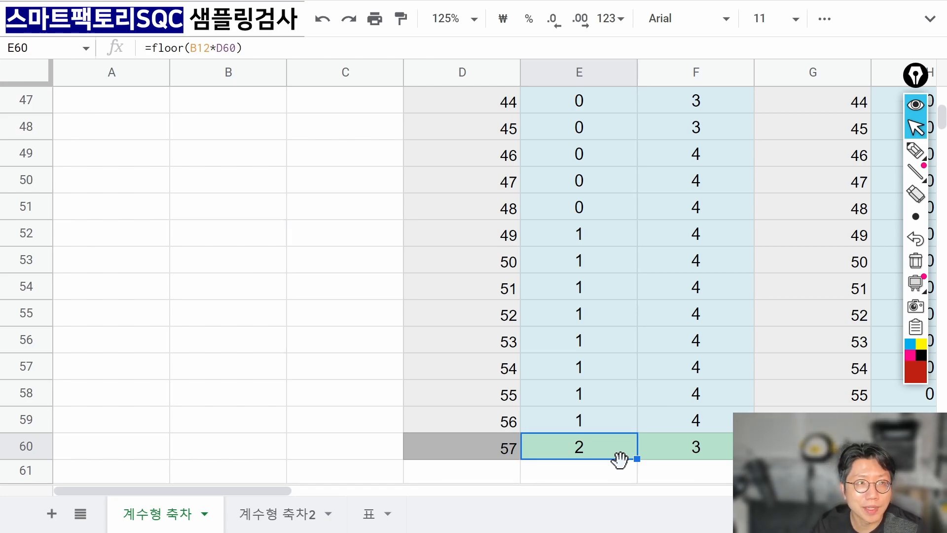
pyautogui.hotkey('ctrl', 'Up')
pyautogui.press('Right')
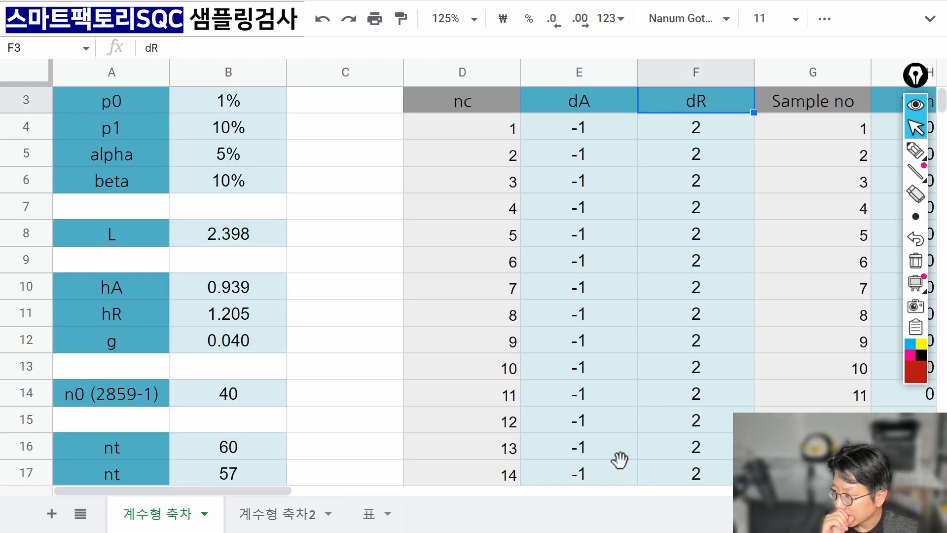
# Delete the old dR values in F4:F59.
pyautogui.press('Down')
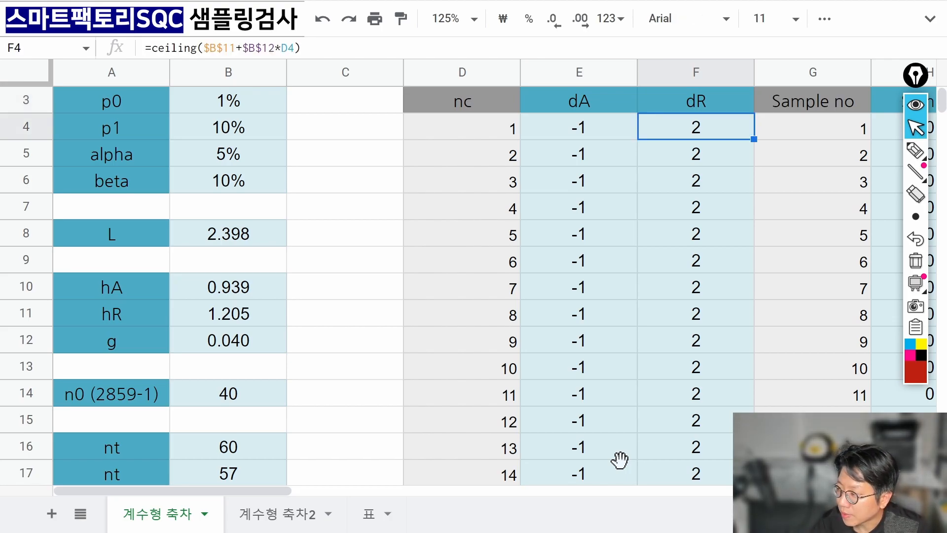
pyautogui.hotkey('ctrl', 'shift', 'Down')
pyautogui.hotkey('shift', 'Up')
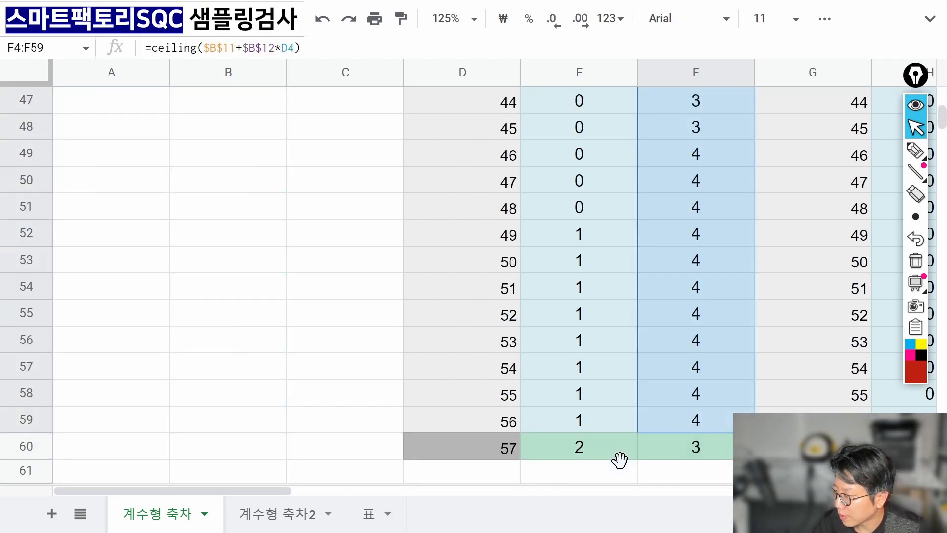
pyautogui.press('Delete')
pyautogui.hotkey('ctrl', 'Up')
pyautogui.press('Down')
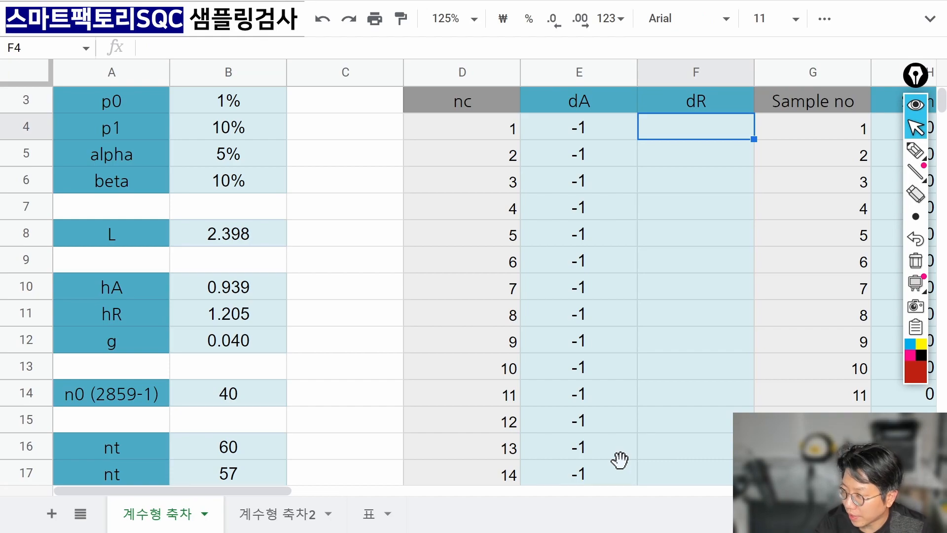
pyautogui.write('=')
pyautogui.press('BackSpace')
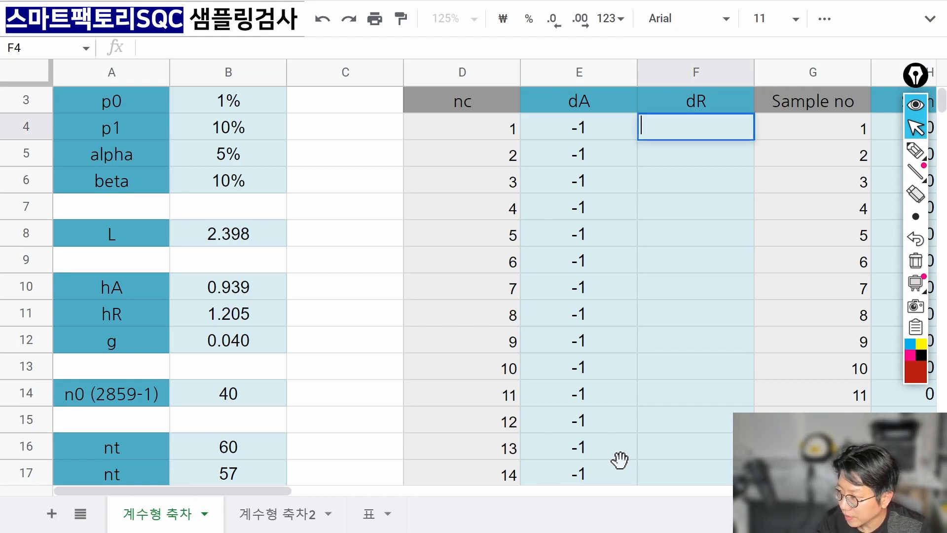
# Handwrite the note dR = hR + g·nc above the table.
pyautogui.click(919, 154)
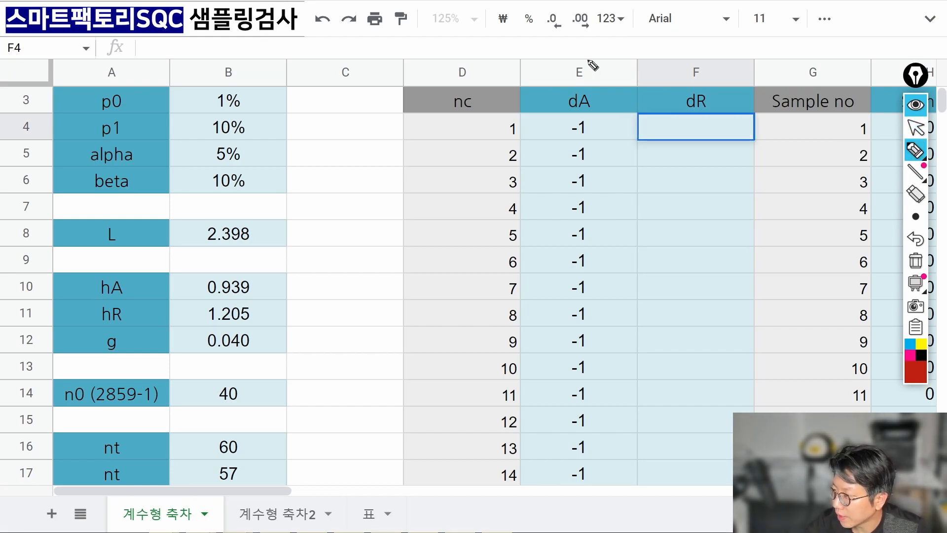
pyautogui.moveTo(513, 48)
pyautogui.mouseDown()
pyautogui.moveTo(524, 87)
pyautogui.moveTo(543, 88)
pyautogui.moveTo(556, 56)
pyautogui.mouseUp()
pyautogui.moveTo(536, 67)
pyautogui.mouseDown()
pyautogui.moveTo(557, 65)
pyautogui.moveTo(574, 79)
pyautogui.moveTo(607, 63)
pyautogui.moveTo(617, 80)
pyautogui.moveTo(642, 50)
pyautogui.mouseUp()
pyautogui.moveTo(632, 41); pyautogui.dragTo(631, 66)
pyautogui.moveTo(679, 46)
pyautogui.mouseDown()
pyautogui.moveTo(666, 59)
pyautogui.moveTo(662, 84)
pyautogui.moveTo(644, 74)
pyautogui.moveTo(713, 47)
pyautogui.mouseUp()
pyautogui.click(675, 44)
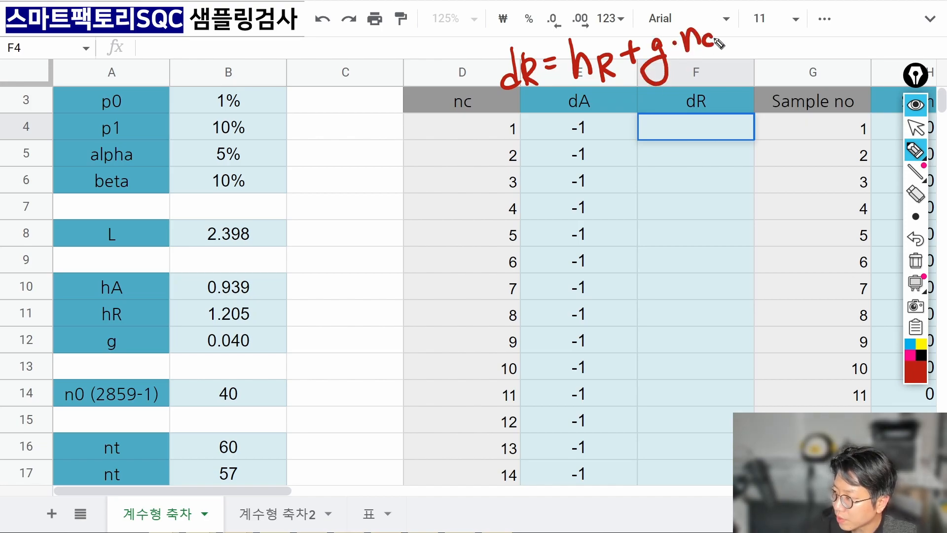
# Start the F4 dR formula with the hR reference from column B, marking hR with a red check.
pyautogui.click(916, 127)
pyautogui.click(705, 121)
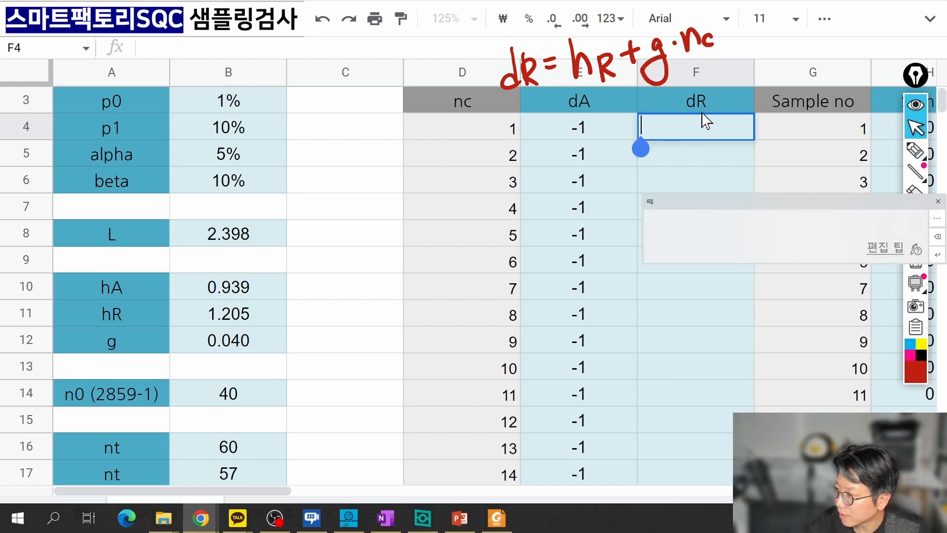
pyautogui.write('=')
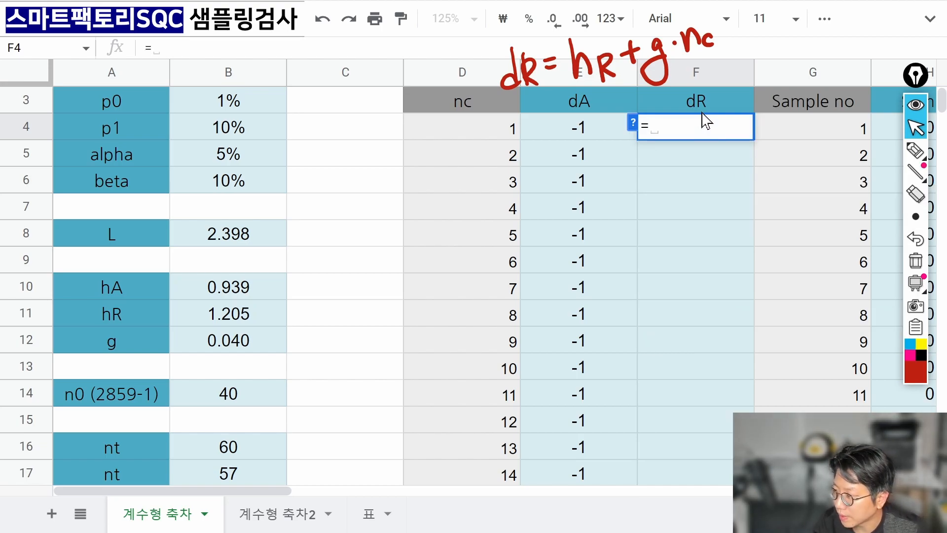
pyautogui.press('Left')
pyautogui.press('Left')
pyautogui.press('Left')
pyautogui.press('Left')
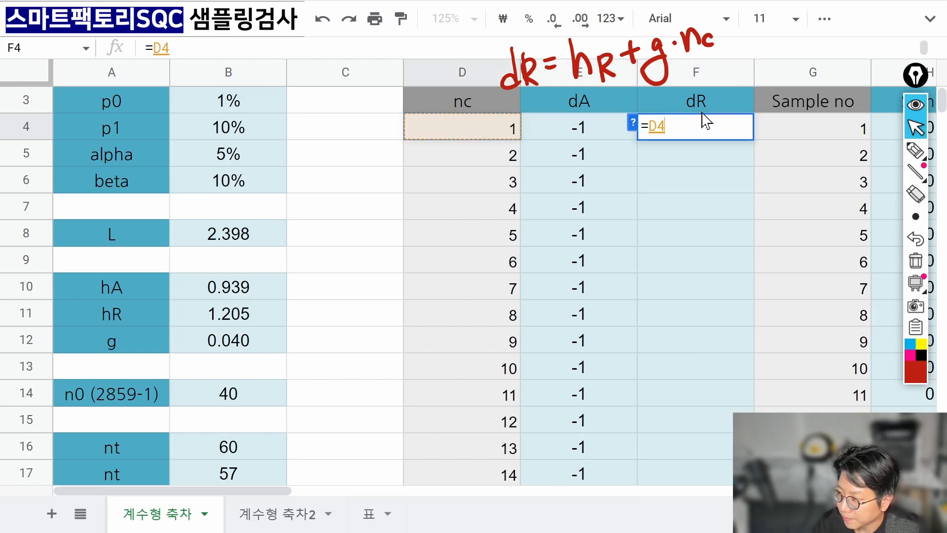
pyautogui.press('Down')
pyautogui.press('Down')
pyautogui.press('Down')
pyautogui.press('Down')
pyautogui.press('Down')
pyautogui.press('Down')
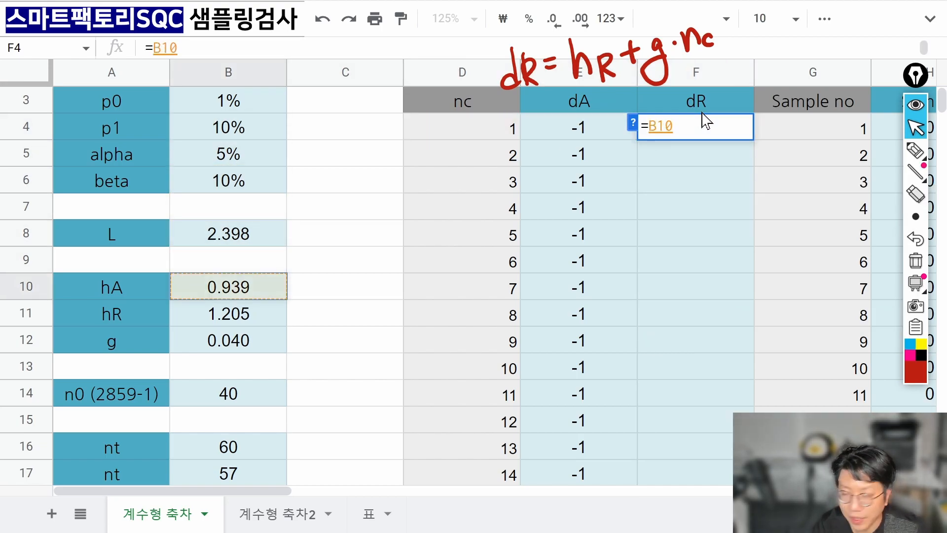
pyautogui.write('+')
pyautogui.press('Left')
pyautogui.press('Left')
pyautogui.press('Left')
pyautogui.press('Left')
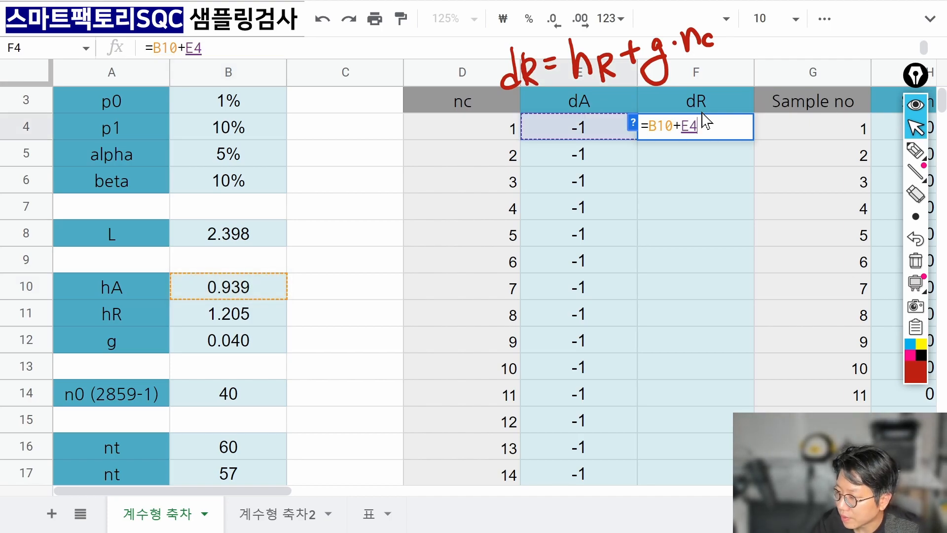
pyautogui.press('Down')
pyautogui.press('Down')
pyautogui.press('Down')
pyautogui.press('Down')
pyautogui.press('Down')
pyautogui.press('Down')
pyautogui.press('Down')
pyautogui.press('Down')
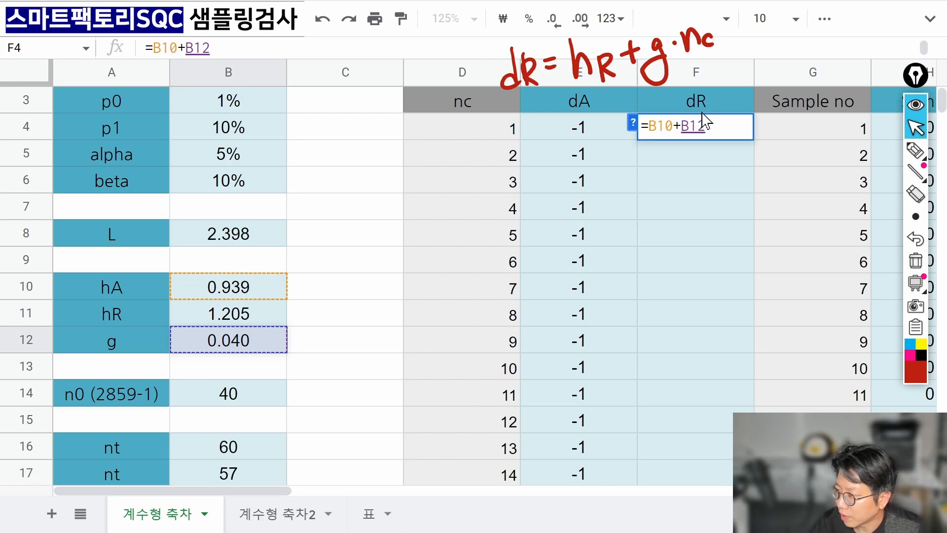
pyautogui.press('BackSpace')
pyautogui.press('BackSpace')
pyautogui.press('BackSpace')
pyautogui.press('BackSpace')
pyautogui.press('BackSpace')
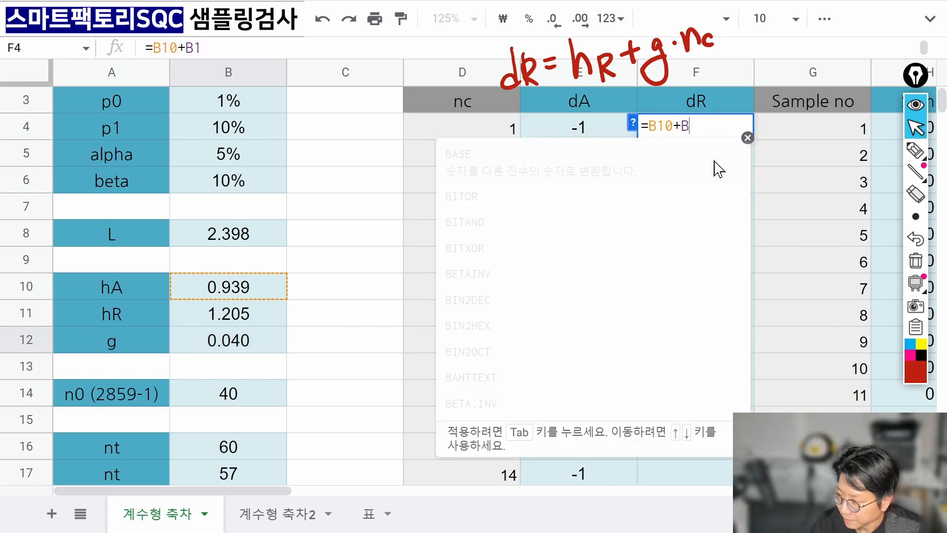
pyautogui.write('1')
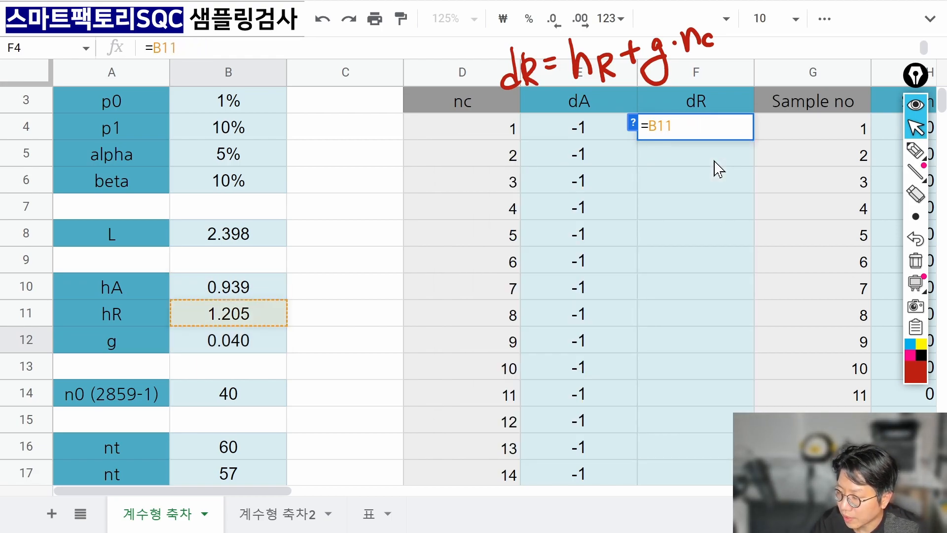
pyautogui.click(916, 149)
pyautogui.moveTo(285, 309); pyautogui.dragTo(305, 298)
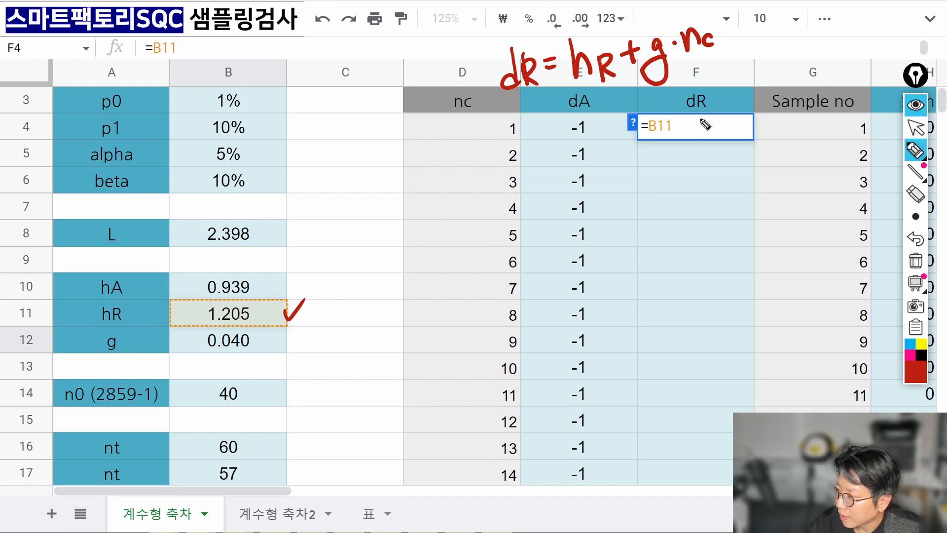
pyautogui.hotkey('ctrl', 'shift', '2')
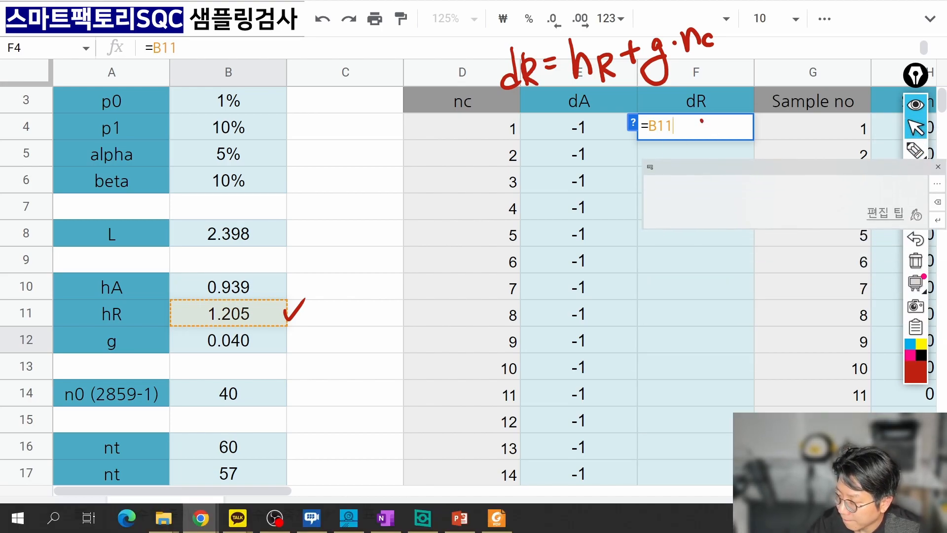
# Extend the formula to $B$11+$B$12*D4, locking hR and g as absolute references.
pyautogui.write('+')
pyautogui.press('Left')
pyautogui.press('Left')
pyautogui.press('Left')
pyautogui.press('Left')
pyautogui.press('Down')
pyautogui.press('Down')
pyautogui.press('Down')
pyautogui.press('Down')
pyautogui.press('Down')
pyautogui.press('Down')
pyautogui.press('Down')
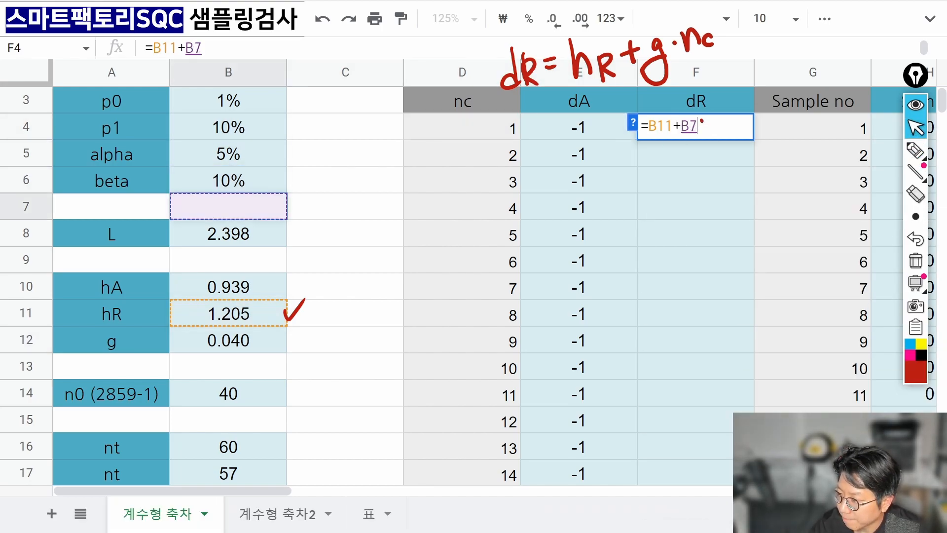
pyautogui.press('Down')
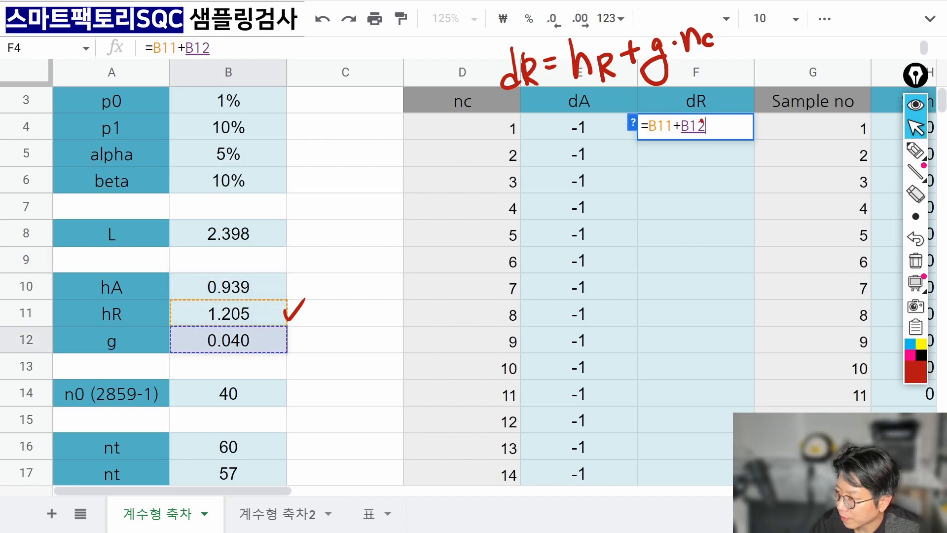
pyautogui.write('*')
pyautogui.press('Left')
pyautogui.press('Left')
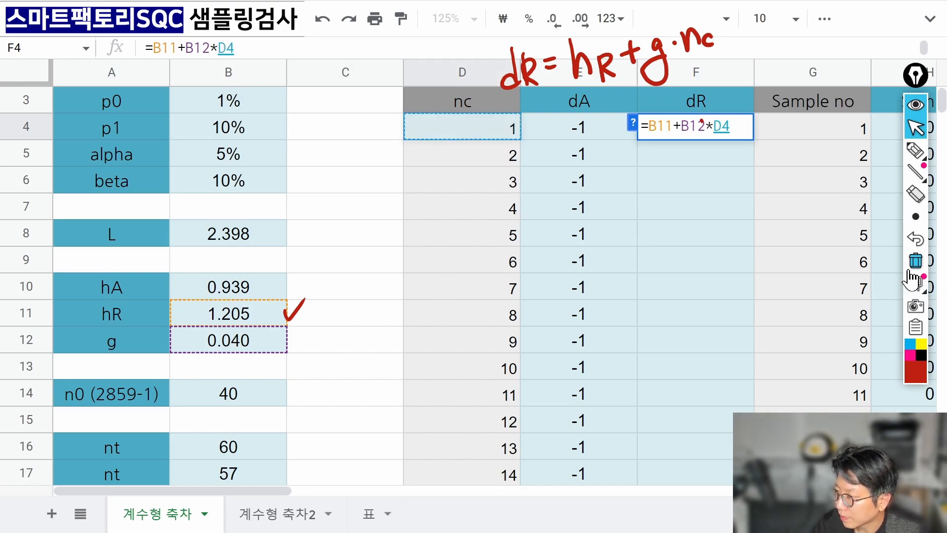
pyautogui.click(657, 126)
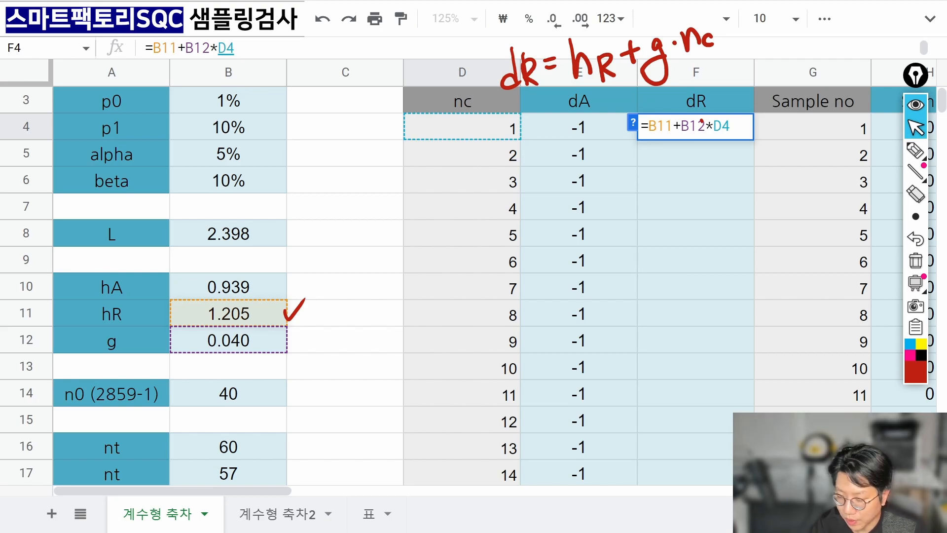
pyautogui.press('F4')
pyautogui.click(701, 120)
pyautogui.press('F4')
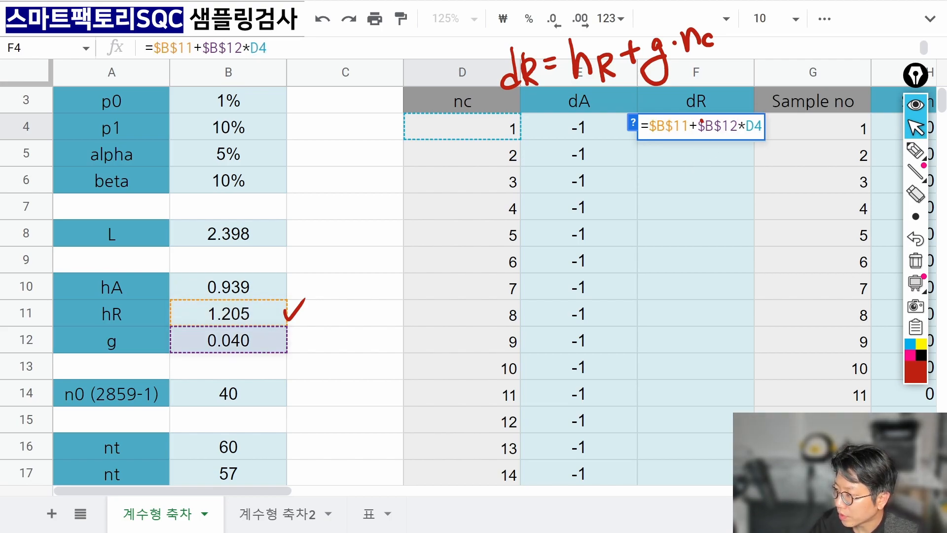
# Wrap the sum in CEILING and commit =CEILING($B$11+$B$12*D4) in F4.
pyautogui.press('Left')
pyautogui.press('Left')
pyautogui.press('Left')
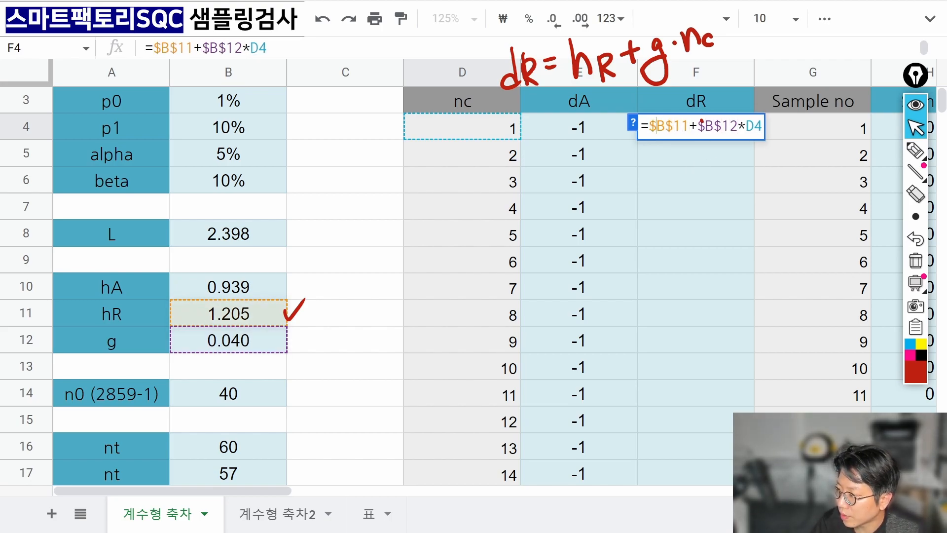
pyautogui.press('Left')
pyautogui.write('fe')
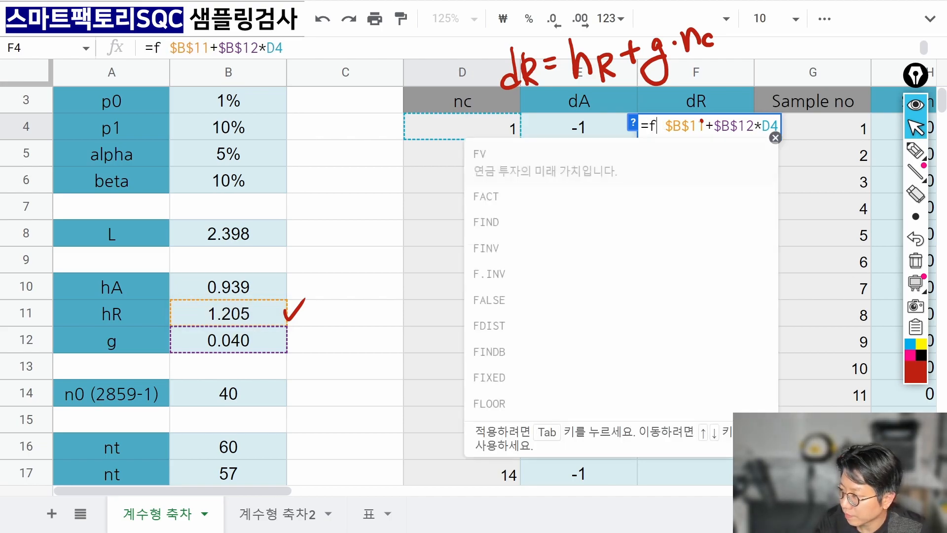
pyautogui.press('BackSpace')
pyautogui.write('celin')
pyautogui.press('BackSpace')
pyautogui.press('BackSpace')
pyautogui.press('BackSpace')
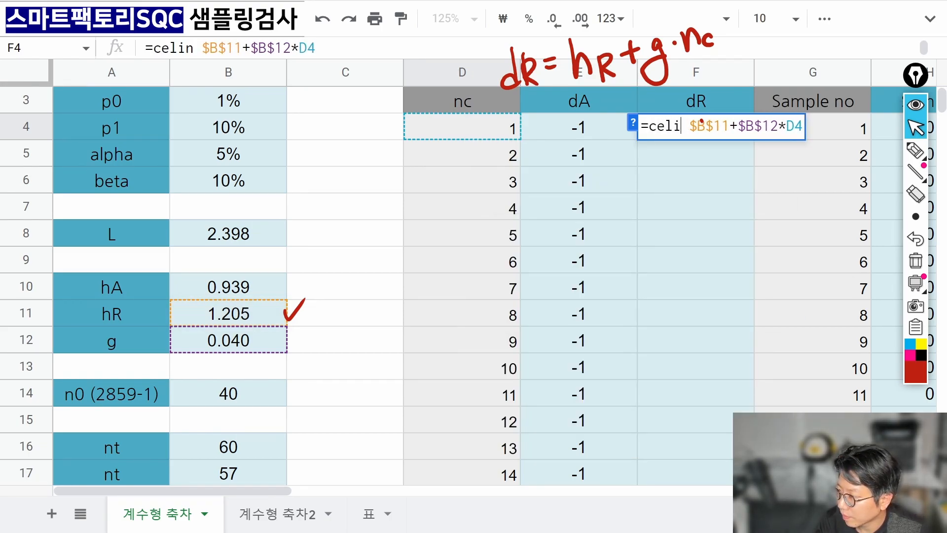
pyautogui.write('in')
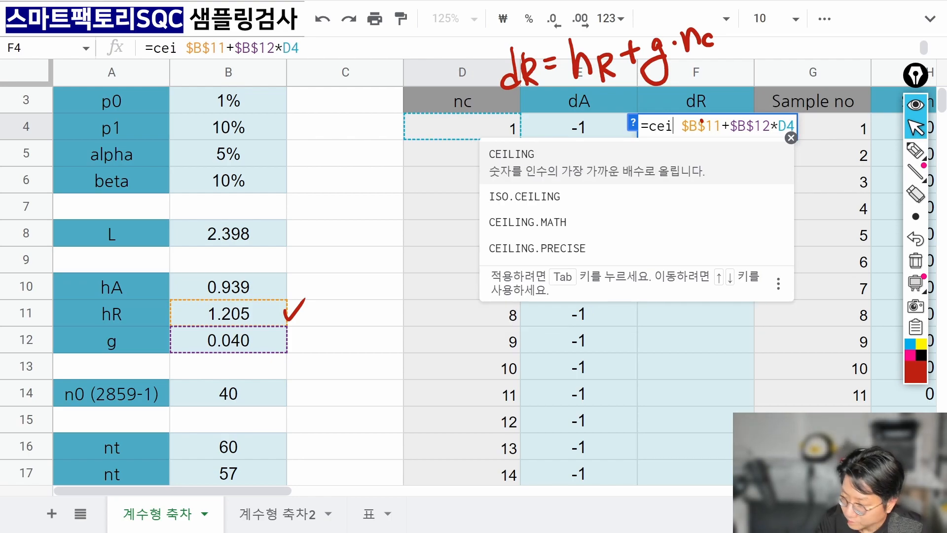
pyautogui.press('BackSpace')
pyautogui.write('ling')
pyautogui.press('Tab')
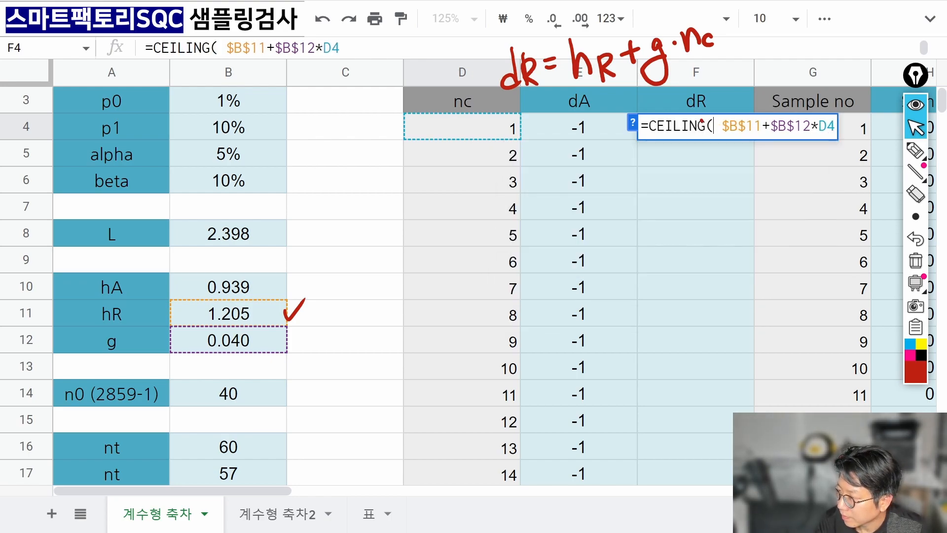
pyautogui.press('End')
pyautogui.write(')')
pyautogui.press('Return')
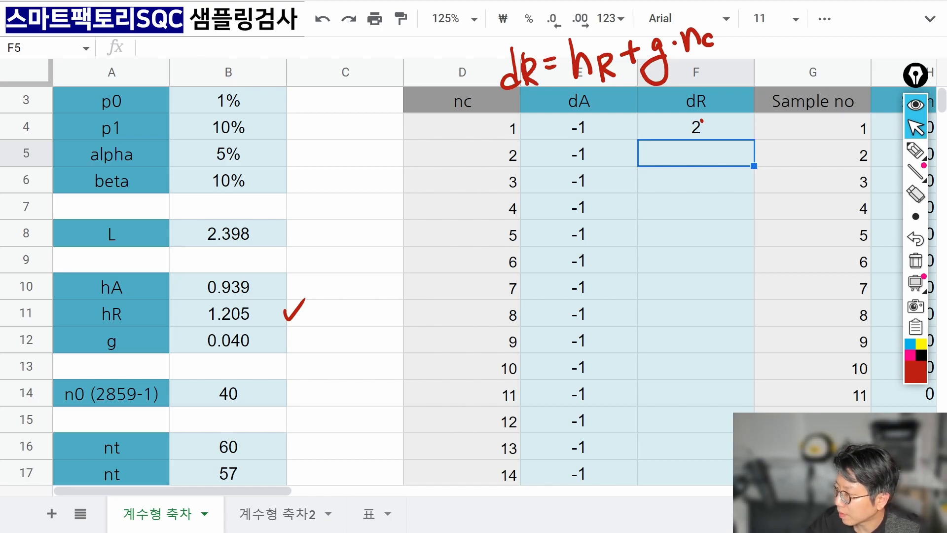
# Clear the annotations, fill the F4 formula down to row 60, and check F59.
pyautogui.click(916, 260)
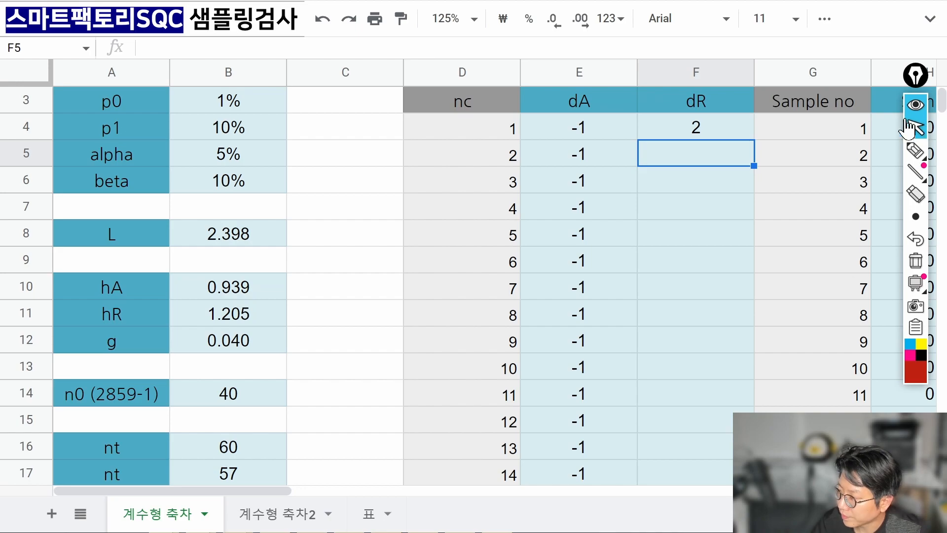
pyautogui.click(710, 135)
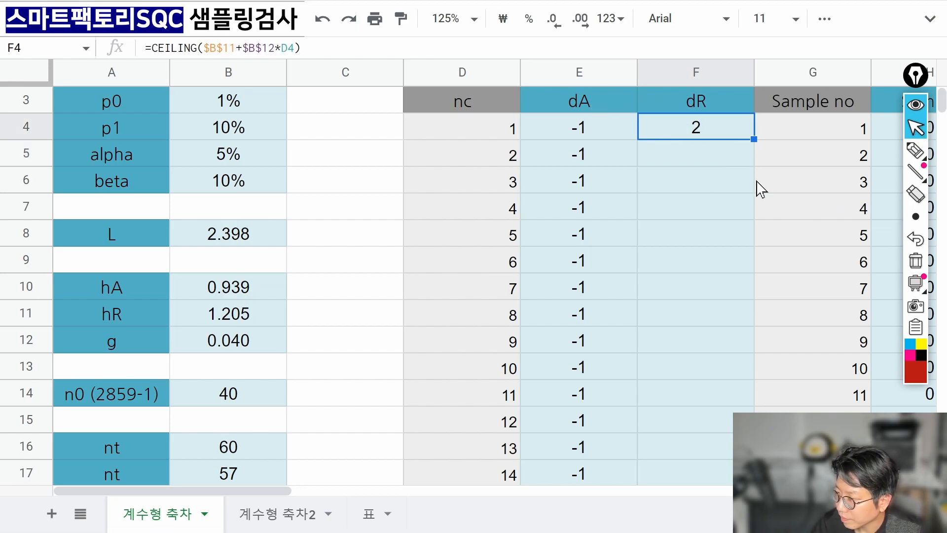
pyautogui.doubleClick(755, 139)
pyautogui.scroll(-20, 752, 251)
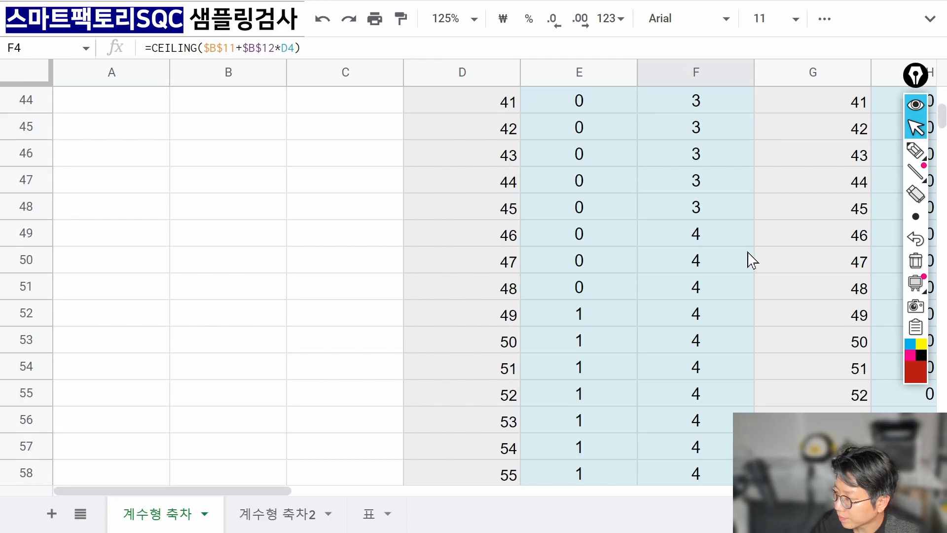
pyautogui.scroll(2, 724, 253)
pyautogui.click(718, 213)
pyautogui.scroll(18, 729, 222)
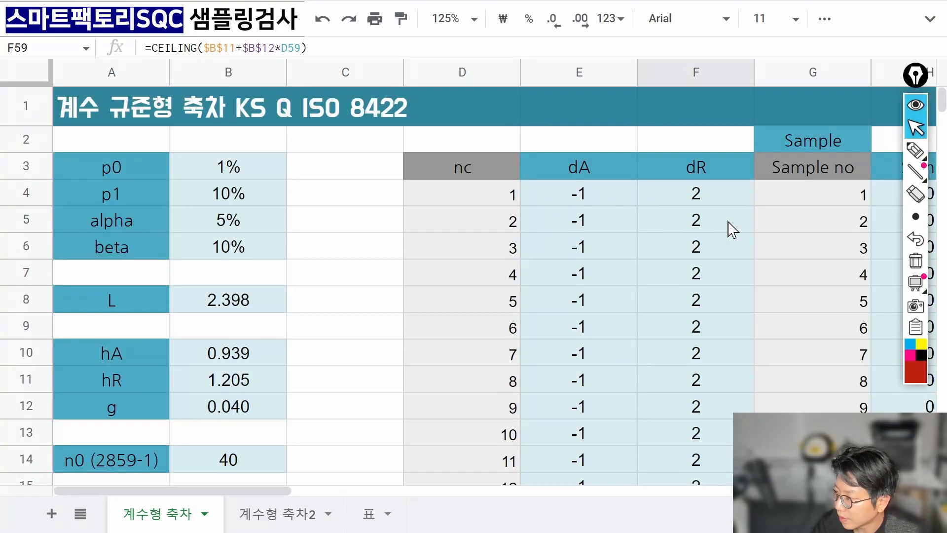
pyautogui.click(719, 203)
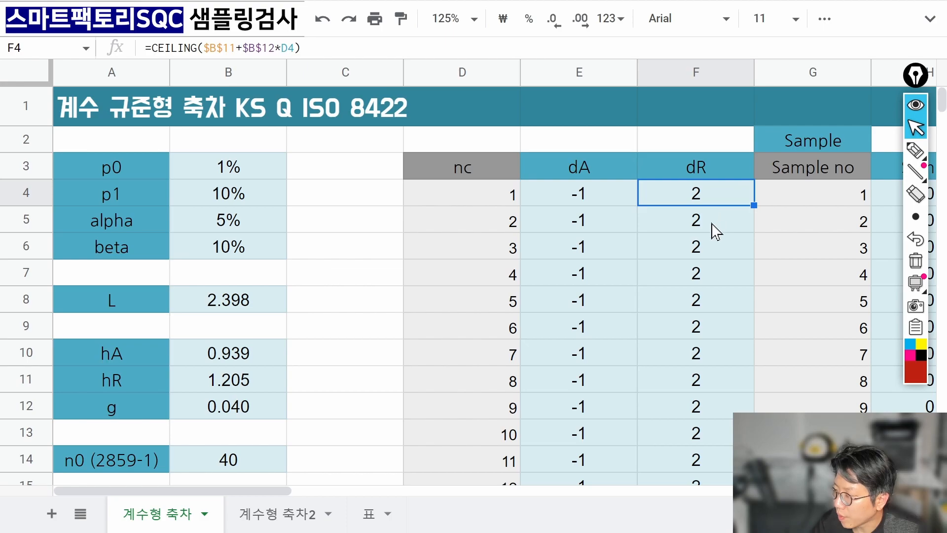
# Compare the dR formulas in F4 and F5 against the nc values in D4 and D5.
pyautogui.click(511, 203)
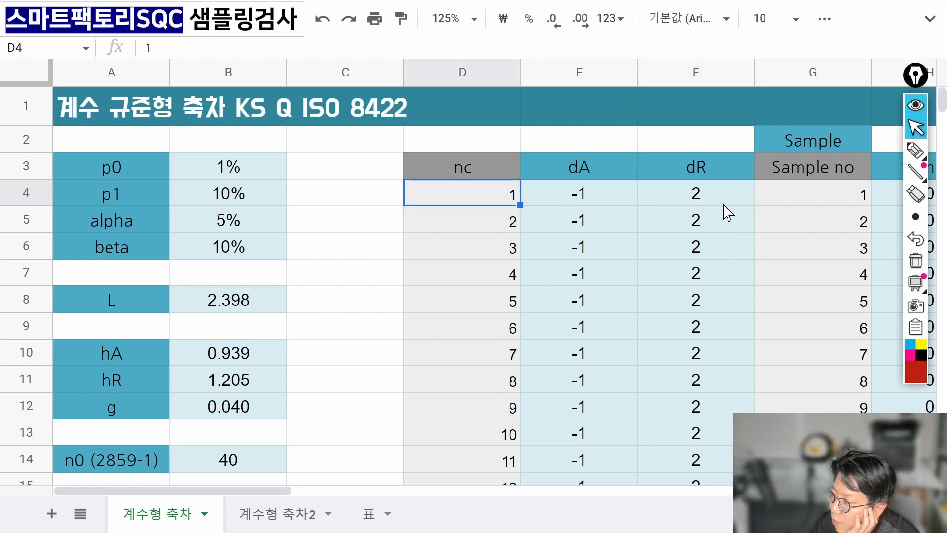
pyautogui.click(723, 202)
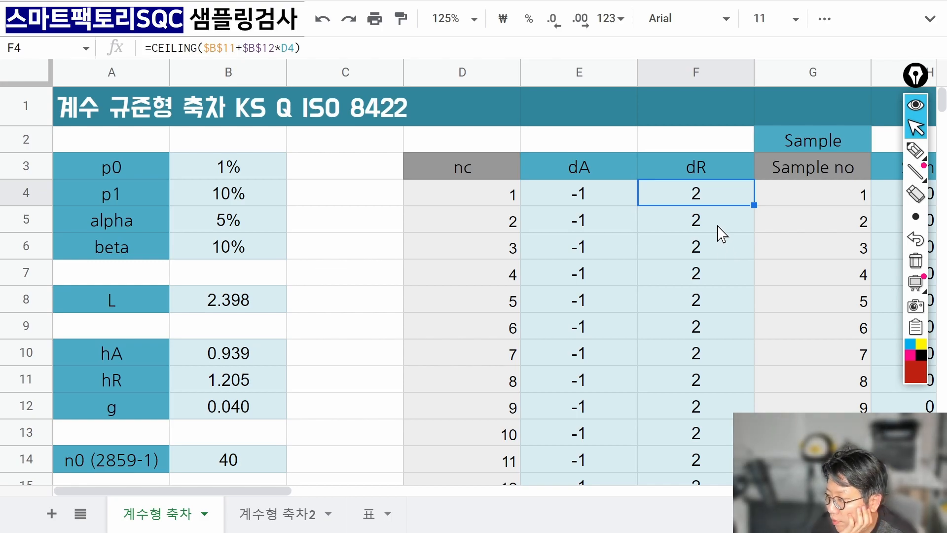
pyautogui.click(718, 227)
pyautogui.click(708, 203)
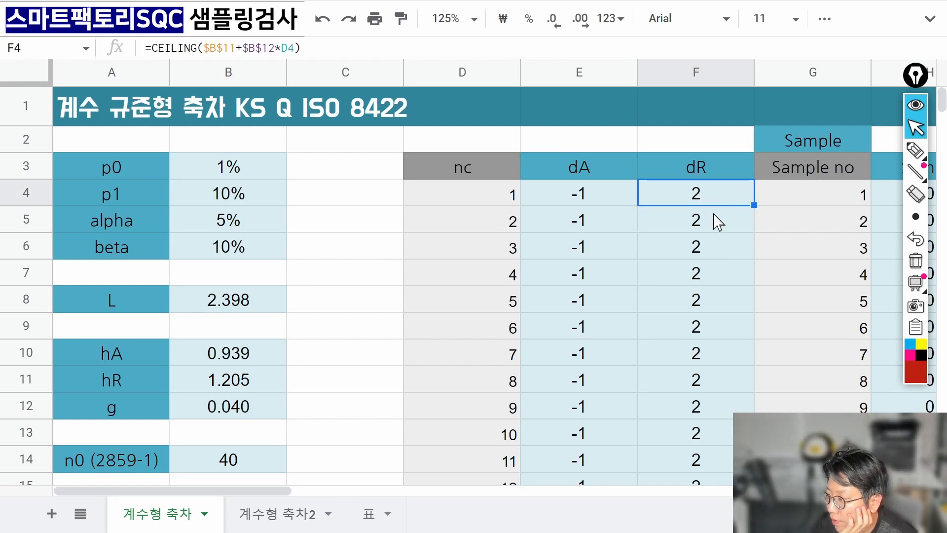
pyautogui.click(719, 226)
pyautogui.click(504, 225)
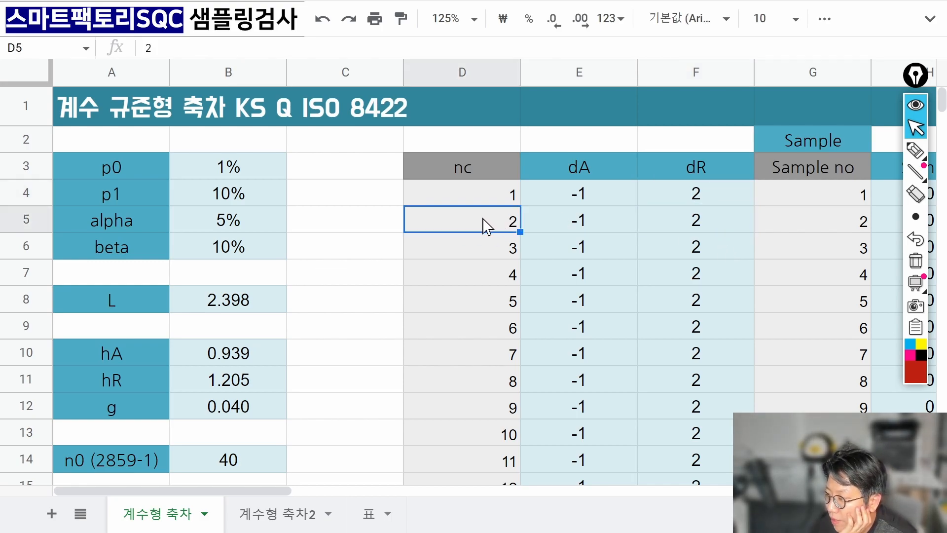
pyautogui.click(689, 230)
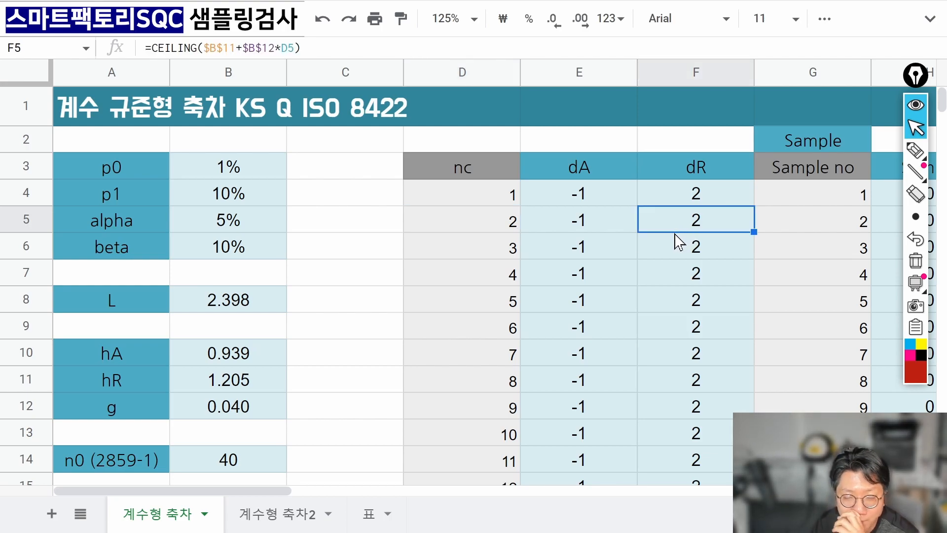
# Review the dR values in rows 14 and 16 against their nc values.
pyautogui.scroll(-2, 681, 239)
pyautogui.moveTo(706, 207); pyautogui.dragTo(720, 367)
pyautogui.click(509, 351)
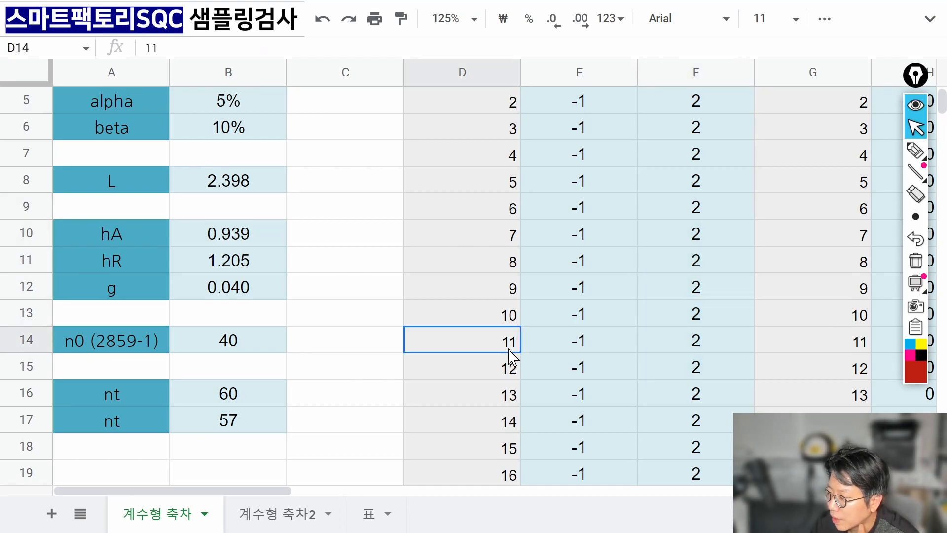
pyautogui.click(691, 348)
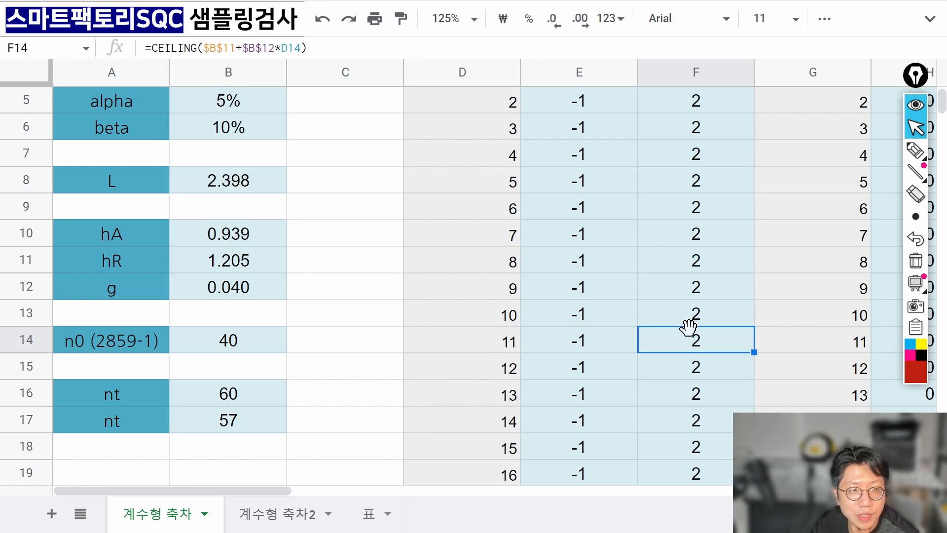
pyautogui.click(720, 397)
pyautogui.scroll(-14, 719, 394)
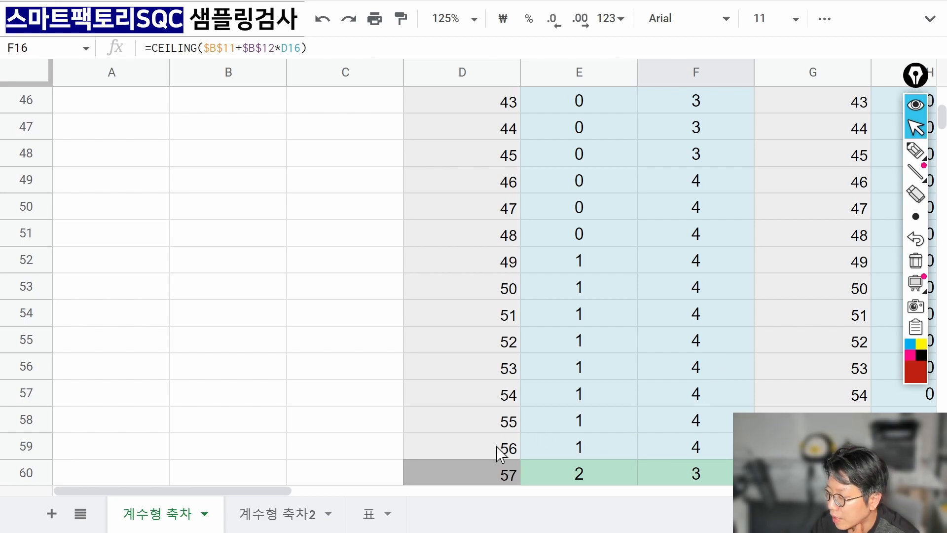
# Inspect the FLOOR and CEILING formulas for dA and dR in row 59.
pyautogui.moveTo(501, 448); pyautogui.dragTo(697, 453)
pyautogui.click(697, 454)
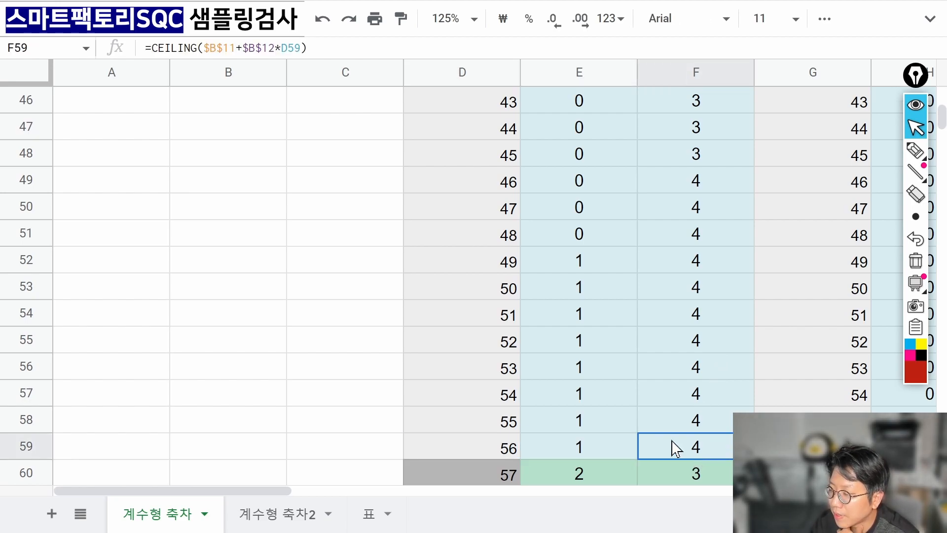
pyautogui.click(605, 455)
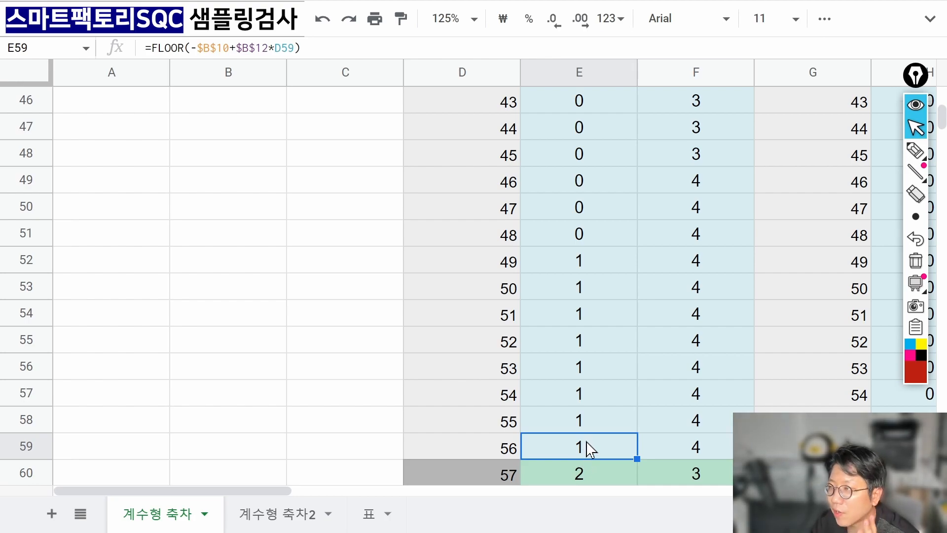
pyautogui.click(696, 450)
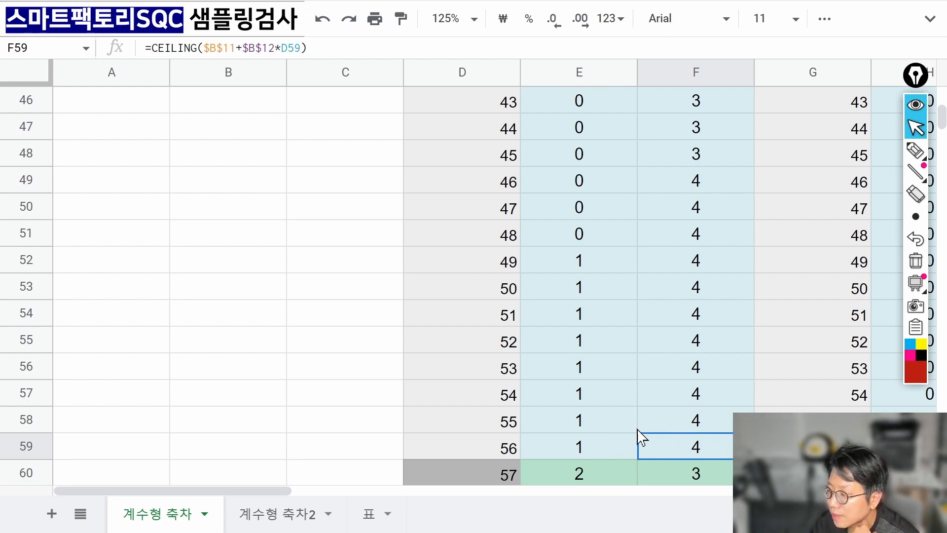
# Check the dA and dR formulas from row 52 to 60, re-committing F60.
pyautogui.moveTo(609, 269); pyautogui.dragTo(691, 444)
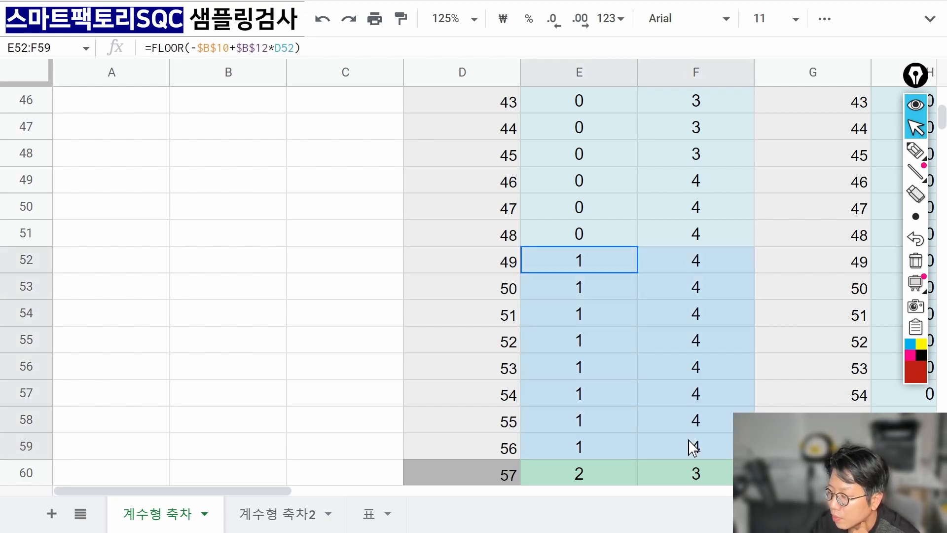
pyautogui.click(619, 481)
pyautogui.click(684, 481)
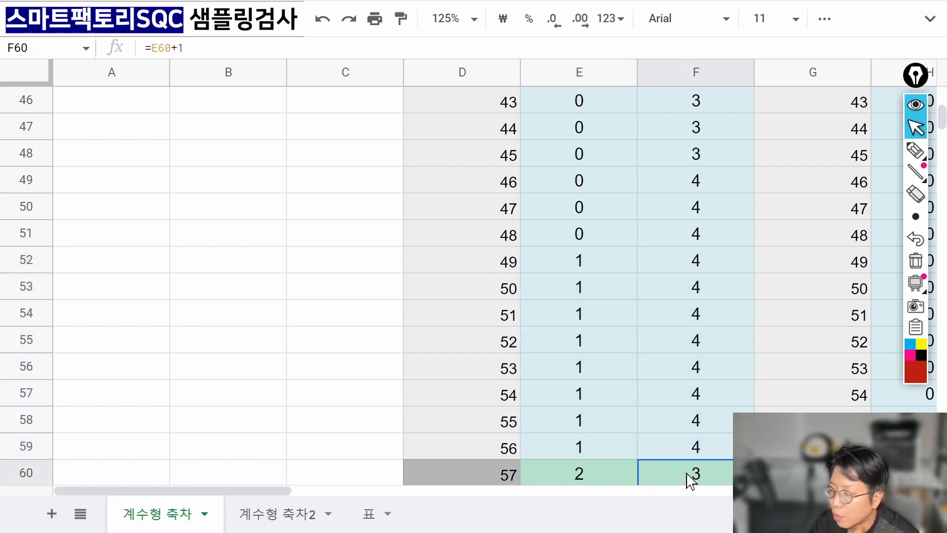
pyautogui.click(606, 473)
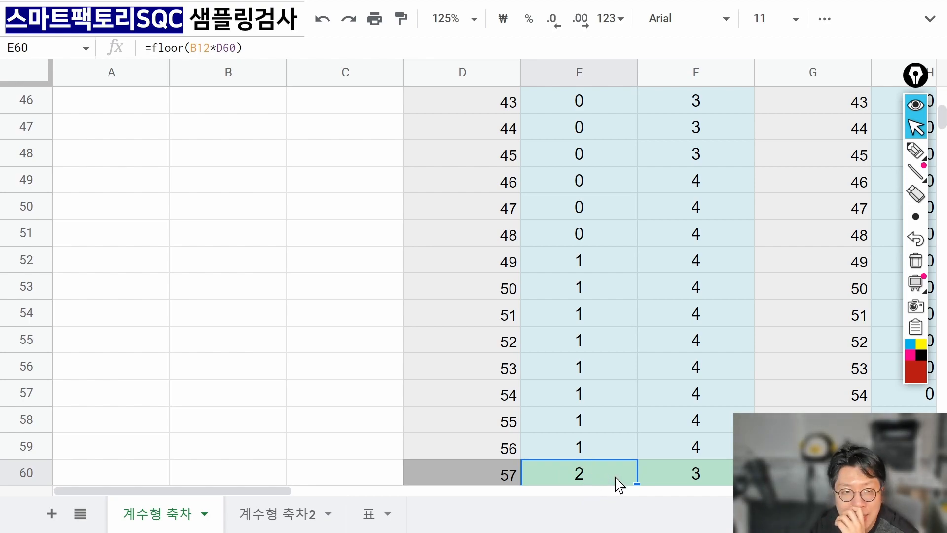
pyautogui.click(691, 479)
pyautogui.doubleClick(691, 479)
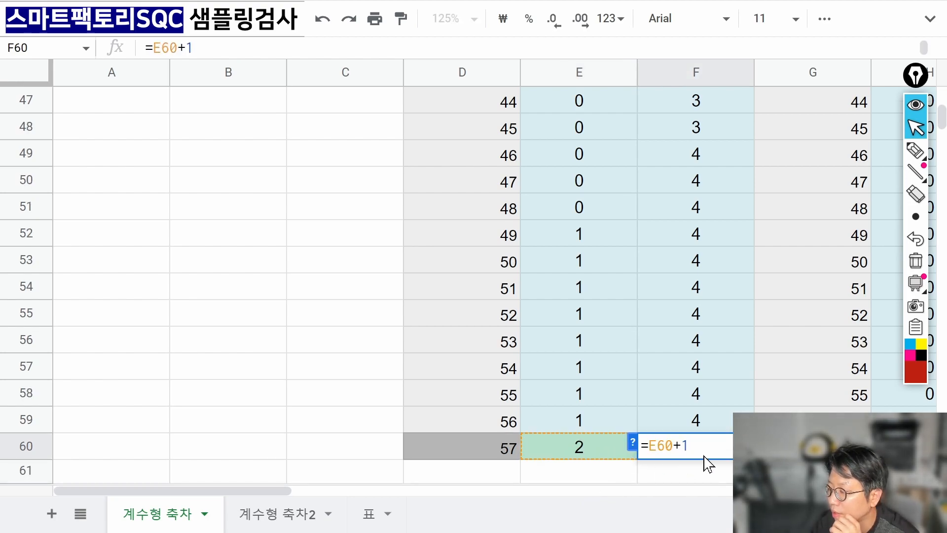
pyautogui.press('Return')
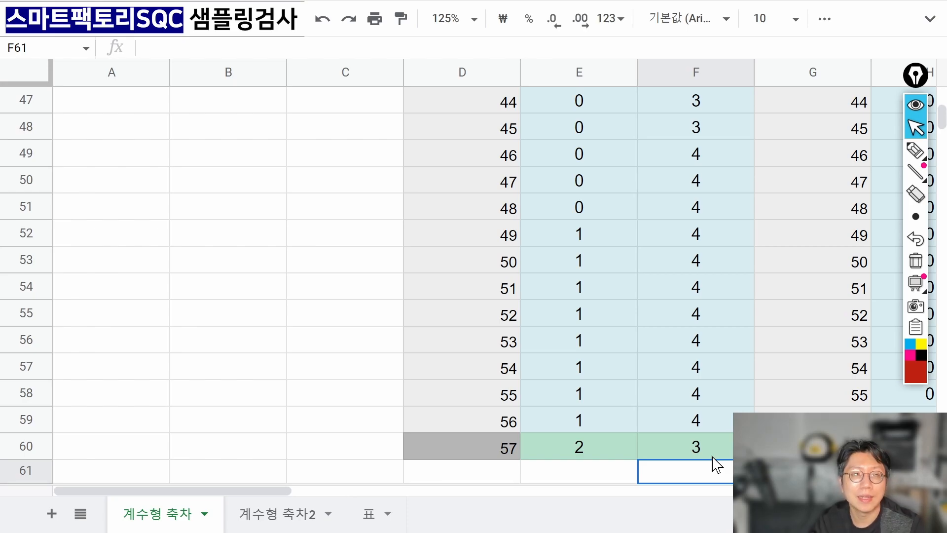
# Step through the first dA and dR formulas at the top of the table, then move toward the Data column.
pyautogui.press('Up')
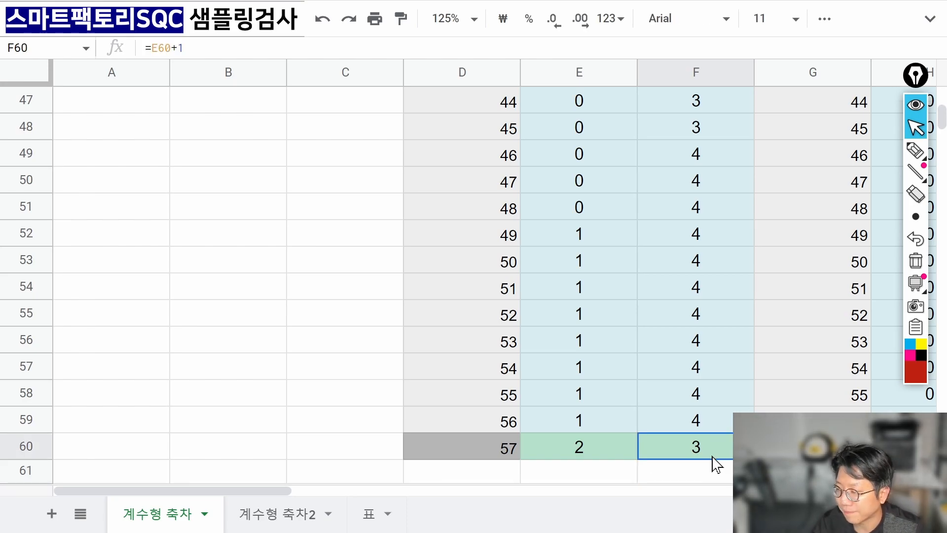
pyautogui.hotkey('ctrl', 'Up')
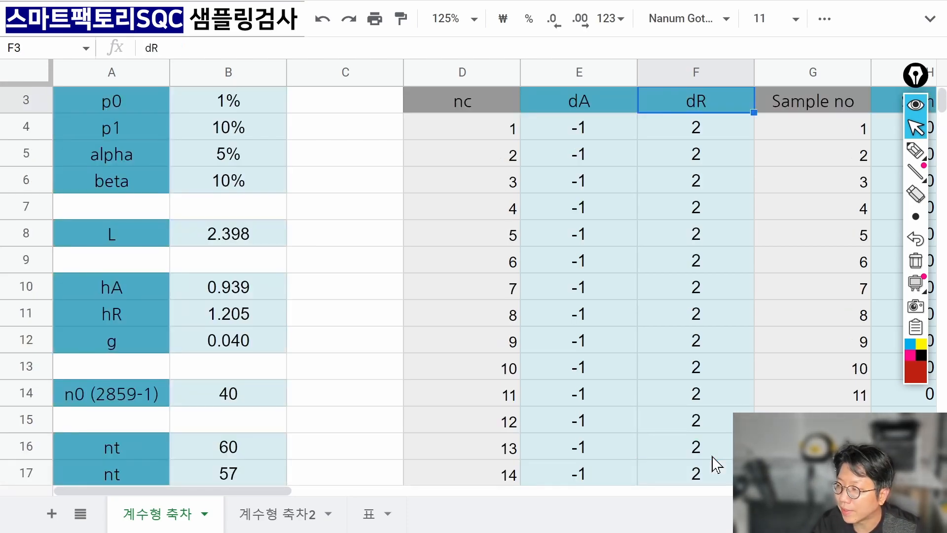
pyautogui.press('Down')
pyautogui.press('Left')
pyautogui.press('Down')
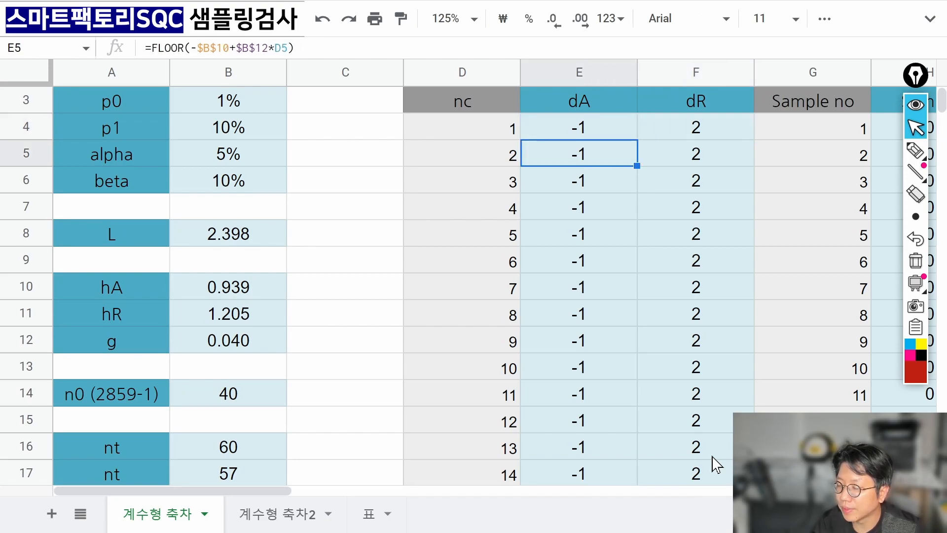
pyautogui.press('Down')
pyautogui.press('Down')
pyautogui.press('Down')
pyautogui.press('Down')
pyautogui.press('Right')
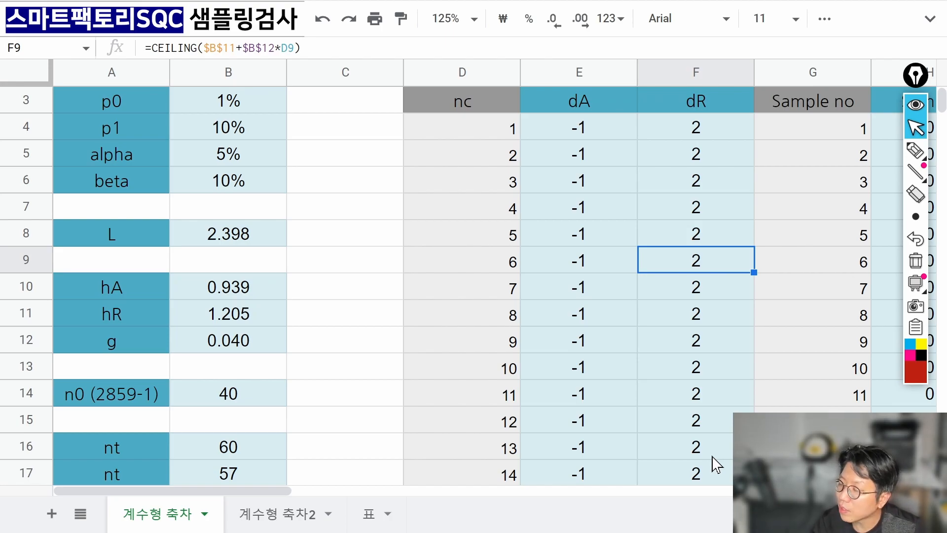
pyautogui.press('Right')
pyautogui.press('Right')
pyautogui.press('Right')
pyautogui.press('Right')
pyautogui.press('Right')
pyautogui.press('Right')
pyautogui.press('Right')
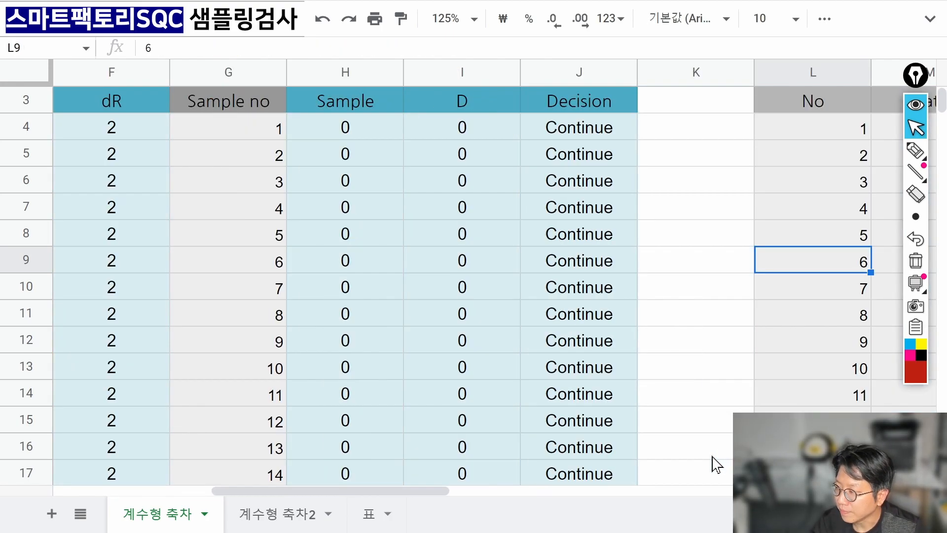
# Zoom the sheet to 75% and select the No list from L4 down to 100.
pyautogui.click(474, 20)
pyautogui.click(467, 88)
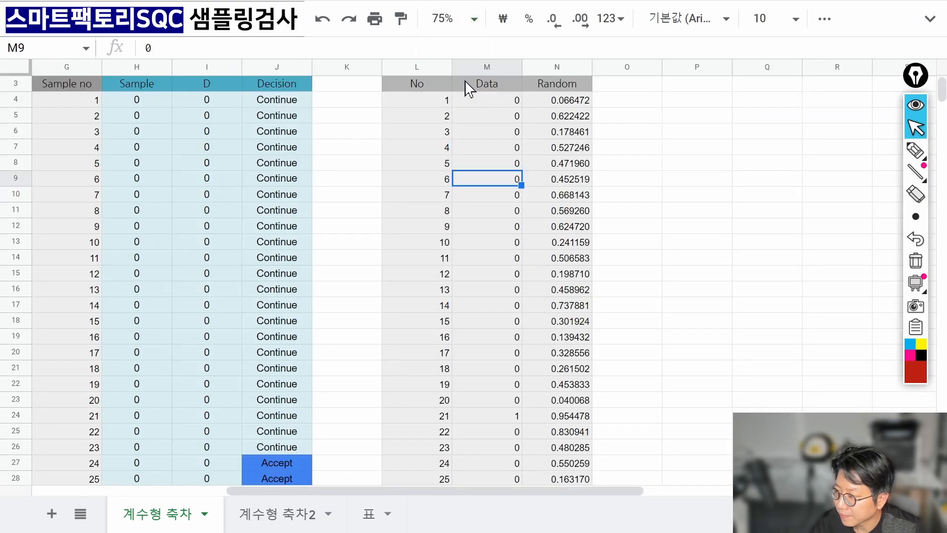
pyautogui.click(456, 148)
pyautogui.click(439, 105)
pyautogui.hotkey('ctrl', 'shift', 'Down')
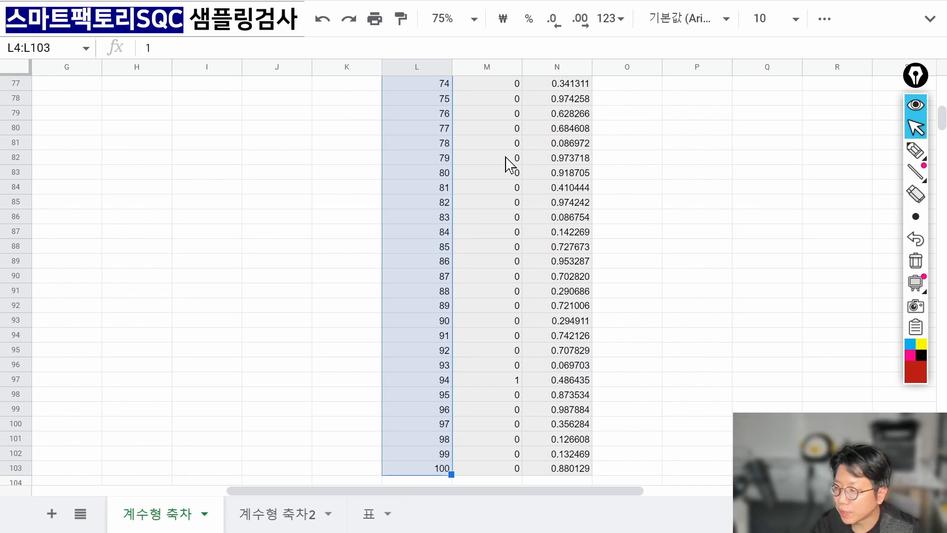
pyautogui.hotkey('ctrl', 'Up')
# Scan the Data column for values of 1, then select the whole range M4:M103.
pyautogui.press('Down')
pyautogui.press('Right')
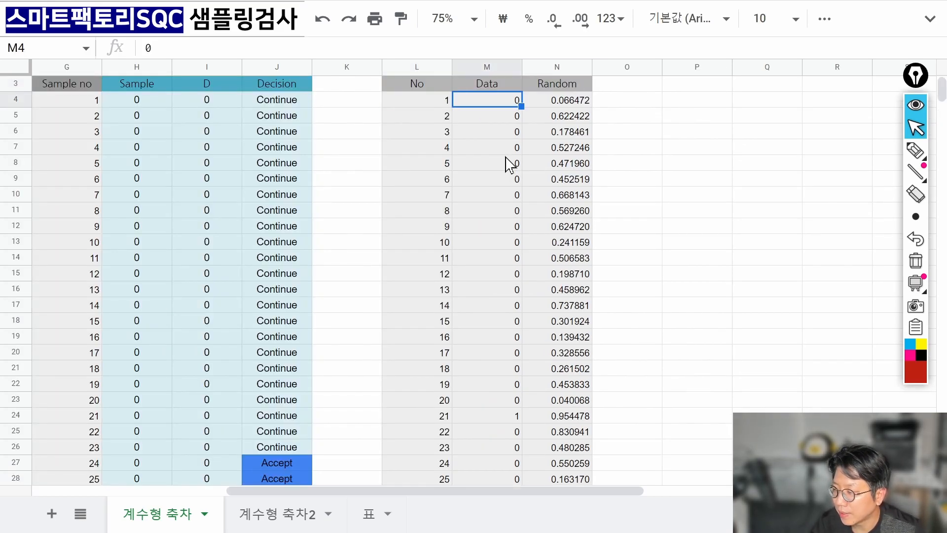
pyautogui.press('Down')
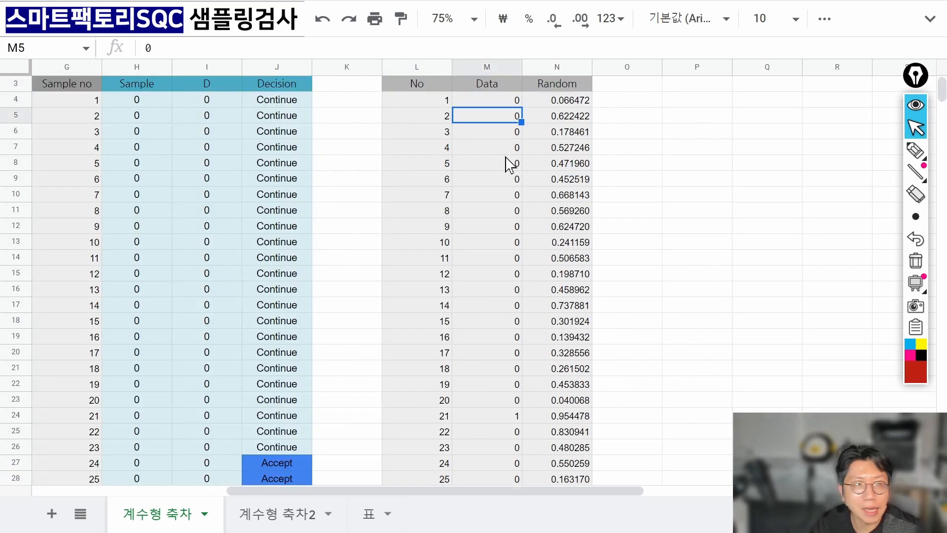
pyautogui.press('Down')
pyautogui.press('Down')
pyautogui.press('Down')
pyautogui.press('Down')
pyautogui.press('Down')
pyautogui.press('Down')
pyautogui.press('Down')
pyautogui.press('Down')
pyautogui.press('Down')
pyautogui.press('Down')
pyautogui.press('Down')
pyautogui.press('Down')
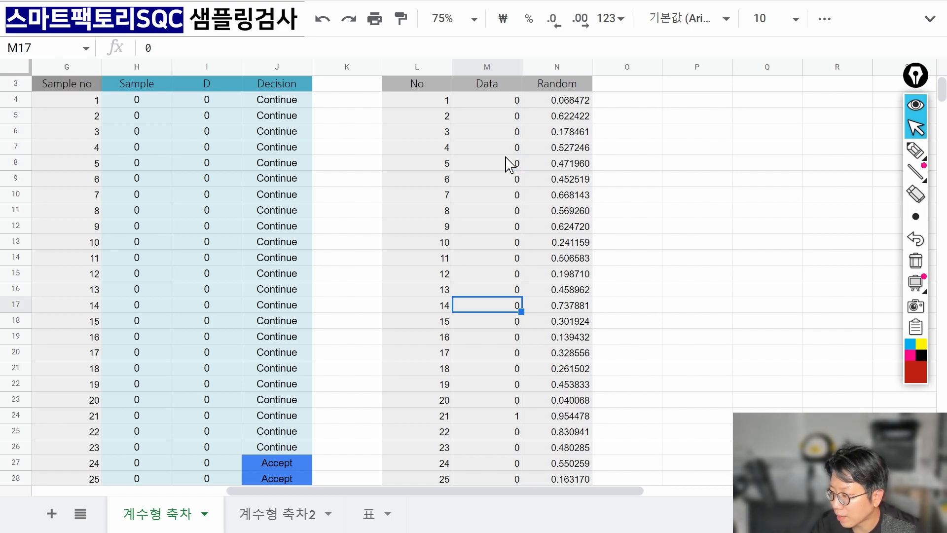
pyautogui.press('Down')
pyautogui.press('Down')
pyautogui.press('Down')
pyautogui.press('Down')
pyautogui.press('Down')
pyautogui.press('Down')
pyautogui.press('Down')
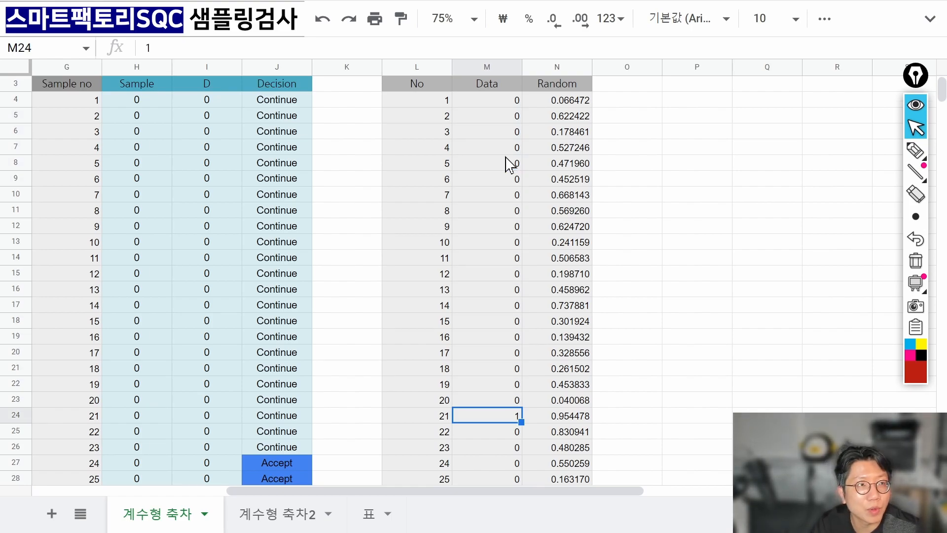
pyautogui.press('Down')
pyautogui.press('Down')
pyautogui.press('Down')
pyautogui.press('Down')
pyautogui.press('Down')
pyautogui.press('Down')
pyautogui.press('Down')
pyautogui.press('Down')
pyautogui.press('Down')
pyautogui.press('Down')
pyautogui.press('Down')
pyautogui.press('Down')
pyautogui.press('Down')
pyautogui.press('Down')
pyautogui.press('Down')
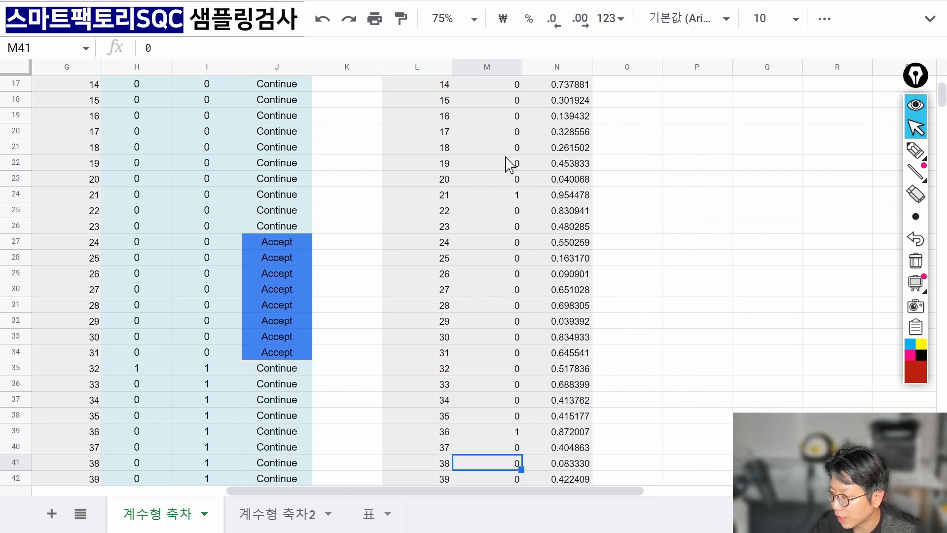
pyautogui.hotkey('ctrl', 'Down')
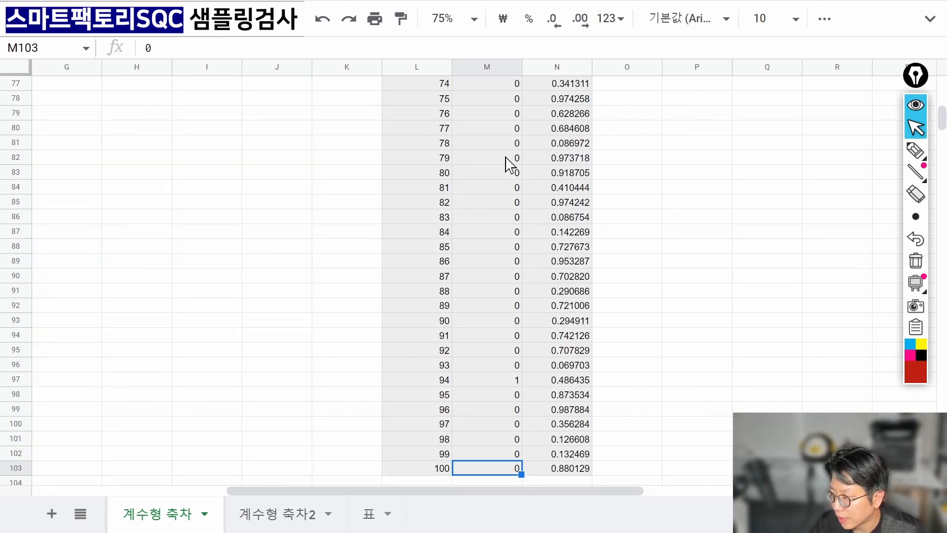
pyautogui.hotkey('ctrl', 'shift', 'Up')
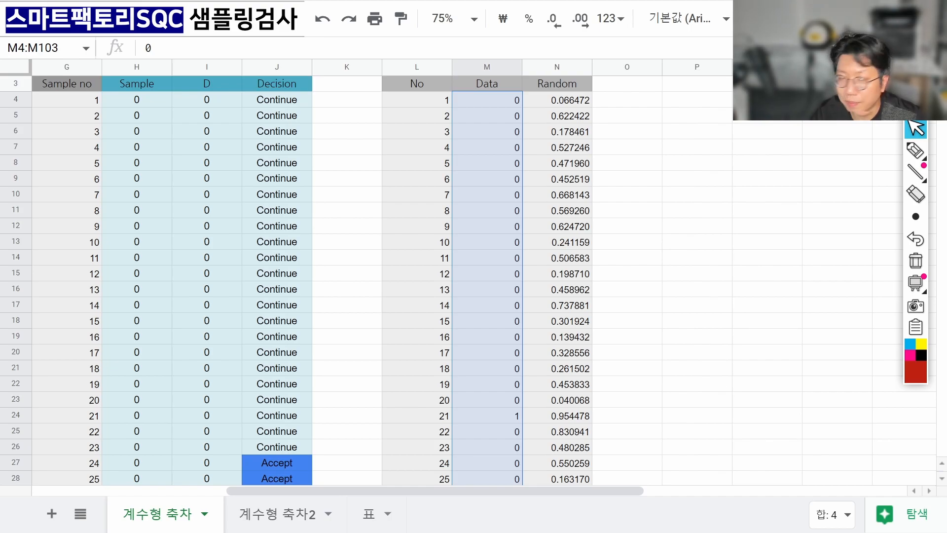
pyautogui.click(567, 227)
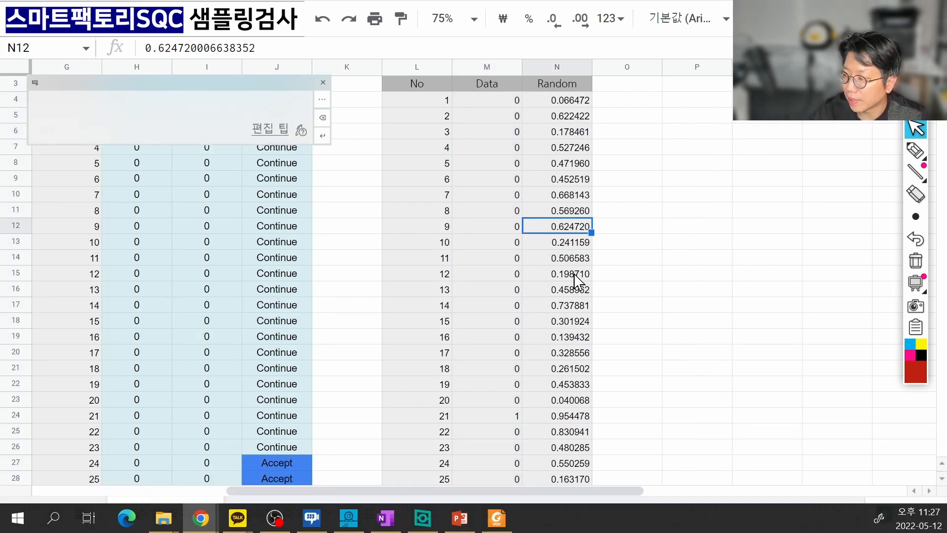
pyautogui.click(575, 290)
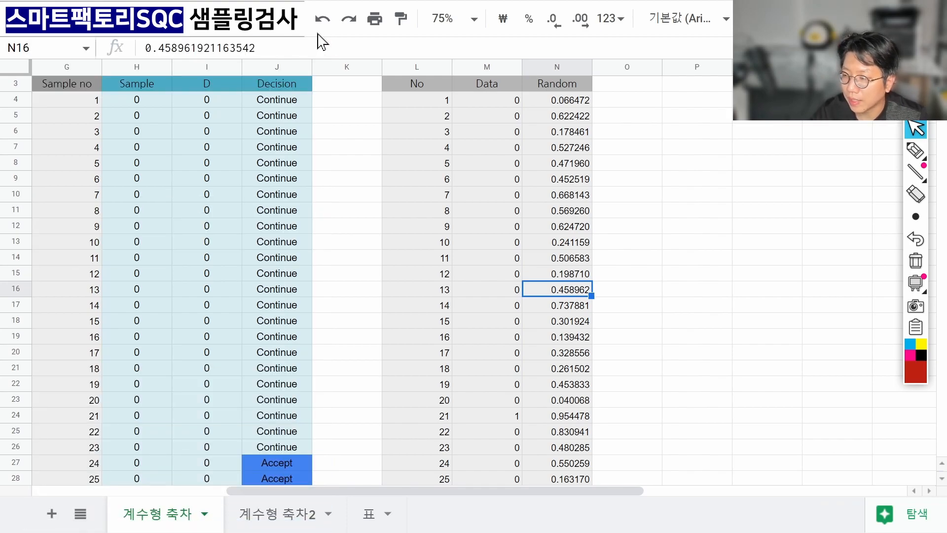
pyautogui.press('Left')
pyautogui.press('Left')
pyautogui.press('Left')
pyautogui.press('Left')
pyautogui.press('Left')
pyautogui.press('Left')
pyautogui.press('Up')
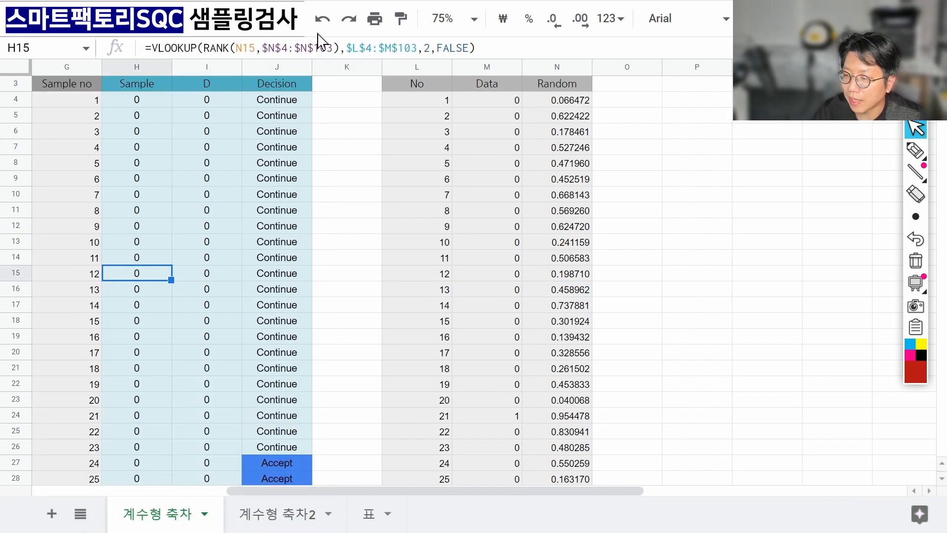
pyautogui.press('pageup')
pyautogui.press('Down')
pyautogui.press('Down')
pyautogui.press('Down')
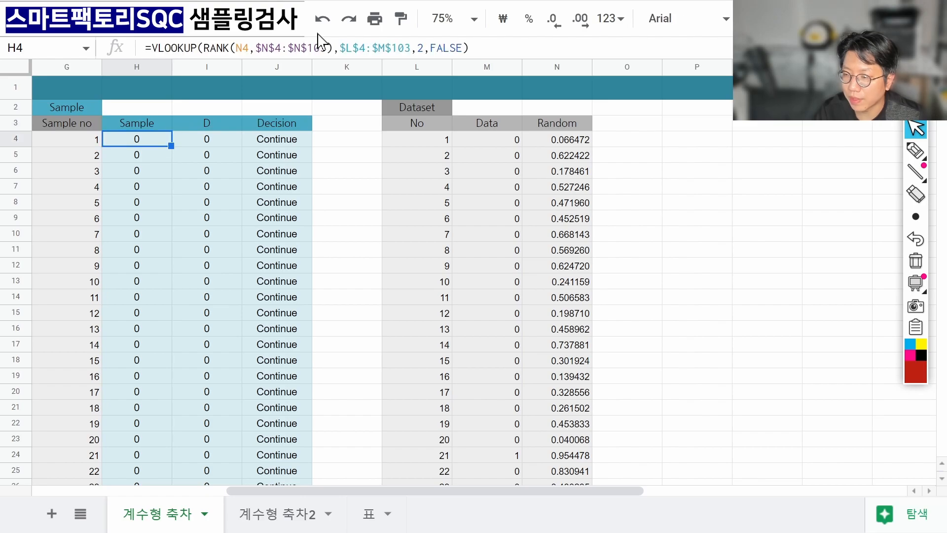
pyautogui.press('F2')
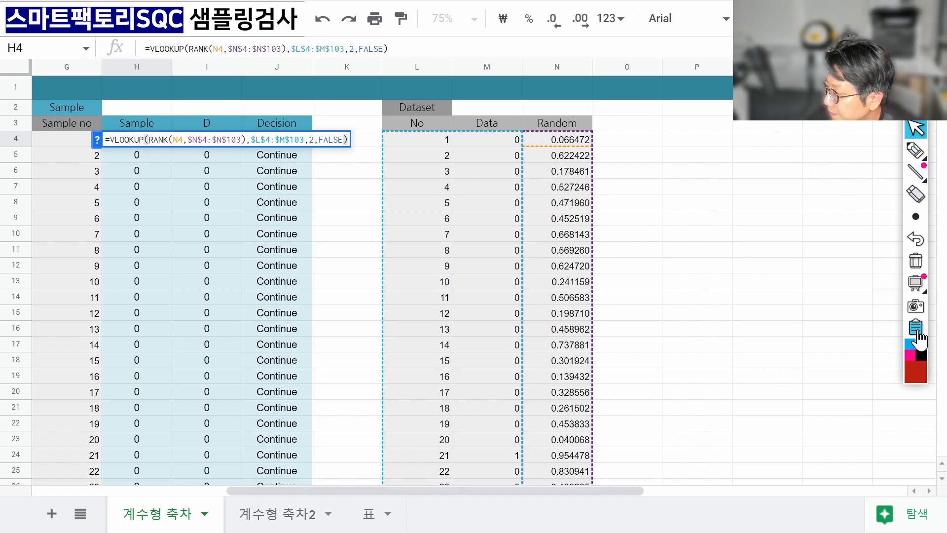
pyautogui.moveTo(917, 355)
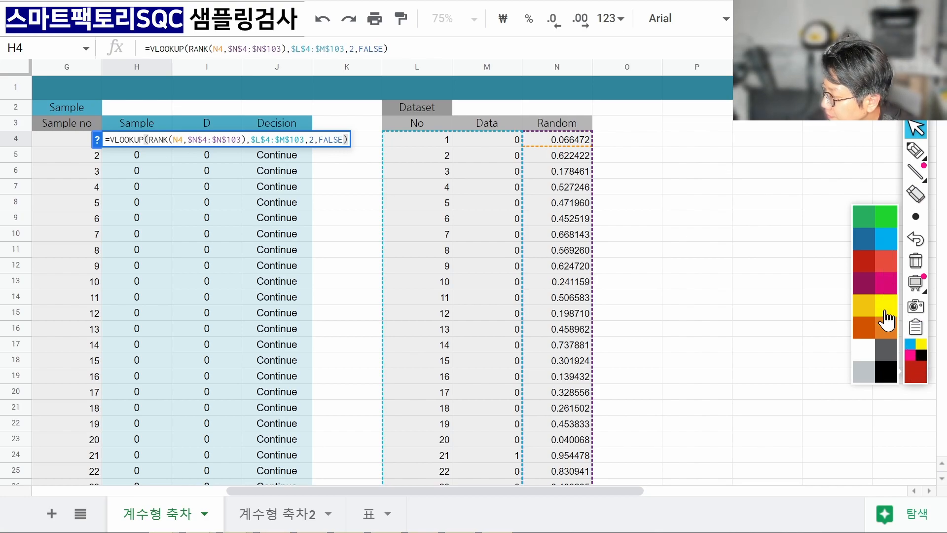
pyautogui.click(887, 328)
pyautogui.moveTo(913, 148)
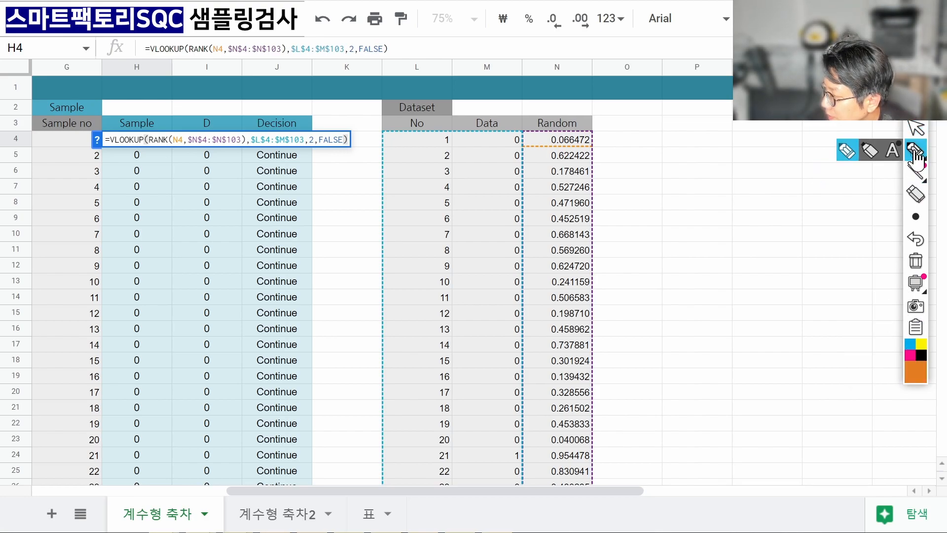
pyautogui.moveTo(916, 216)
pyautogui.click(819, 217)
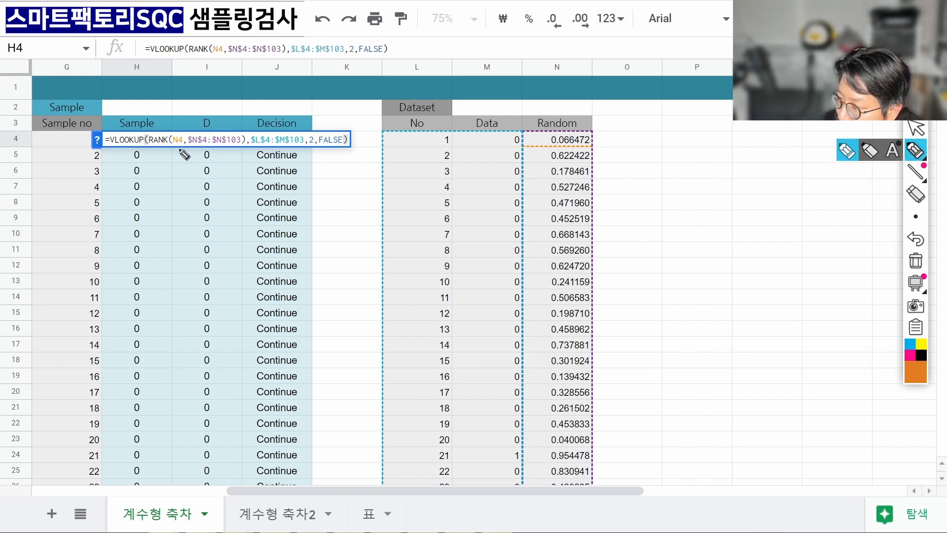
pyautogui.moveTo(181, 149); pyautogui.dragTo(186, 140)
pyautogui.moveTo(572, 148)
pyautogui.mouseDown()
pyautogui.moveTo(555, 146)
pyautogui.moveTo(592, 138)
pyautogui.moveTo(567, 129)
pyautogui.mouseUp()
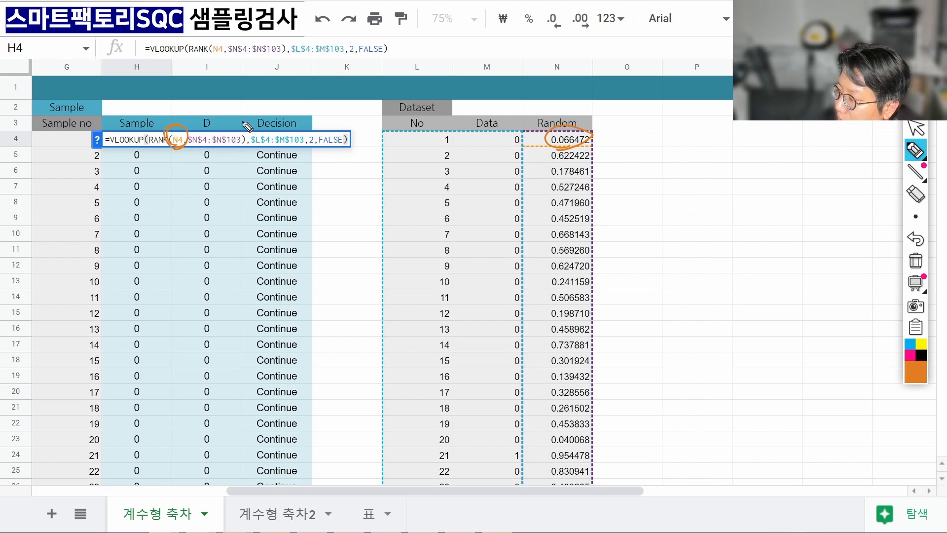
pyautogui.moveTo(200, 153)
pyautogui.mouseDown()
pyautogui.moveTo(219, 126)
pyautogui.moveTo(210, 155)
pyautogui.mouseUp()
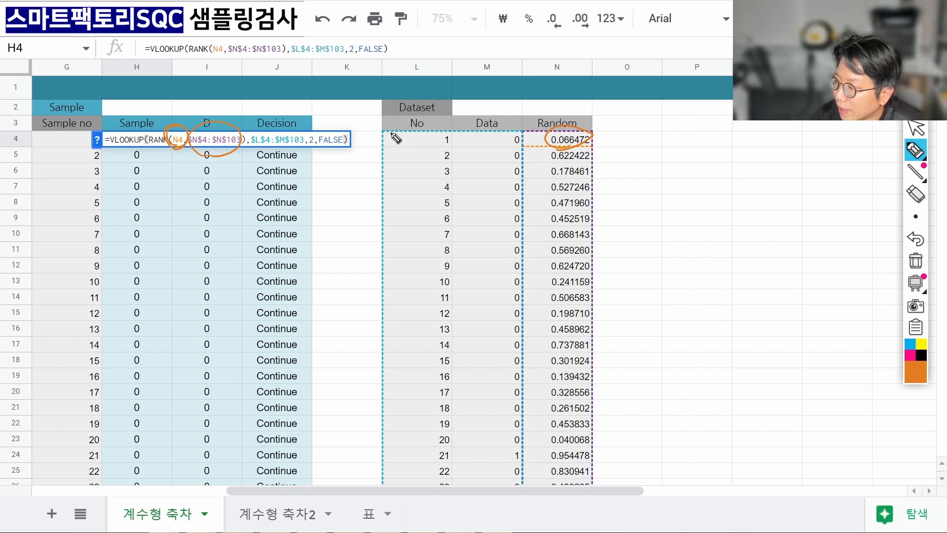
pyautogui.moveTo(467, 125)
pyautogui.mouseDown()
pyautogui.moveTo(525, 269)
pyautogui.moveTo(514, 486)
pyautogui.moveTo(387, 269)
pyautogui.moveTo(386, 137)
pyautogui.mouseUp()
pyautogui.moveTo(397, 177)
pyautogui.mouseDown()
pyautogui.moveTo(391, 371)
pyautogui.moveTo(408, 467)
pyautogui.moveTo(434, 424)
pyautogui.moveTo(428, 430)
pyautogui.moveTo(490, 425)
pyautogui.moveTo(478, 428)
pyautogui.moveTo(516, 434)
pyautogui.moveTo(508, 428)
pyautogui.mouseUp()
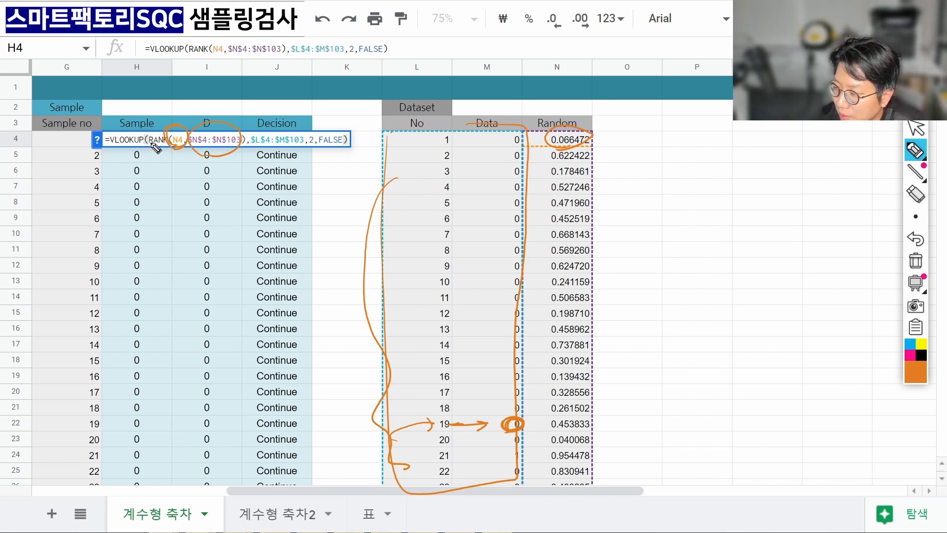
pyautogui.moveTo(138, 142); pyautogui.dragTo(120, 147)
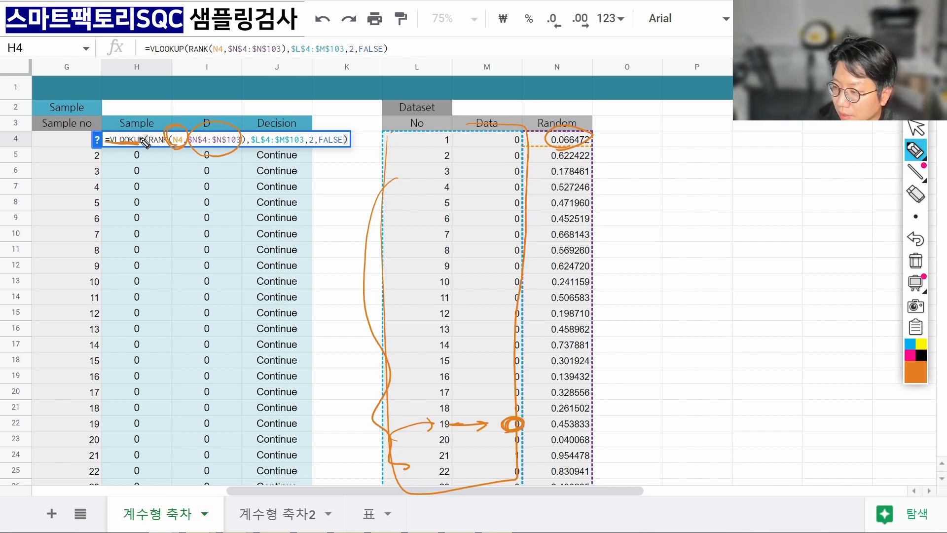
pyautogui.moveTo(145, 143)
pyautogui.mouseDown()
pyautogui.moveTo(127, 140)
pyautogui.moveTo(168, 136)
pyautogui.moveTo(112, 138)
pyautogui.moveTo(141, 131)
pyautogui.mouseUp()
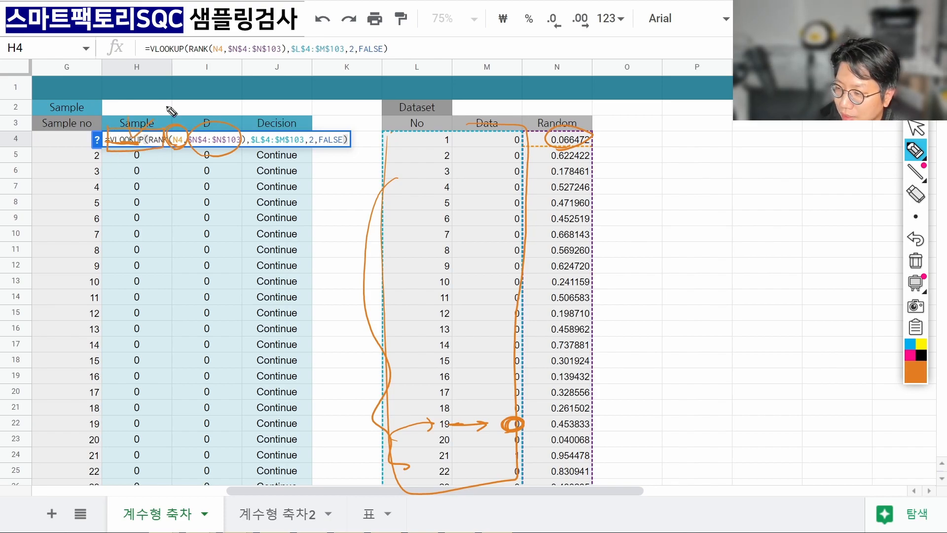
pyautogui.moveTo(511, 432)
pyautogui.mouseDown()
pyautogui.moveTo(513, 419)
pyautogui.moveTo(523, 426)
pyautogui.moveTo(502, 351)
pyautogui.moveTo(166, 147)
pyautogui.moveTo(155, 167)
pyautogui.mouseUp()
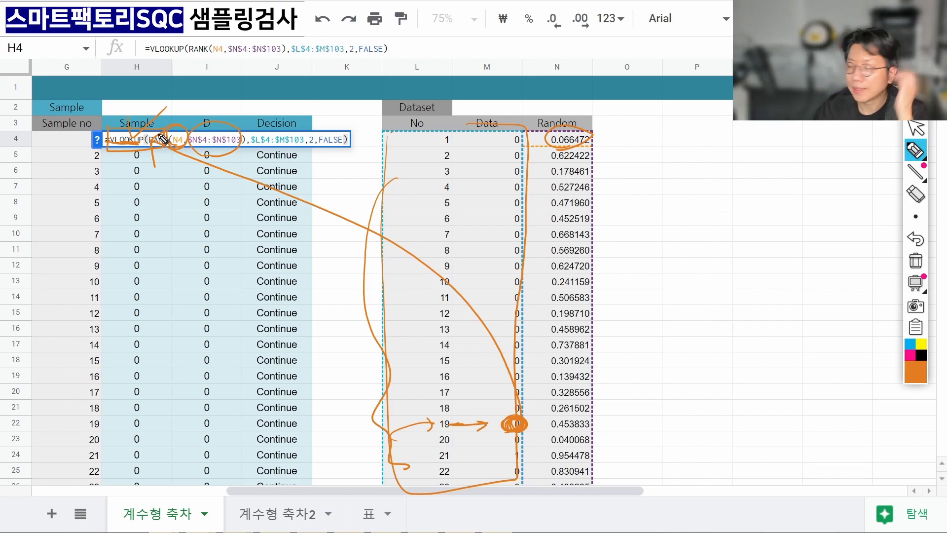
pyautogui.click(916, 260)
pyautogui.click(919, 127)
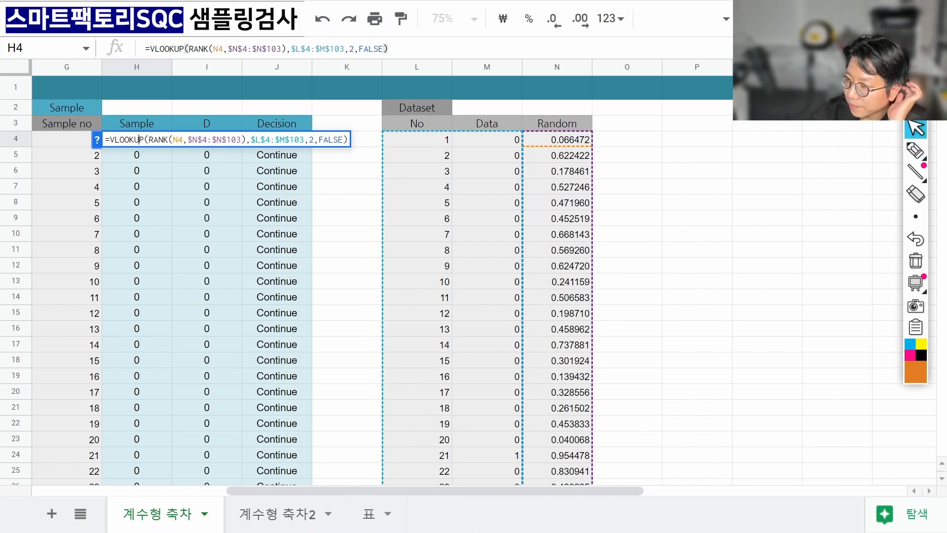
pyautogui.press('Return')
pyautogui.press('Up')
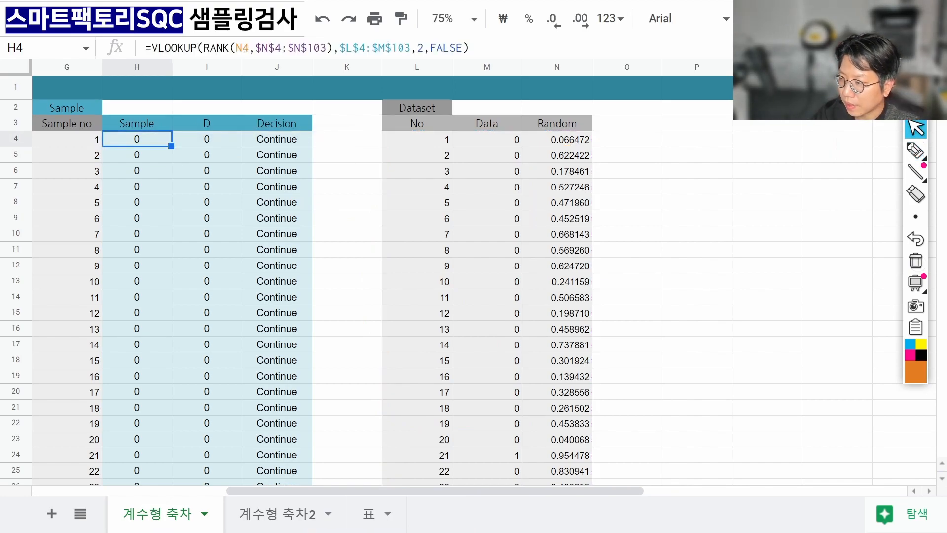
pyautogui.press('Down')
pyautogui.press('F2')
pyautogui.press('Return')
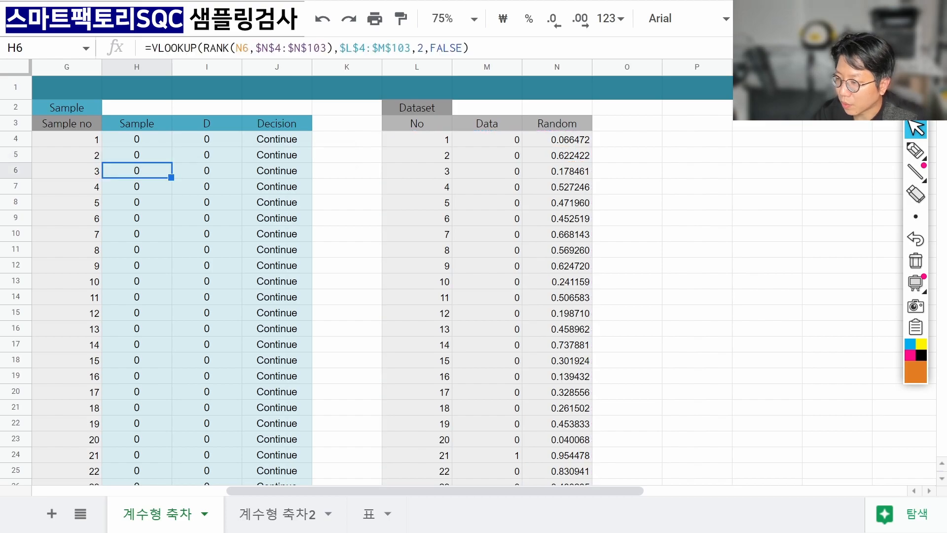
pyautogui.press('F2')
pyautogui.press('Return')
pyautogui.press('F2')
pyautogui.press('Return')
pyautogui.press('Down')
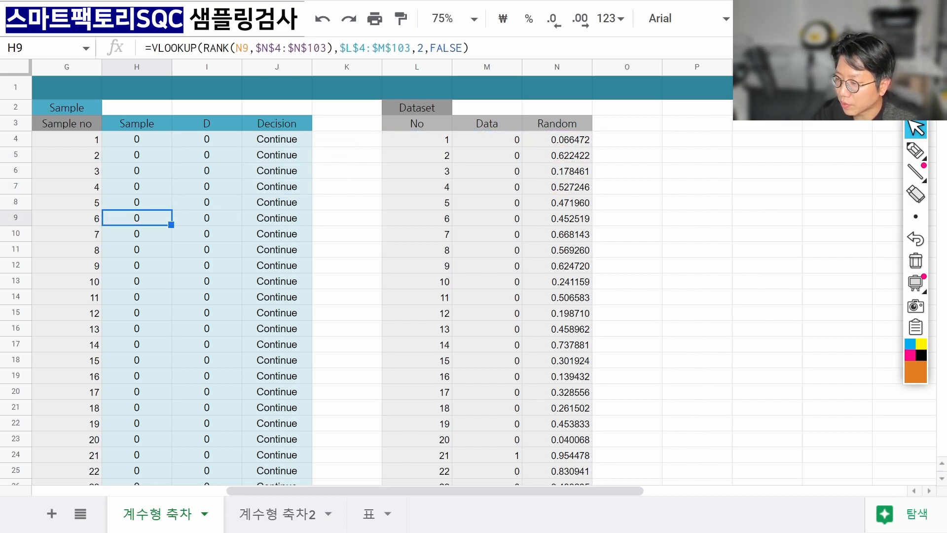
pyautogui.press('Down')
pyautogui.hotkey('ctrl', 'Down')
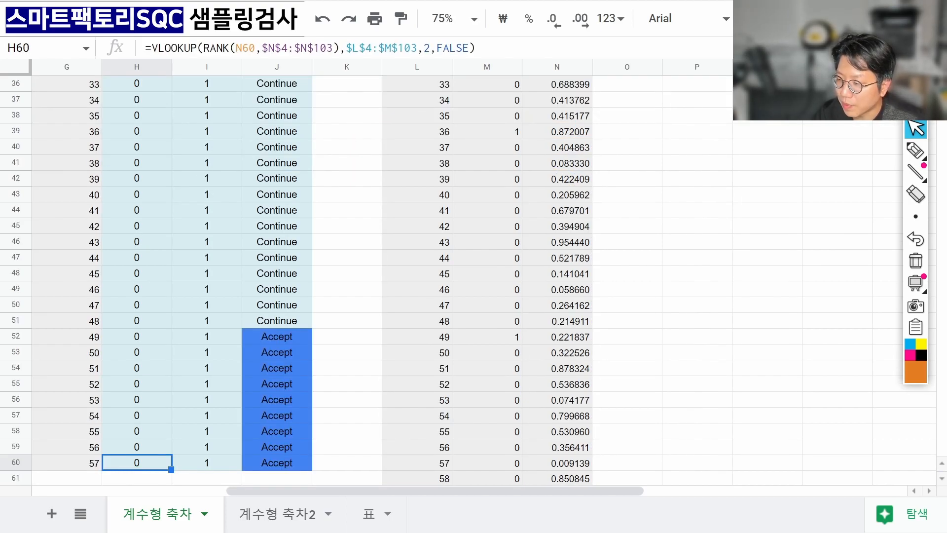
pyautogui.hotkey('ctrl', 'shift', 'Up')
pyautogui.press('Down')
pyautogui.press('Up')
pyautogui.hotkey('ctrl', 'Up')
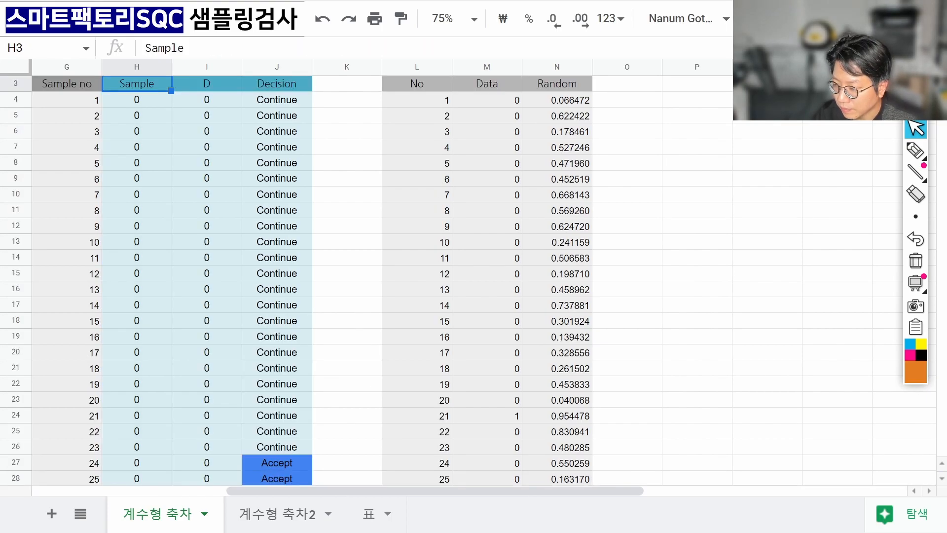
pyautogui.press('Right')
pyautogui.press('Down')
pyautogui.press('Down')
pyautogui.press('Down')
pyautogui.press('Up')
pyautogui.press('Up')
pyautogui.press('Left')
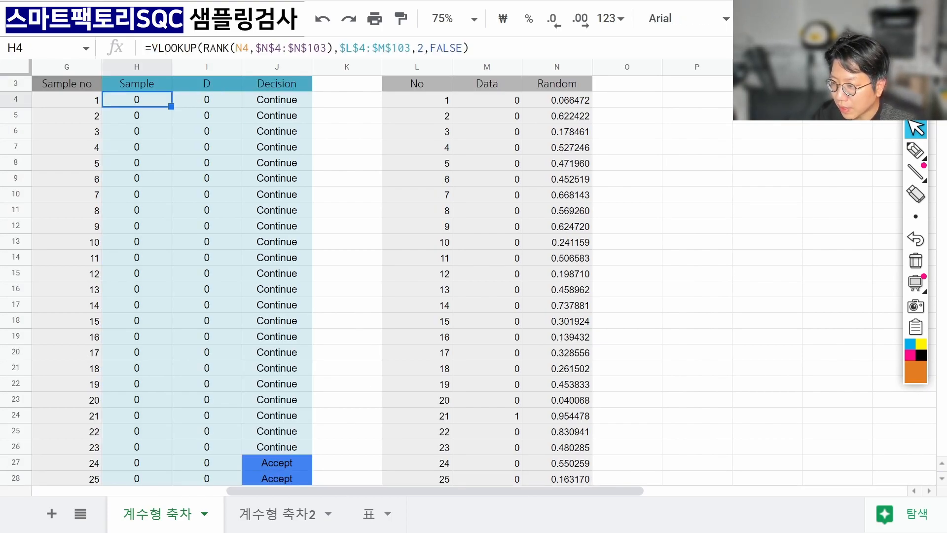
pyautogui.press('Down')
pyautogui.press('Down')
pyautogui.press('Down')
pyautogui.press('Down')
pyautogui.press('Down')
pyautogui.press('Down')
pyautogui.press('Down')
pyautogui.press('Down')
pyautogui.press('Down')
pyautogui.press('Down')
pyautogui.press('Down')
pyautogui.press('Down')
pyautogui.press('Down')
pyautogui.press('Down')
pyautogui.press('Down')
pyautogui.press('Down')
pyautogui.press('Down')
pyautogui.press('Down')
pyautogui.press('Down')
pyautogui.press('Down')
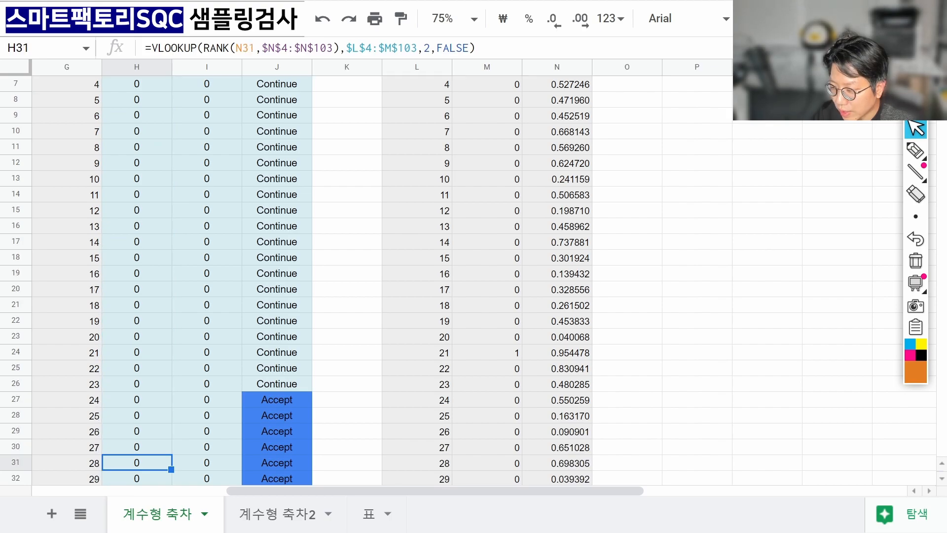
pyautogui.press('Up')
pyautogui.press('Up')
pyautogui.press('Up')
pyautogui.press('Up')
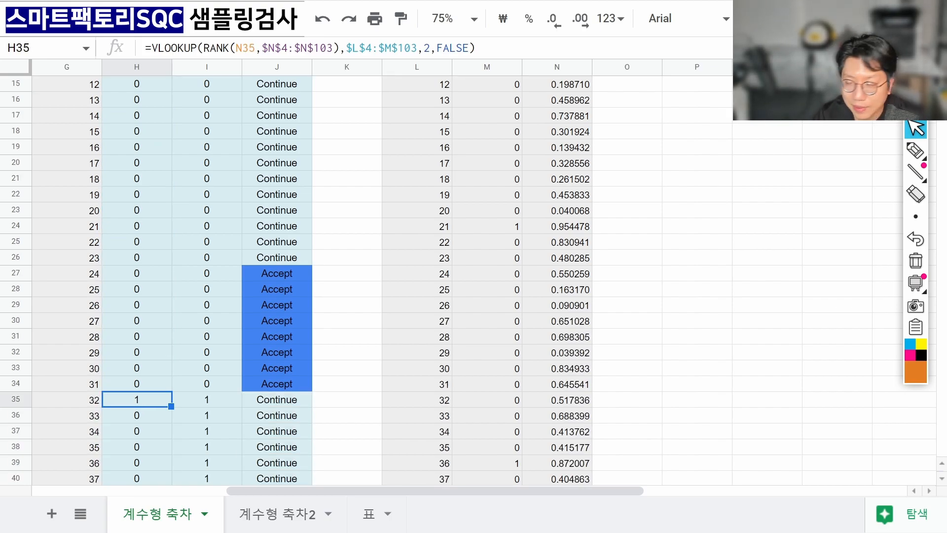
pyautogui.hotkey('ctrl', 'Up')
pyautogui.press('Right')
pyautogui.press('Down')
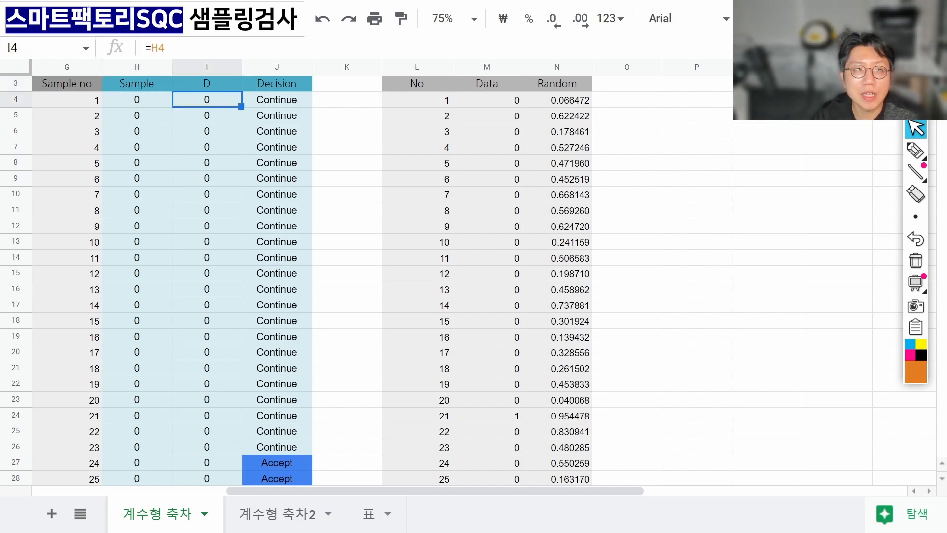
pyautogui.press('F2')
pyautogui.press('Return')
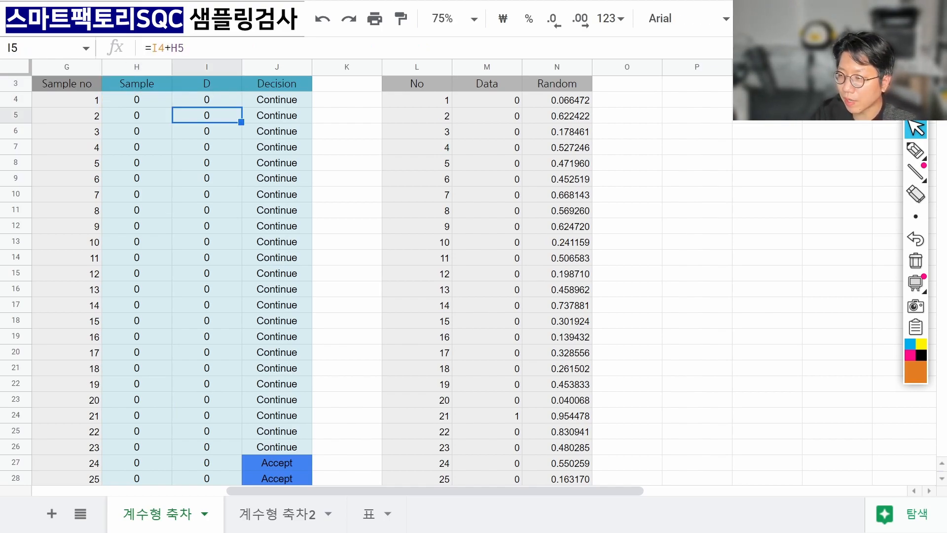
pyautogui.press('F2')
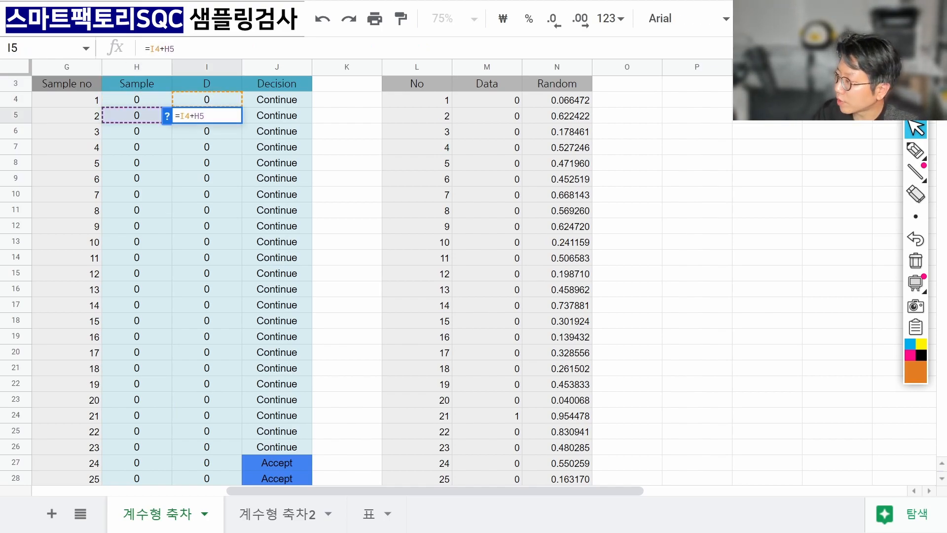
pyautogui.click(912, 150)
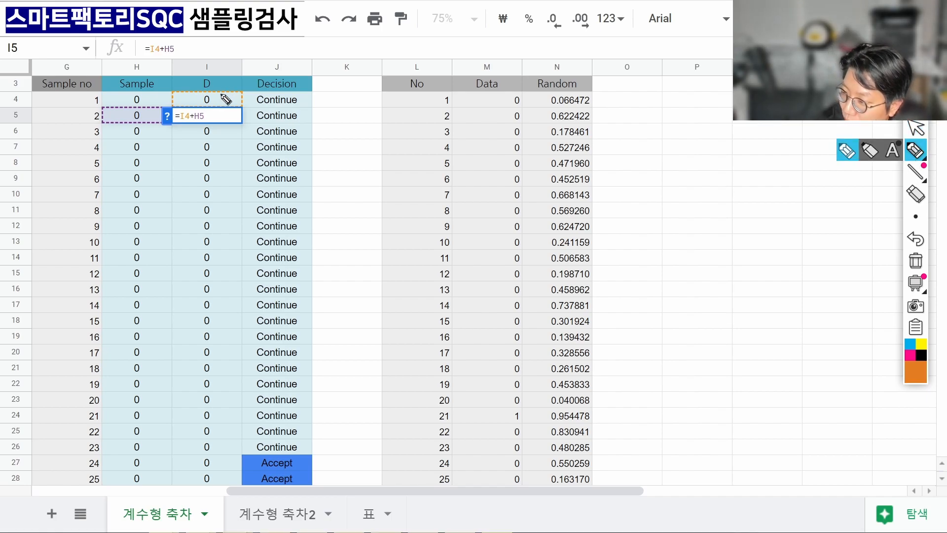
pyautogui.moveTo(218, 94); pyautogui.dragTo(223, 114)
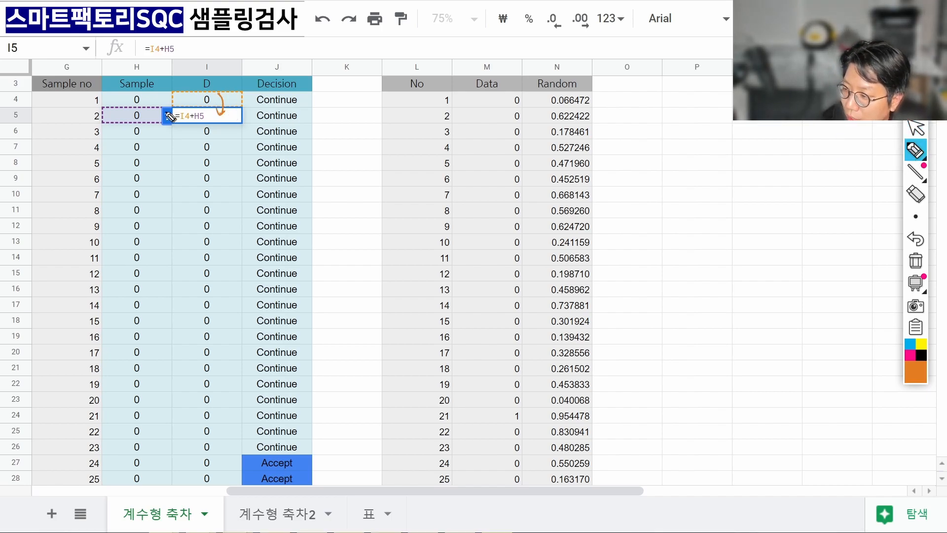
pyautogui.moveTo(159, 114); pyautogui.dragTo(176, 112)
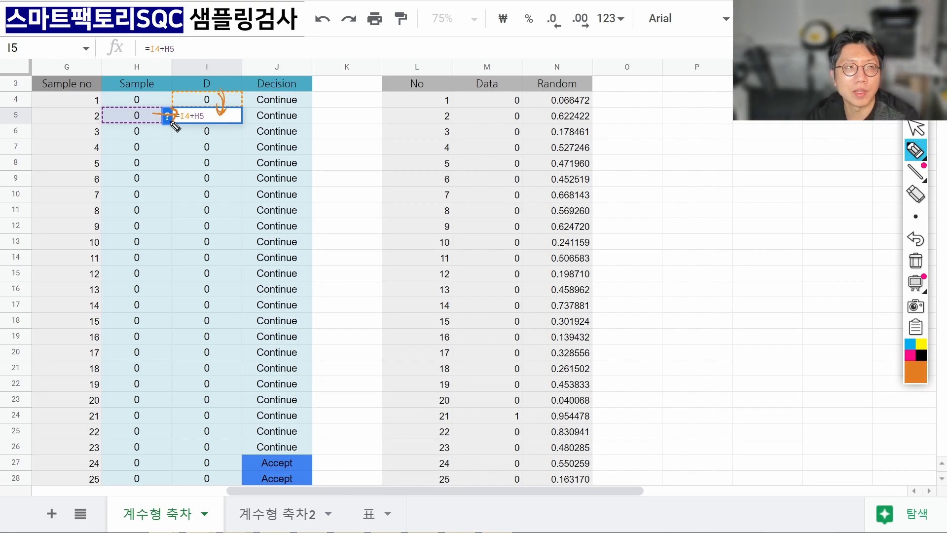
pyautogui.moveTo(223, 117); pyautogui.dragTo(227, 131)
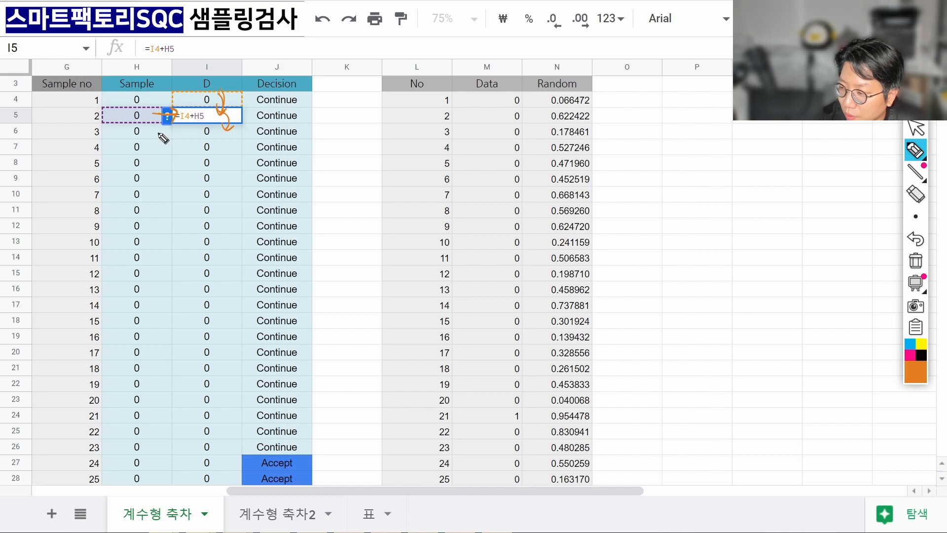
pyautogui.moveTo(159, 133); pyautogui.dragTo(175, 143)
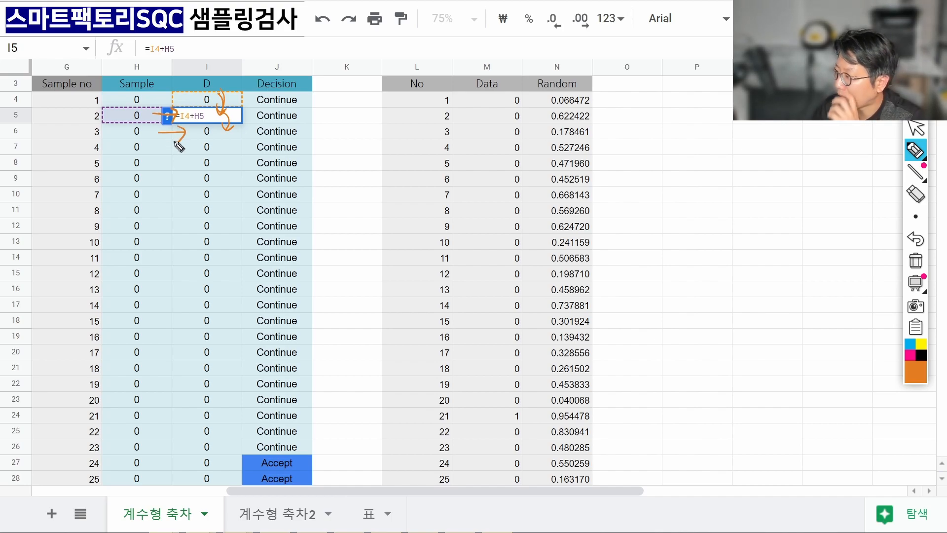
pyautogui.click(915, 260)
pyautogui.click(916, 129)
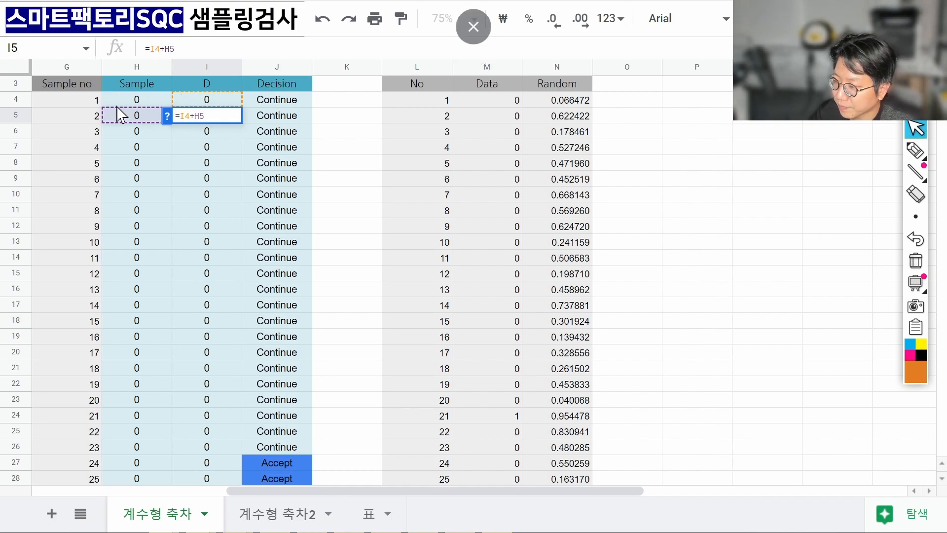
pyautogui.press('Return')
pyautogui.press('Return')
pyautogui.press('Return')
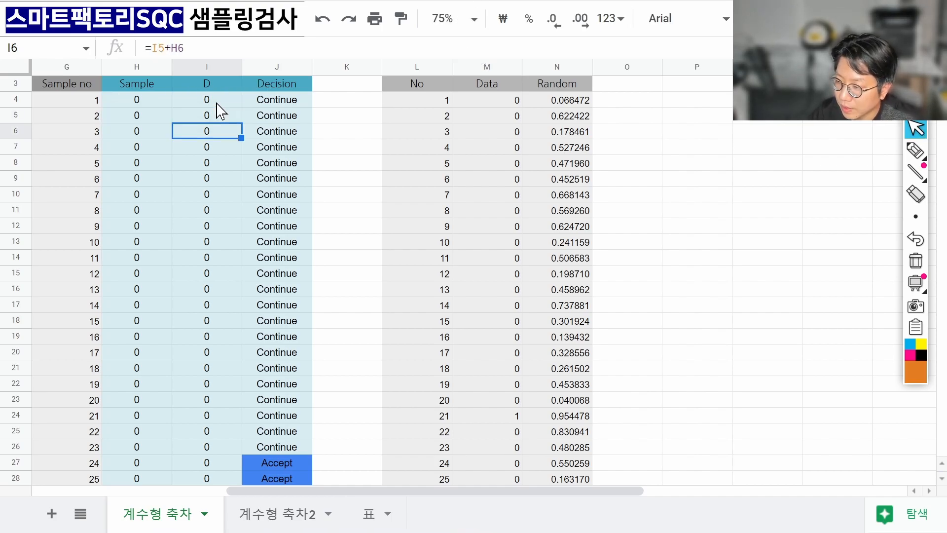
pyautogui.press('Return')
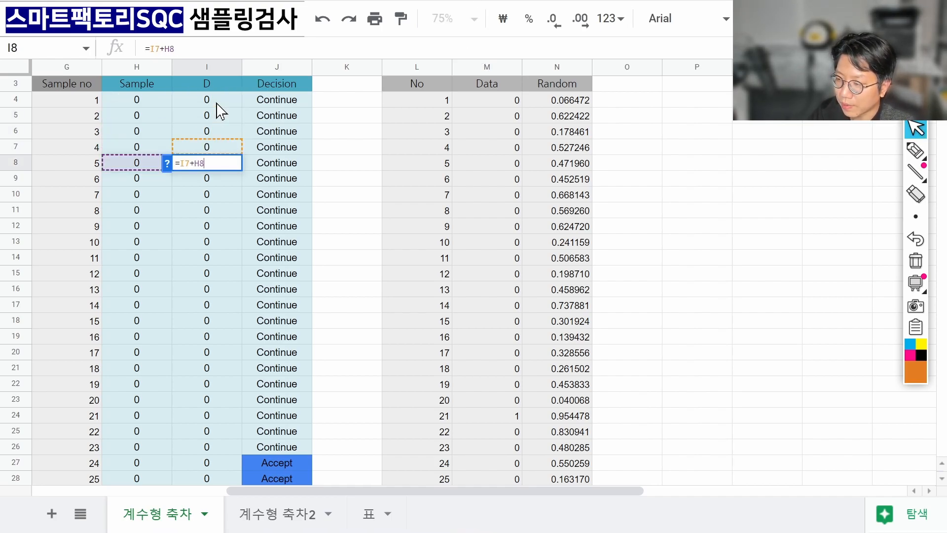
pyautogui.press('Return')
pyautogui.press('Down')
pyautogui.press('Down')
pyautogui.press('Return')
pyautogui.press('Return')
pyautogui.press('Up')
pyautogui.press('Up')
pyautogui.press('Up')
pyautogui.press('Up')
pyautogui.press('Up')
pyautogui.press('Up')
pyautogui.press('Up')
pyautogui.press('Up')
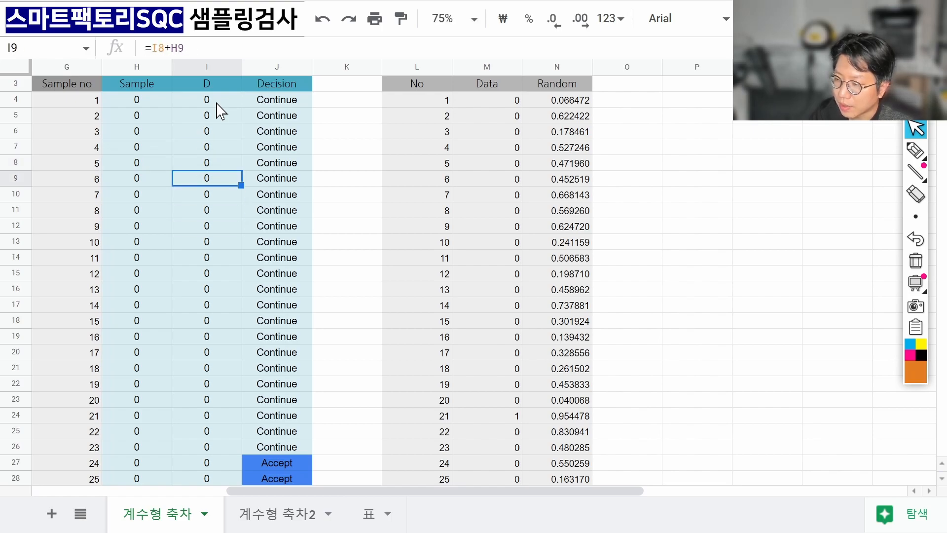
pyautogui.press('Down')
pyautogui.press('Down')
pyautogui.press('Down')
pyautogui.press('Down')
pyautogui.press('Down')
pyautogui.press('Down')
pyautogui.press('Down')
pyautogui.press('Down')
pyautogui.press('Down')
pyautogui.press('Down')
pyautogui.press('Down')
pyautogui.press('Down')
pyautogui.press('Down')
pyautogui.press('Down')
pyautogui.press('Down')
pyautogui.press('Down')
pyautogui.press('Down')
pyautogui.press('Down')
pyautogui.press('Down')
pyautogui.press('Down')
pyautogui.press('Down')
pyautogui.press('Down')
pyautogui.press('Down')
pyautogui.press('Down')
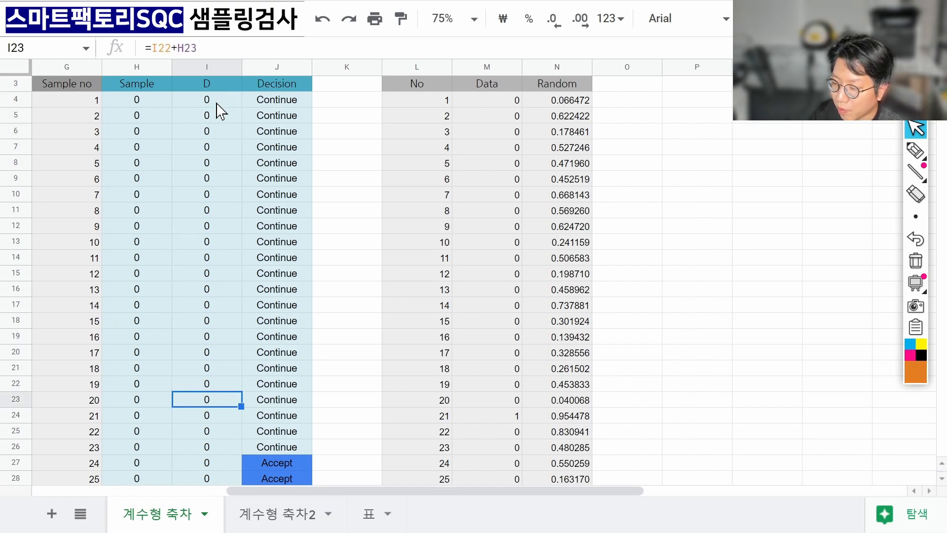
pyautogui.press('Down')
pyautogui.press('Down')
pyautogui.press('Down')
pyautogui.press('Down')
pyautogui.press('Down')
pyautogui.press('Down')
pyautogui.press('Down')
pyautogui.press('Down')
pyautogui.press('Down')
pyautogui.press('Down')
pyautogui.press('Down')
pyautogui.press('Down')
pyautogui.press('Down')
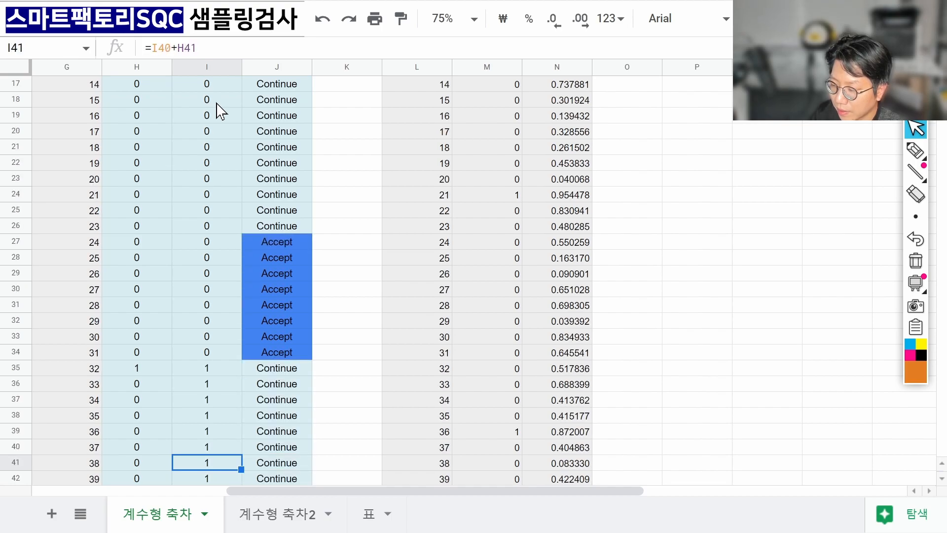
pyautogui.press('Up')
pyautogui.press('Up')
pyautogui.press('Up')
pyautogui.press('Up')
pyautogui.press('Up')
pyautogui.press('Up')
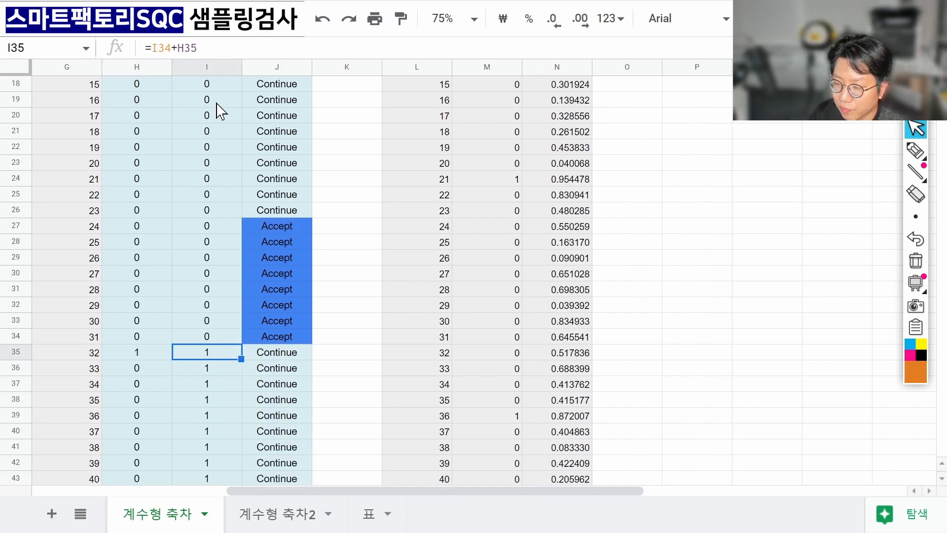
pyautogui.press('Down')
pyautogui.press('Down')
pyautogui.press('Down')
pyautogui.press('Down')
pyautogui.press('Down')
pyautogui.press('Down')
pyautogui.press('Down')
pyautogui.press('Down')
pyautogui.press('Down')
pyautogui.press('Down')
pyautogui.press('Down')
pyautogui.press('Down')
pyautogui.press('Down')
pyautogui.press('Down')
pyautogui.press('Down')
pyautogui.press('Down')
pyautogui.press('Down')
pyautogui.press('Down')
pyautogui.press('Down')
pyautogui.press('Down')
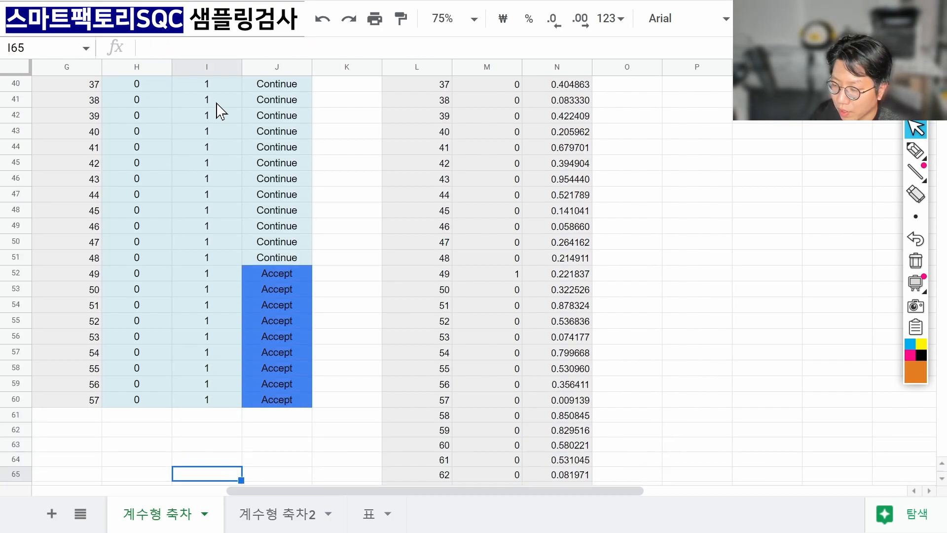
pyautogui.press('Up')
pyautogui.press('Up')
pyautogui.press('Up')
pyautogui.press('Up')
pyautogui.press('Up')
pyautogui.press('Up')
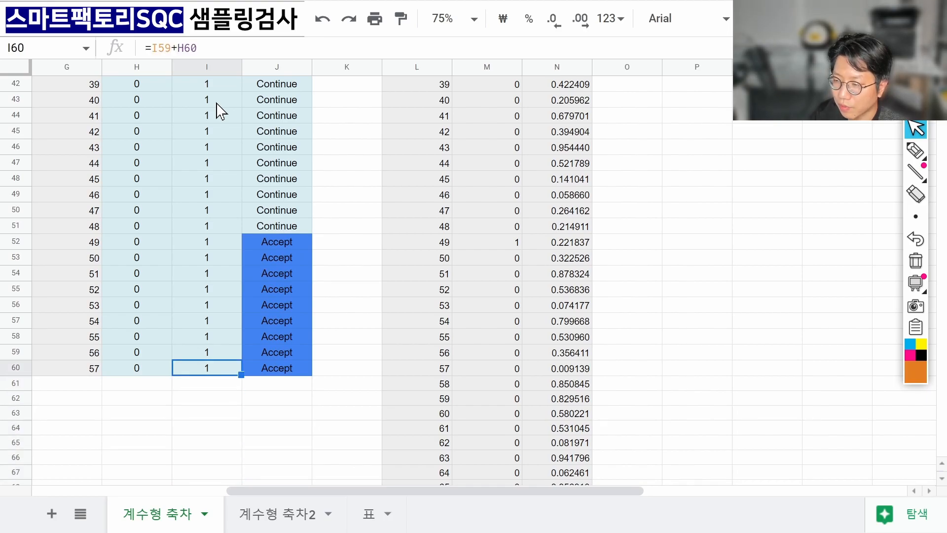
pyautogui.hotkey('ctrl', 'Up')
pyautogui.press('Left')
pyautogui.press('Left')
pyautogui.press('Left')
pyautogui.press('Left')
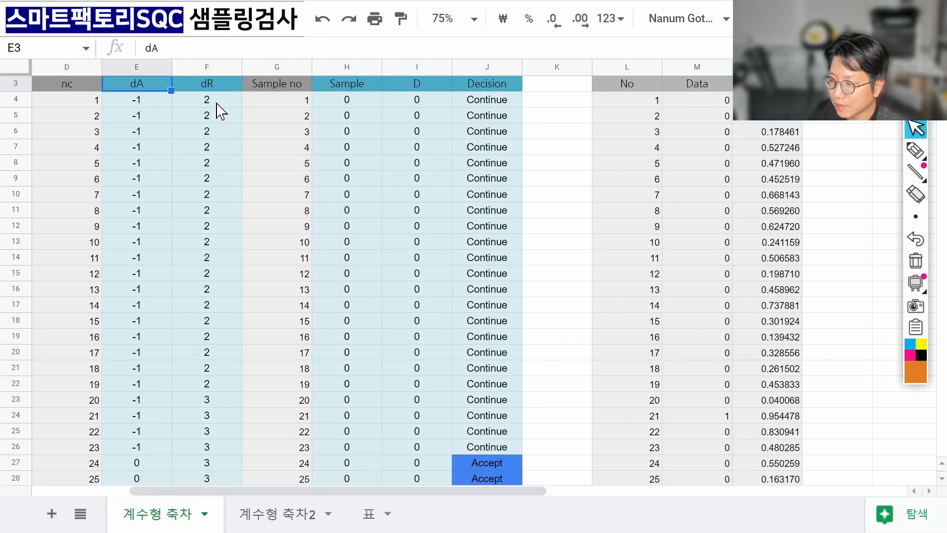
pyautogui.press('Right')
pyautogui.press('Right')
pyautogui.press('Right')
pyautogui.press('Right')
pyautogui.press('Right')
pyautogui.press('Down')
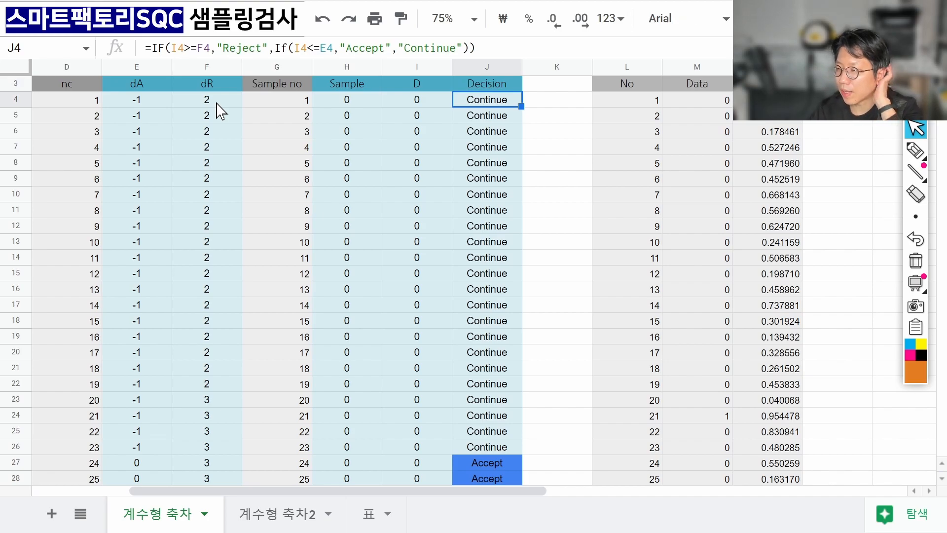
pyautogui.press('Down')
pyautogui.press('Down')
pyautogui.press('Down')
pyautogui.press('Down')
pyautogui.press('Down')
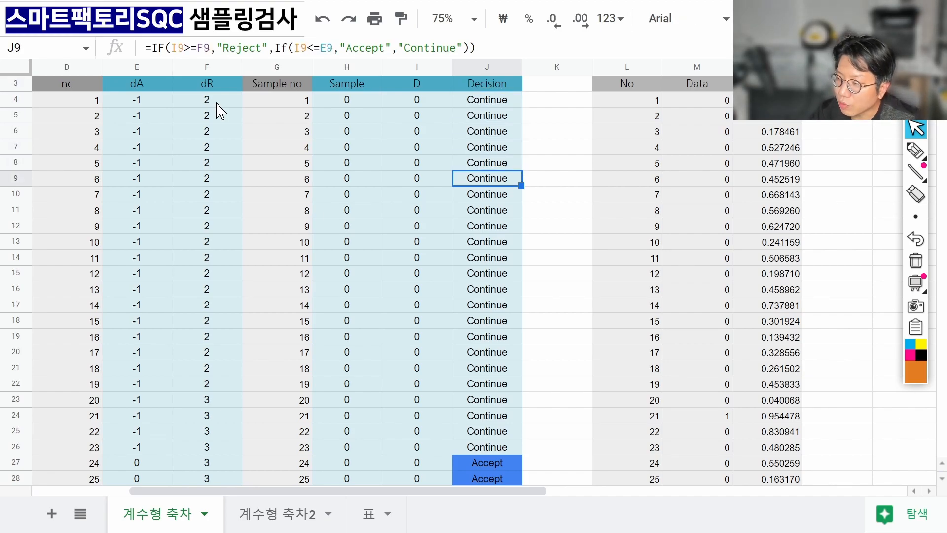
pyautogui.press('Down')
pyautogui.press('Down')
pyautogui.press('Down')
pyautogui.press('Down')
pyautogui.press('Down')
pyautogui.press('Down')
pyautogui.press('Down')
pyautogui.press('Down')
pyautogui.press('Down')
pyautogui.press('Down')
pyautogui.press('Down')
pyautogui.press('Down')
pyautogui.press('Left')
pyautogui.press('Down')
pyautogui.press('Down')
pyautogui.press('Down')
pyautogui.press('Down')
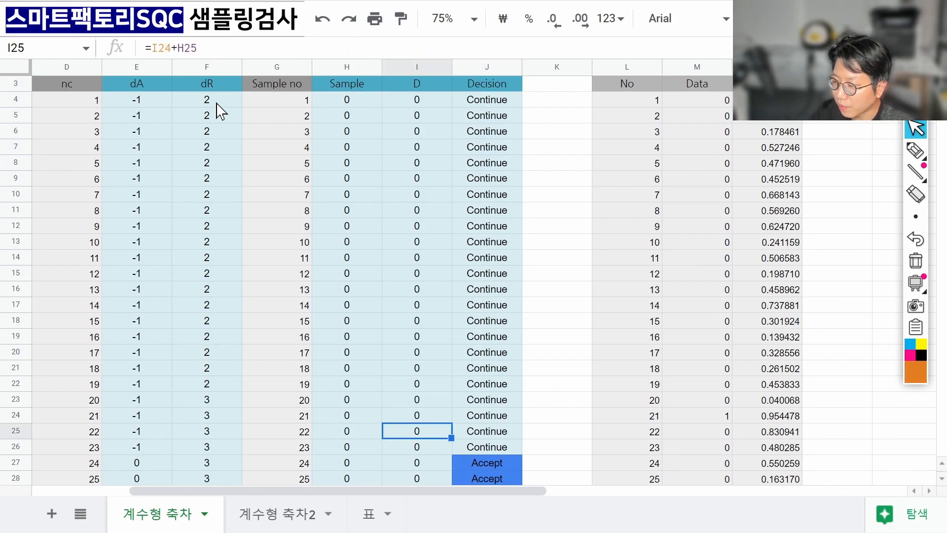
pyautogui.press('Left')
pyautogui.press('Left')
pyautogui.press('Left')
pyautogui.press('Down')
pyautogui.press('Down')
pyautogui.press('Left')
pyautogui.press('Right')
pyautogui.press('Right')
pyautogui.press('Right')
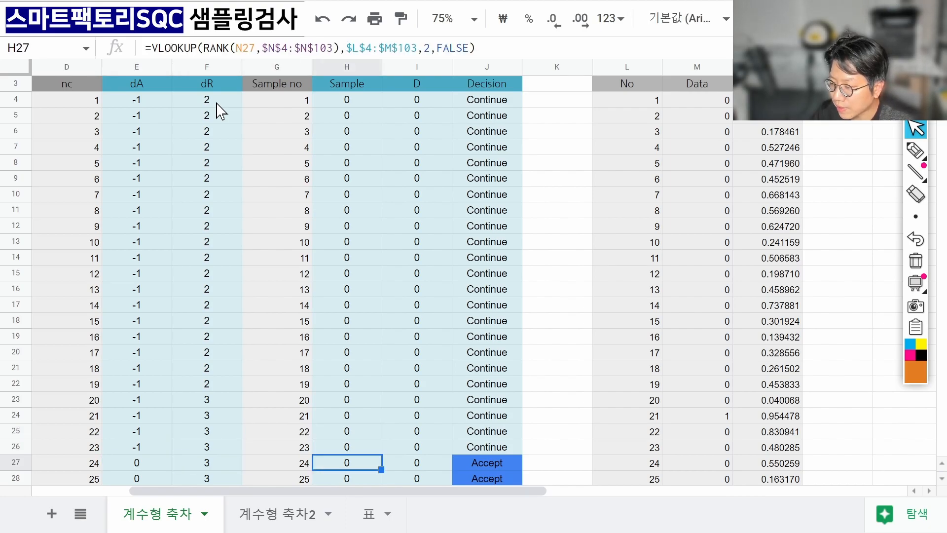
pyautogui.press('Right')
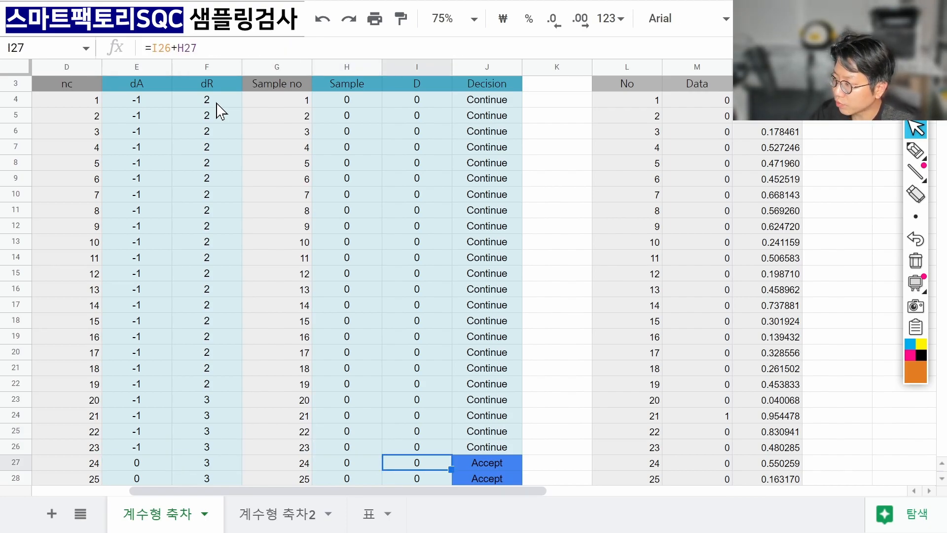
pyautogui.click(914, 153)
pyautogui.moveTo(423, 96); pyautogui.dragTo(419, 100)
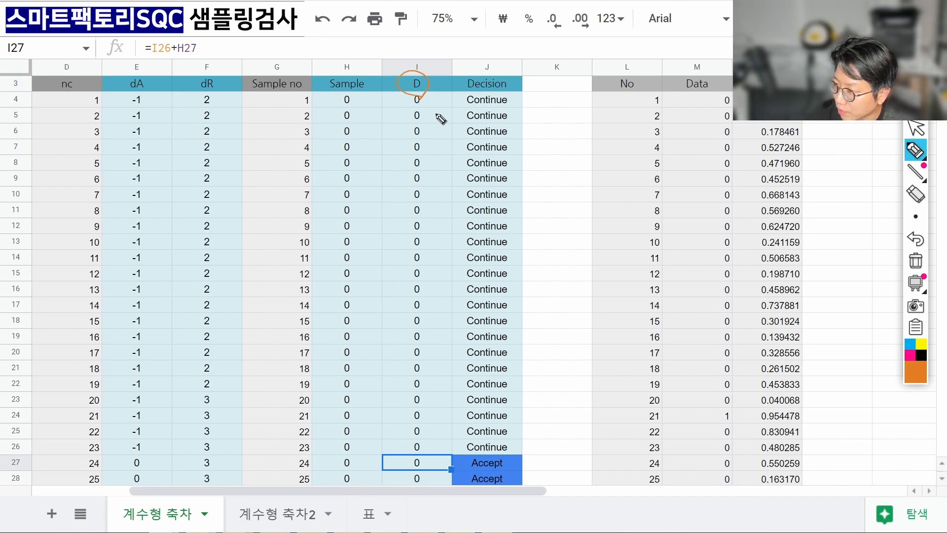
pyautogui.moveTo(409, 479)
pyautogui.mouseDown()
pyautogui.moveTo(428, 466)
pyautogui.moveTo(418, 484)
pyautogui.mouseUp()
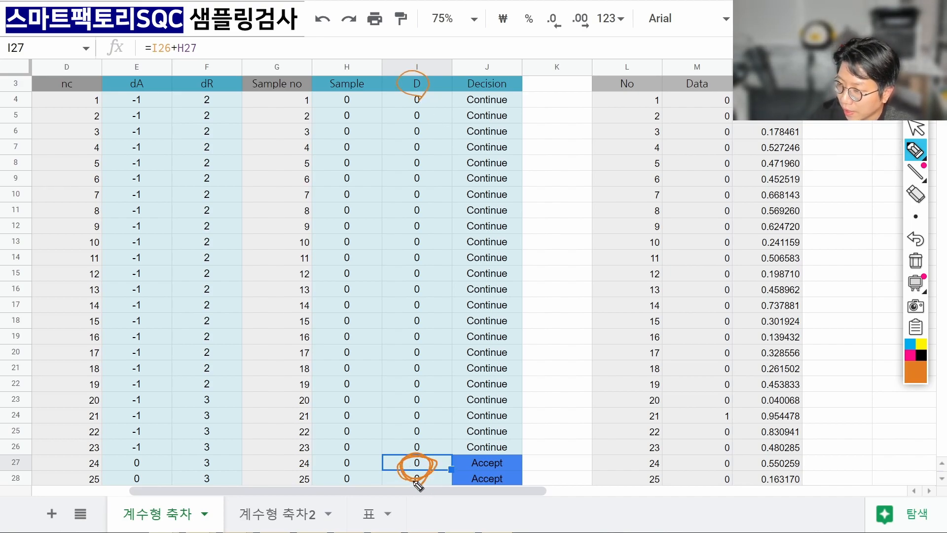
pyautogui.moveTo(150, 94); pyautogui.dragTo(136, 90)
pyautogui.moveTo(141, 477)
pyautogui.mouseDown()
pyautogui.moveTo(154, 472)
pyautogui.moveTo(144, 457)
pyautogui.mouseUp()
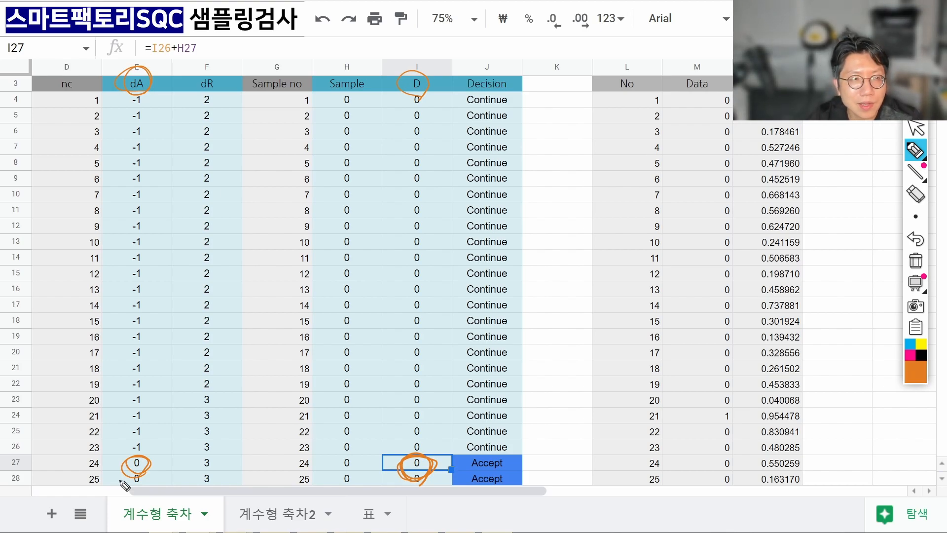
pyautogui.moveTo(510, 453); pyautogui.dragTo(539, 434)
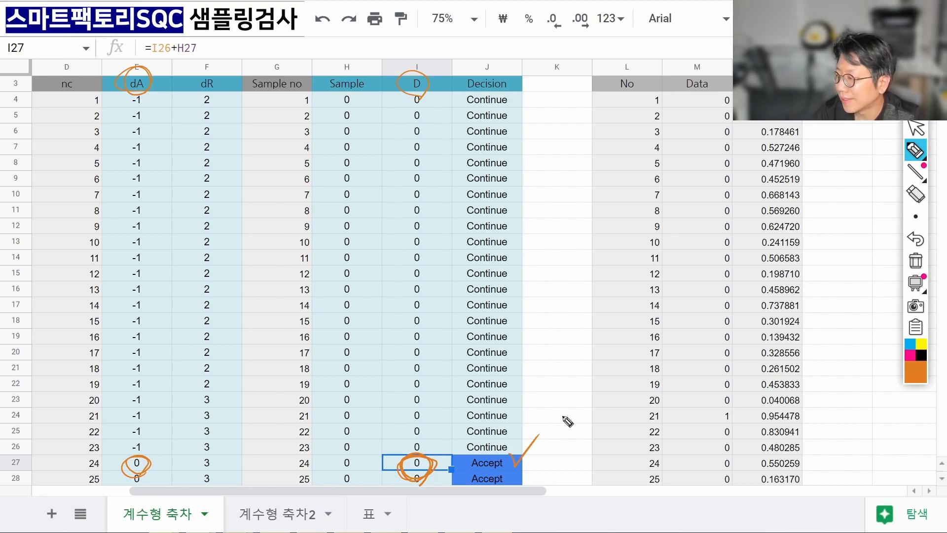
pyautogui.click(916, 261)
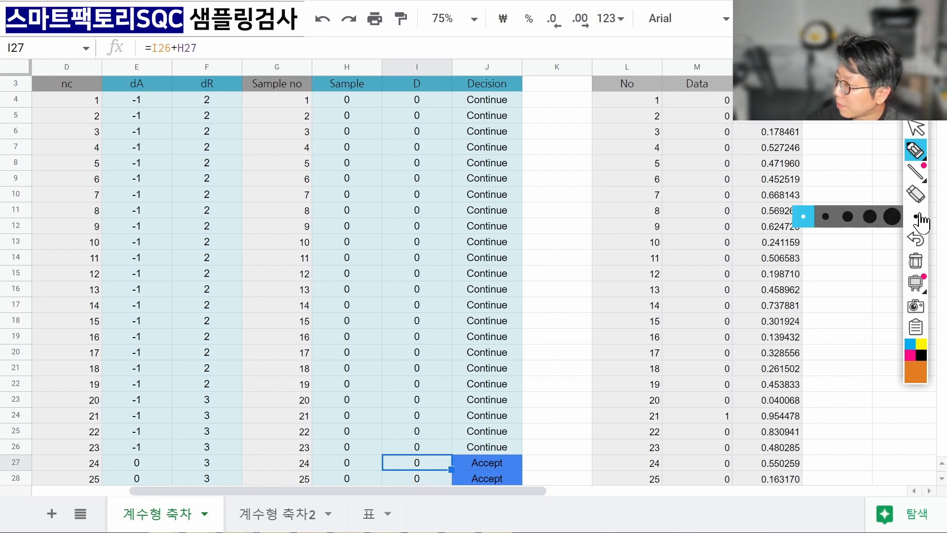
pyautogui.click(916, 128)
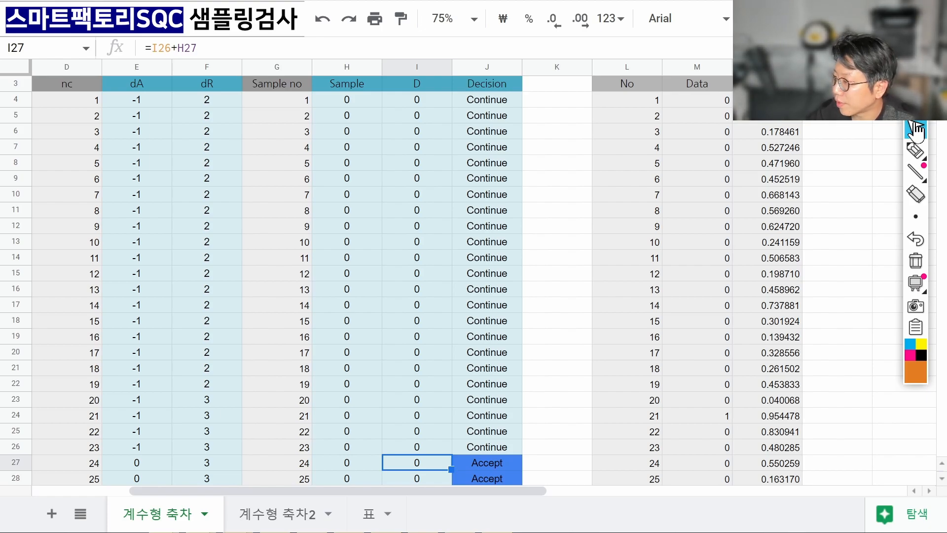
pyautogui.click(493, 99)
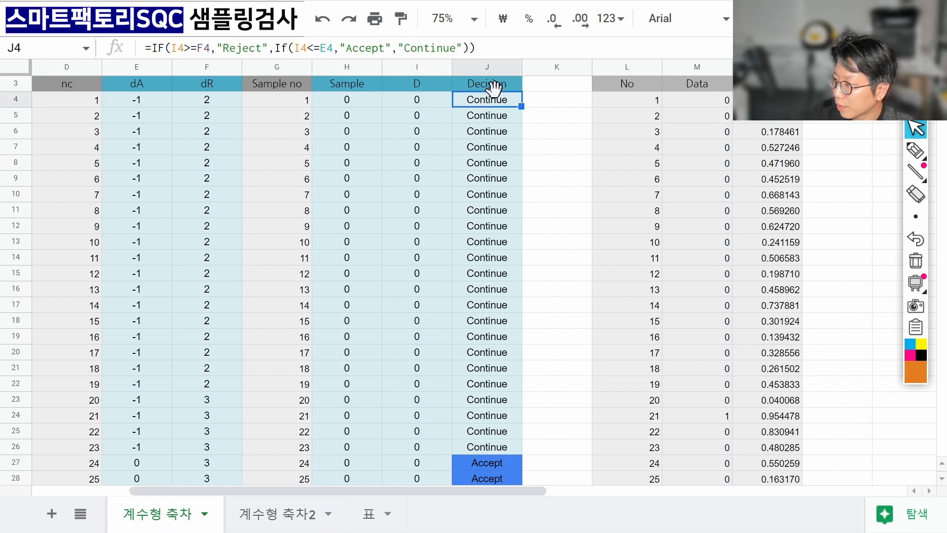
pyautogui.click(449, 18)
pyautogui.click(451, 169)
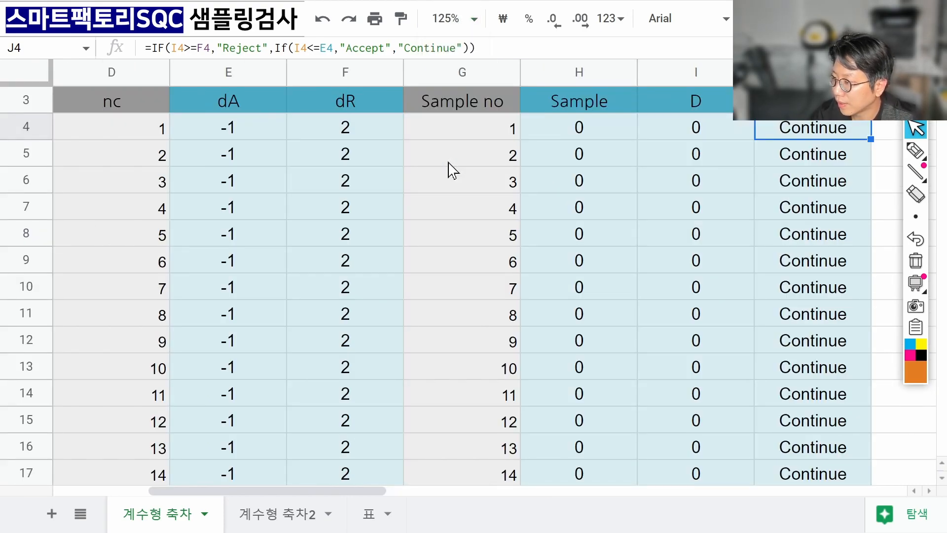
pyautogui.press('F2')
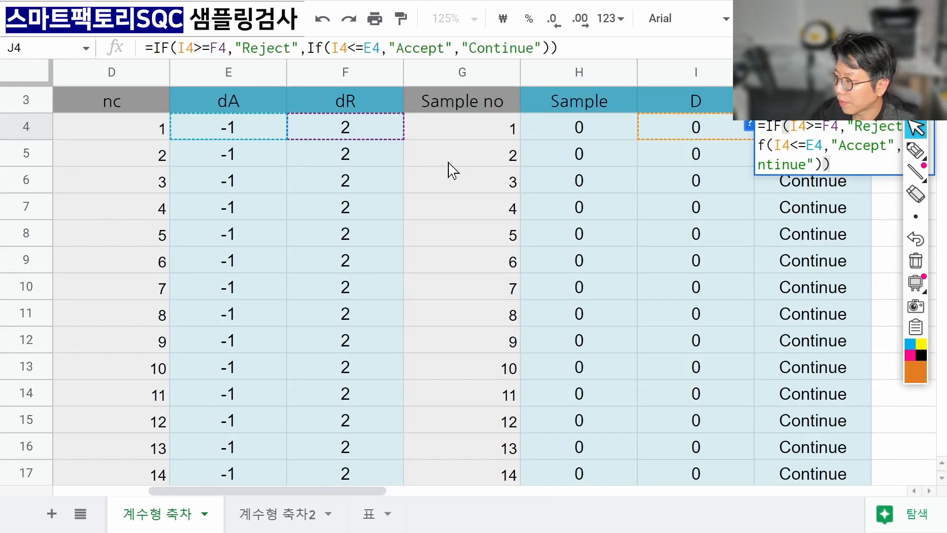
pyautogui.press('Return')
pyautogui.press('Up')
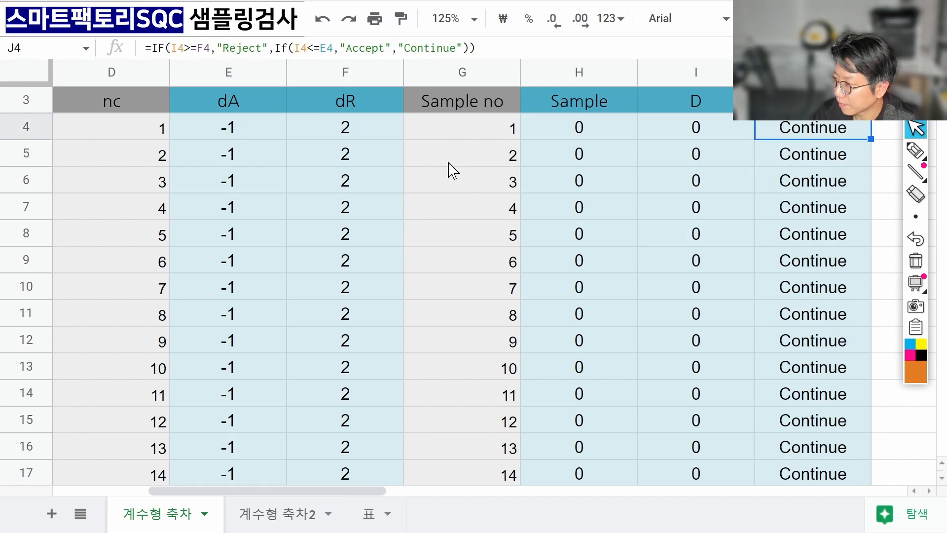
pyautogui.press('Right')
pyautogui.press('Right')
pyautogui.press('Left')
pyautogui.press('Left')
pyautogui.press('Left')
pyautogui.press('Left')
pyautogui.press('Left')
pyautogui.press('Left')
pyautogui.press('Left')
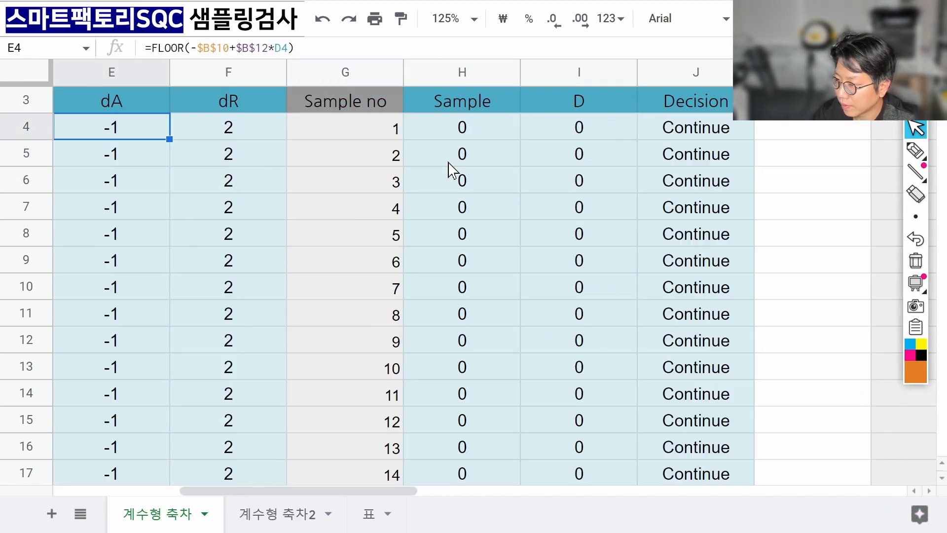
pyautogui.press('Right')
pyautogui.press('Right')
pyautogui.press('Right')
pyautogui.press('Right')
pyautogui.press('Right')
pyautogui.press('F2')
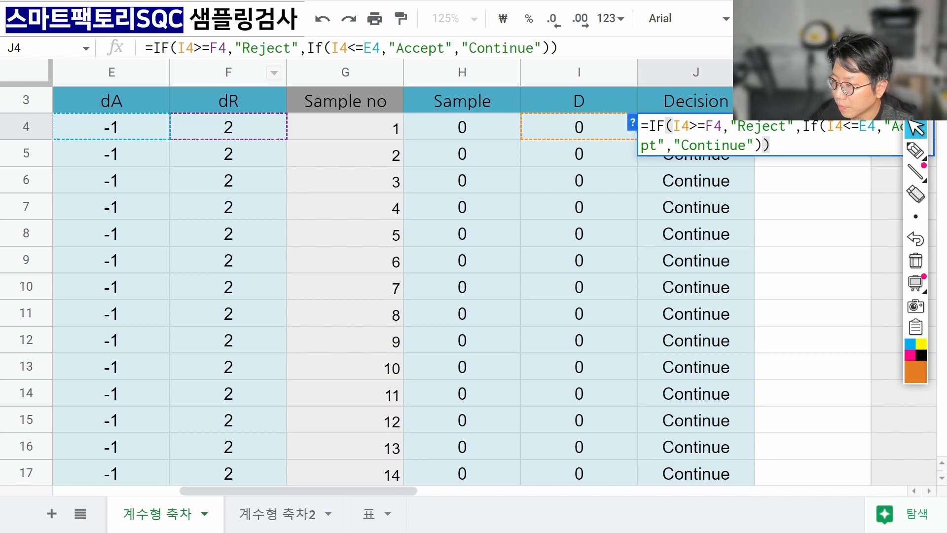
pyautogui.click(175, 48)
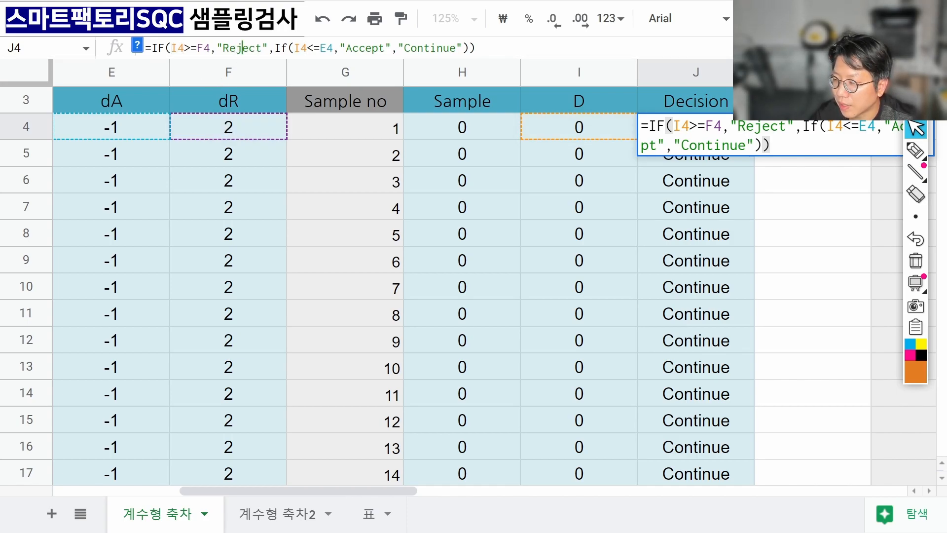
pyautogui.click(299, 48)
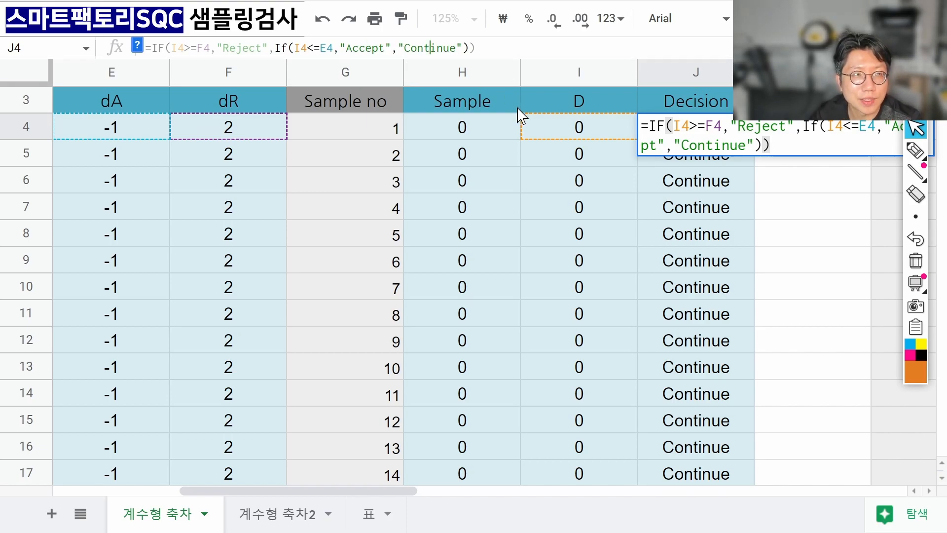
pyautogui.press('Return')
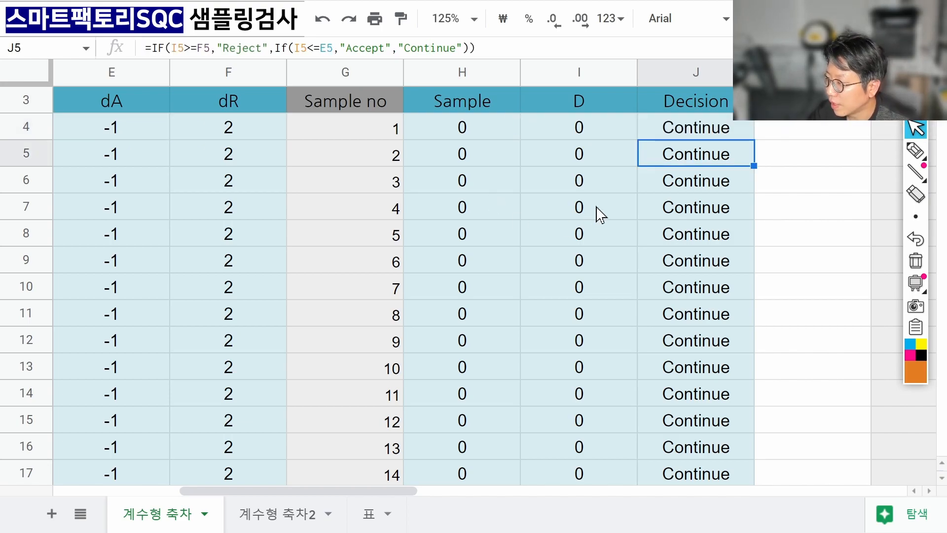
# Select row 27 from Sample no to Decision, ending on the first Accept cell J27.
pyautogui.moveTo(666, 138)
pyautogui.mouseDown()
pyautogui.moveTo(676, 370)
pyautogui.moveTo(668, 529)
pyautogui.moveTo(650, 325)
pyautogui.moveTo(669, 153)
pyautogui.mouseUp()
pyautogui.click(669, 153)
pyautogui.moveTo(403, 150); pyautogui.dragTo(674, 168)
pyautogui.click(687, 161)
# Select the Decision range J4:J60 and restore the full menus with Ctrl+Shift+F.
pyautogui.scroll(5, 688, 178)
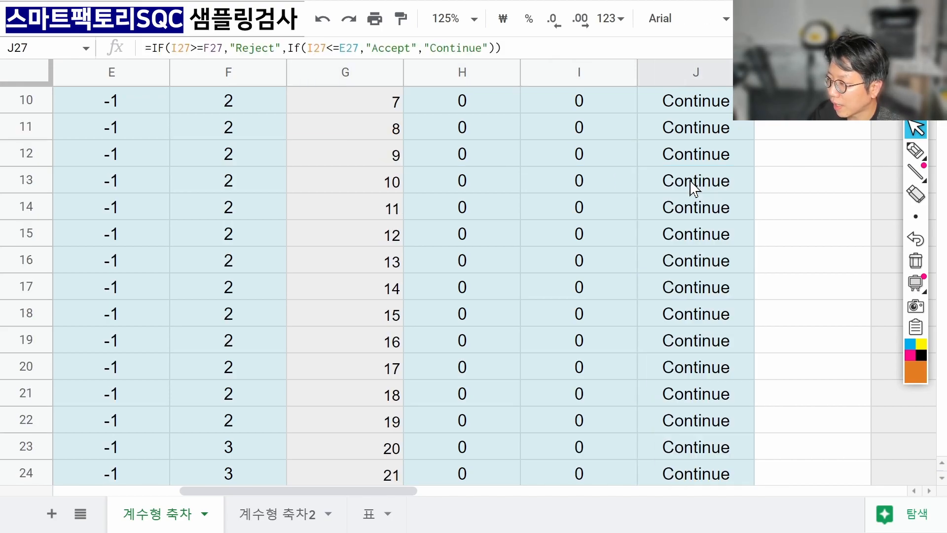
pyautogui.scroll(3, 690, 185)
pyautogui.click(694, 190)
pyautogui.scroll(-3, 693, 195)
pyautogui.scroll(-20, 688, 202)
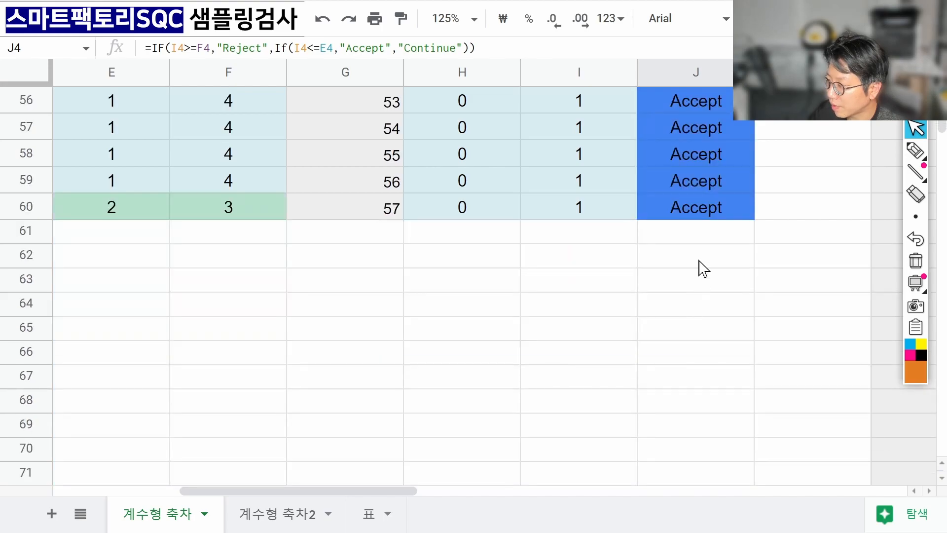
pyautogui.keyDown('shift'); pyautogui.click(704, 213); pyautogui.keyUp('shift')
pyautogui.scroll(17, 719, 260)
pyautogui.scroll(2, 718, 260)
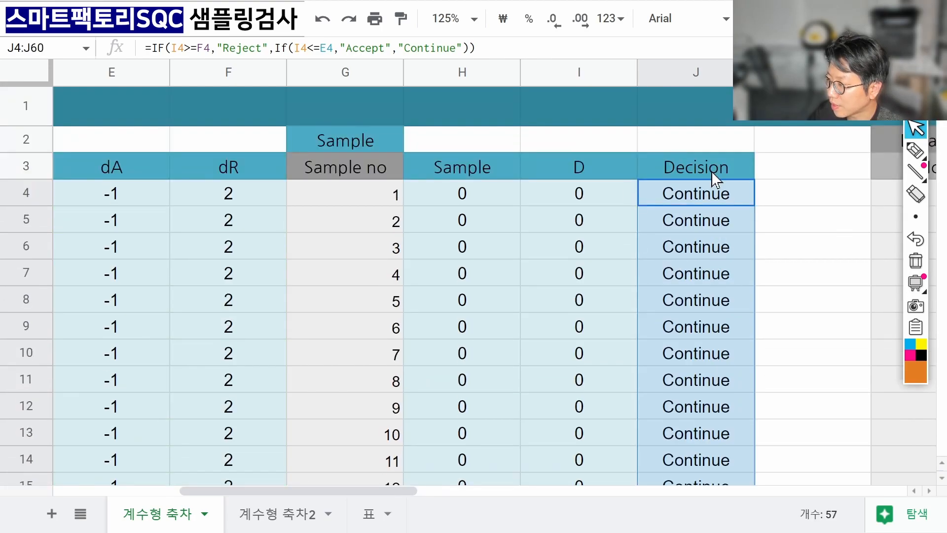
pyautogui.hotkey('ctrl', 'shift', 'f')
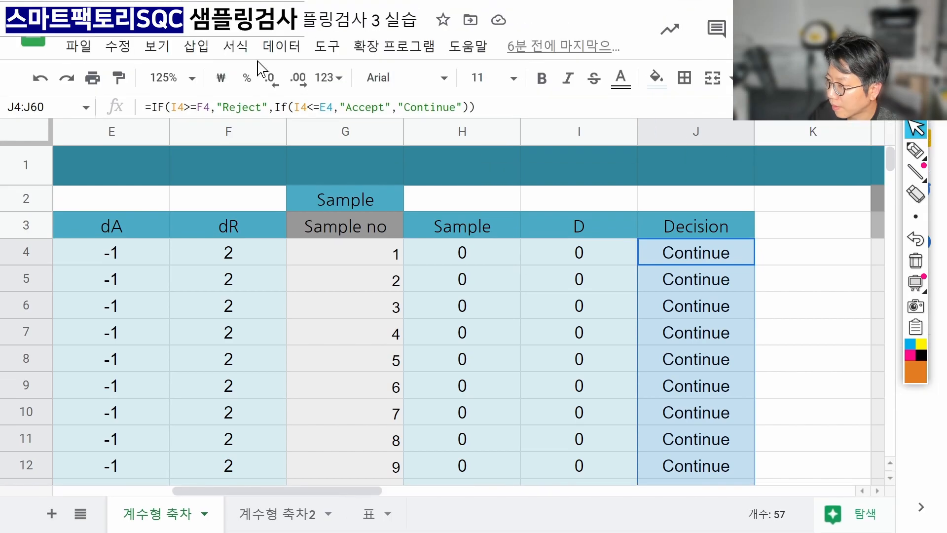
pyautogui.click(235, 47)
pyautogui.click(289, 365)
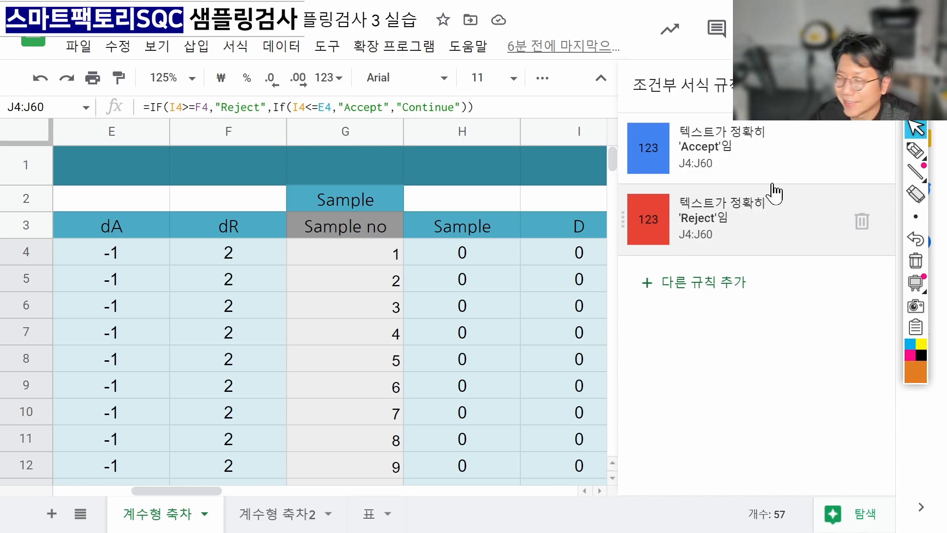
pyautogui.click(875, 84)
pyautogui.scroll(-8, 592, 247)
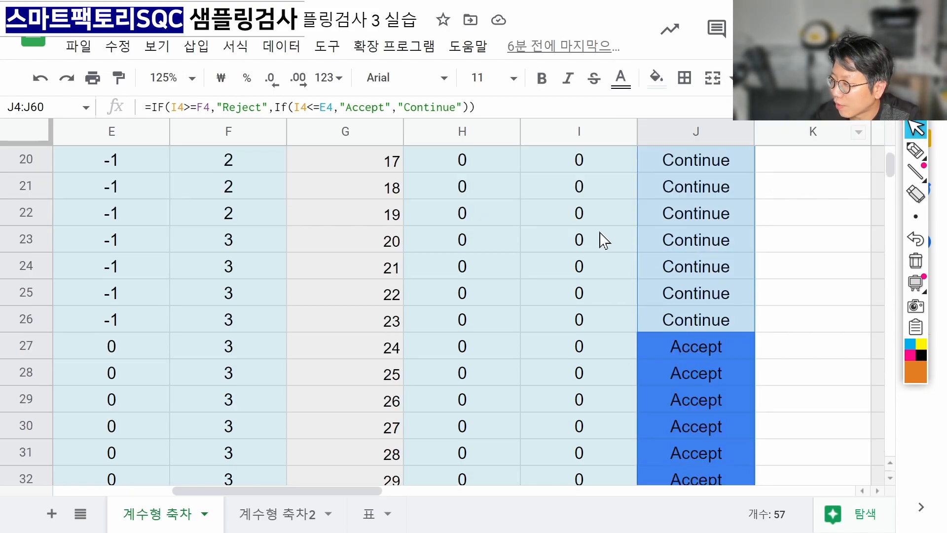
pyautogui.click(694, 240)
pyautogui.click(697, 196)
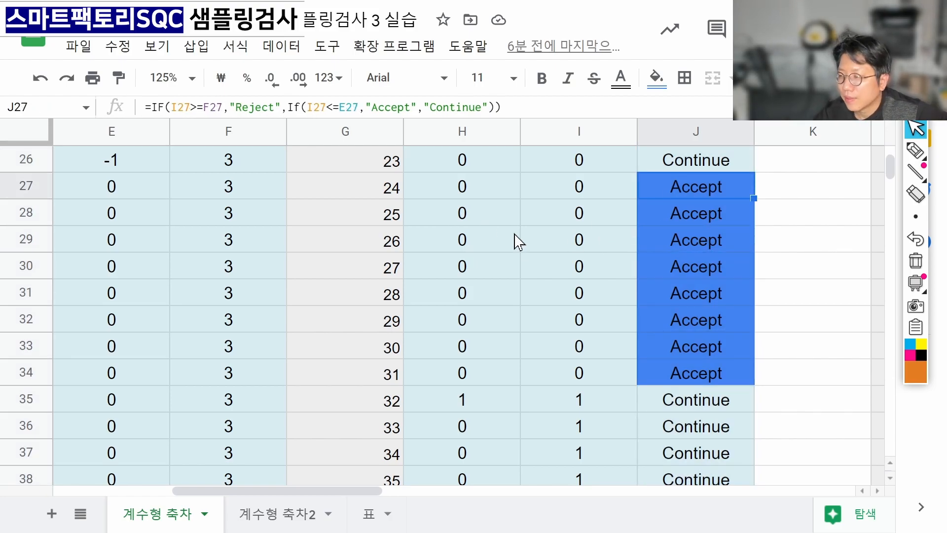
pyautogui.moveTo(386, 197); pyautogui.dragTo(725, 197)
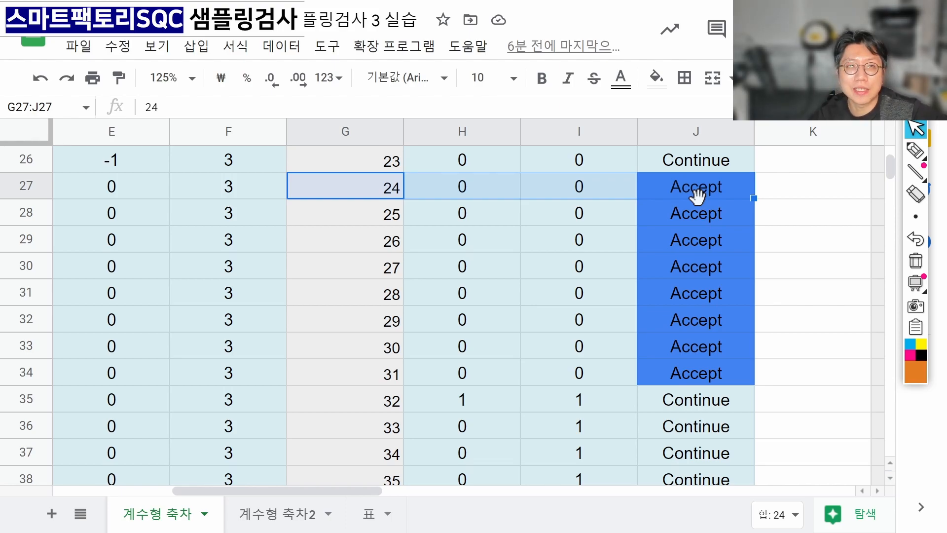
pyautogui.scroll(8, 364, 241)
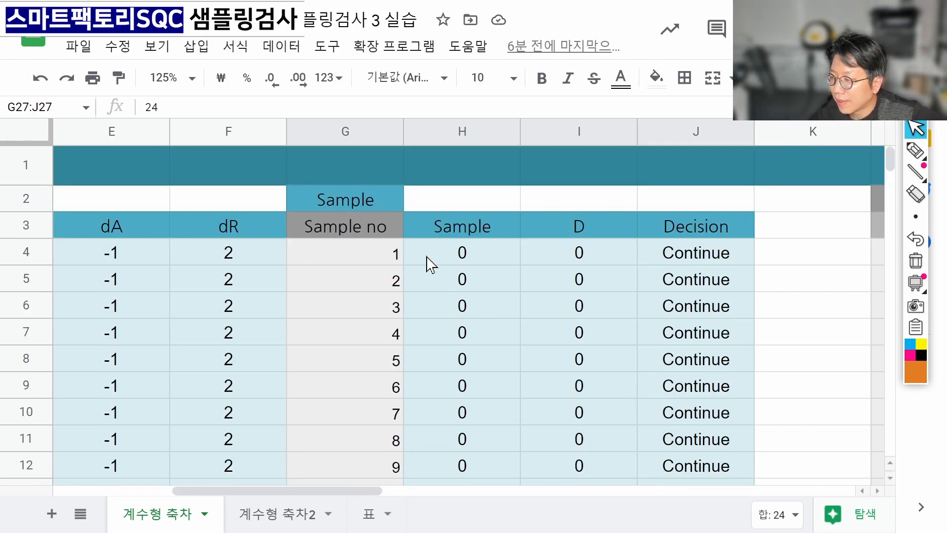
pyautogui.click(432, 261)
pyautogui.click(396, 260)
pyautogui.click(444, 259)
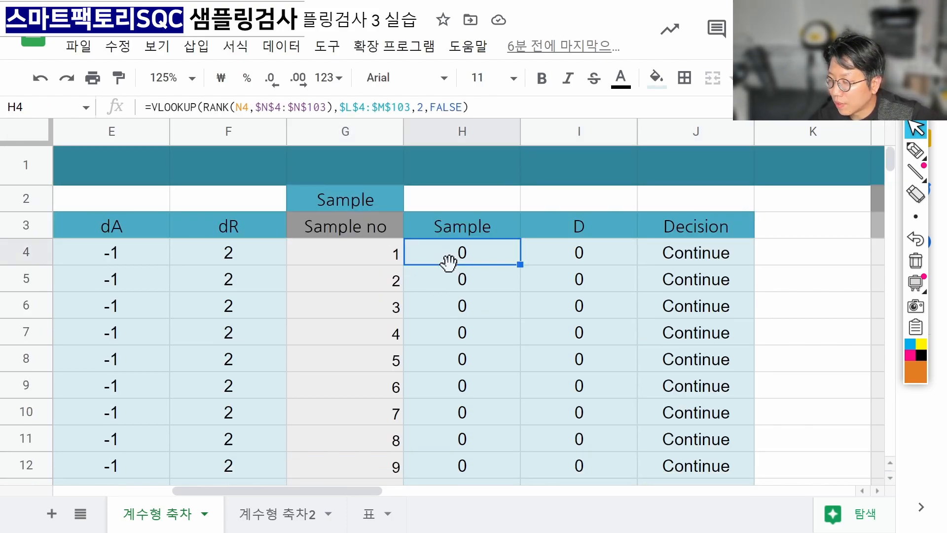
pyautogui.click(564, 262)
pyautogui.click(413, 287)
pyautogui.click(556, 288)
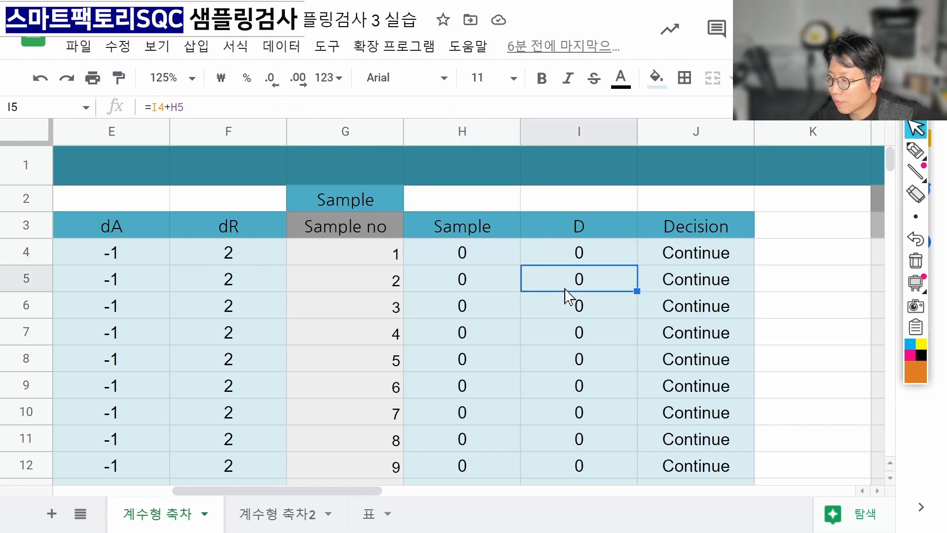
pyautogui.click(499, 313)
pyautogui.click(566, 314)
pyautogui.click(515, 339)
pyautogui.click(522, 341)
pyautogui.moveTo(153, 262); pyautogui.dragTo(144, 438)
pyautogui.moveTo(592, 256); pyautogui.dragTo(602, 344)
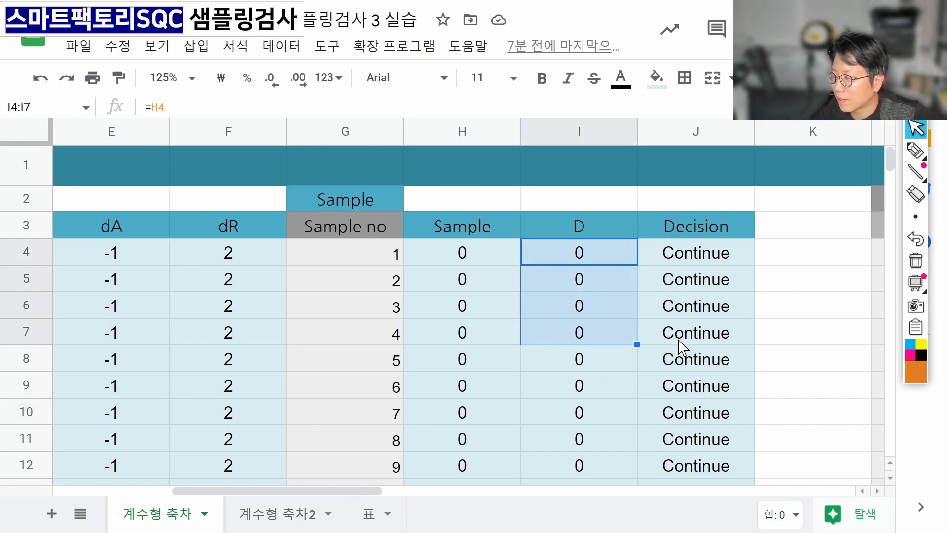
pyautogui.scroll(-10, 609, 332)
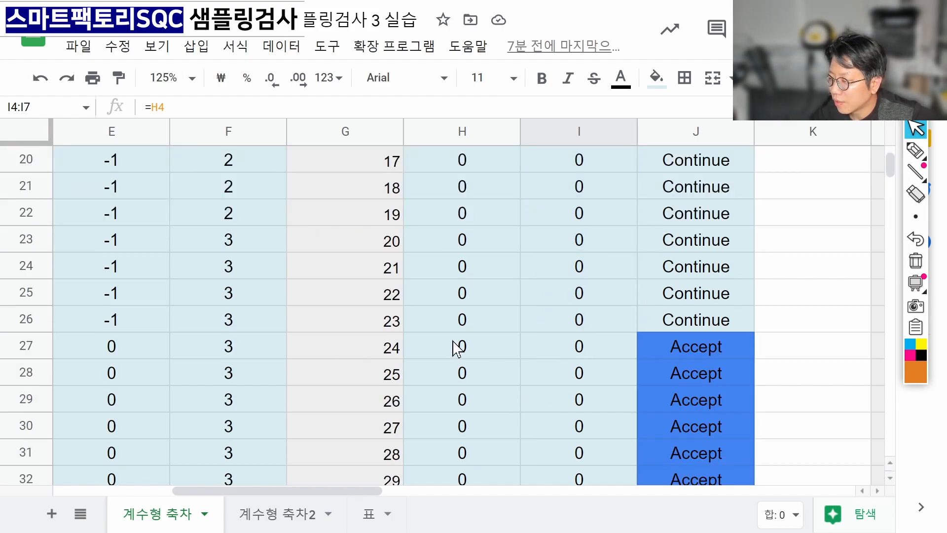
pyautogui.click(511, 353)
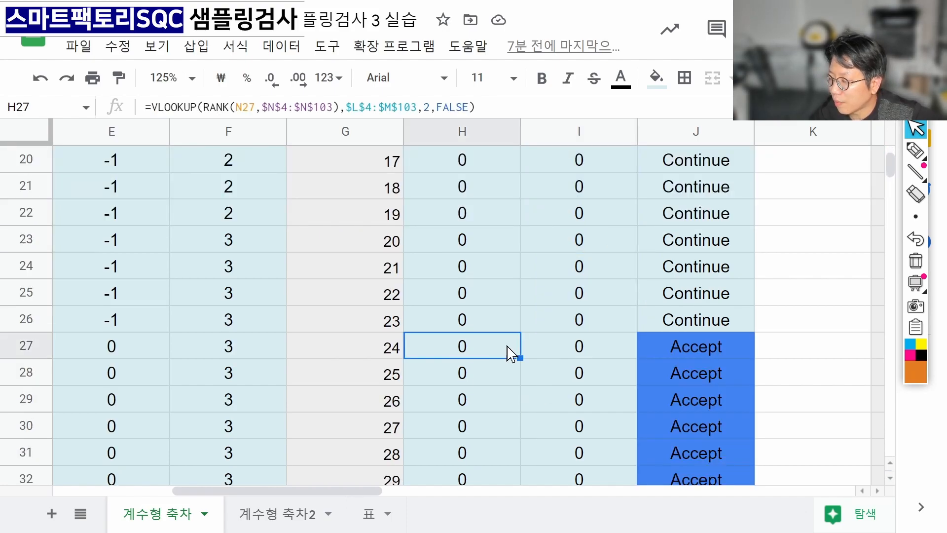
pyautogui.click(578, 361)
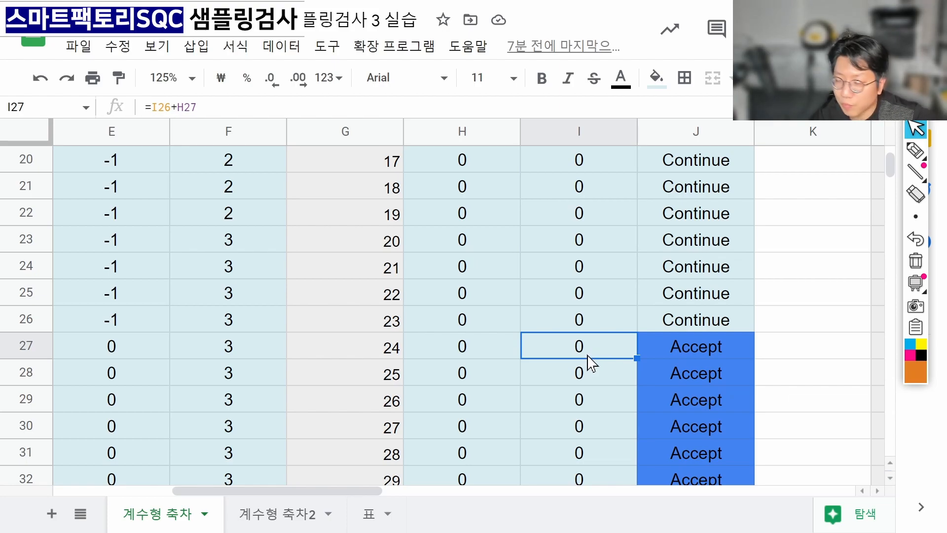
pyautogui.click(118, 350)
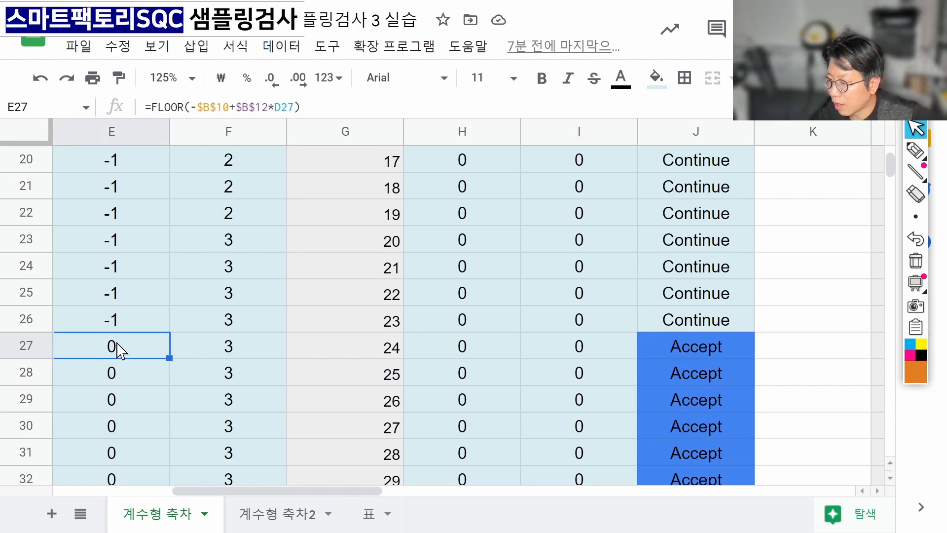
pyautogui.click(569, 352)
pyautogui.click(685, 354)
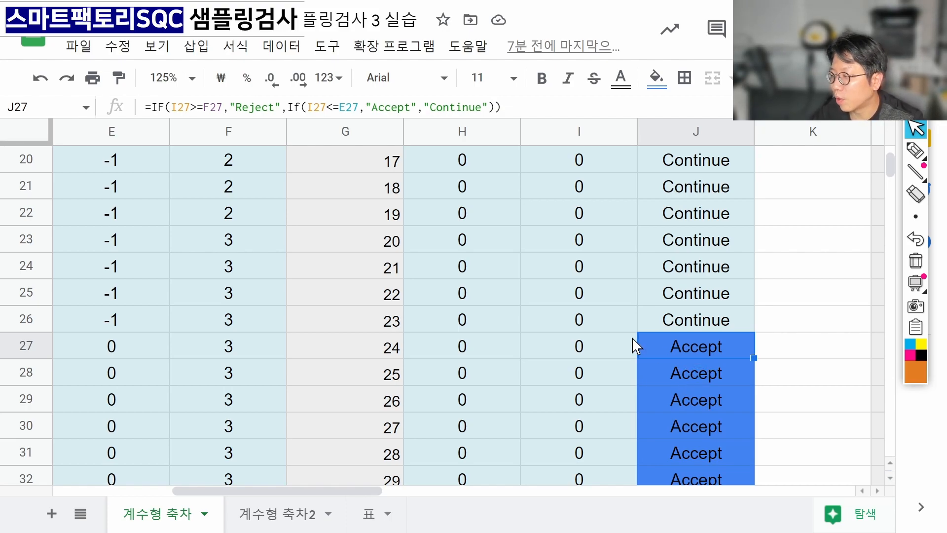
pyautogui.click(624, 351)
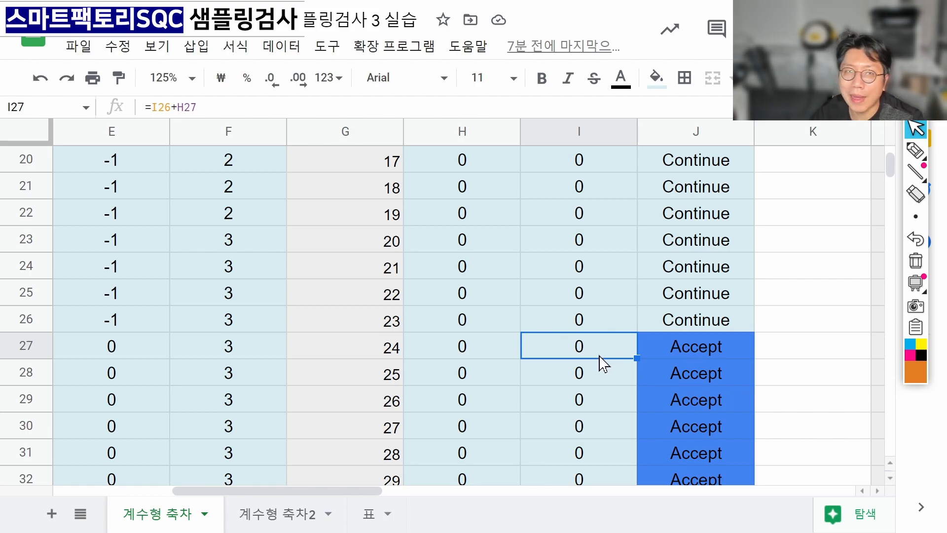
pyautogui.click(680, 351)
pyautogui.click(684, 267)
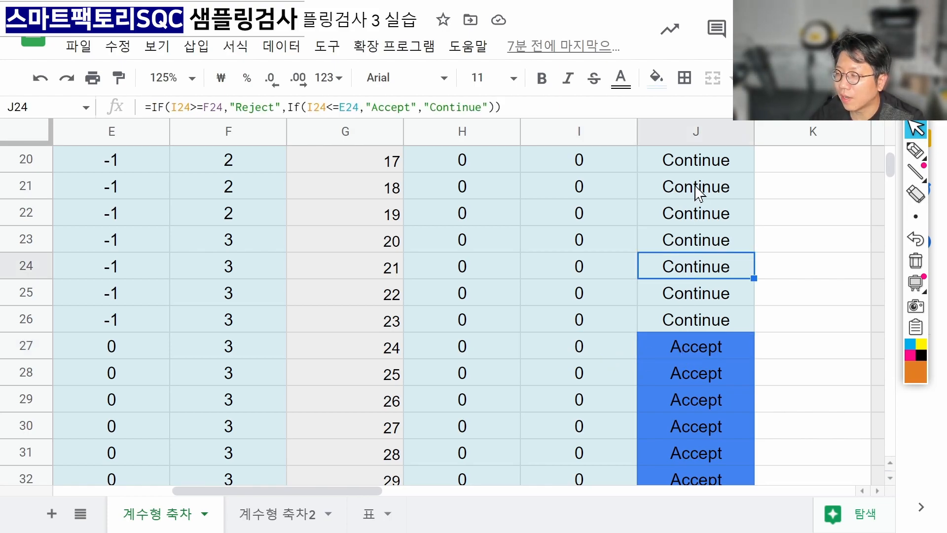
pyautogui.click(697, 190)
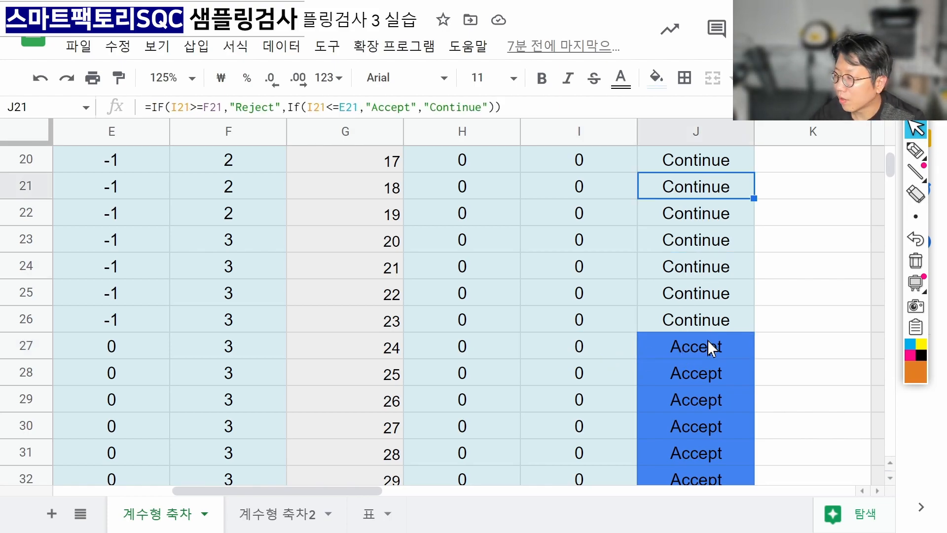
pyautogui.click(708, 339)
pyautogui.scroll(-5, 708, 345)
pyautogui.click(700, 400)
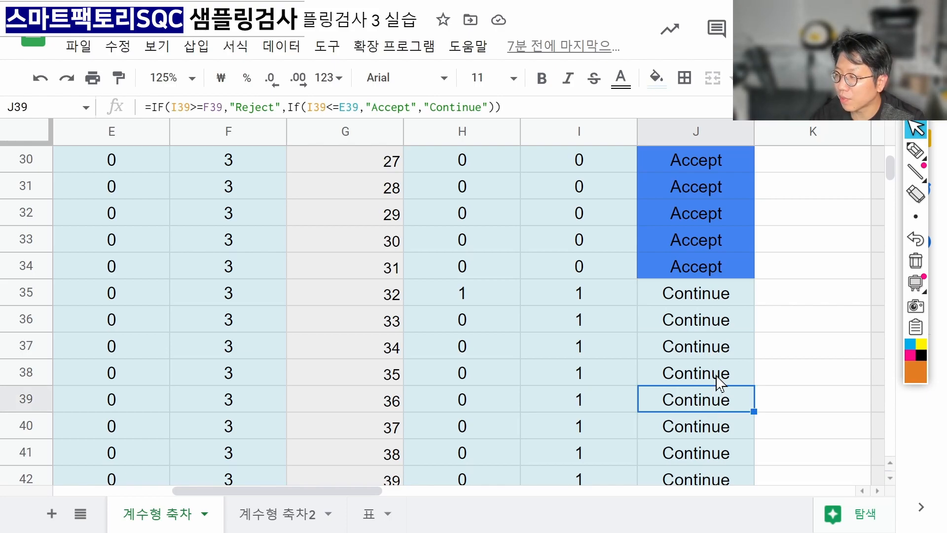
pyautogui.scroll(5, 716, 379)
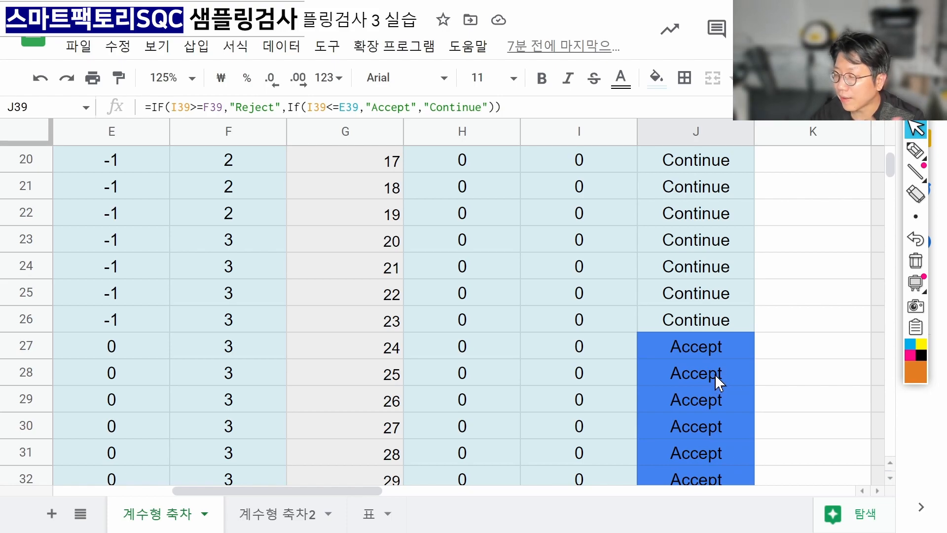
pyautogui.moveTo(715, 352); pyautogui.dragTo(482, 351)
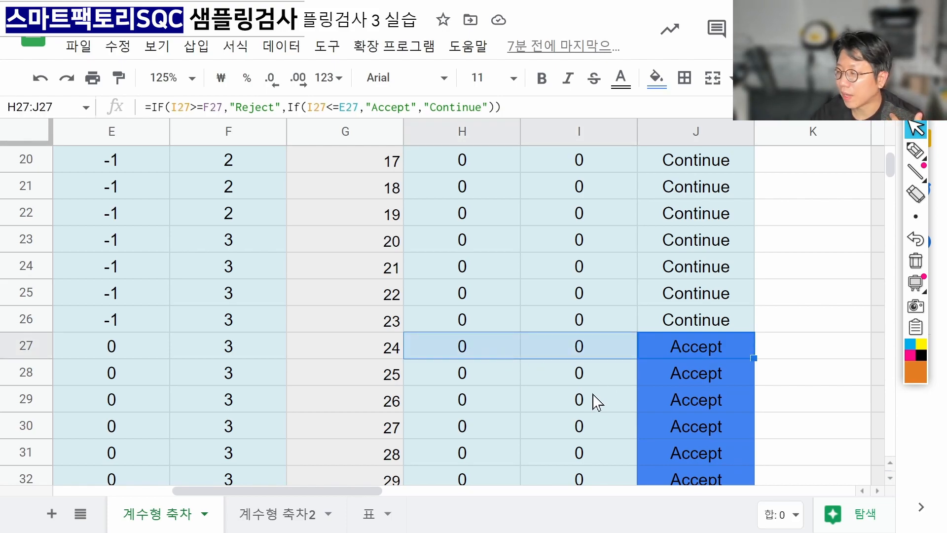
pyautogui.click(484, 406)
pyautogui.write('1')
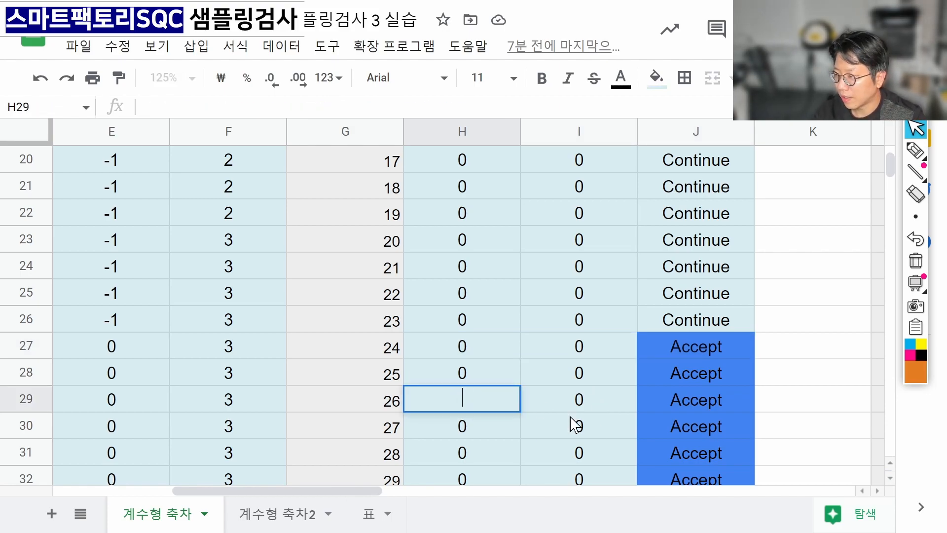
pyautogui.press('Return')
pyautogui.write('1')
pyautogui.press('Return')
pyautogui.write('1')
pyautogui.press('Return')
pyautogui.write('1')
pyautogui.press('Return')
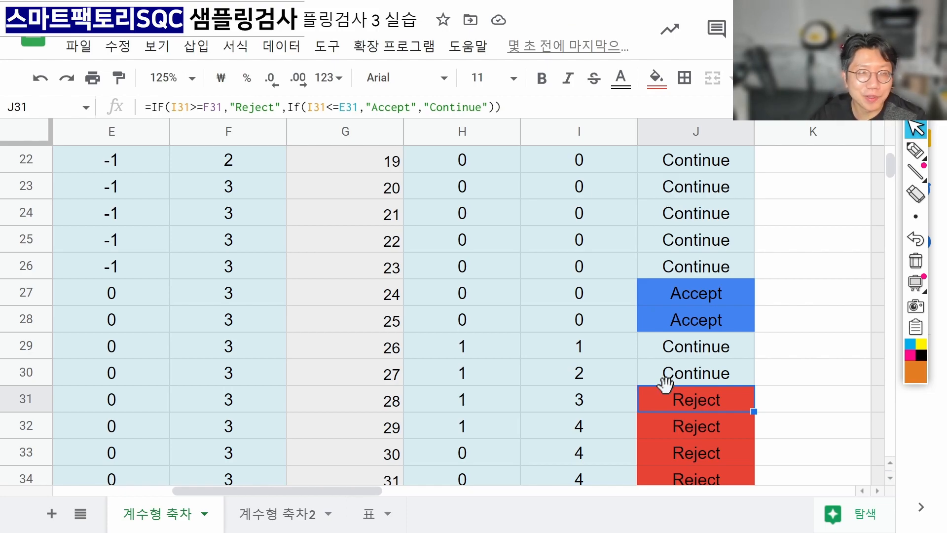
pyautogui.hotkey('ctrl', 'z')
pyautogui.hotkey('ctrl', 'z')
pyautogui.hotkey('ctrl', 'z')
pyautogui.hotkey('ctrl', 'z')
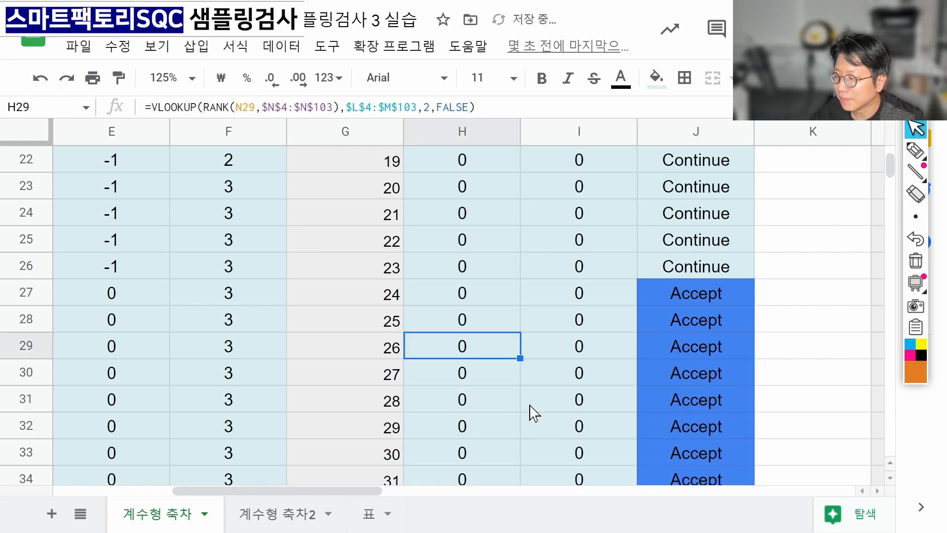
pyautogui.click(704, 377)
pyautogui.click(713, 296)
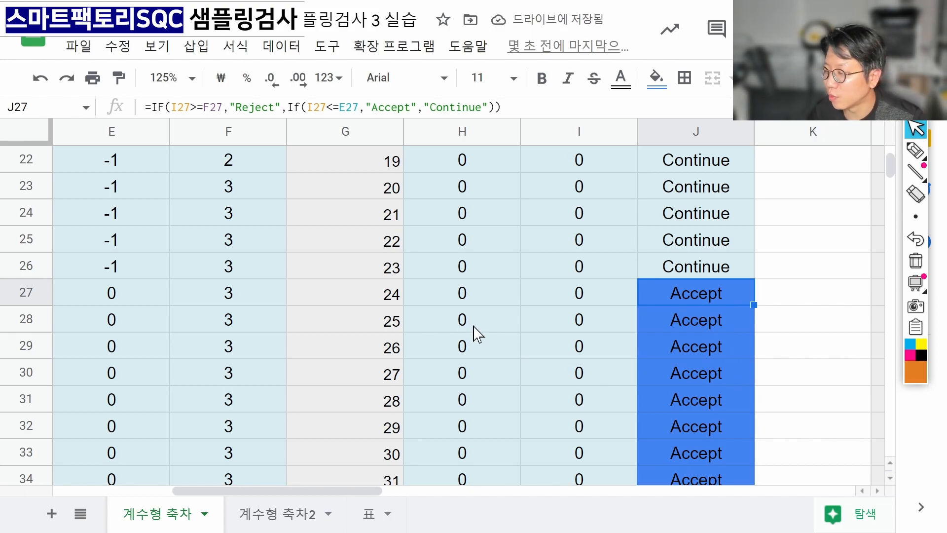
pyautogui.moveTo(474, 326); pyautogui.dragTo(697, 431)
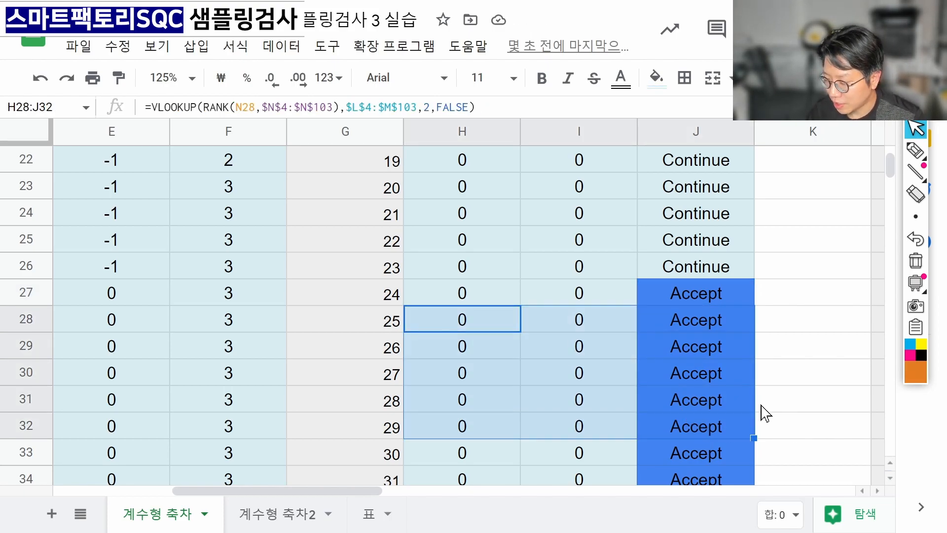
pyautogui.press('Delete')
pyautogui.hotkey('ctrl', 'z')
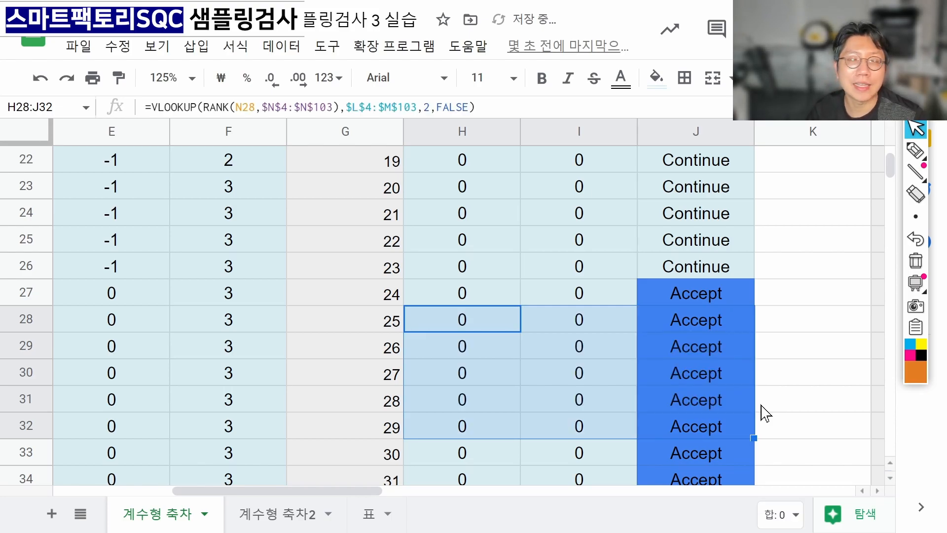
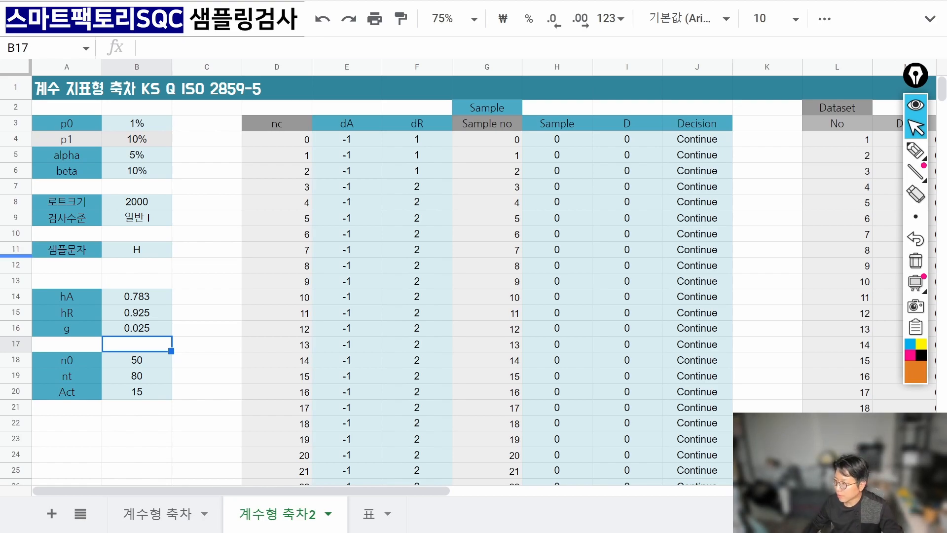
# Zoom the sheet to 125% and select the p0–beta inputs A3:B6, comparing with the 계수형 축차 tab.
pyautogui.click(474, 20)
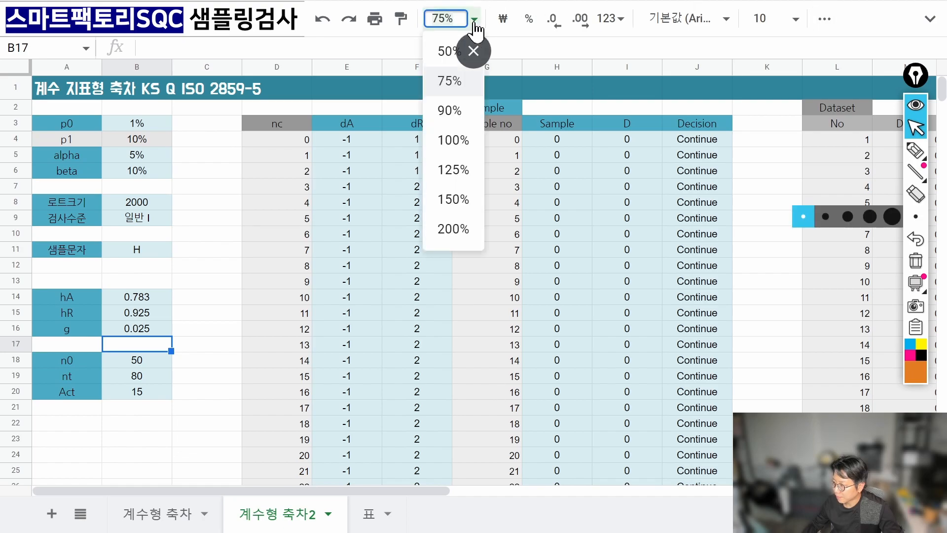
pyautogui.click(458, 168)
pyautogui.click(241, 178)
pyautogui.moveTo(127, 177); pyautogui.dragTo(230, 248)
pyautogui.click(192, 518)
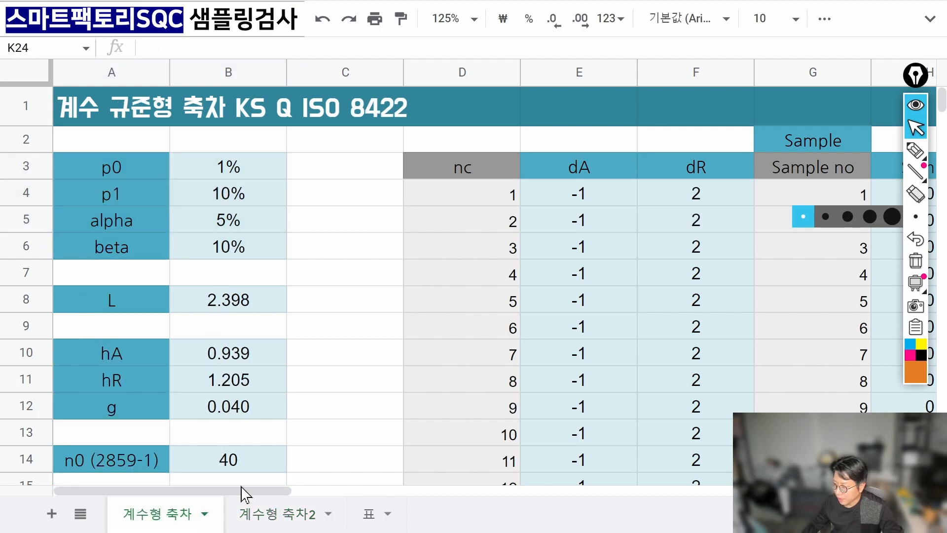
pyautogui.click(250, 522)
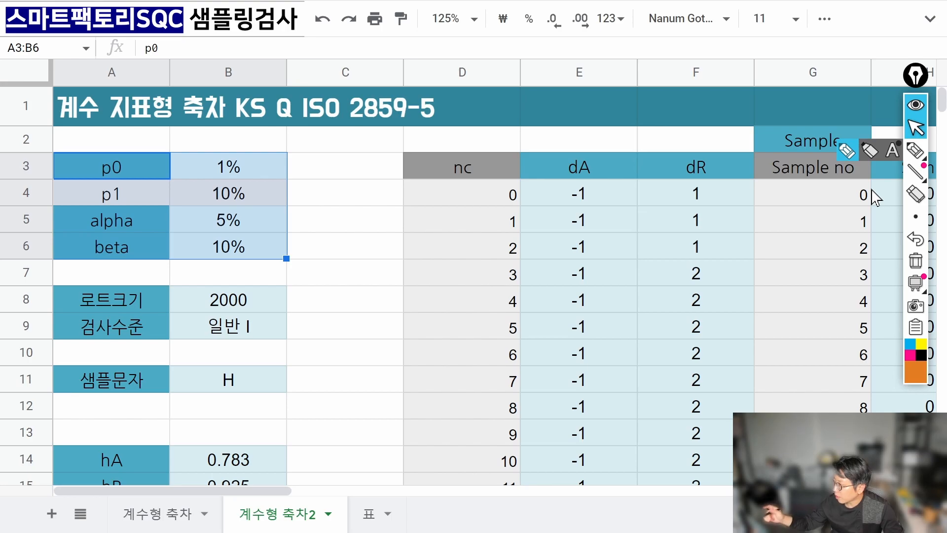
# Highlight 지표형 in the title with the screen pen, sketch a note, then erase it.
pyautogui.click(915, 149)
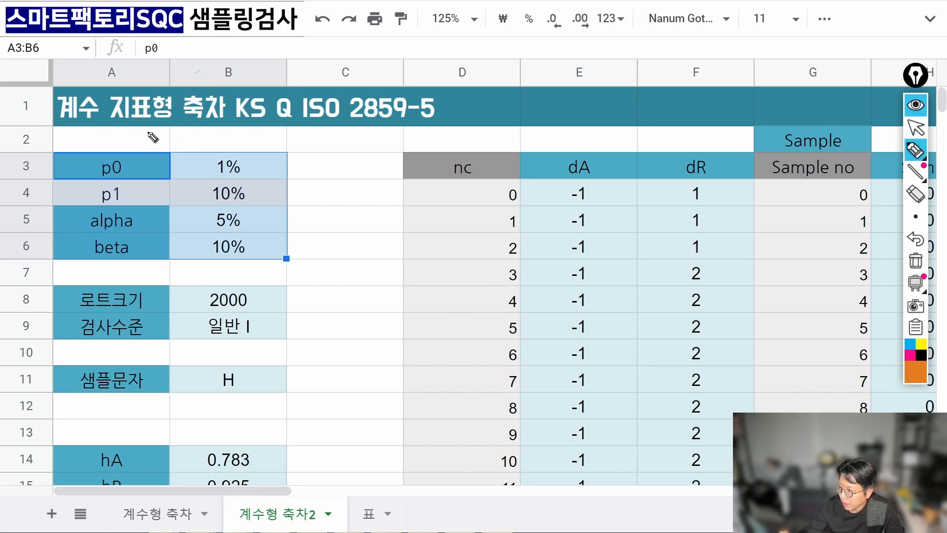
pyautogui.moveTo(152, 138)
pyautogui.mouseDown()
pyautogui.moveTo(168, 138)
pyautogui.moveTo(120, 127)
pyautogui.moveTo(139, 123)
pyautogui.mouseUp()
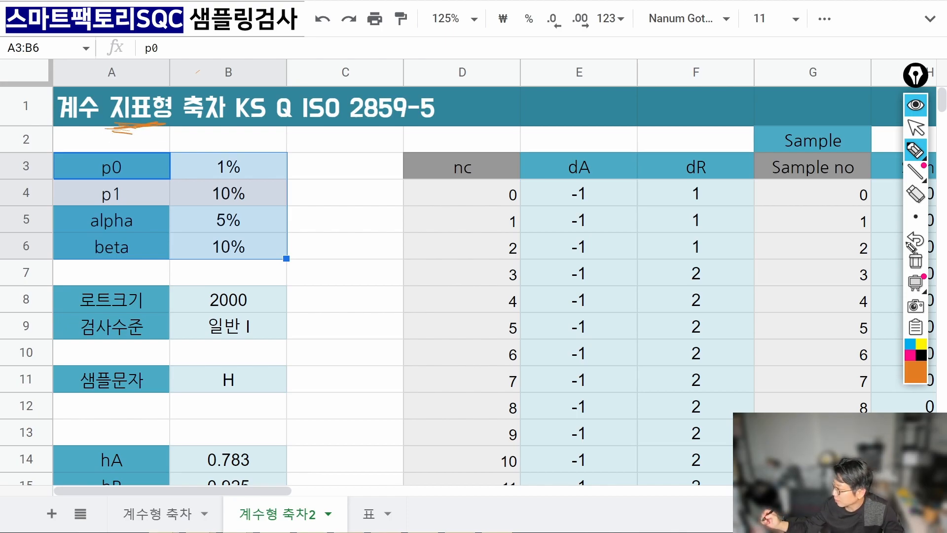
pyautogui.click(915, 216)
pyautogui.click(860, 216)
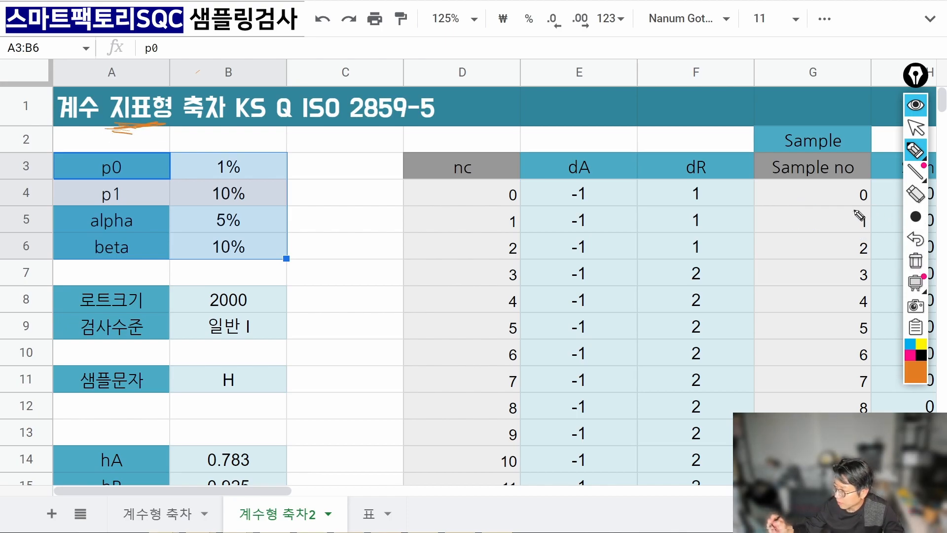
pyautogui.moveTo(126, 146)
pyautogui.mouseDown()
pyautogui.moveTo(157, 134)
pyautogui.moveTo(148, 119)
pyautogui.moveTo(173, 111)
pyautogui.moveTo(198, 131)
pyautogui.mouseUp()
pyautogui.click(916, 260)
pyautogui.click(915, 216)
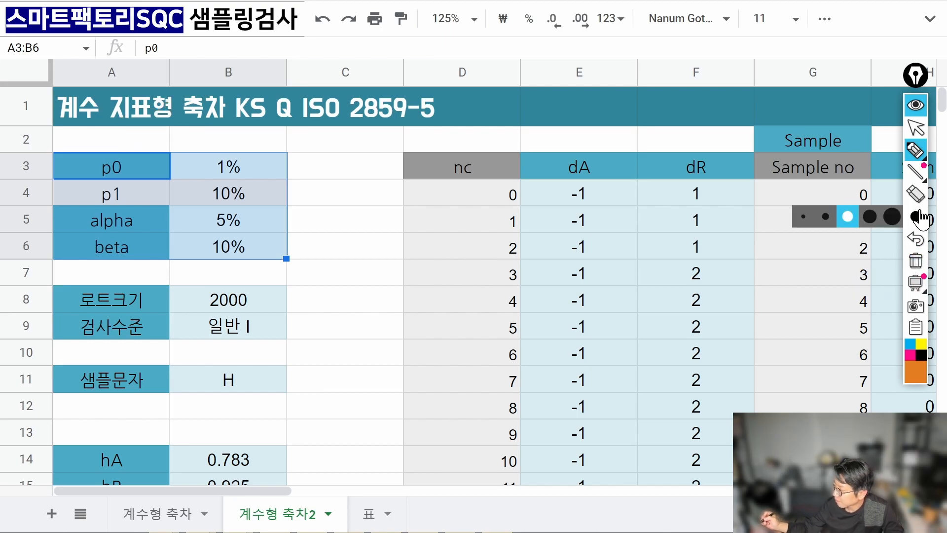
pyautogui.click(864, 221)
# Annotate AQL above p0, circle p0 and its 1% value, and mark p1, alpha and beta.
pyautogui.moveTo(128, 148)
pyautogui.mouseDown()
pyautogui.moveTo(134, 125)
pyautogui.moveTo(133, 145)
pyautogui.moveTo(178, 140)
pyautogui.mouseUp()
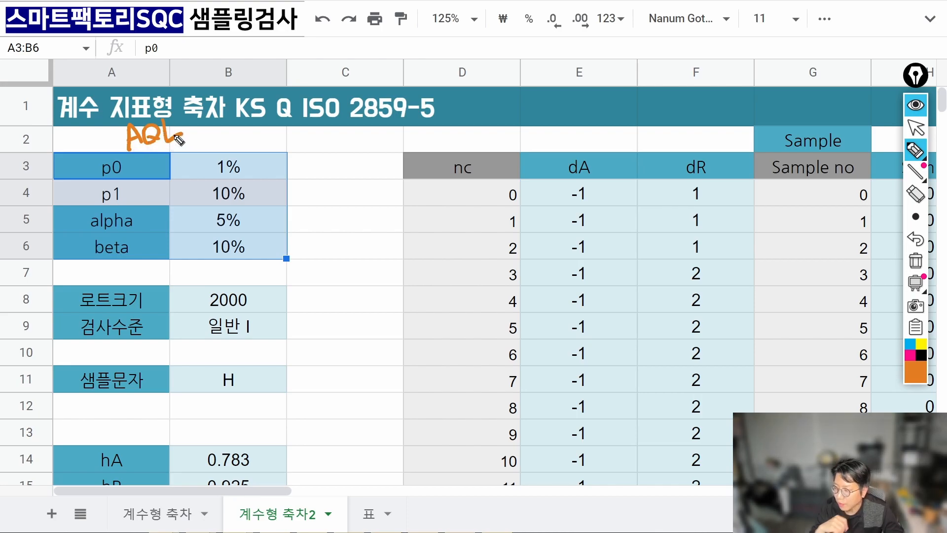
pyautogui.moveTo(121, 183)
pyautogui.mouseDown()
pyautogui.moveTo(115, 154)
pyautogui.moveTo(128, 140)
pyautogui.mouseUp()
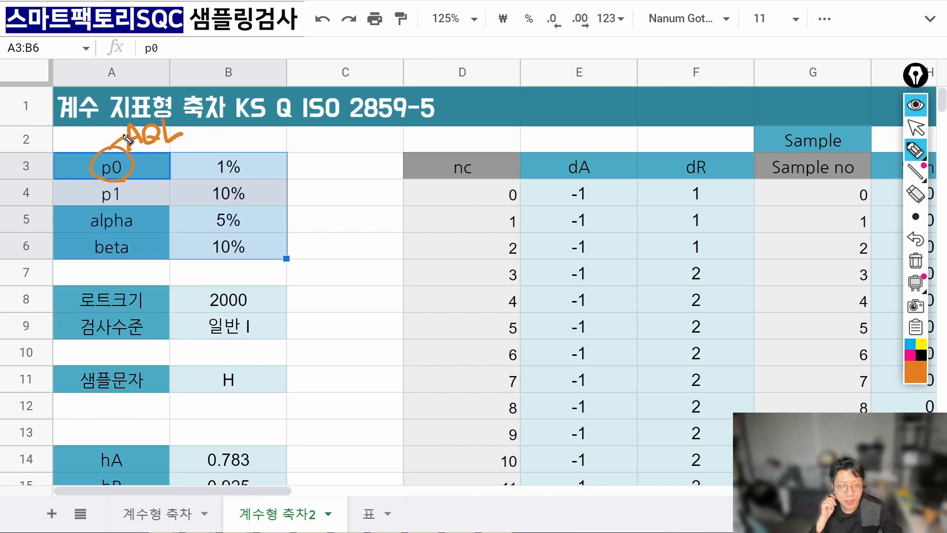
pyautogui.moveTo(291, 191); pyautogui.dragTo(340, 166)
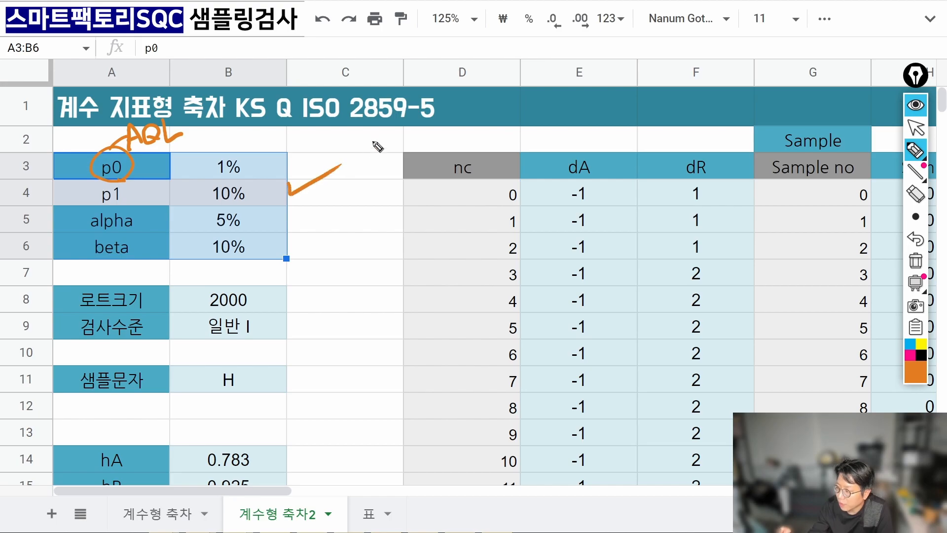
pyautogui.moveTo(291, 197); pyautogui.dragTo(402, 153)
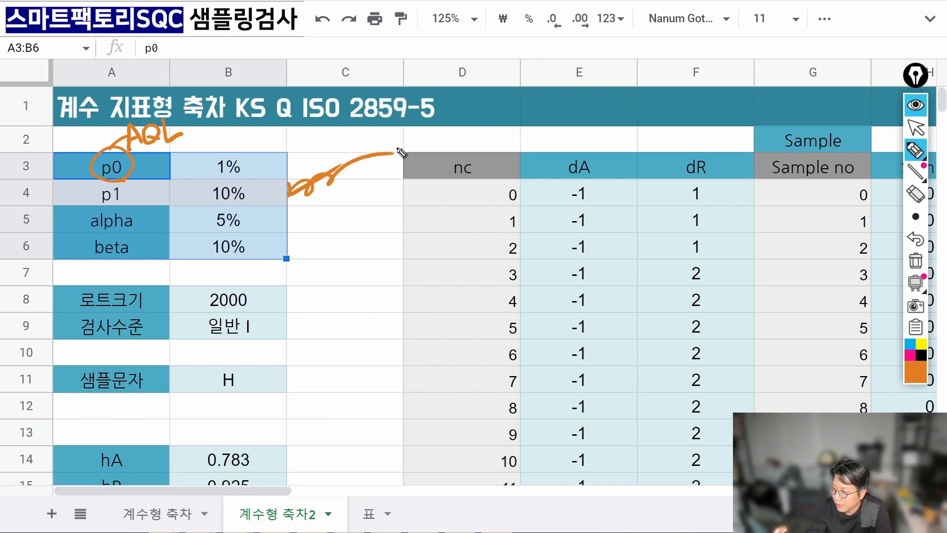
pyautogui.moveTo(232, 184)
pyautogui.mouseDown()
pyautogui.moveTo(250, 180)
pyautogui.moveTo(218, 172)
pyautogui.mouseUp()
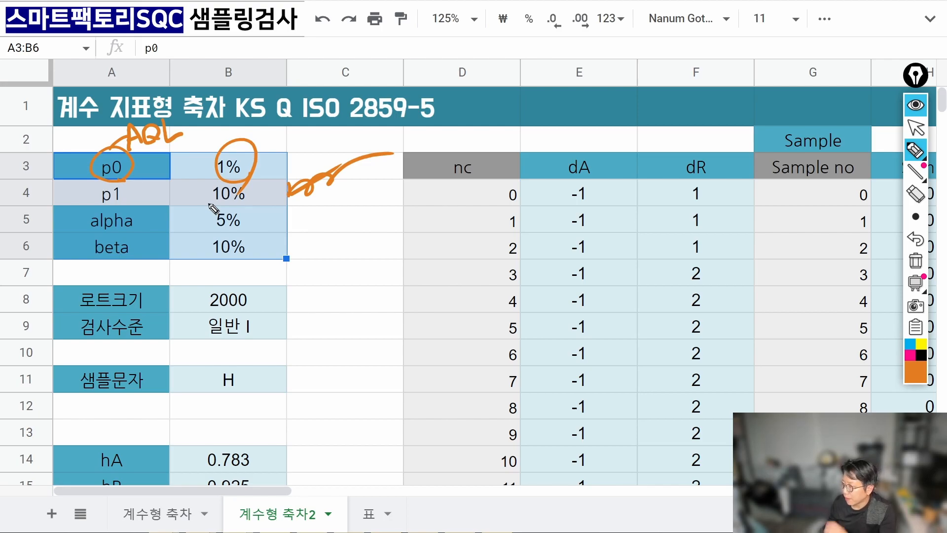
pyautogui.moveTo(284, 201); pyautogui.dragTo(281, 264)
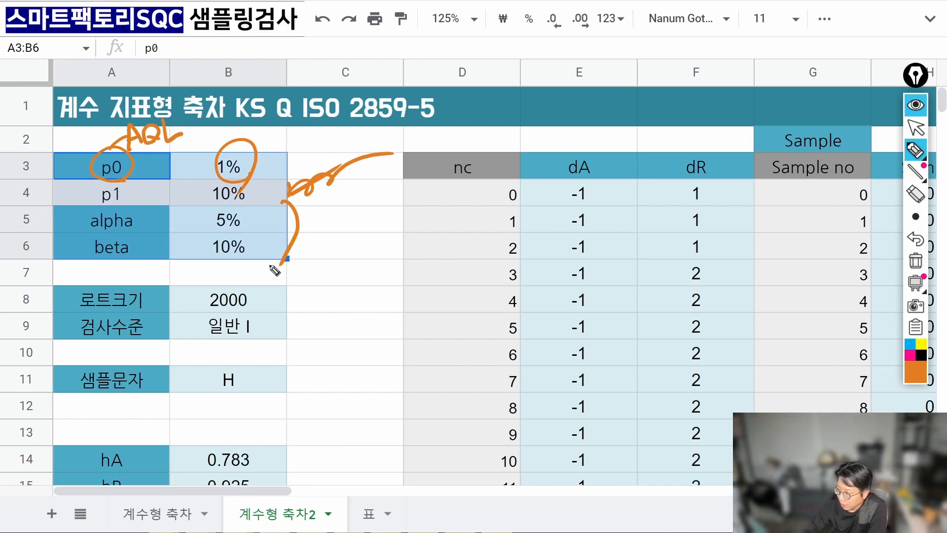
# Mark lot size 2000, inspection level 일반 I and the 샘플문자 row, then clear all annotations.
pyautogui.moveTo(263, 296); pyautogui.dragTo(287, 284)
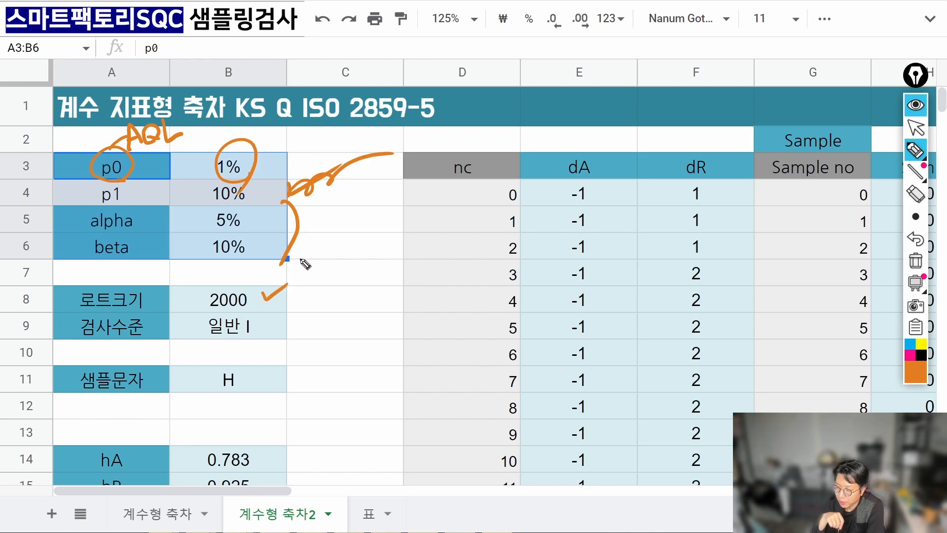
pyautogui.moveTo(267, 323); pyautogui.dragTo(300, 305)
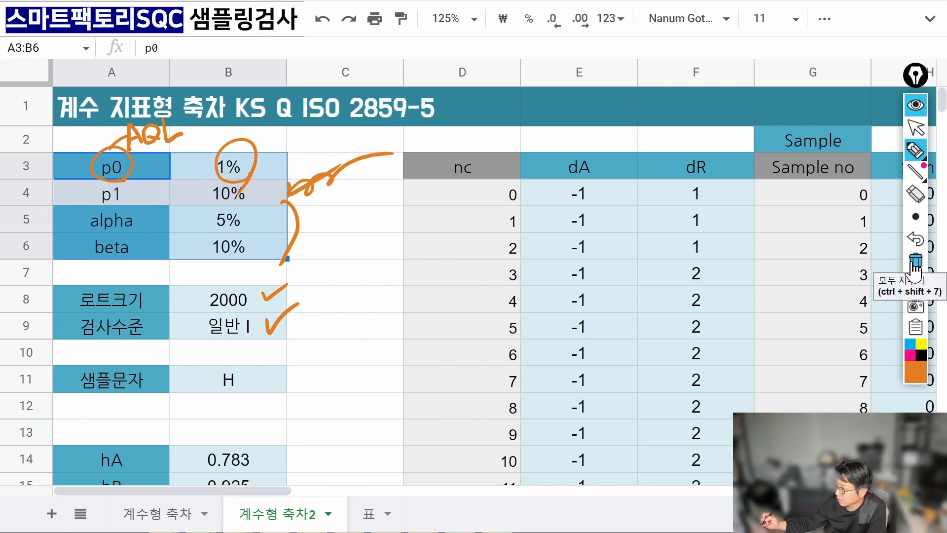
pyautogui.moveTo(70, 351)
pyautogui.mouseDown()
pyautogui.moveTo(71, 363)
pyautogui.moveTo(168, 412)
pyautogui.moveTo(254, 352)
pyautogui.moveTo(71, 366)
pyautogui.mouseUp()
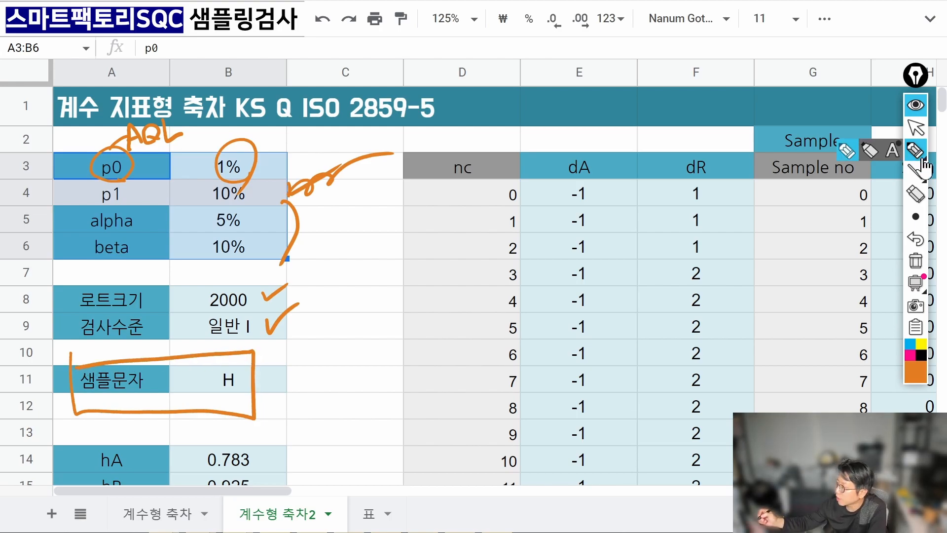
pyautogui.moveTo(249, 343)
pyautogui.mouseDown()
pyautogui.moveTo(275, 323)
pyautogui.moveTo(267, 350)
pyautogui.mouseUp()
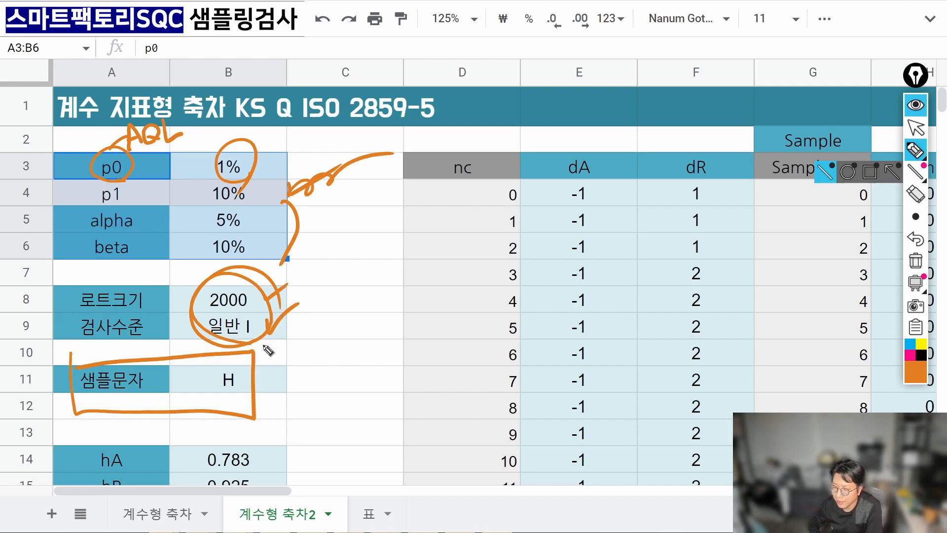
pyautogui.click(916, 260)
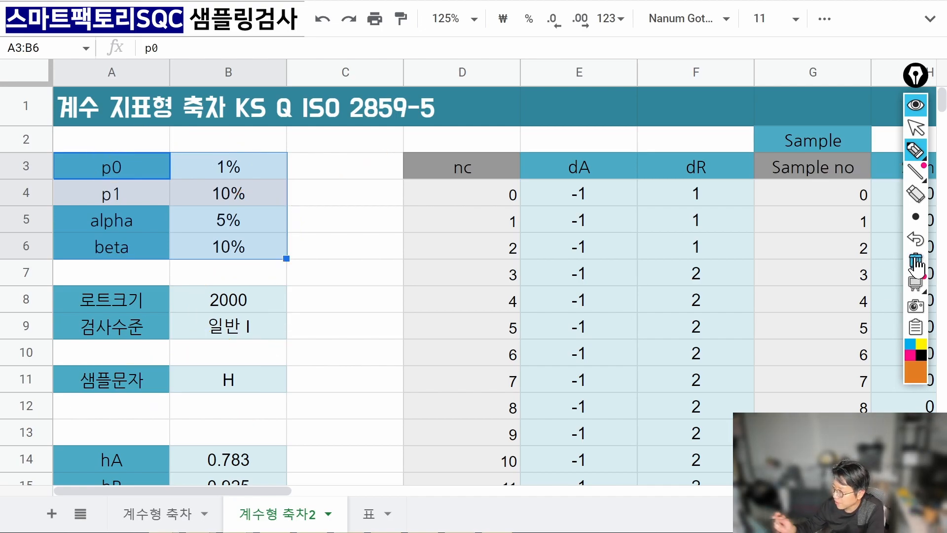
pyautogui.click(916, 127)
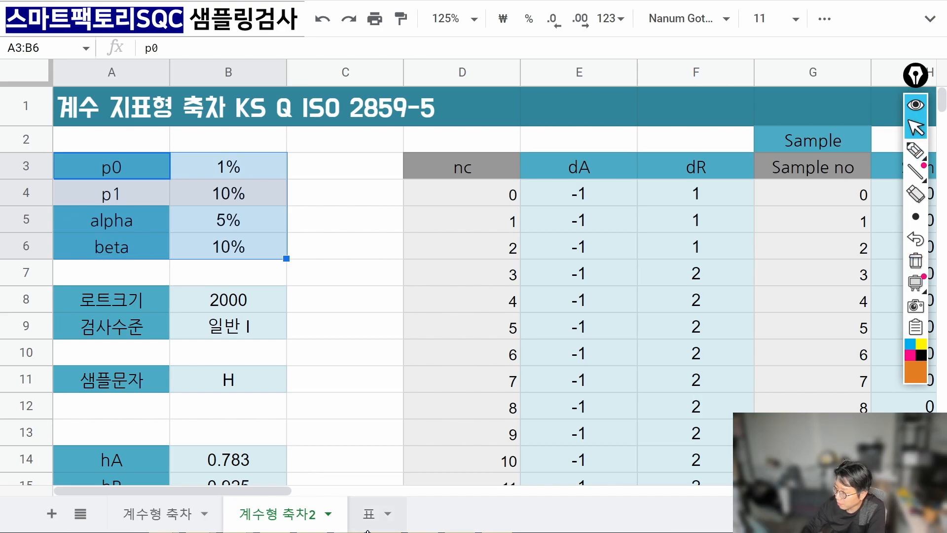
pyautogui.click(370, 523)
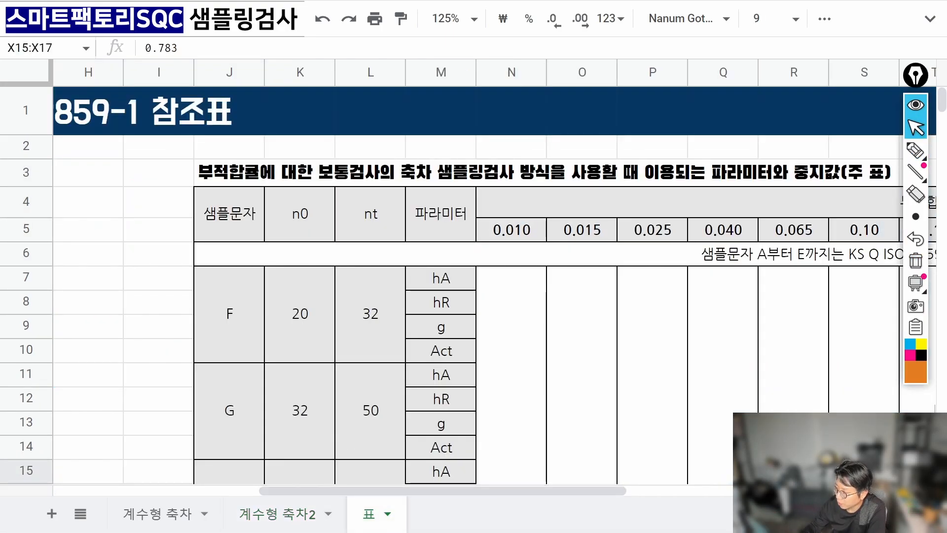
pyautogui.moveTo(362, 491); pyautogui.dragTo(156, 495)
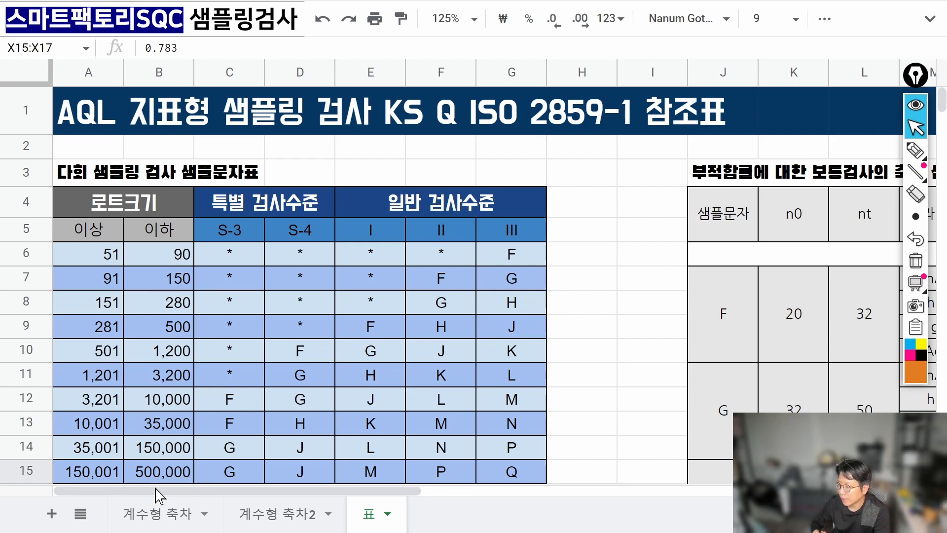
pyautogui.click(281, 514)
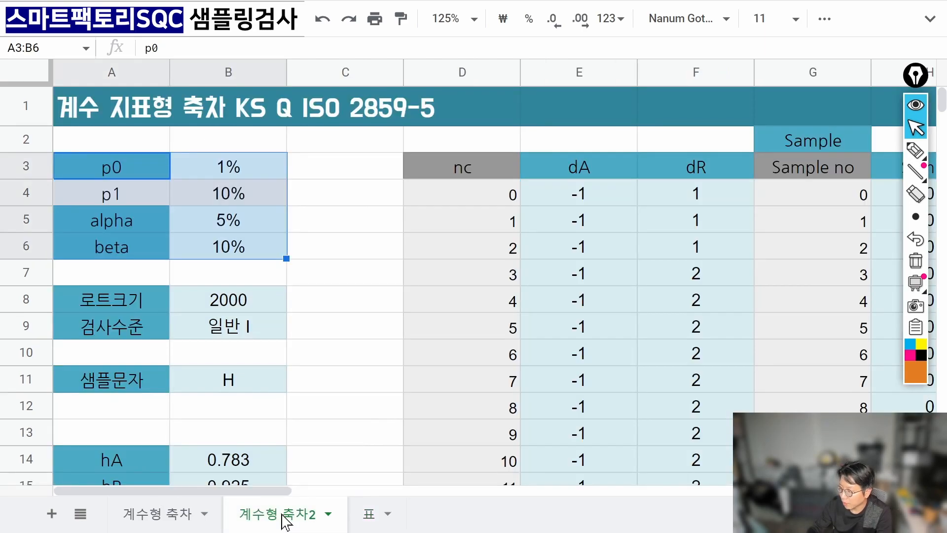
pyautogui.click(374, 514)
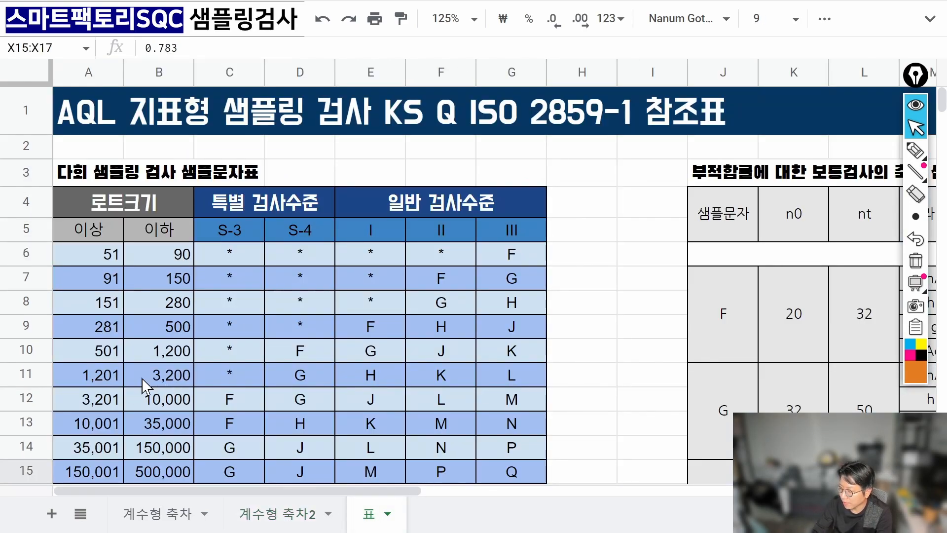
pyautogui.click(116, 374)
pyautogui.click(168, 385)
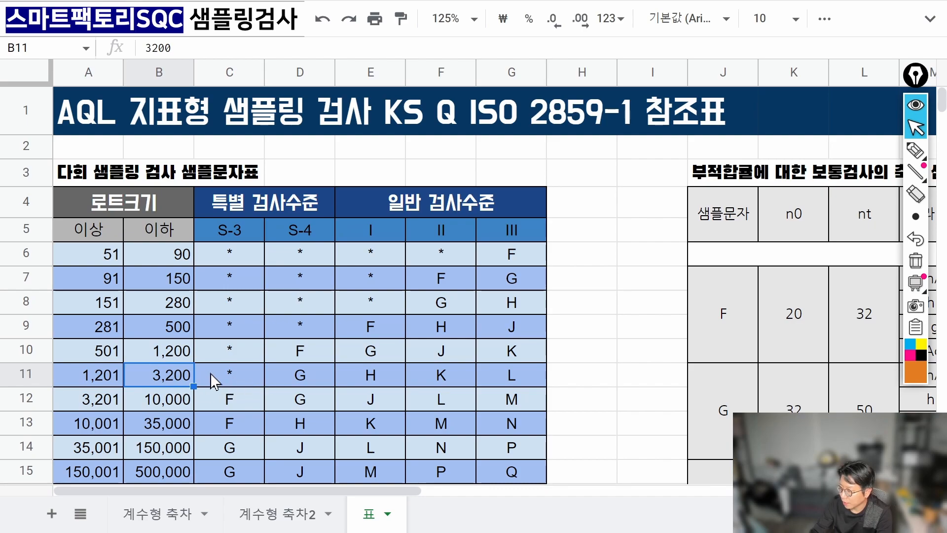
pyautogui.click(375, 377)
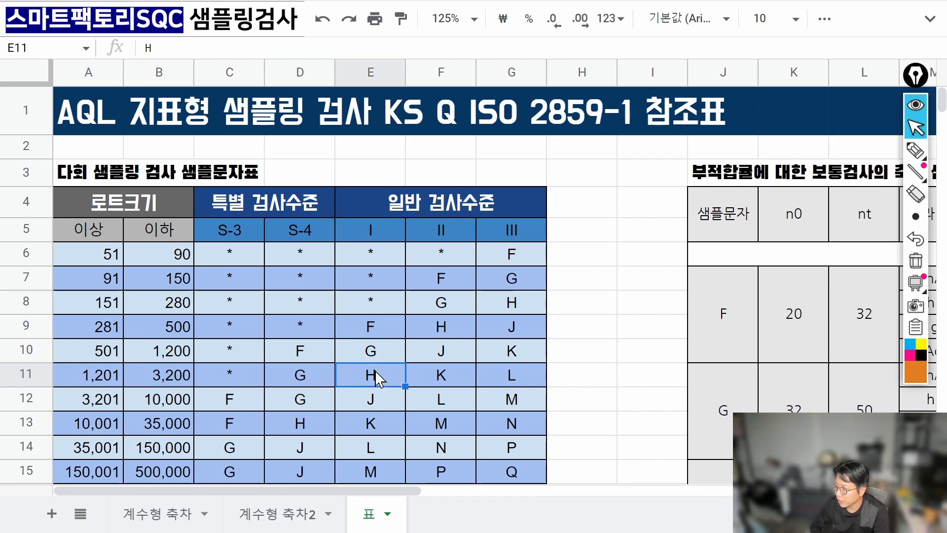
pyautogui.click(915, 149)
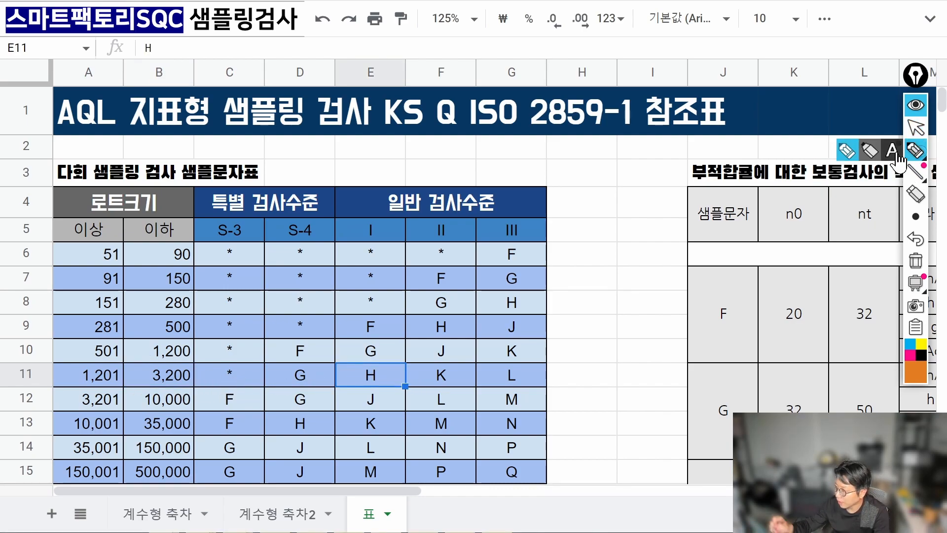
pyautogui.moveTo(387, 367)
pyautogui.mouseDown()
pyautogui.moveTo(357, 378)
pyautogui.moveTo(380, 360)
pyautogui.mouseUp()
pyautogui.moveTo(381, 227)
pyautogui.mouseDown()
pyautogui.moveTo(387, 360)
pyautogui.moveTo(392, 351)
pyautogui.mouseUp()
pyautogui.moveTo(198, 377)
pyautogui.mouseDown()
pyautogui.moveTo(355, 376)
pyautogui.moveTo(336, 389)
pyautogui.mouseUp()
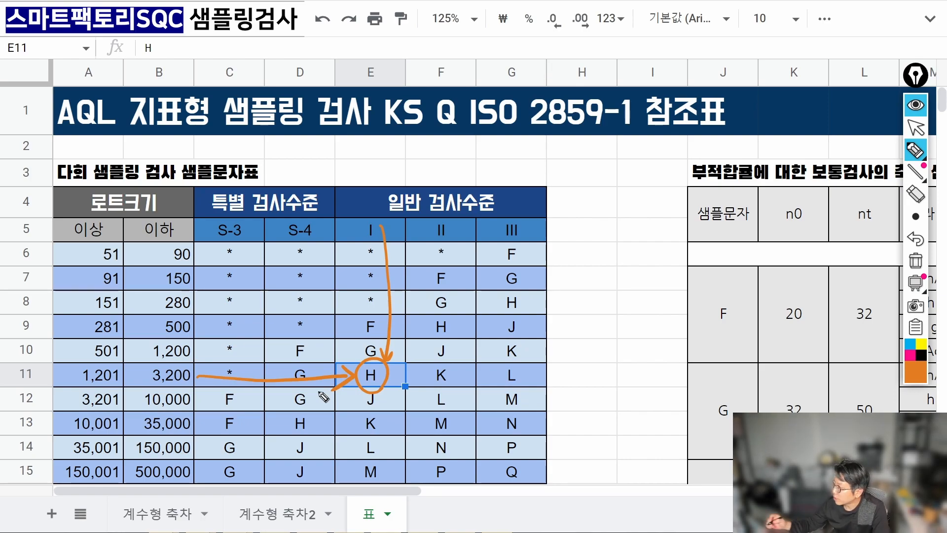
pyautogui.click(915, 260)
pyautogui.click(917, 126)
pyautogui.click(278, 514)
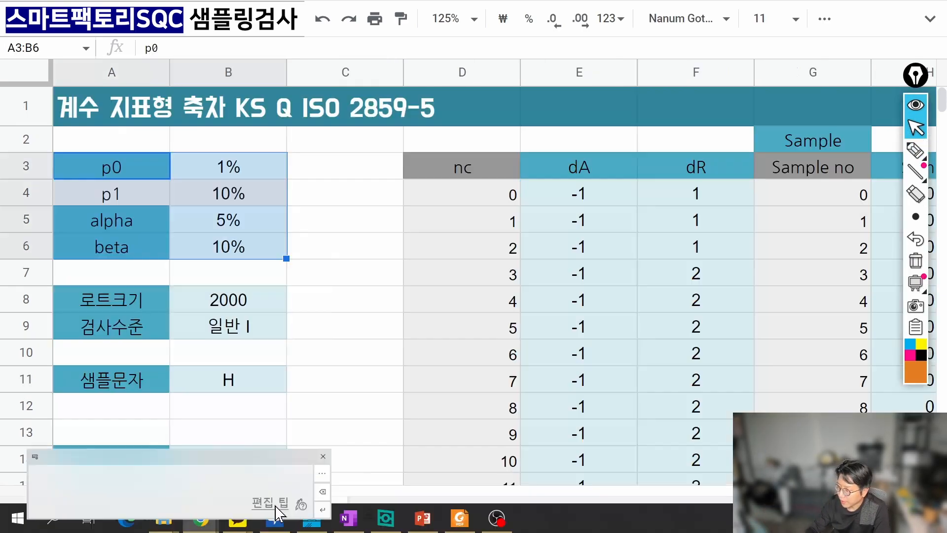
# Circle the p0 value 1% and sample letter H on screen with the highlighter.
pyautogui.click(247, 368)
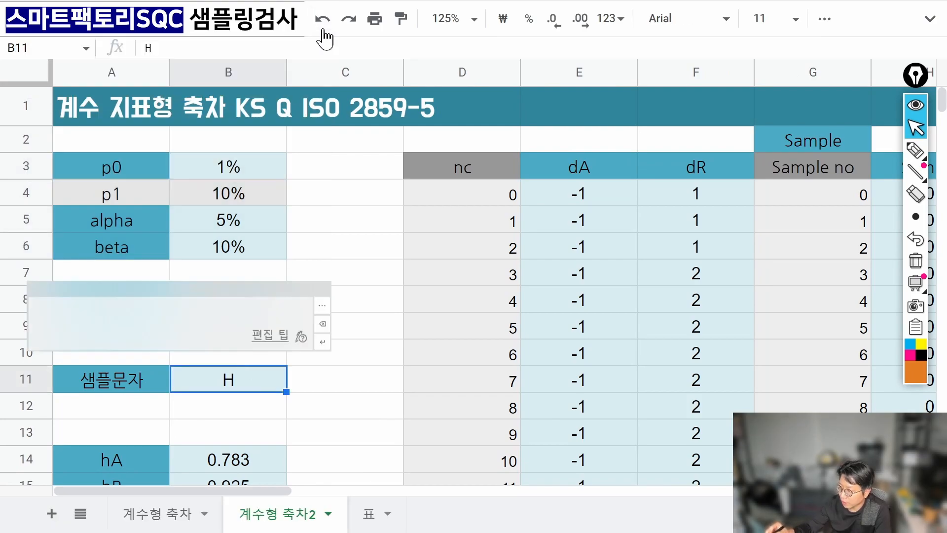
pyautogui.click(234, 164)
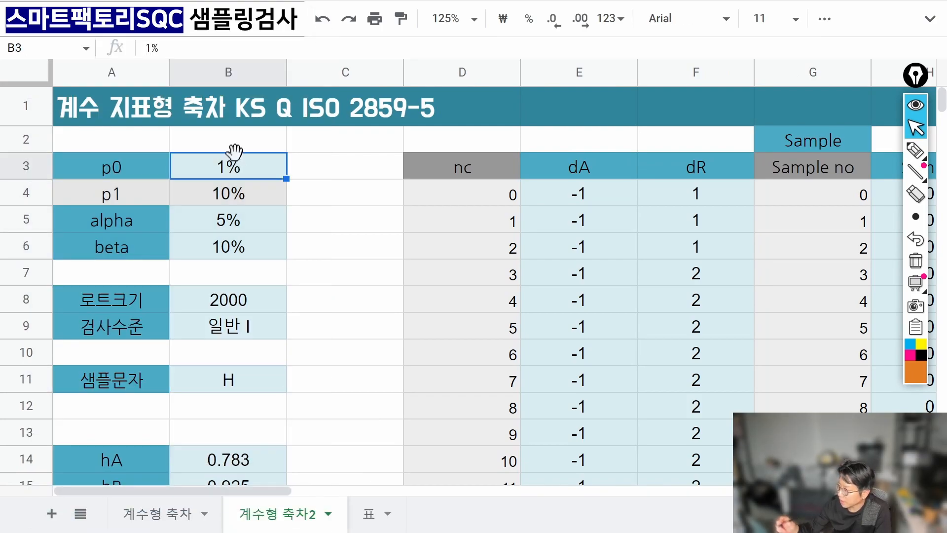
pyautogui.click(916, 149)
pyautogui.moveTo(242, 146)
pyautogui.mouseDown()
pyautogui.moveTo(210, 170)
pyautogui.moveTo(249, 188)
pyautogui.mouseUp()
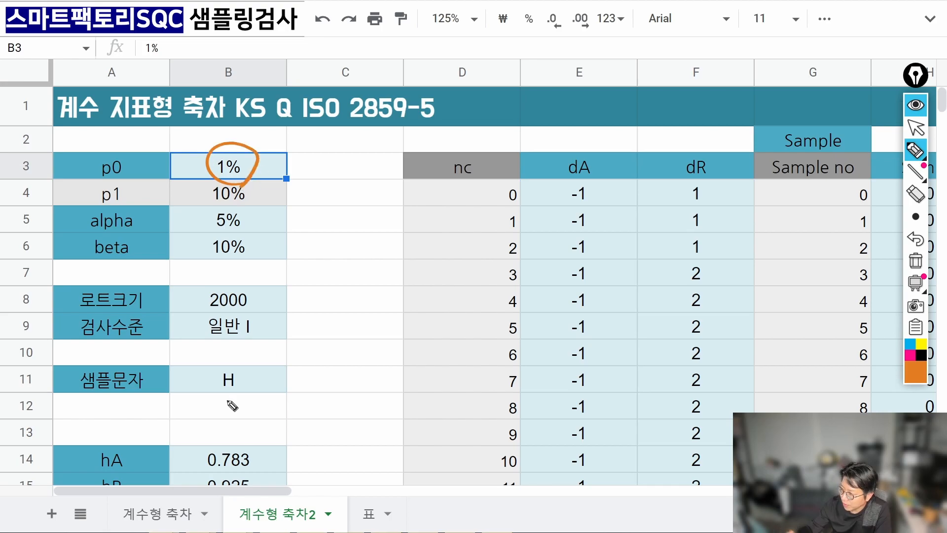
pyautogui.moveTo(235, 402); pyautogui.dragTo(244, 408)
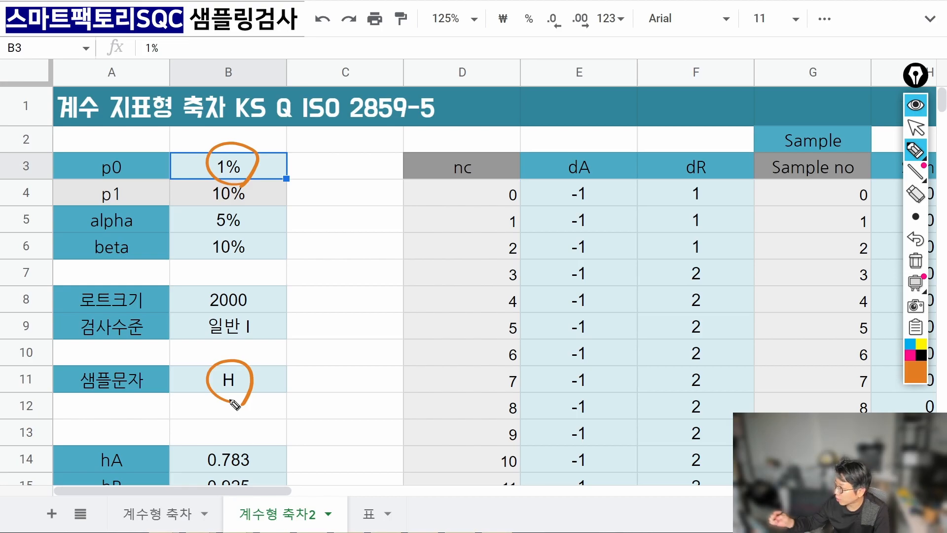
# Clear the screen drawings and move to the 표 reference sheet, scrolling right.
pyautogui.click(916, 260)
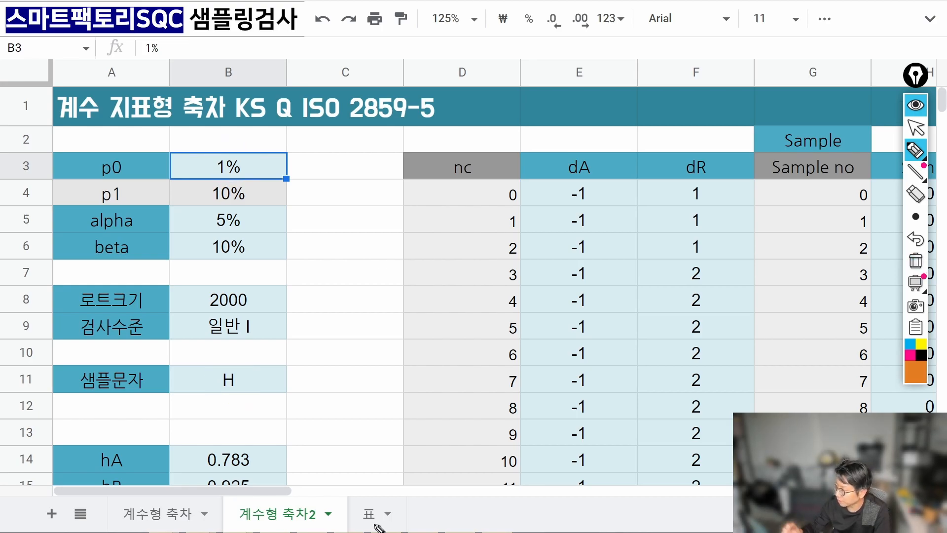
pyautogui.click(915, 129)
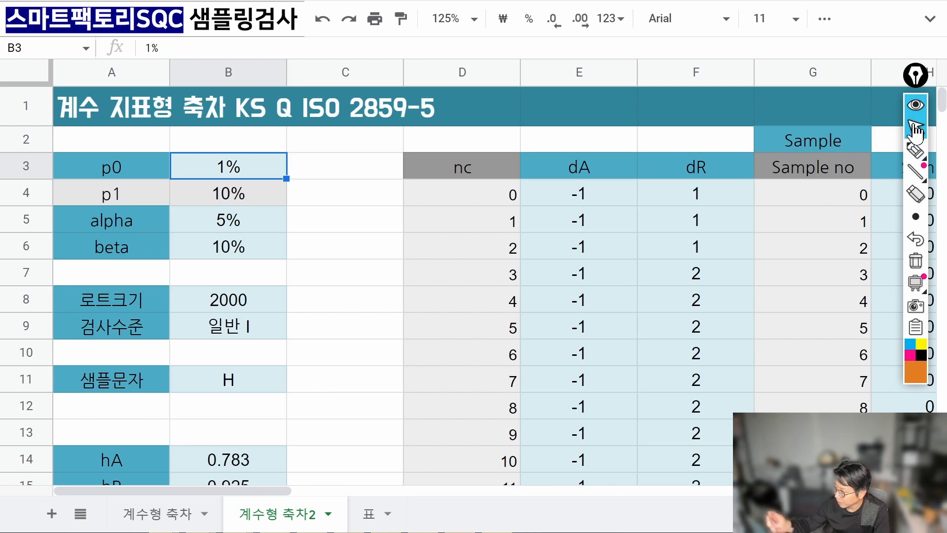
pyautogui.click(371, 514)
pyautogui.hscroll(3, 375, 488)
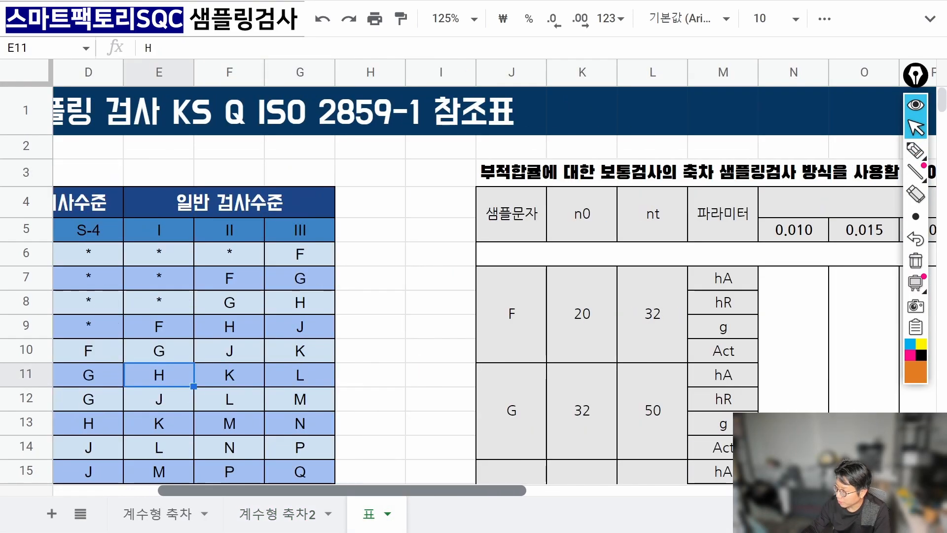
# Scroll right to the parameter table, set zoom to 100%, and circle sample letter H.
pyautogui.hscroll(3, 474, 276)
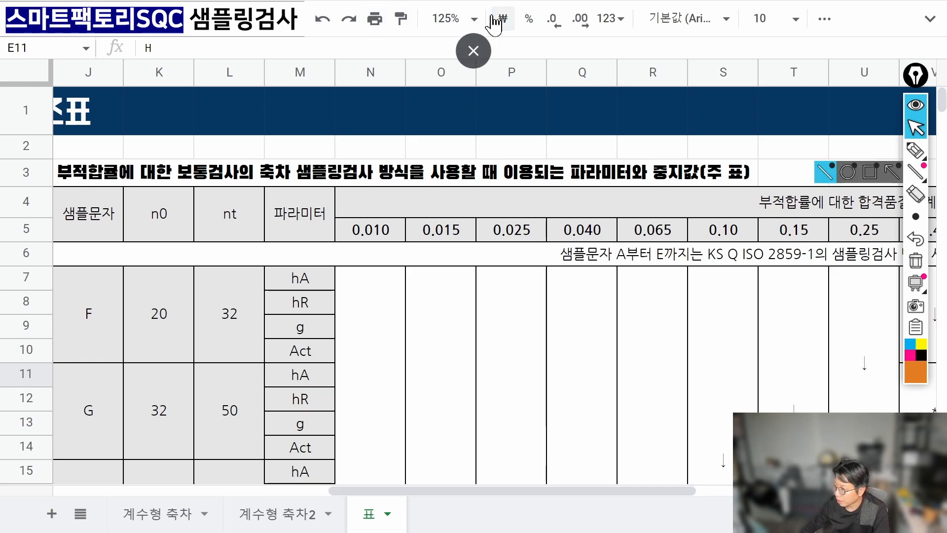
pyautogui.click(474, 19)
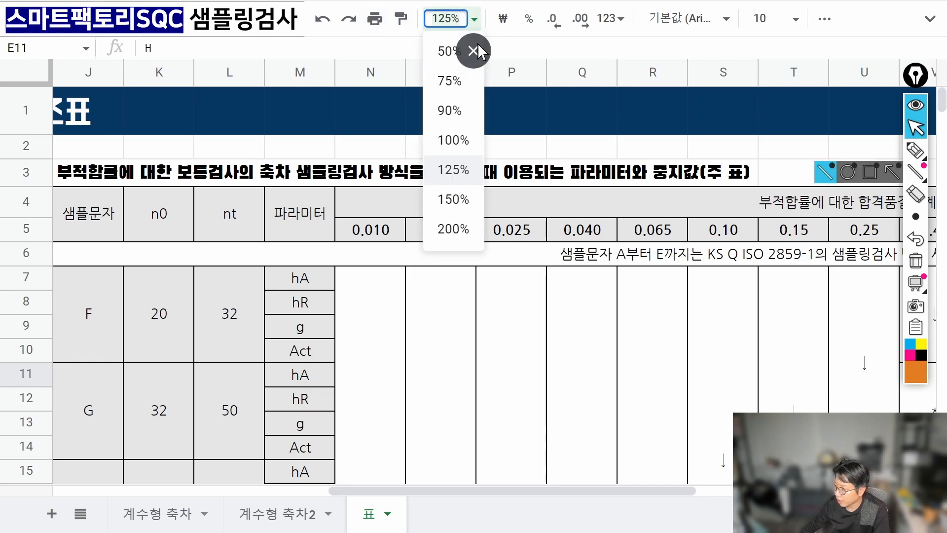
pyautogui.click(463, 140)
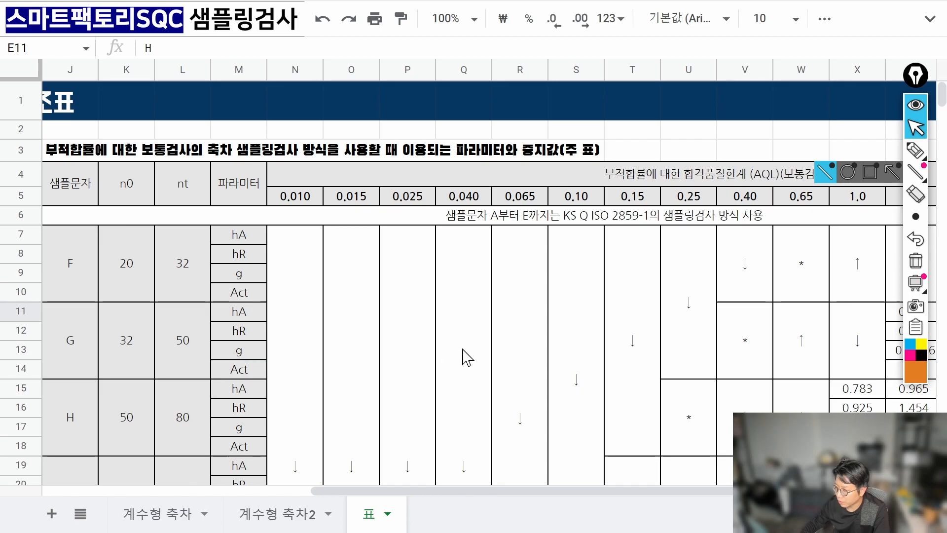
pyautogui.click(915, 150)
pyautogui.moveTo(79, 430)
pyautogui.mouseDown()
pyautogui.moveTo(83, 411)
pyautogui.moveTo(85, 428)
pyautogui.moveTo(105, 419)
pyautogui.moveTo(138, 435)
pyautogui.mouseUp()
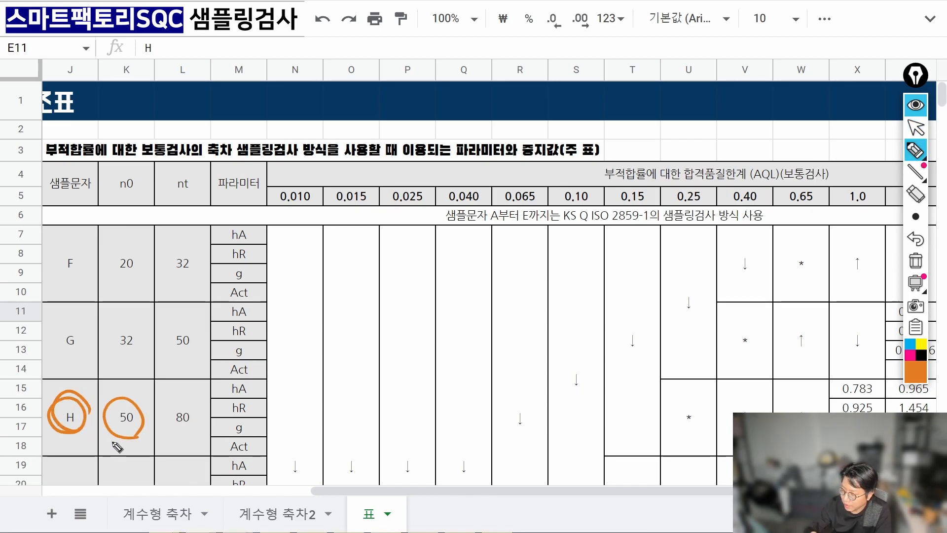
pyautogui.moveTo(197, 428); pyautogui.dragTo(195, 434)
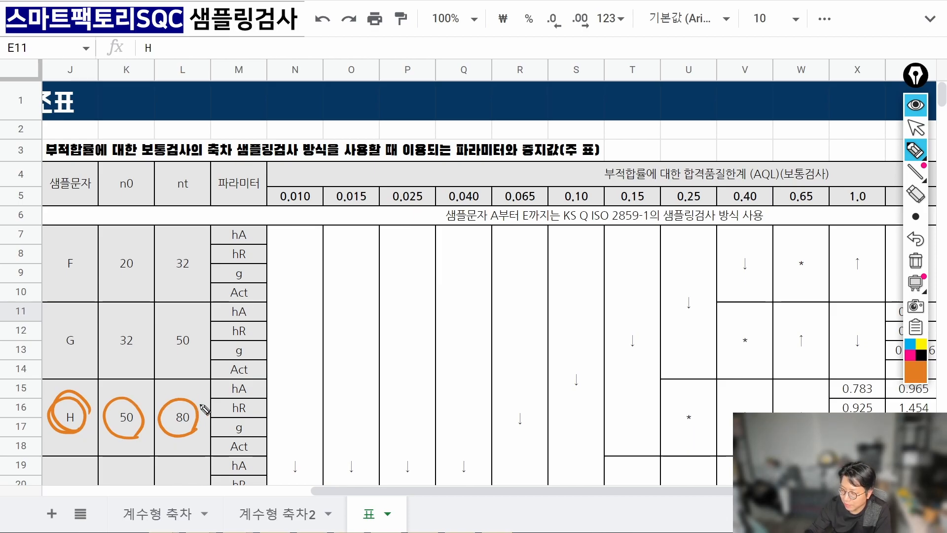
pyautogui.moveTo(181, 398); pyautogui.dragTo(191, 390)
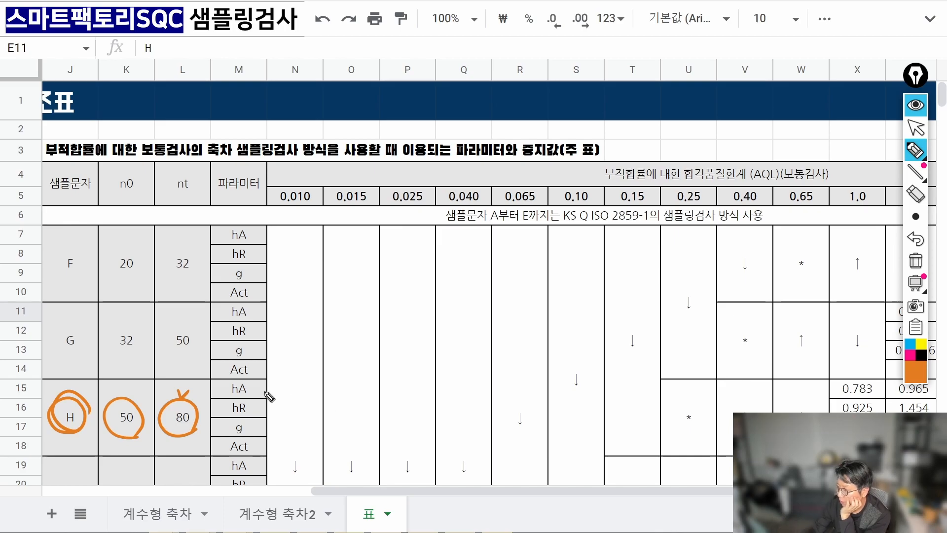
pyautogui.moveTo(254, 387); pyautogui.dragTo(258, 389)
pyautogui.moveTo(256, 408); pyautogui.dragTo(262, 443)
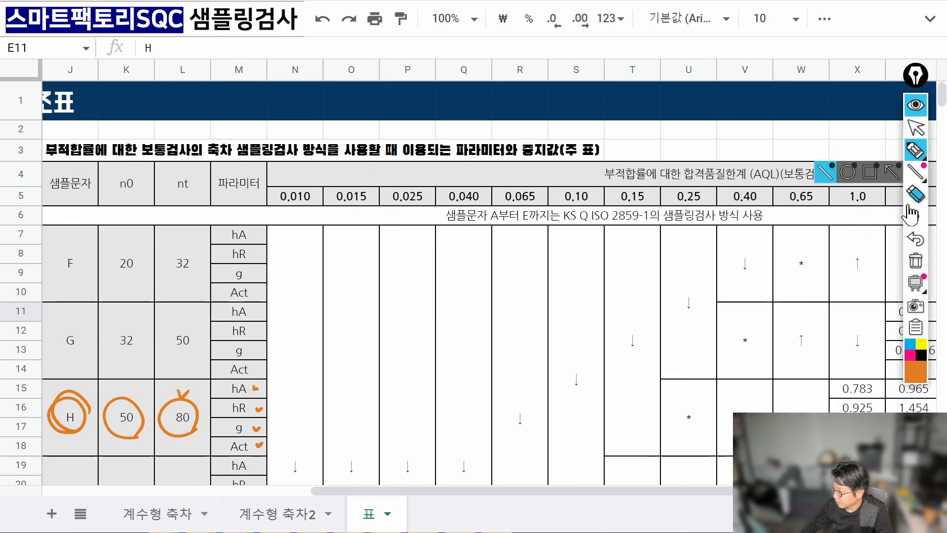
pyautogui.click(915, 261)
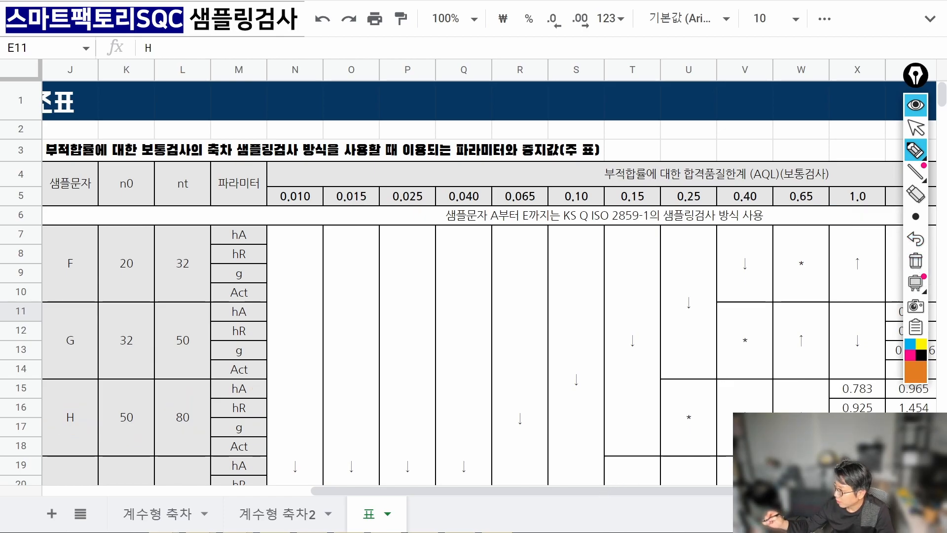
# Circle the AQL label and 1.0 heading, note p0 = 1%, and draw a line down column X.
pyautogui.moveTo(921, 175)
pyautogui.moveTo(760, 190); pyautogui.dragTo(774, 166)
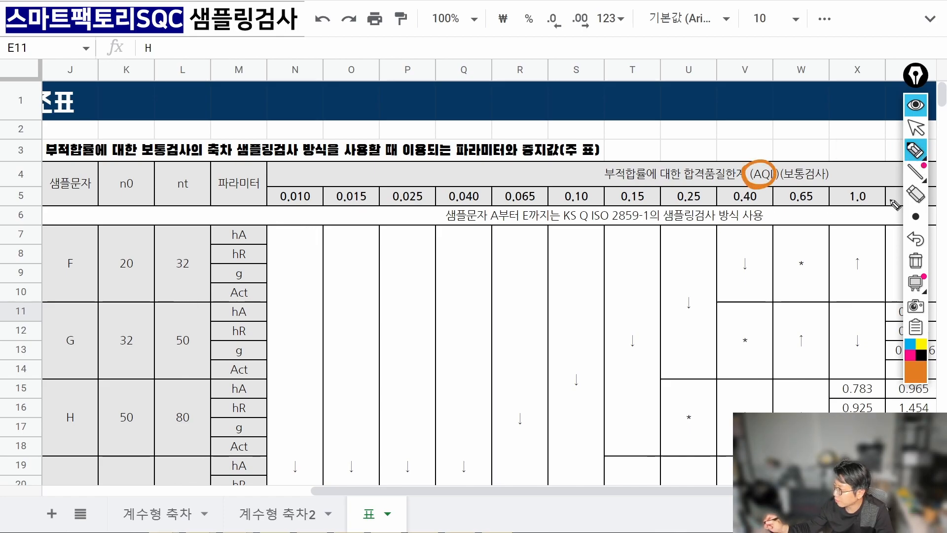
pyautogui.moveTo(859, 180)
pyautogui.mouseDown()
pyautogui.moveTo(871, 207)
pyautogui.moveTo(851, 189)
pyautogui.mouseUp()
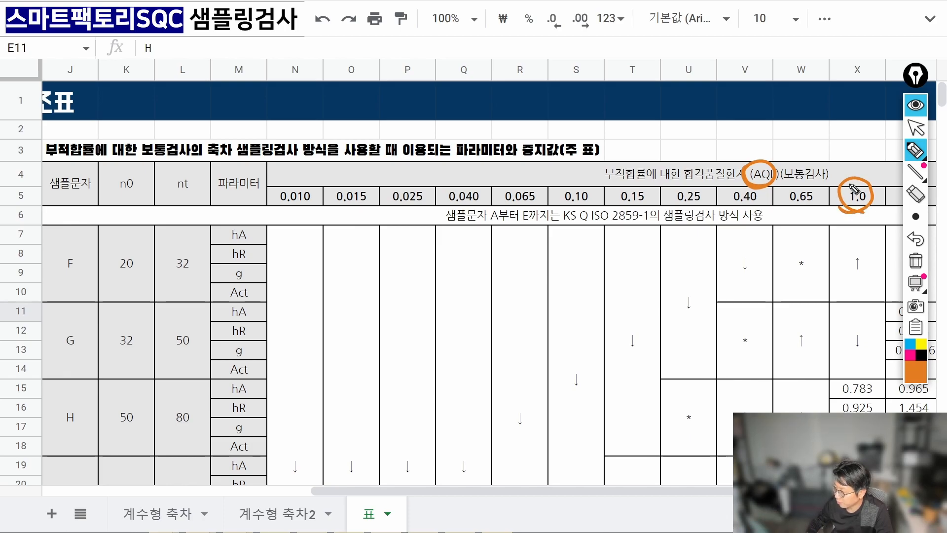
pyautogui.moveTo(832, 163); pyautogui.dragTo(833, 134)
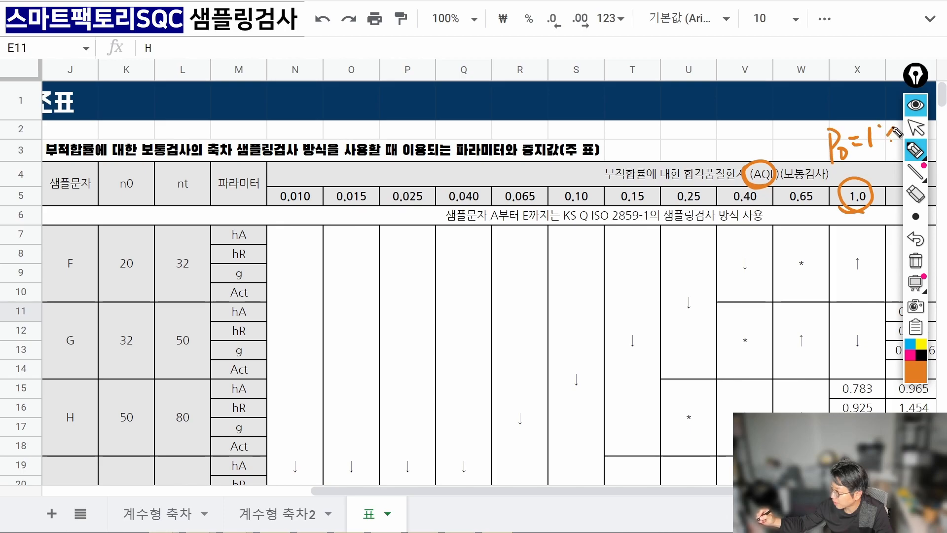
pyautogui.moveTo(856, 211); pyautogui.dragTo(852, 375)
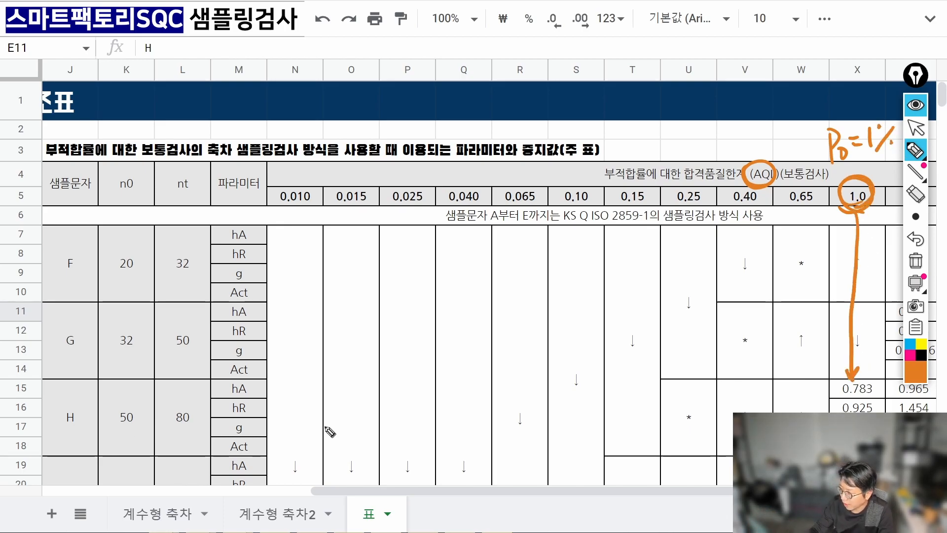
# Link row H across to column X, boxing its values and underlining hA 0.783 and hR 0.925.
pyautogui.moveTo(272, 381); pyautogui.dragTo(275, 451)
pyautogui.moveTo(58, 446)
pyautogui.mouseDown()
pyautogui.moveTo(114, 425)
pyautogui.moveTo(77, 449)
pyautogui.mouseUp()
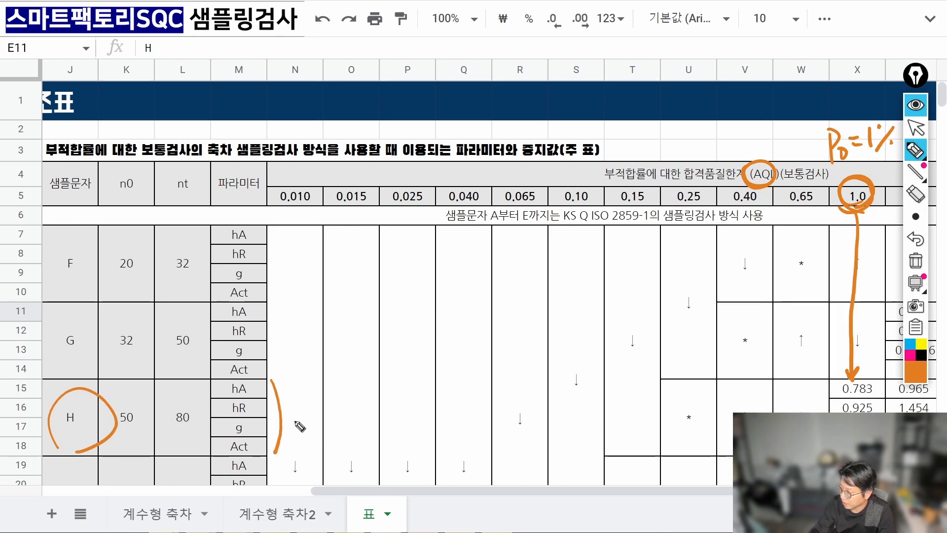
pyautogui.moveTo(290, 419); pyautogui.dragTo(734, 422)
pyautogui.moveTo(830, 378)
pyautogui.mouseDown()
pyautogui.moveTo(832, 439)
pyautogui.moveTo(884, 387)
pyautogui.moveTo(832, 383)
pyautogui.mouseUp()
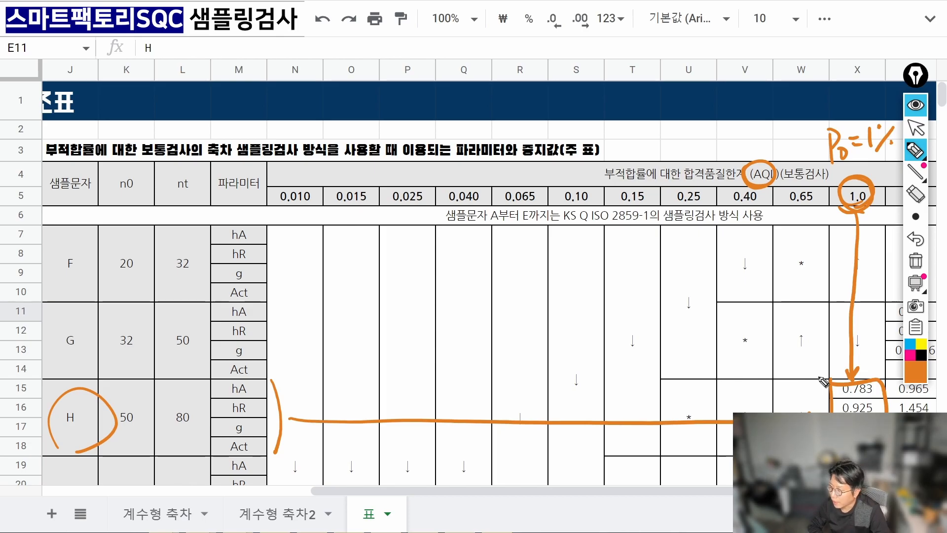
pyautogui.moveTo(839, 397); pyautogui.dragTo(876, 395)
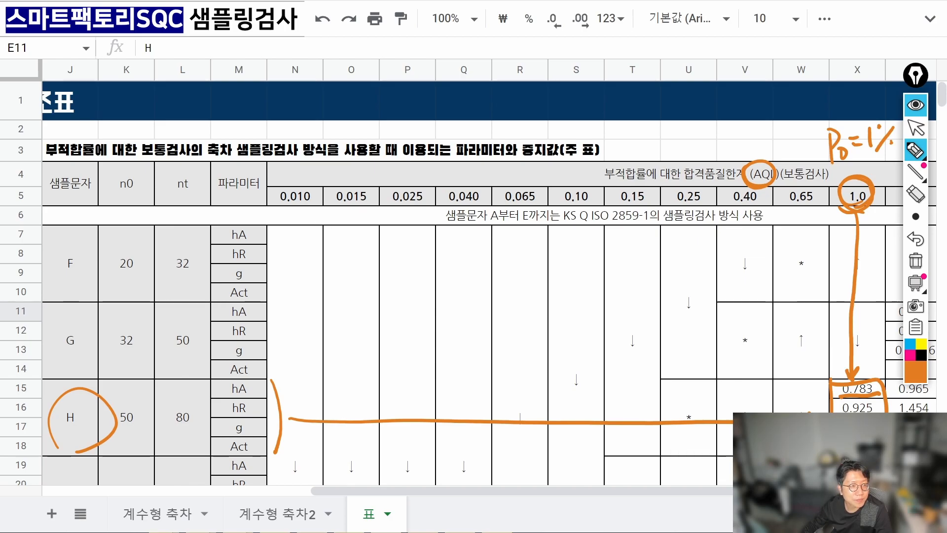
pyautogui.click(916, 128)
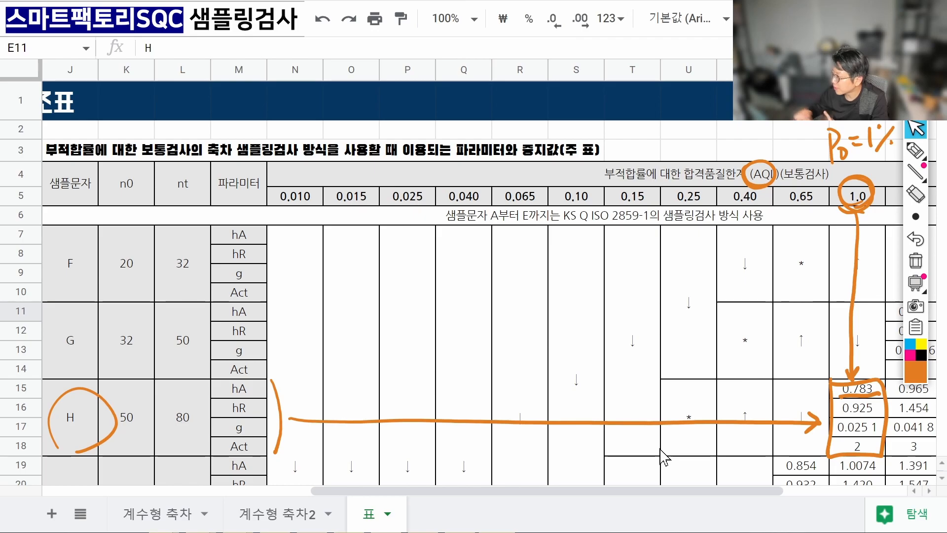
pyautogui.click(926, 158)
pyautogui.moveTo(842, 418)
pyautogui.mouseDown()
pyautogui.moveTo(874, 416)
pyautogui.moveTo(880, 434)
pyautogui.mouseUp()
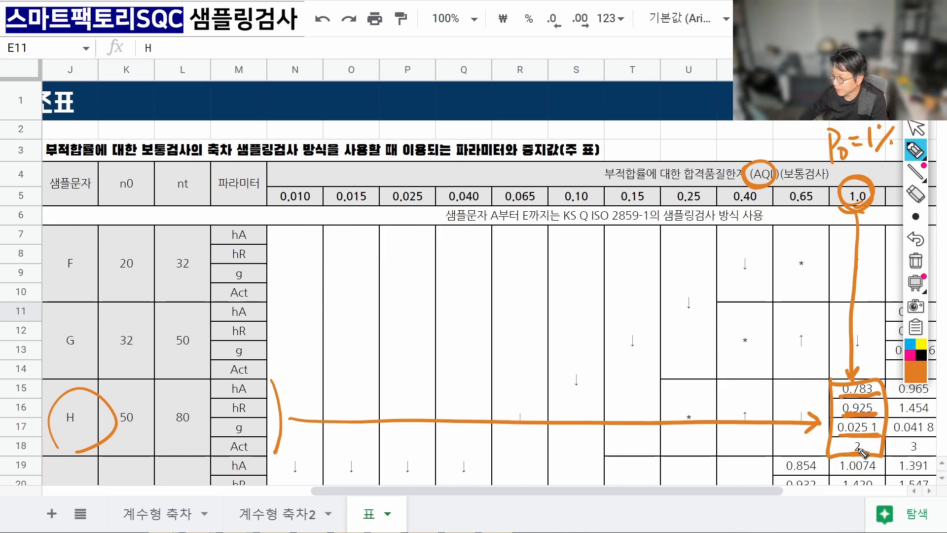
pyautogui.click(915, 259)
pyautogui.click(915, 128)
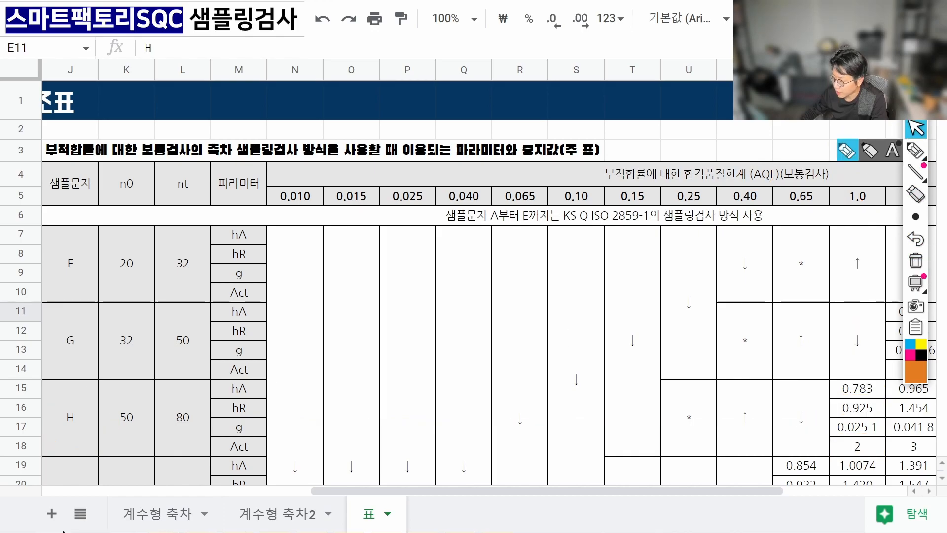
pyautogui.click(272, 516)
pyautogui.click(197, 383)
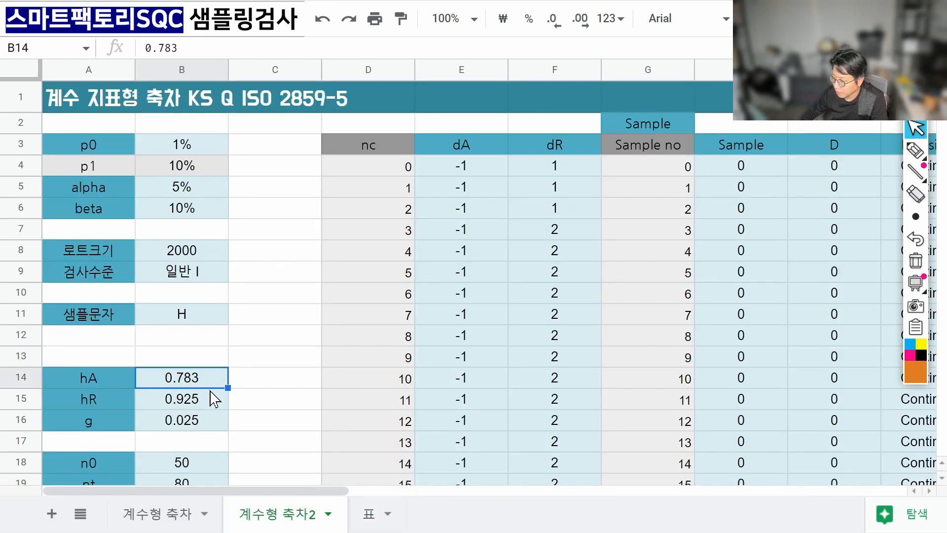
pyautogui.click(366, 515)
pyautogui.click(847, 416)
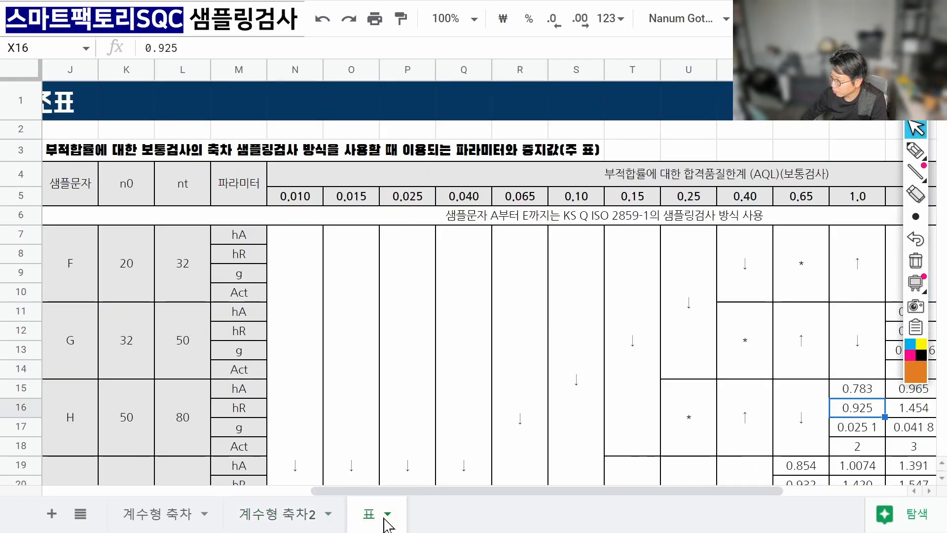
pyautogui.click(296, 515)
pyautogui.click(195, 402)
pyautogui.click(186, 422)
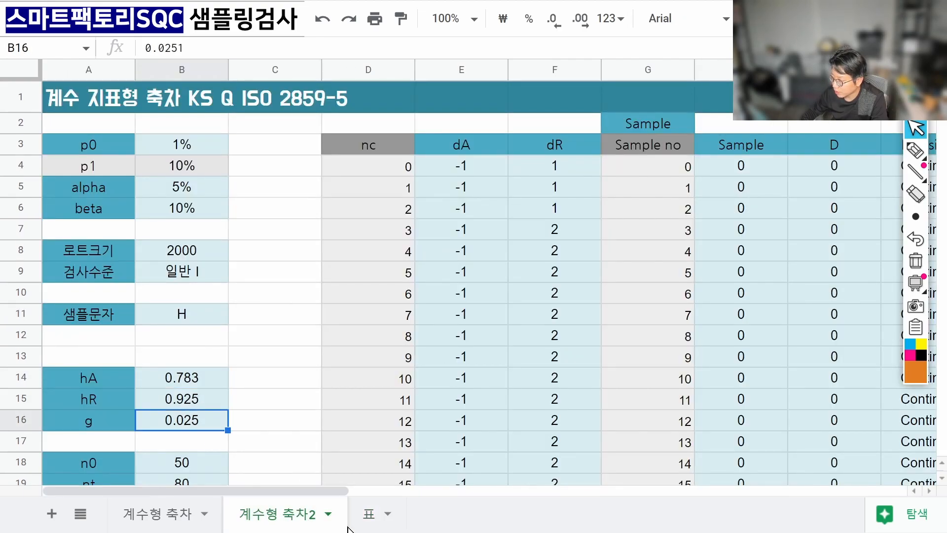
pyautogui.click(362, 519)
pyautogui.click(340, 521)
pyautogui.click(580, 21)
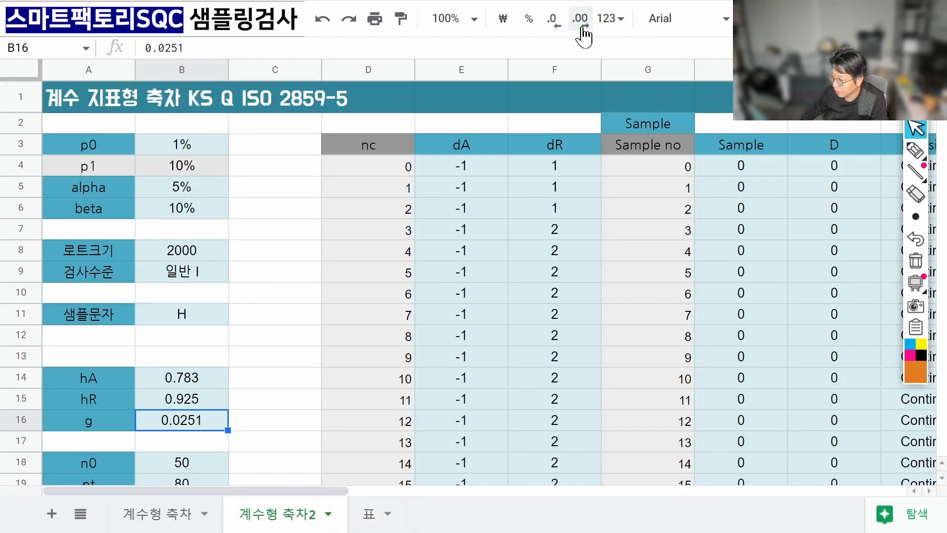
pyautogui.click(378, 521)
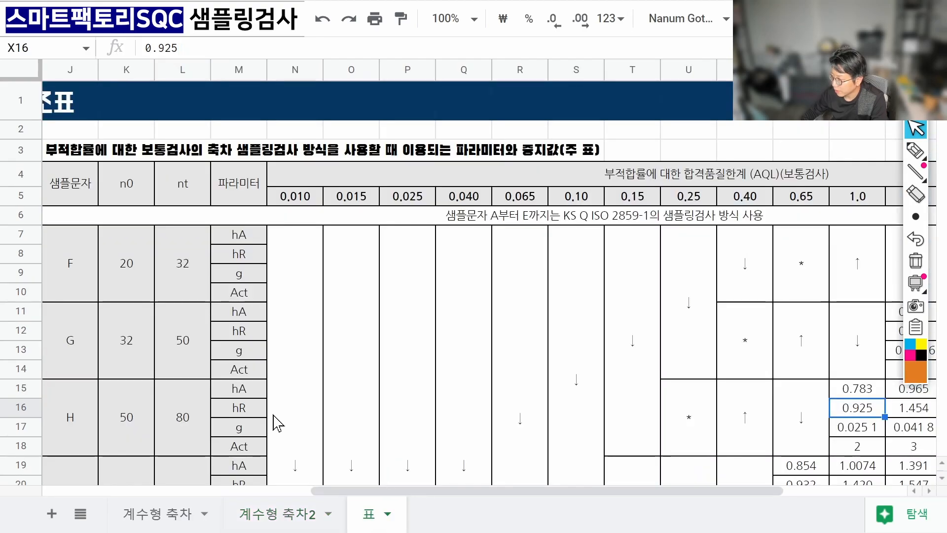
pyautogui.click(113, 403)
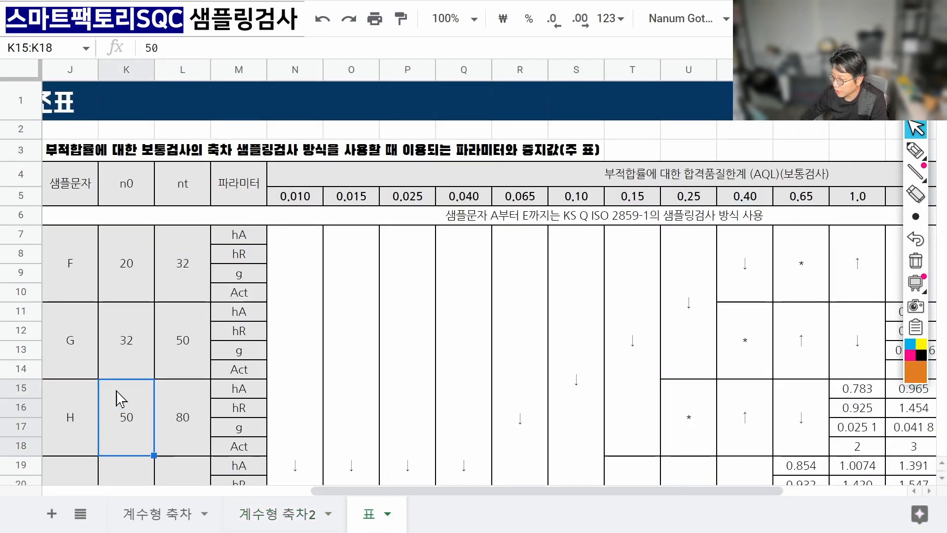
pyautogui.click(186, 429)
pyautogui.click(152, 429)
pyautogui.click(165, 433)
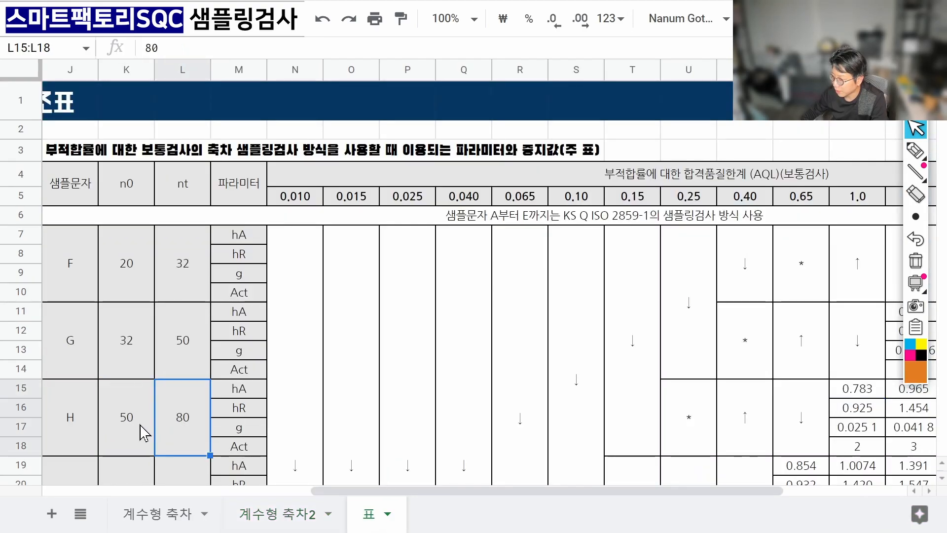
pyautogui.click(148, 430)
pyautogui.click(170, 430)
pyautogui.click(151, 429)
pyautogui.click(178, 427)
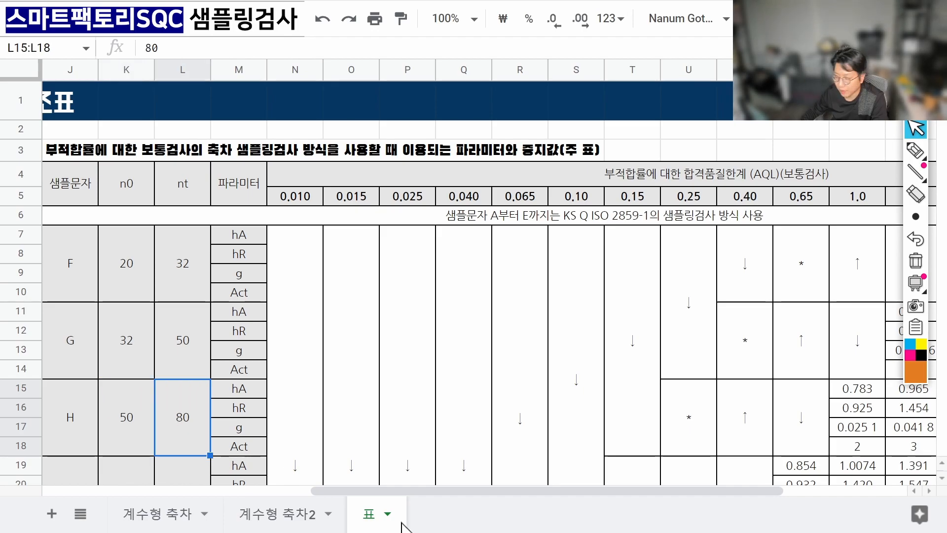
pyautogui.click(307, 514)
pyautogui.click(202, 456)
pyautogui.scroll(-3, 207, 424)
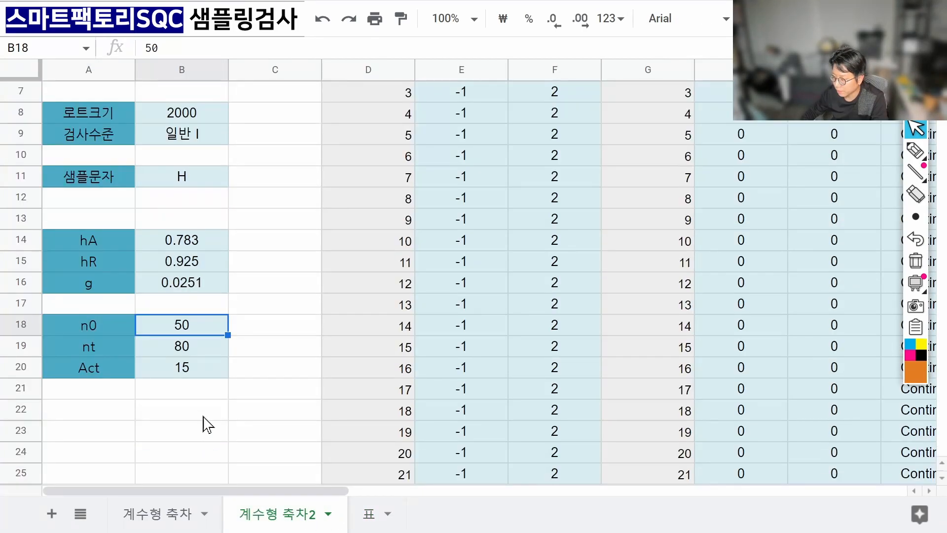
pyautogui.click(183, 356)
pyautogui.click(192, 374)
pyautogui.click(369, 513)
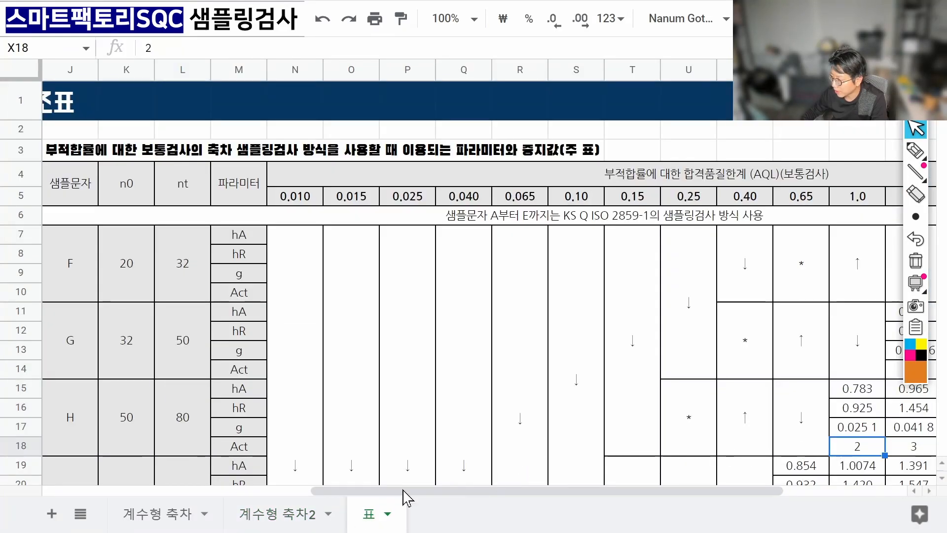
# Back on 계수형 축차2, enter 2 as the Act value in B20.
pyautogui.click(293, 508)
pyautogui.write('2')
pyautogui.press('Return')
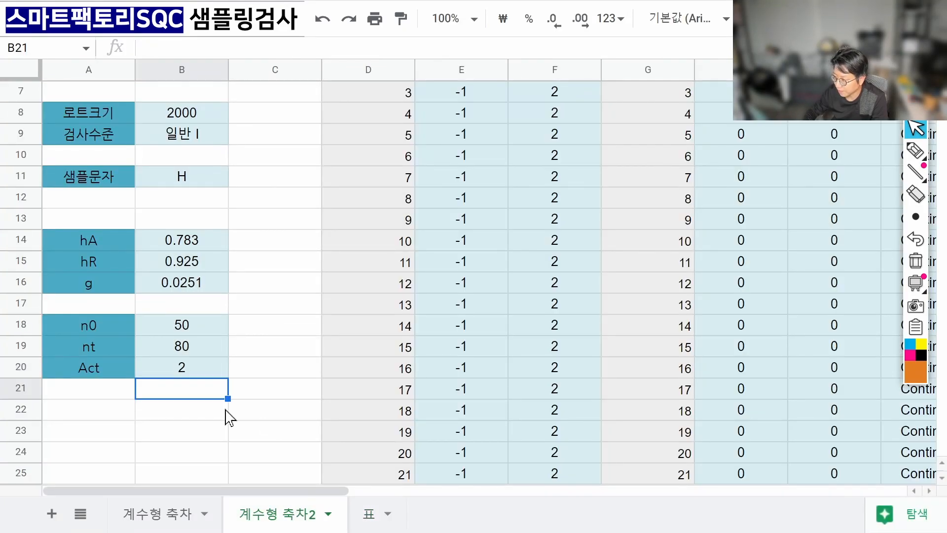
pyautogui.click(225, 371)
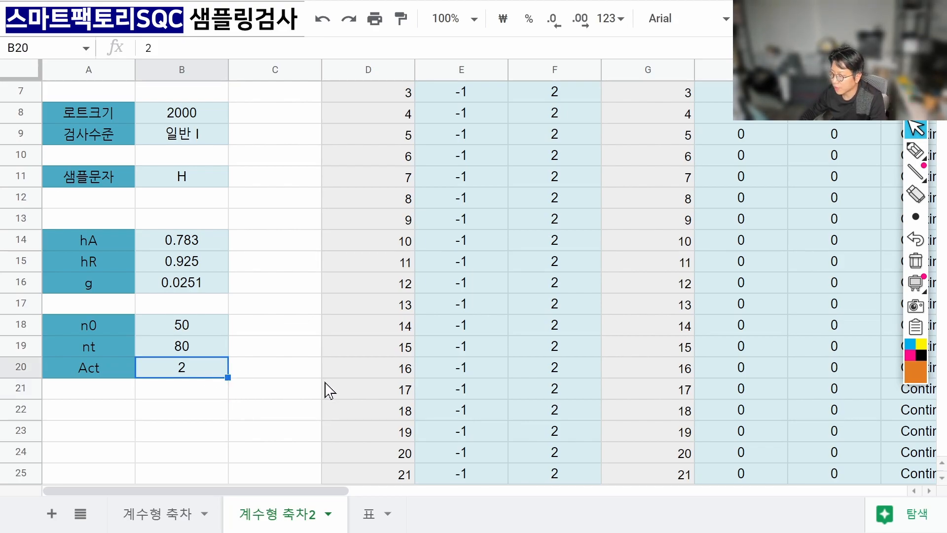
pyautogui.scroll(-3, 323, 391)
pyautogui.scroll(5, 323, 390)
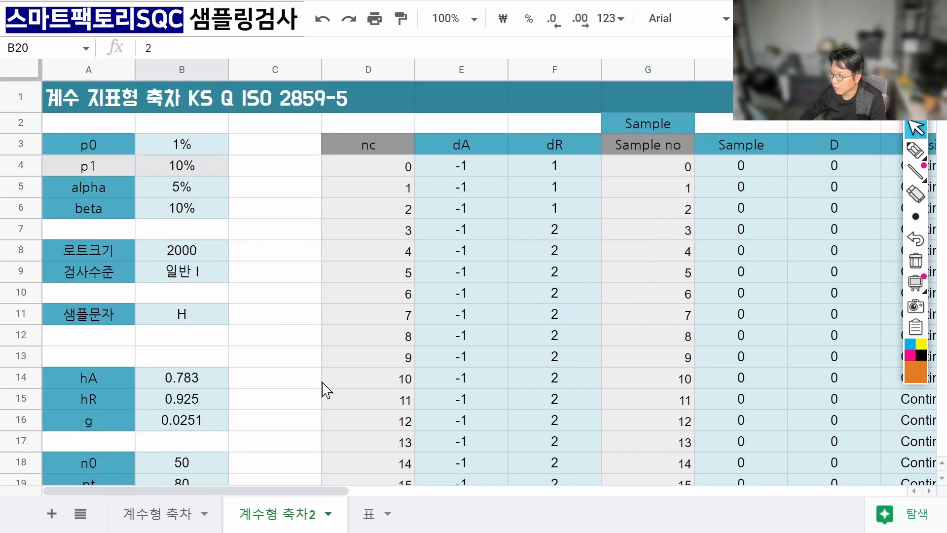
# Restart the nc column with 1 and 2 in D4:D5 and select both cells.
pyautogui.click(373, 189)
pyautogui.scroll(-3, 391, 197)
pyautogui.scroll(3, 386, 178)
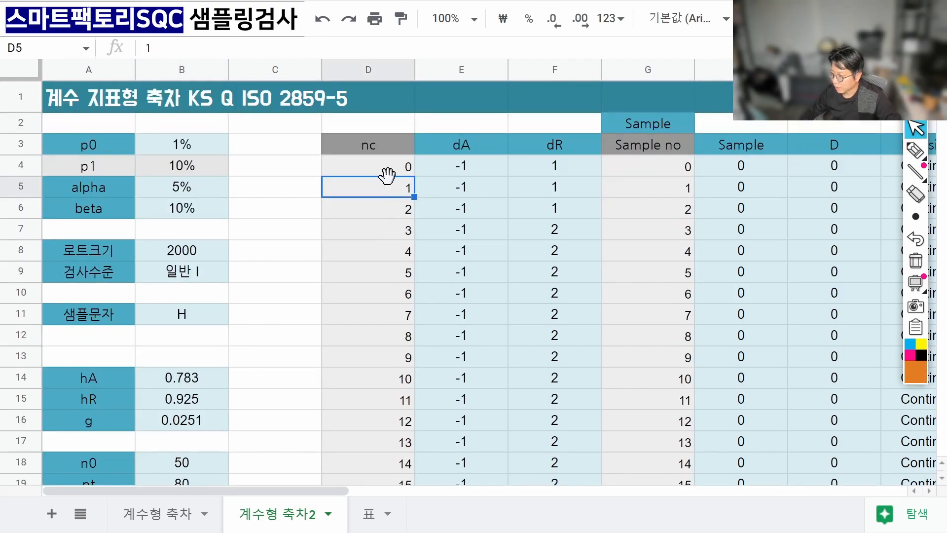
pyautogui.click(388, 171)
pyautogui.write('1')
pyautogui.press('Return')
pyautogui.write('2')
pyautogui.press('Return')
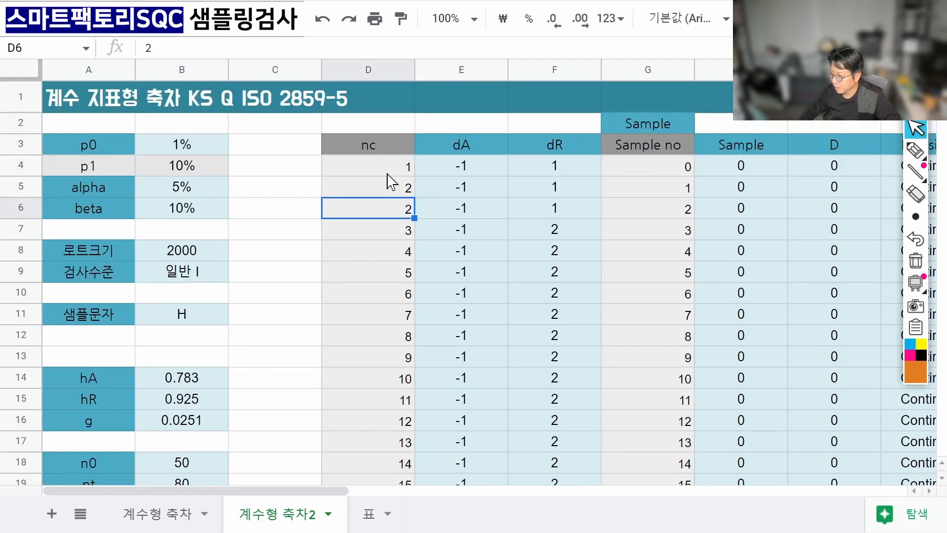
pyautogui.moveTo(390, 167); pyautogui.dragTo(539, 383)
# Extend the nc numbering to row 84 and review the leftover dA and dR values there.
pyautogui.click(412, 410)
pyautogui.hotkey('ctrl', 'v')
pyautogui.click(530, 437)
pyautogui.click(532, 434)
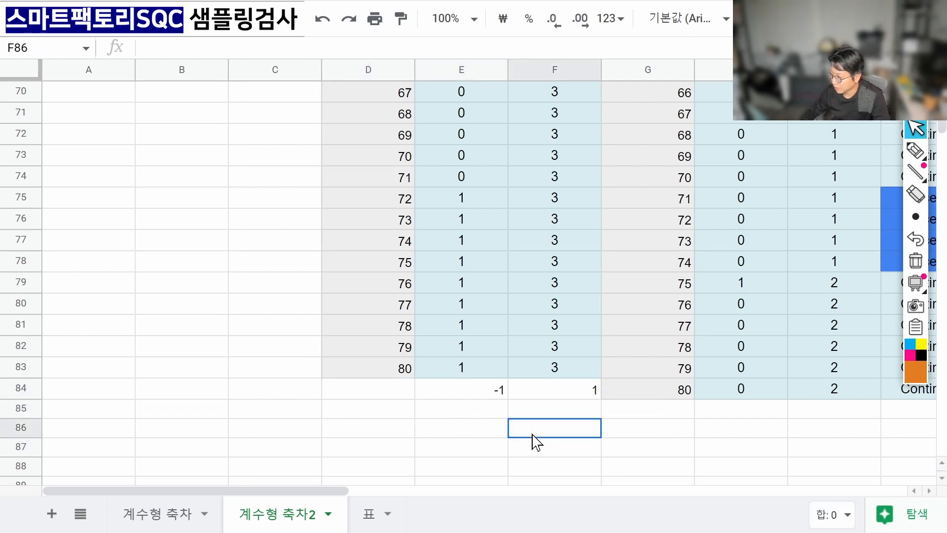
pyautogui.click(503, 397)
pyautogui.click(551, 389)
# Clear the dA and dR columns E4:F84 with Delete.
pyautogui.scroll(2, 524, 373)
pyautogui.scroll(20, 516, 363)
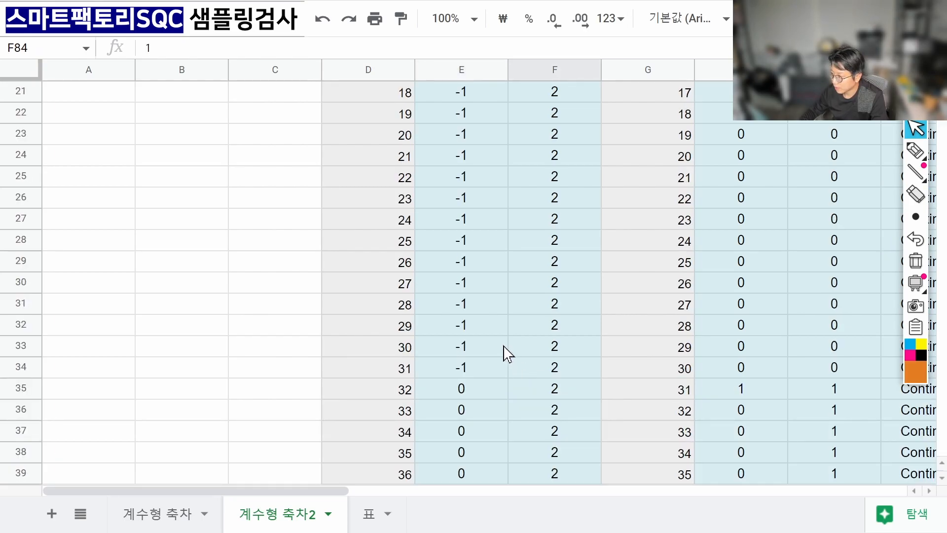
pyautogui.click(479, 189)
pyautogui.click(483, 173)
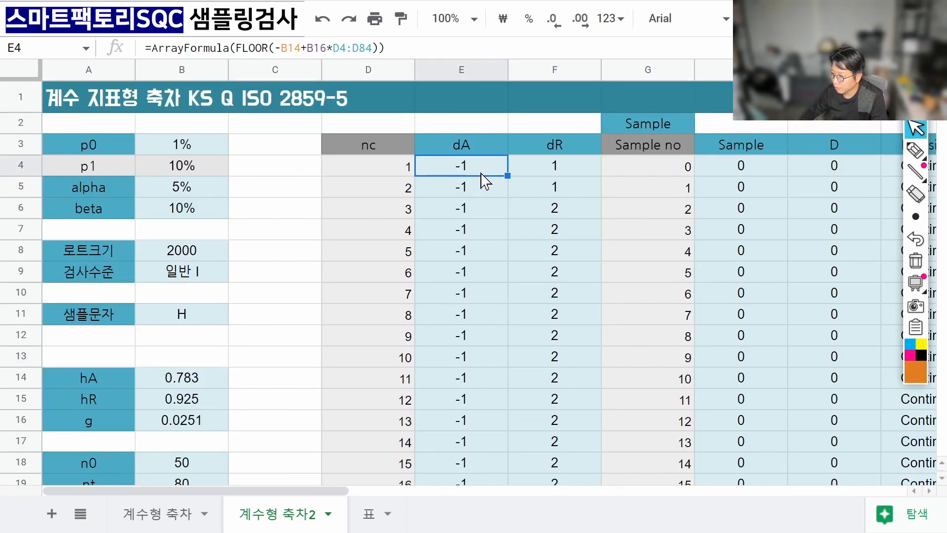
pyautogui.scroll(-8, 494, 222)
pyautogui.scroll(-15, 493, 251)
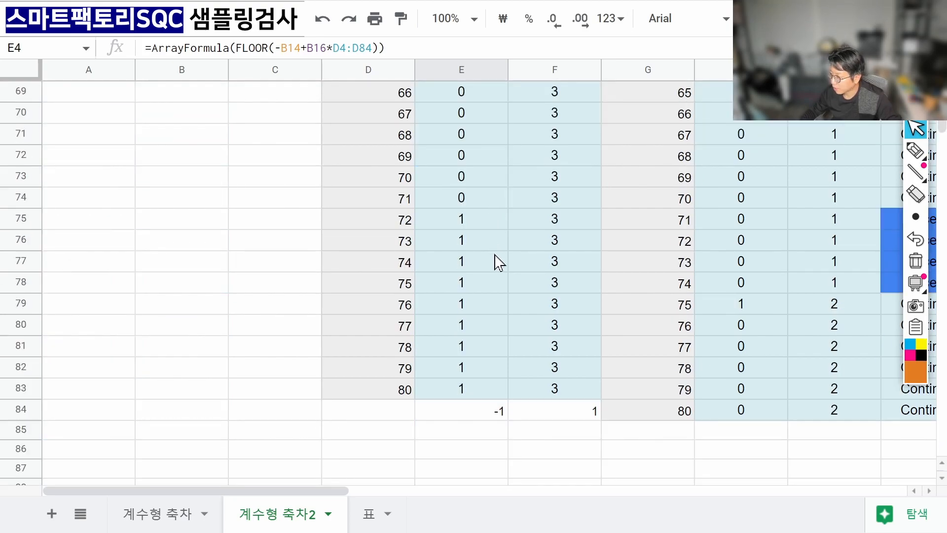
pyautogui.keyDown('shift'); pyautogui.click(561, 412); pyautogui.keyUp('shift')
pyautogui.press('Delete')
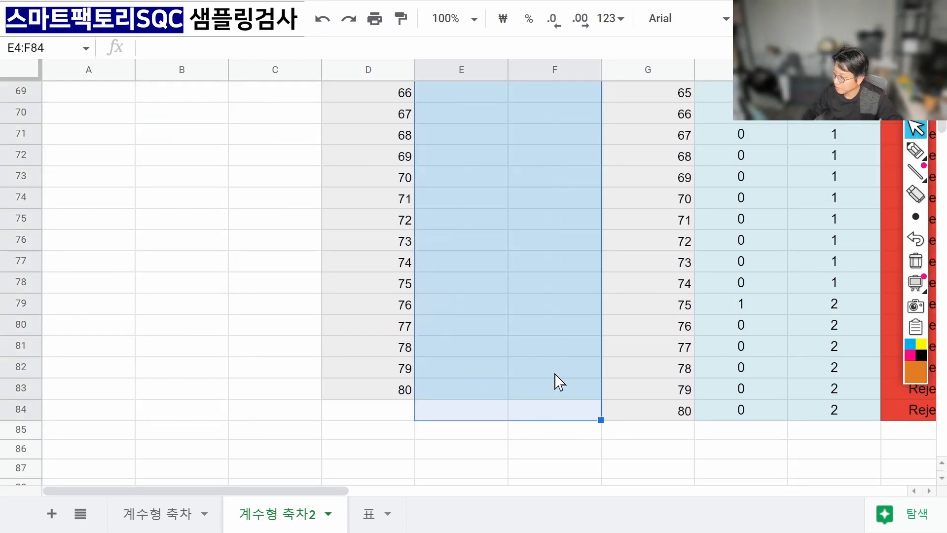
pyautogui.click(609, 430)
pyautogui.scroll(20, 630, 393)
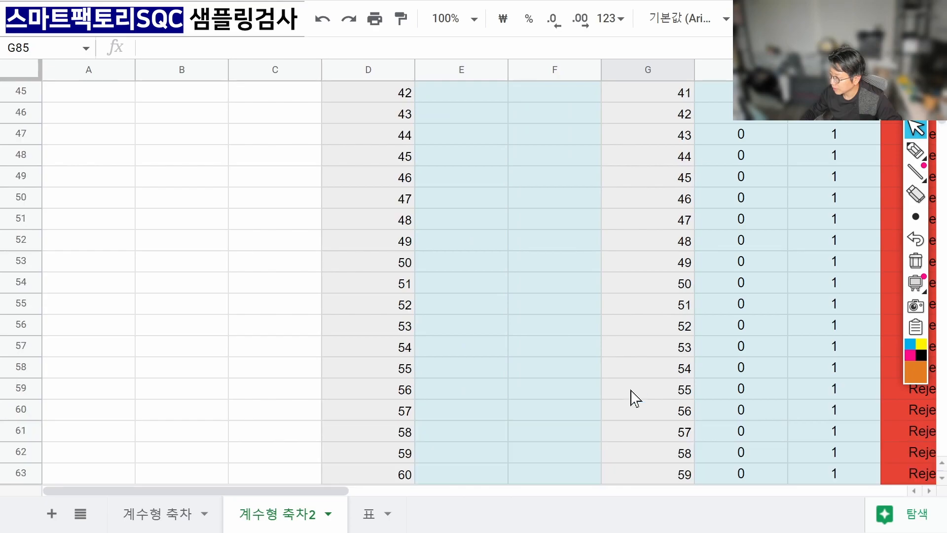
# Copy the nc values 1–80 into the Sample no column starting at G4.
pyautogui.click(677, 192)
pyautogui.scroll(-20, 650, 266)
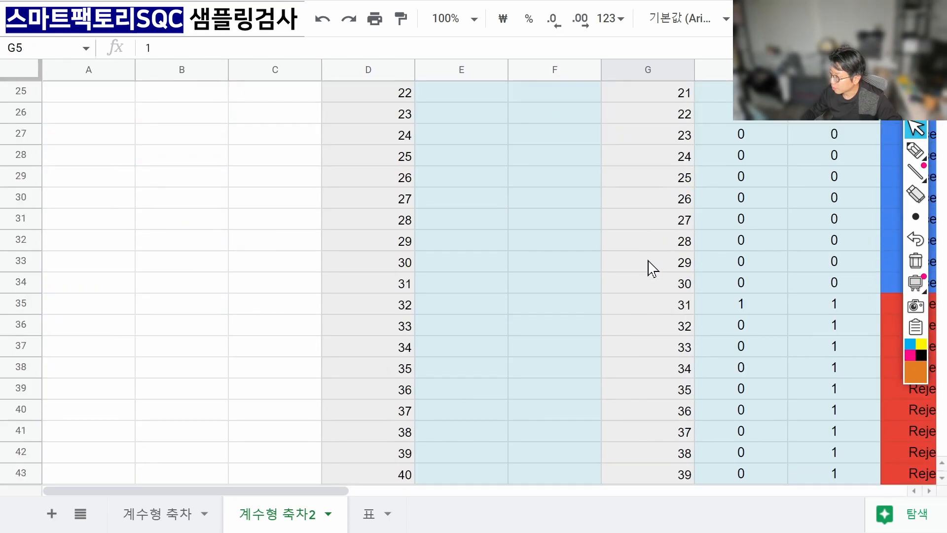
pyautogui.keyDown('shift'); pyautogui.click(671, 414); pyautogui.keyUp('shift')
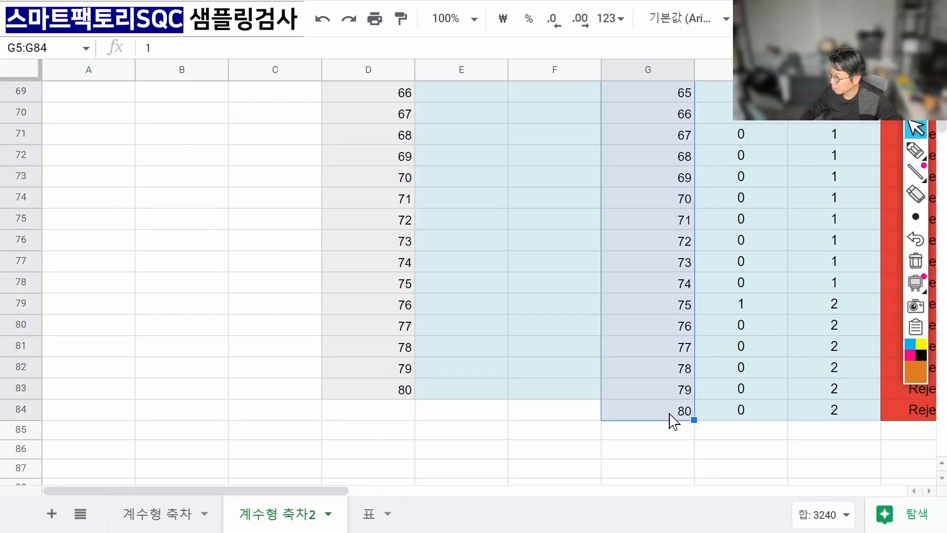
pyautogui.hotkey('ctrl', 'c')
pyautogui.scroll(10, 680, 350)
pyautogui.scroll(12, 671, 330)
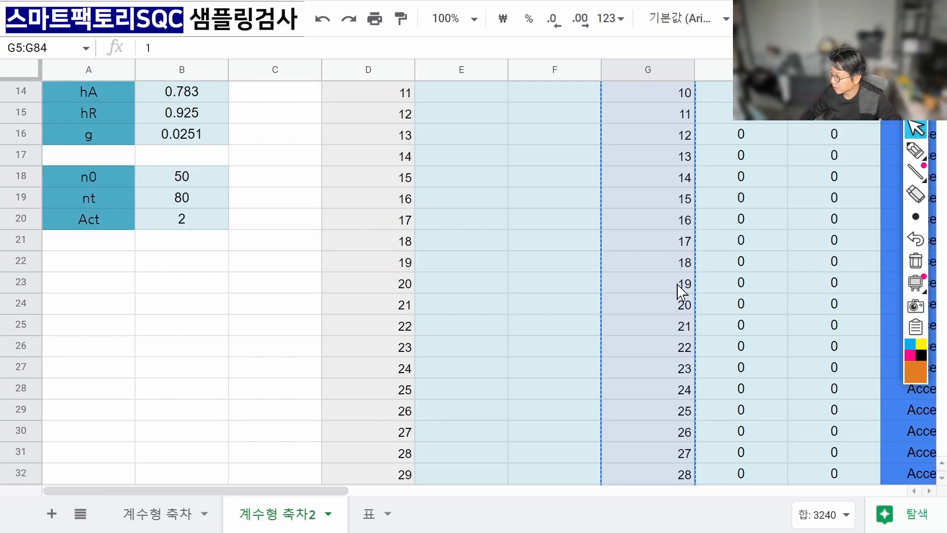
pyautogui.click(398, 153)
pyautogui.scroll(-8, 407, 260)
pyautogui.scroll(-15, 408, 260)
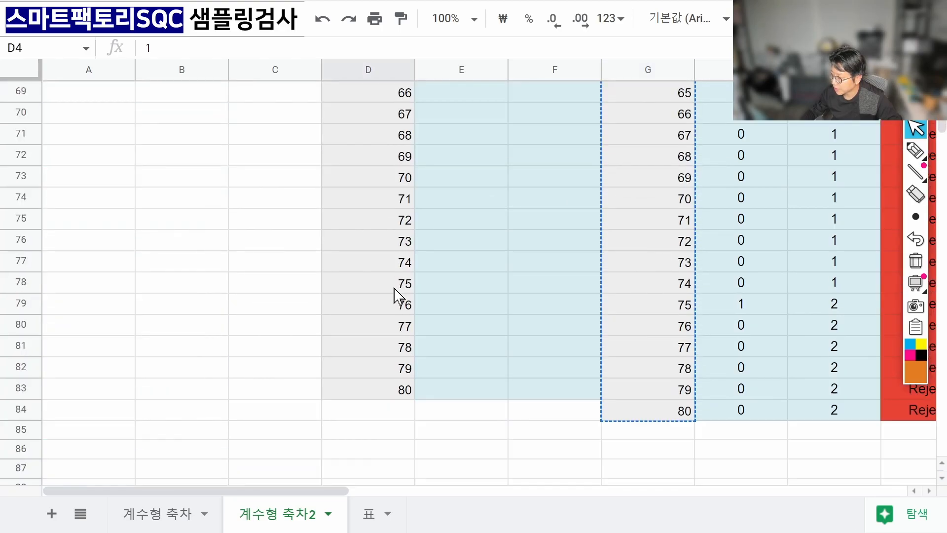
pyautogui.keyDown('shift'); pyautogui.click(375, 390); pyautogui.keyUp('shift')
pyautogui.scroll(20, 603, 321)
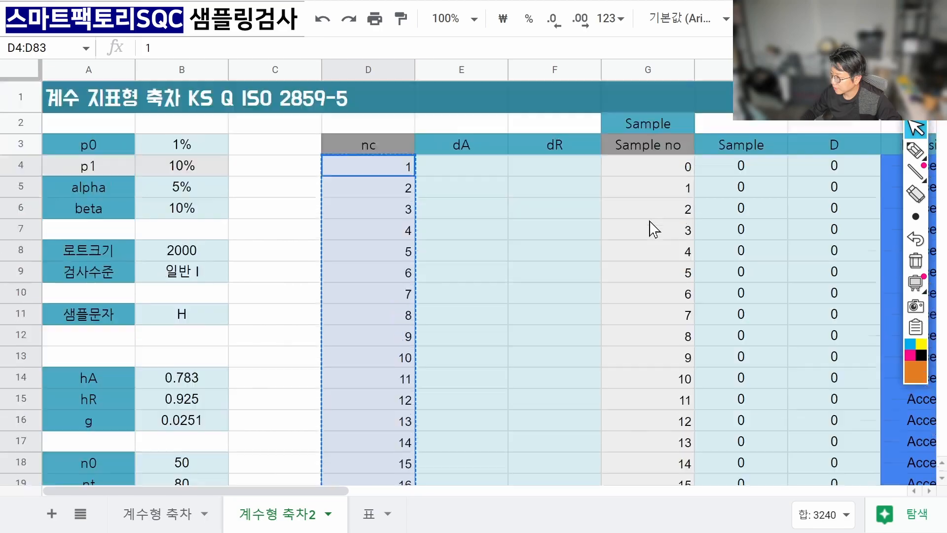
pyautogui.click(667, 174)
pyautogui.hotkey('ctrl', 'v')
# Delete the leftover 80 in G84, then check the decision formula and the emptied dA column.
pyautogui.scroll(-20, 660, 254)
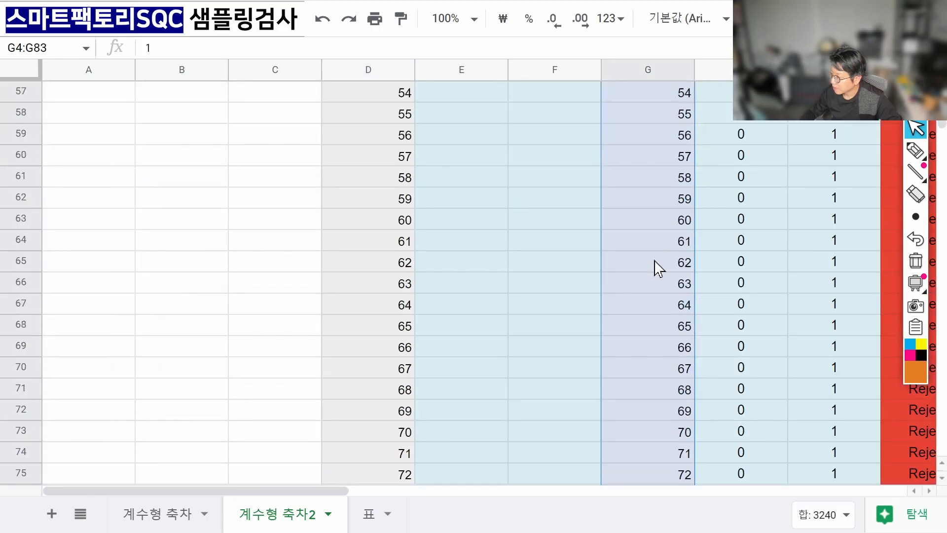
pyautogui.click(679, 445)
pyautogui.click(678, 414)
pyautogui.press('Delete')
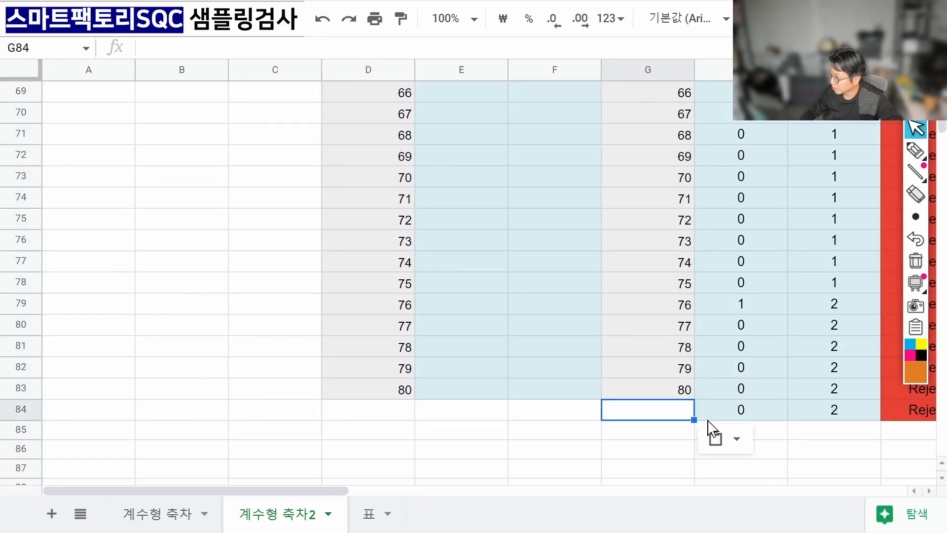
pyautogui.scroll(8, 732, 411)
pyautogui.scroll(8, 735, 417)
pyautogui.click(771, 413)
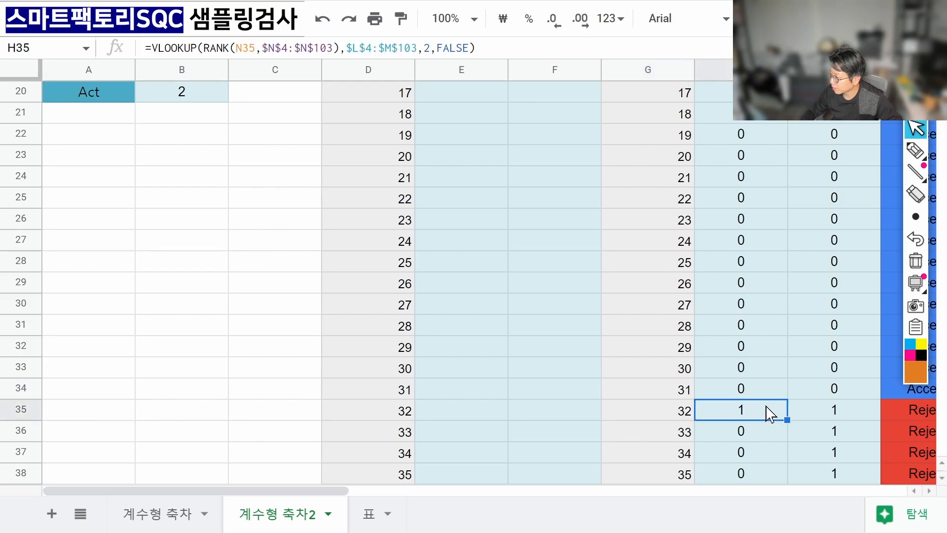
pyautogui.scroll(6, 767, 409)
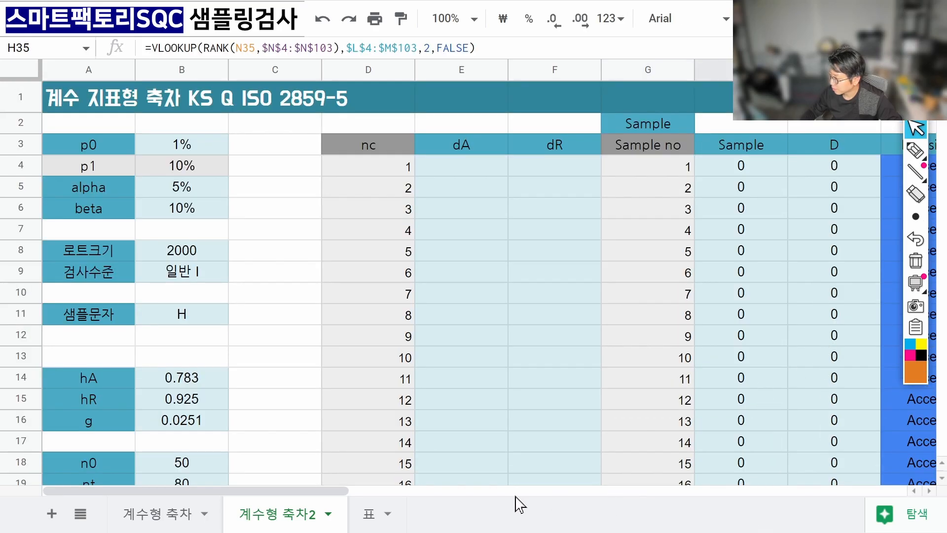
pyautogui.moveTo(321, 492); pyautogui.dragTo(318, 470)
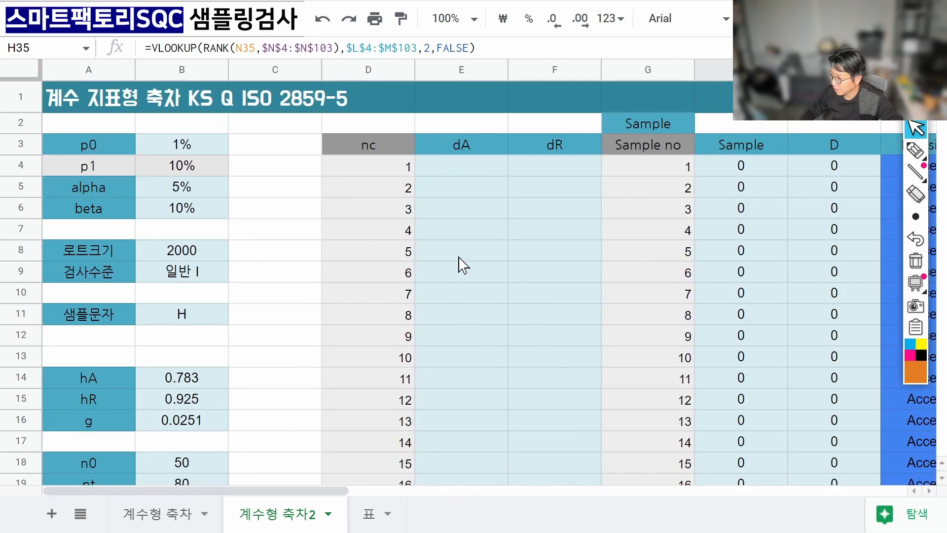
pyautogui.click(465, 191)
pyautogui.click(467, 171)
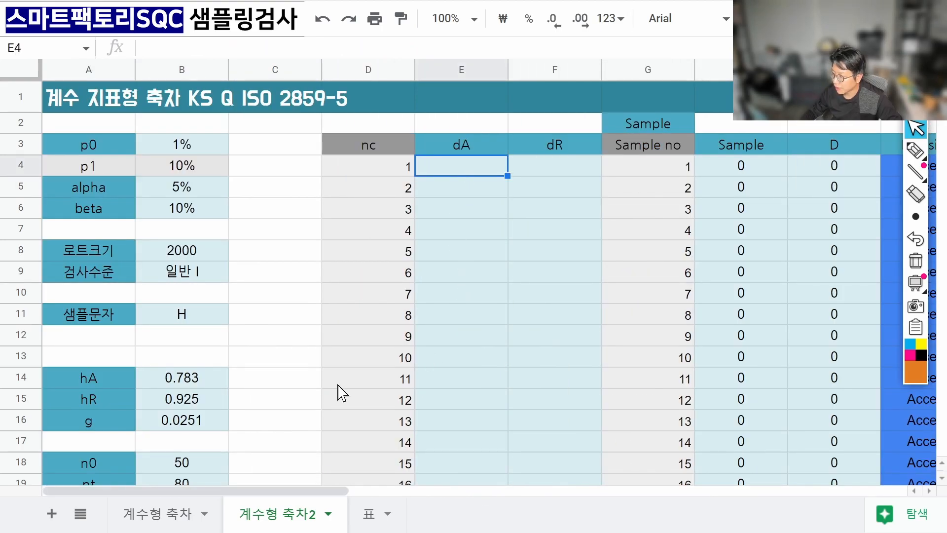
# Compare the dA and dR formulas on the 계수형 축차 sheet before returning to 계수형 축차2.
pyautogui.click(182, 516)
pyautogui.click(477, 173)
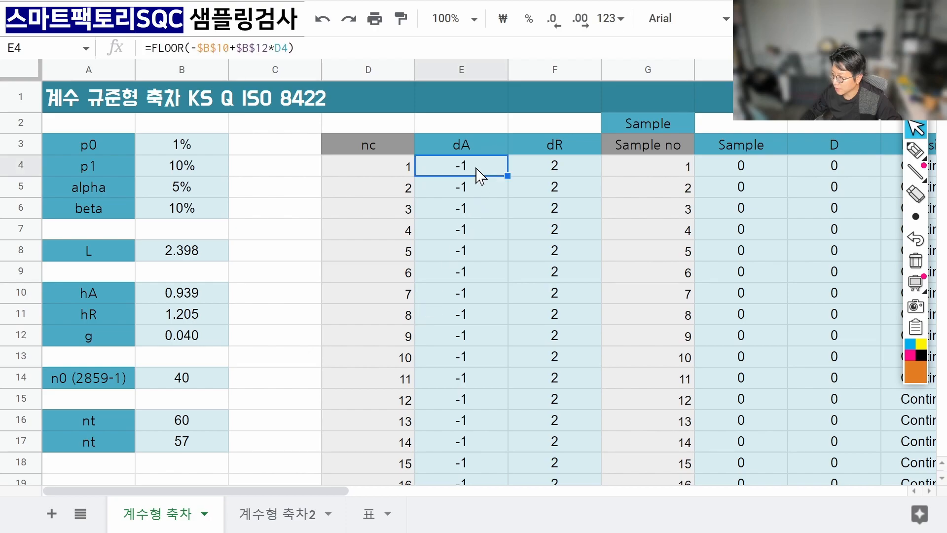
pyautogui.click(549, 172)
pyautogui.click(469, 170)
pyautogui.click(545, 171)
pyautogui.click(459, 169)
pyautogui.click(538, 171)
pyautogui.click(305, 514)
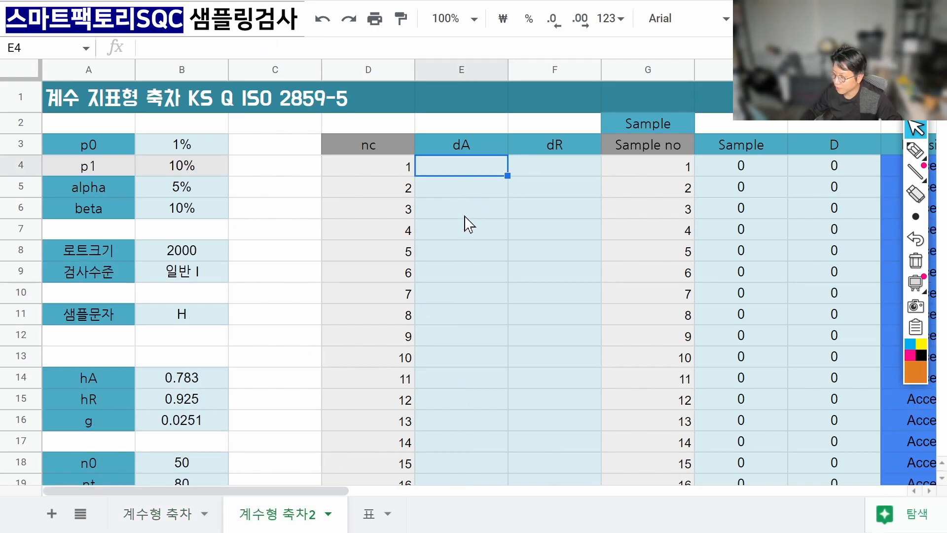
# Enter =FLOOR(-$B$14+$B$16*D4) in E4 and autofill it down the dA column.
pyautogui.write('=')
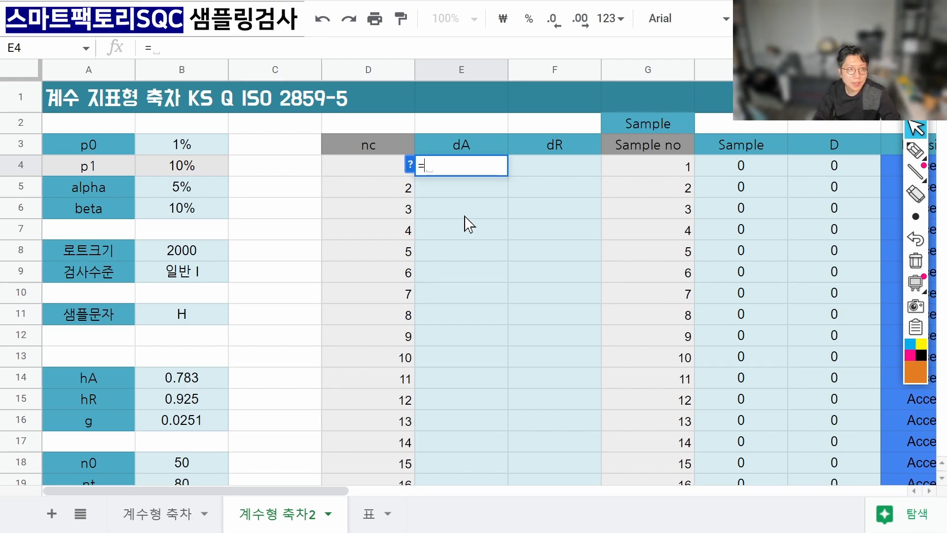
pyautogui.write('f1')
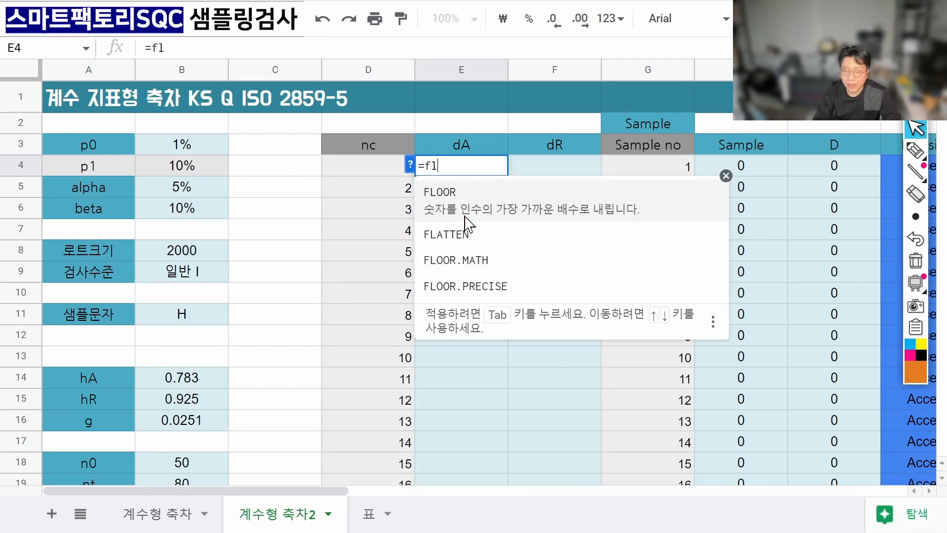
pyautogui.write('o')
pyautogui.press('Tab')
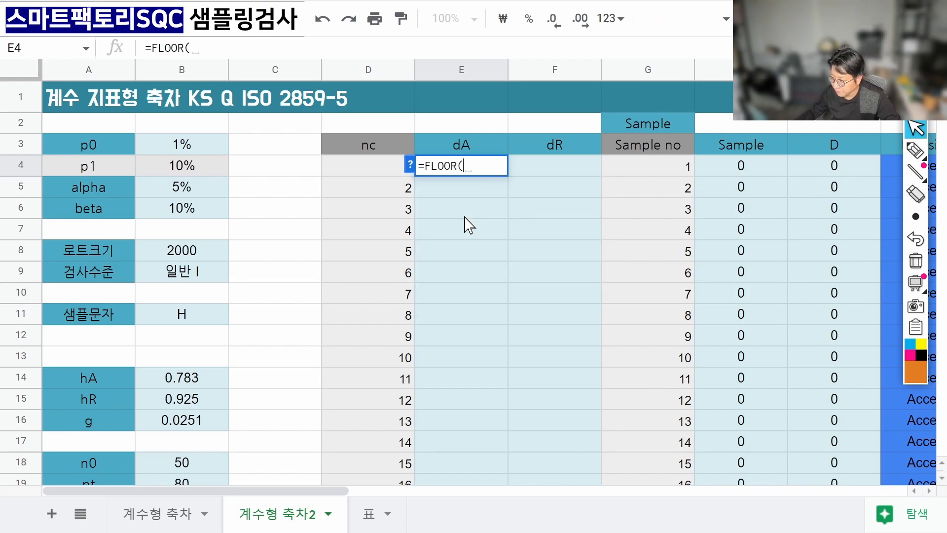
pyautogui.write('-')
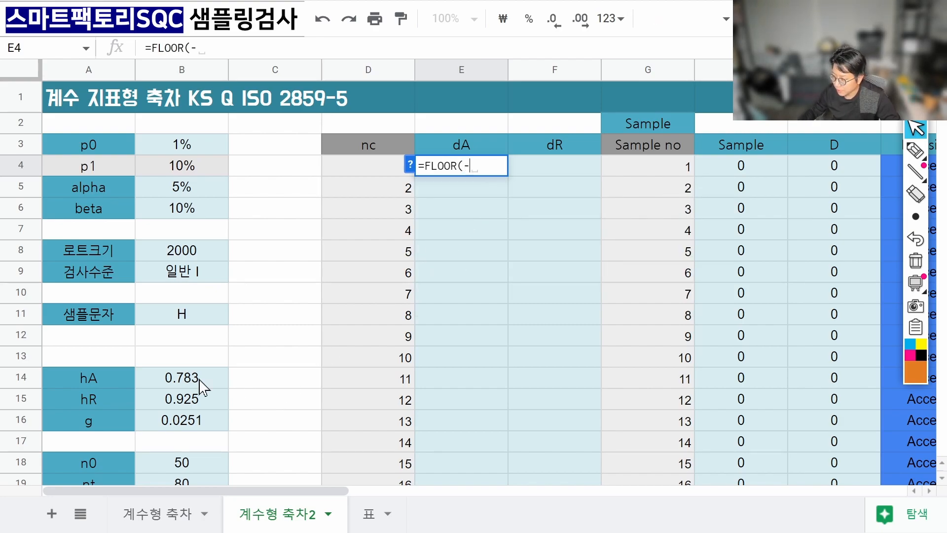
pyautogui.click(200, 380)
pyautogui.press('F4')
pyautogui.write('+')
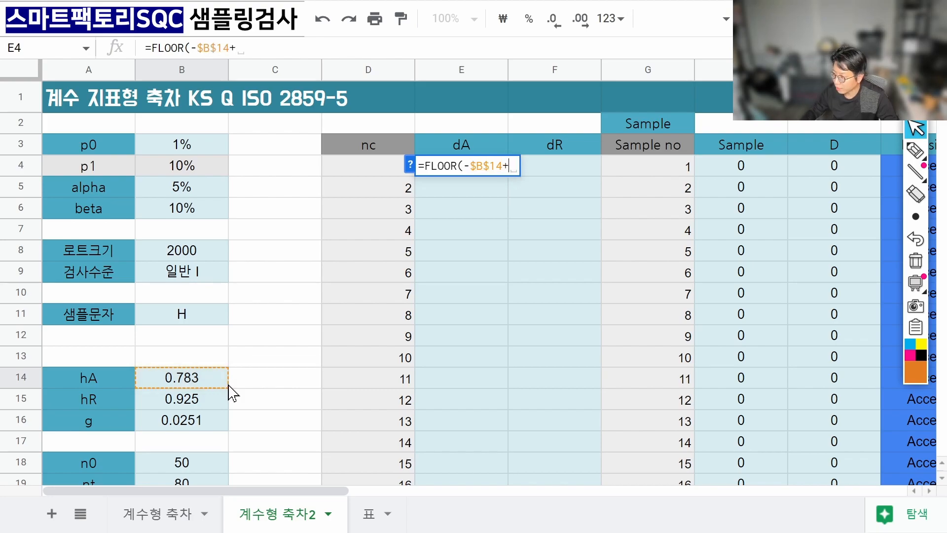
pyautogui.click(198, 419)
pyautogui.press('F4')
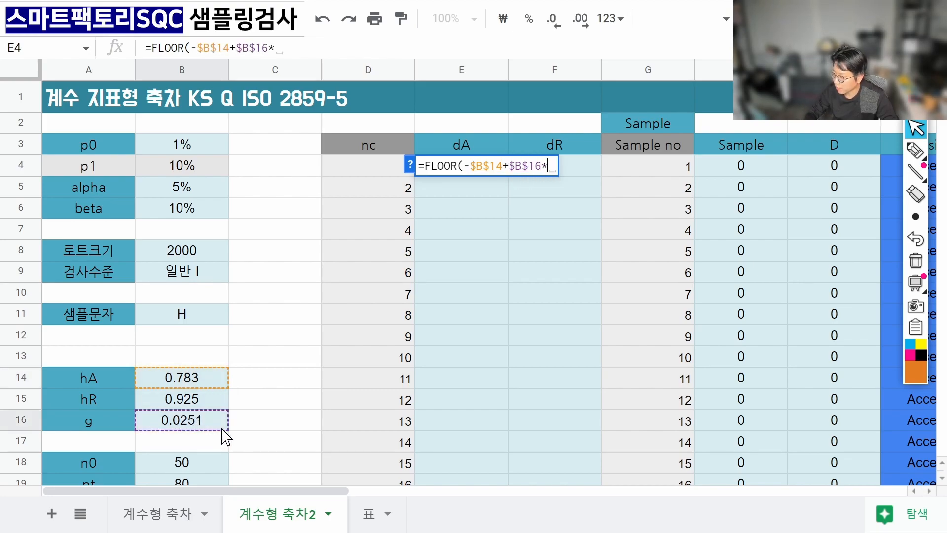
pyautogui.write('*')
pyautogui.press('Left')
pyautogui.write(')')
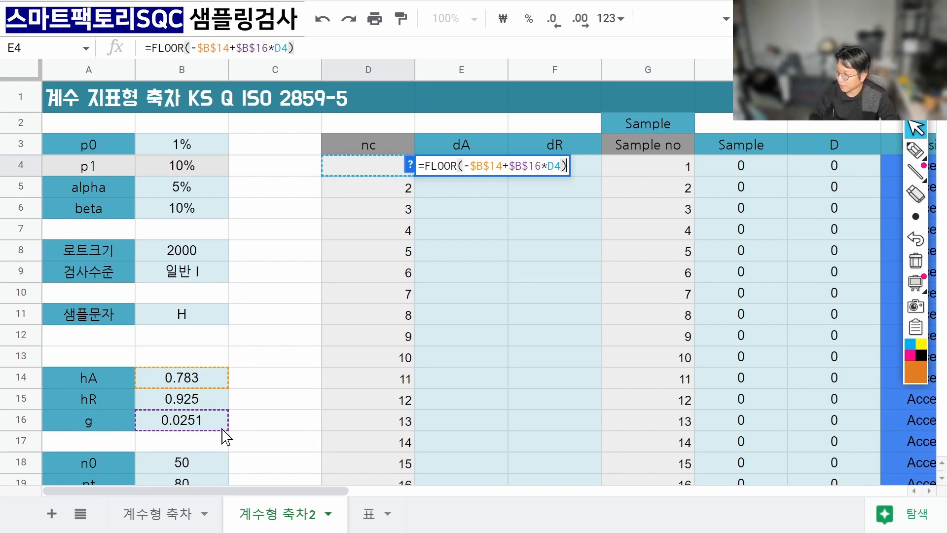
pyautogui.press('Return')
pyautogui.hotkey('ctrl', 'Return')
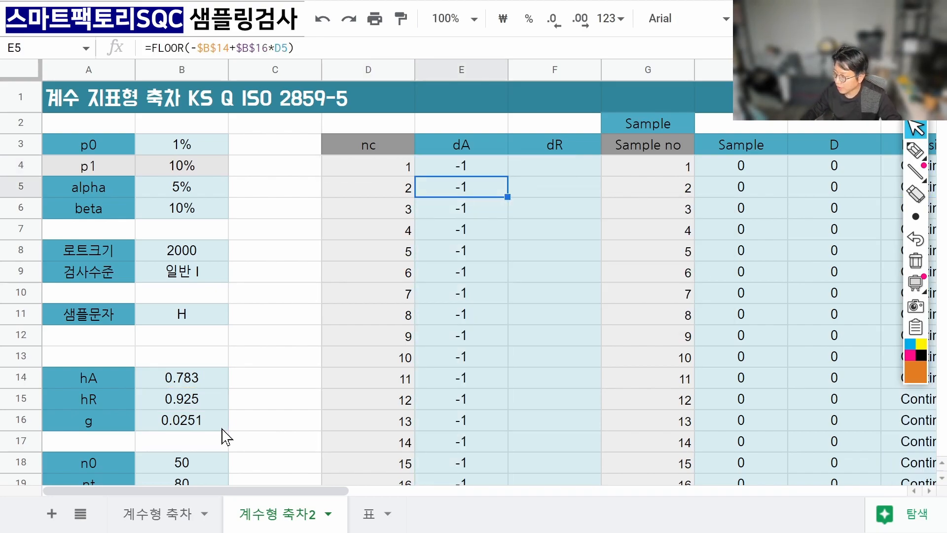
# Set the nc 80 dA cell E83 to =B20 so it shows the Act value 2.
pyautogui.press('Down')
pyautogui.press('Down')
pyautogui.press('Down')
pyautogui.press('Down')
pyautogui.press('Down')
pyautogui.press('Down')
pyautogui.press('Down')
pyautogui.press('Down')
pyautogui.press('Down')
pyautogui.press('Down')
pyautogui.press('Down')
pyautogui.press('Down')
pyautogui.press('Down')
pyautogui.press('Down')
pyautogui.press('Down')
pyautogui.press('Down')
pyautogui.press('Down')
pyautogui.press('Down')
pyautogui.press('Down')
pyautogui.press('Down')
pyautogui.press('Down')
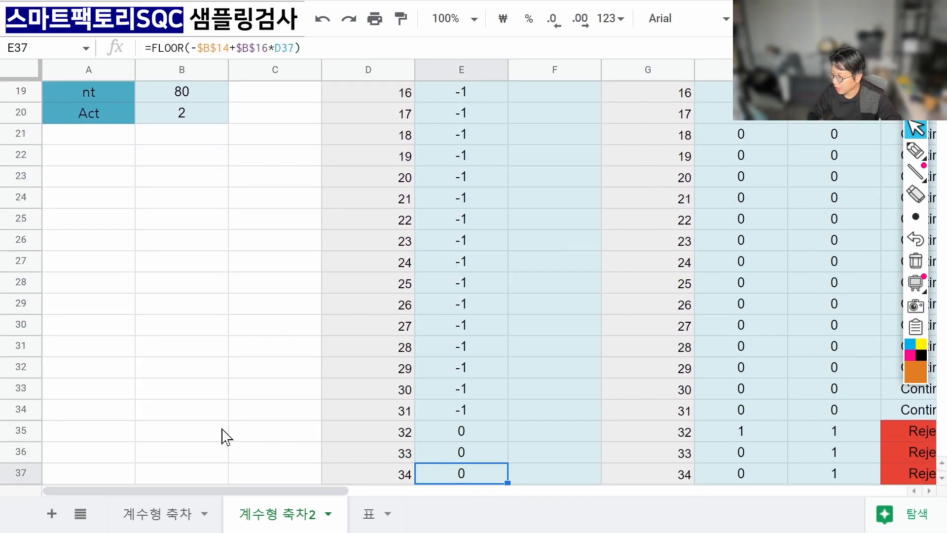
pyautogui.press('Down')
pyautogui.press('Down')
pyautogui.press('Down')
pyautogui.press('Down')
pyautogui.press('Down')
pyautogui.press('Down')
pyautogui.press('Down')
pyautogui.press('Down')
pyautogui.press('Down')
pyautogui.press('Down')
pyautogui.press('Down')
pyautogui.press('Down')
pyautogui.press('Down')
pyautogui.press('Down')
pyautogui.press('Down')
pyautogui.press('Down')
pyautogui.press('Down')
pyautogui.press('Down')
pyautogui.press('Down')
pyautogui.press('Down')
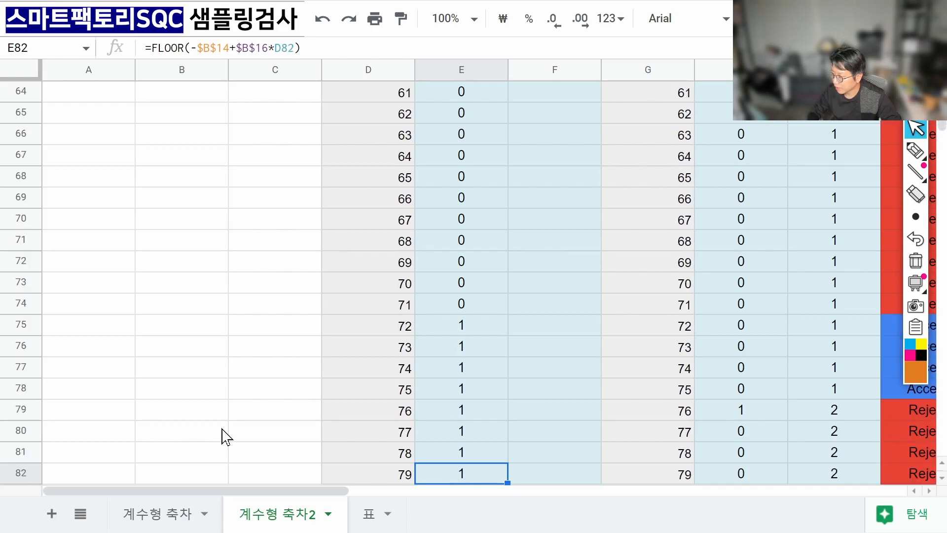
pyautogui.press('Up')
pyautogui.press('Up')
pyautogui.press('Up')
pyautogui.press('Up')
pyautogui.press('Up')
pyautogui.press('Up')
pyautogui.press('Up')
pyautogui.press('Up')
pyautogui.press('Up')
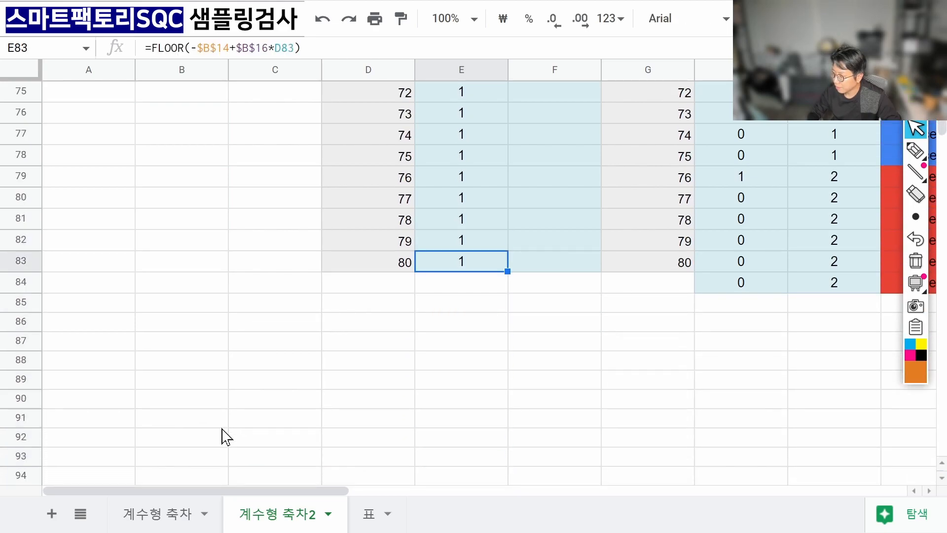
pyautogui.write('2')
pyautogui.press('Return')
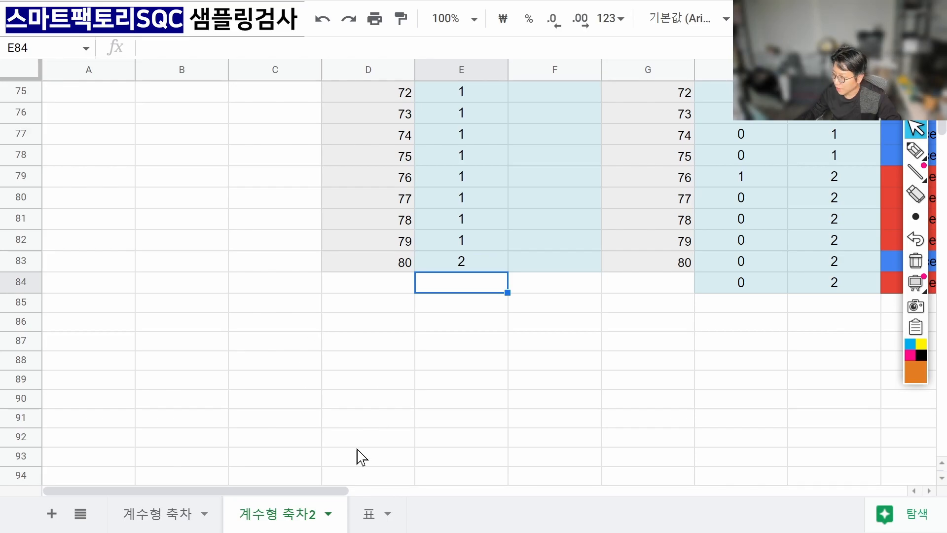
pyautogui.scroll(2, 434, 395)
pyautogui.click(435, 388)
pyautogui.press('BackSpace')
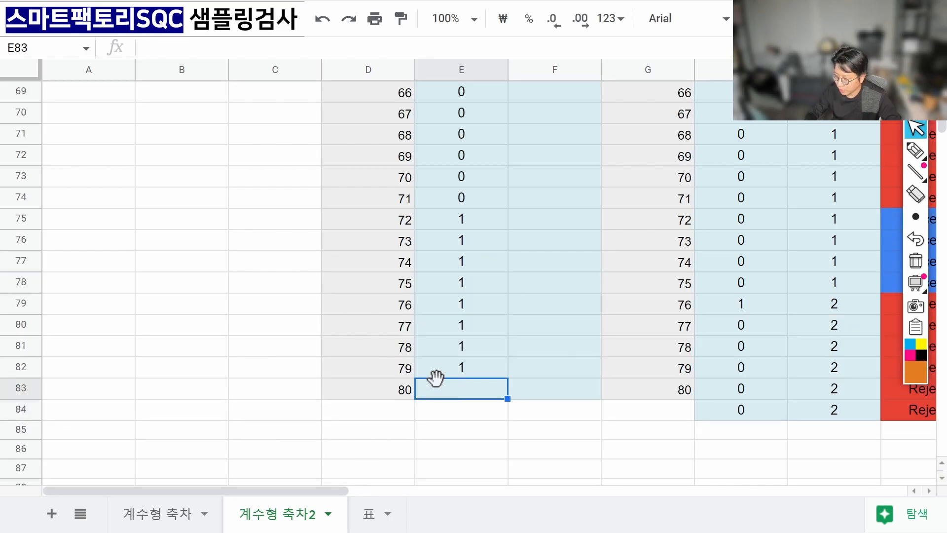
pyautogui.write('=')
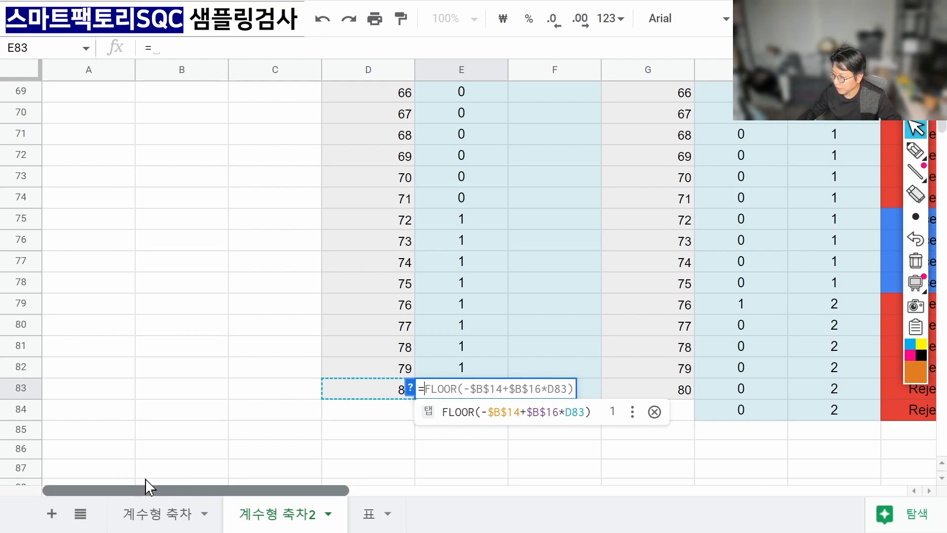
pyautogui.scroll(20, 228, 363)
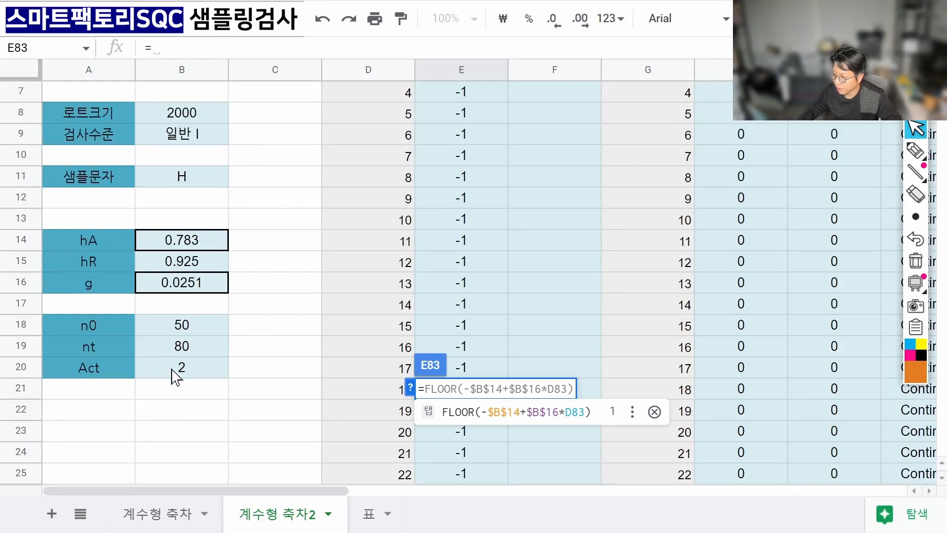
pyautogui.click(175, 375)
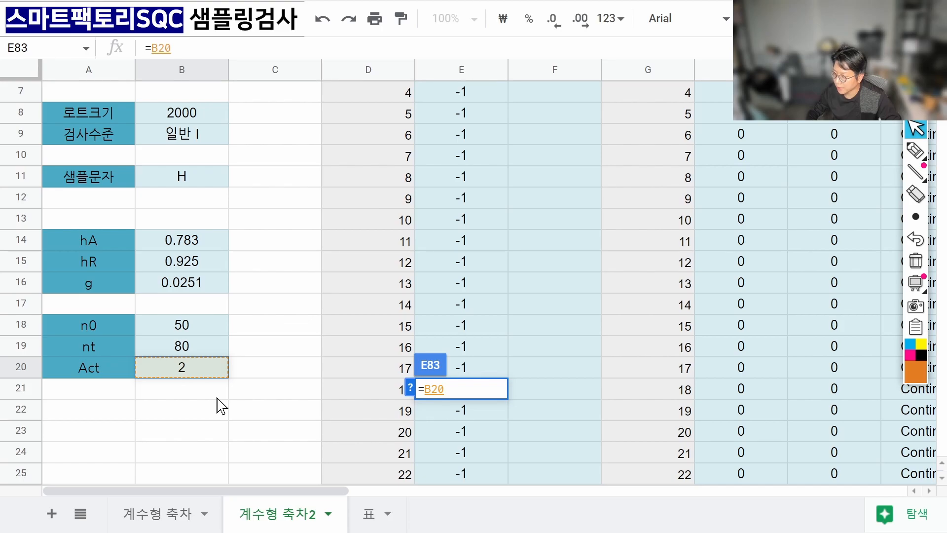
pyautogui.press('Return')
pyautogui.press('Up')
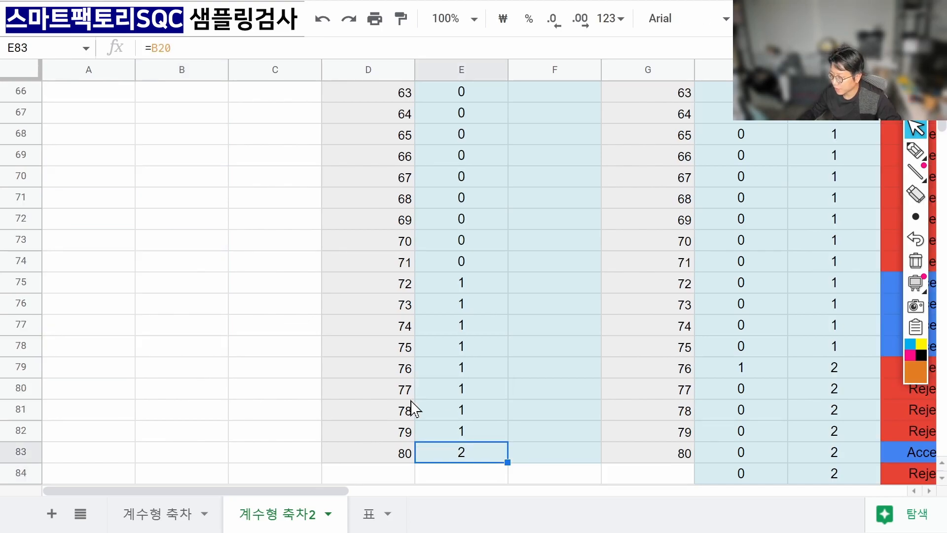
pyautogui.scroll(20, 562, 416)
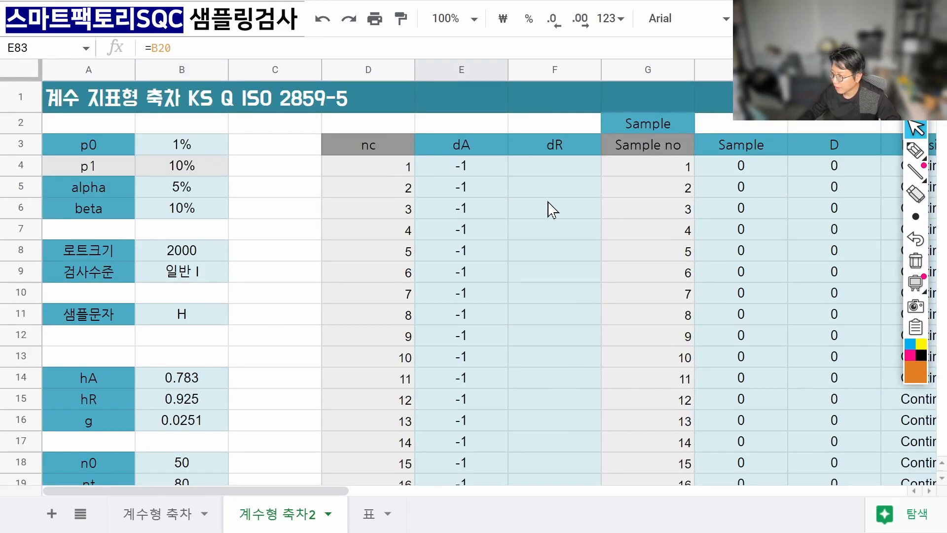
# Enter =CEILING($B$15+$B$16*D4) in F4 and autofill it down the dR column.
pyautogui.click(560, 168)
pyautogui.write('=')
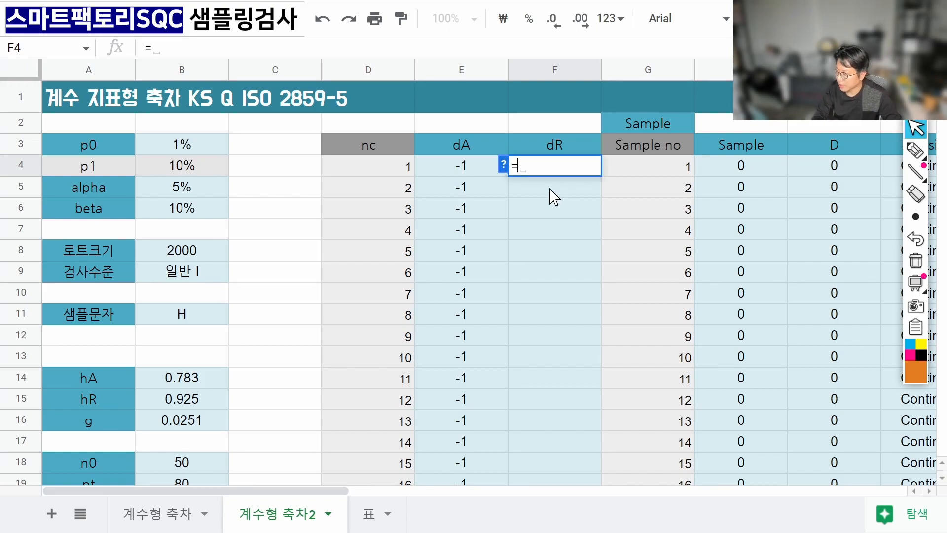
pyautogui.write('ceiling')
pyautogui.press('Tab')
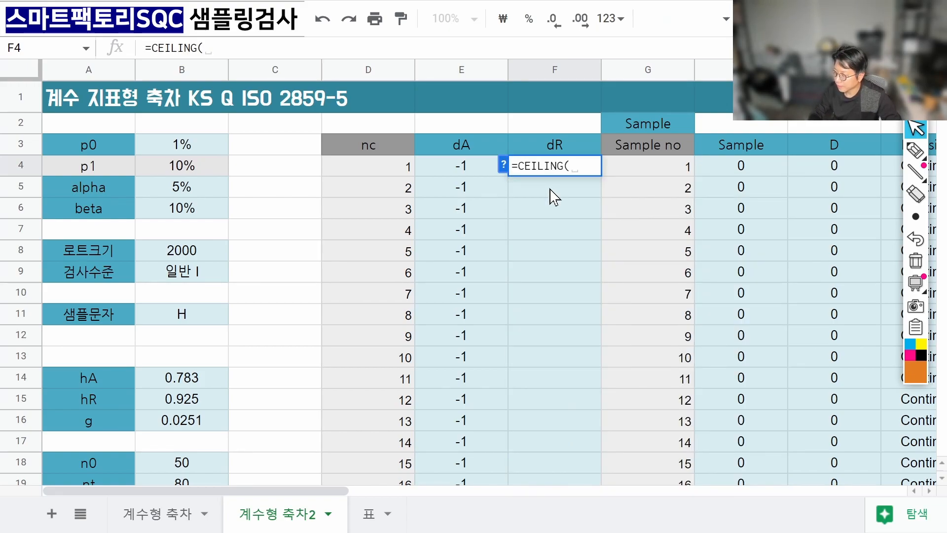
pyautogui.press('Left')
pyautogui.press('Left')
pyautogui.press('Left')
pyautogui.press('Left')
pyautogui.press('Down')
pyautogui.press('Down')
pyautogui.press('Down')
pyautogui.press('Down')
pyautogui.press('Down')
pyautogui.press('Down')
pyautogui.press('Down')
pyautogui.press('Down')
pyautogui.press('Down')
pyautogui.press('Down')
pyautogui.press('Down')
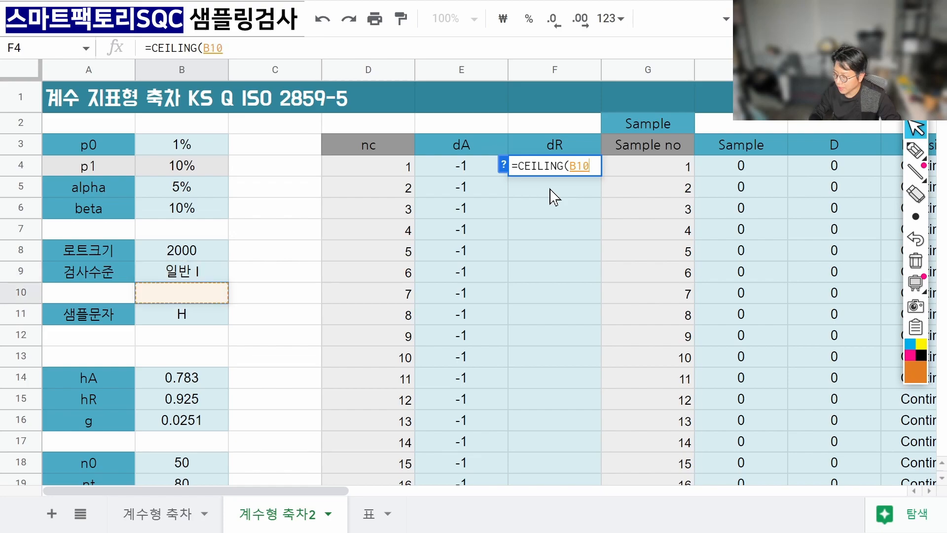
pyautogui.press('F4')
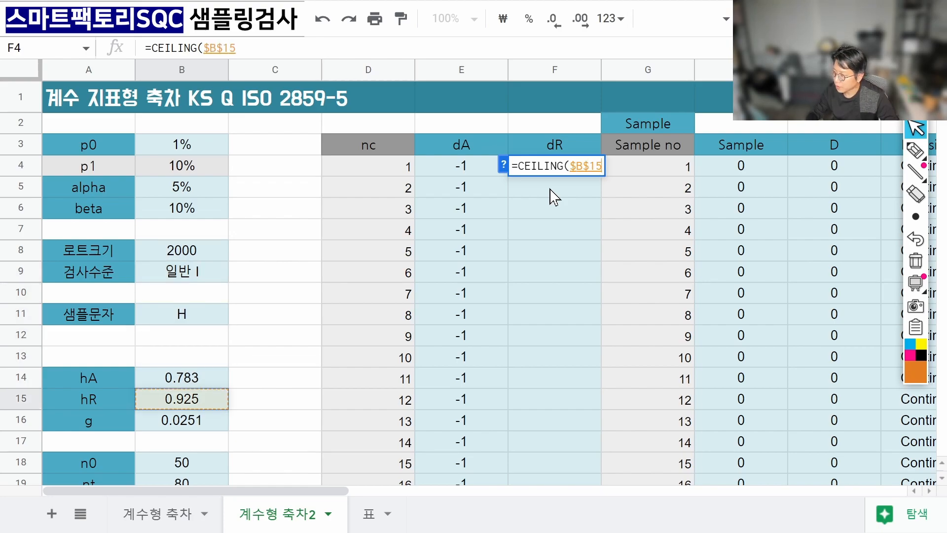
pyautogui.write('+')
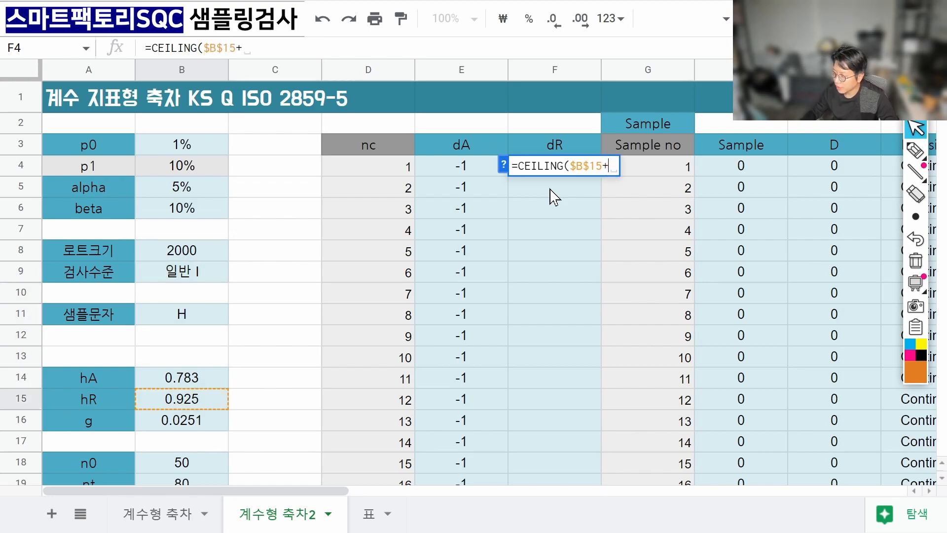
pyautogui.click(186, 422)
pyautogui.press('F4')
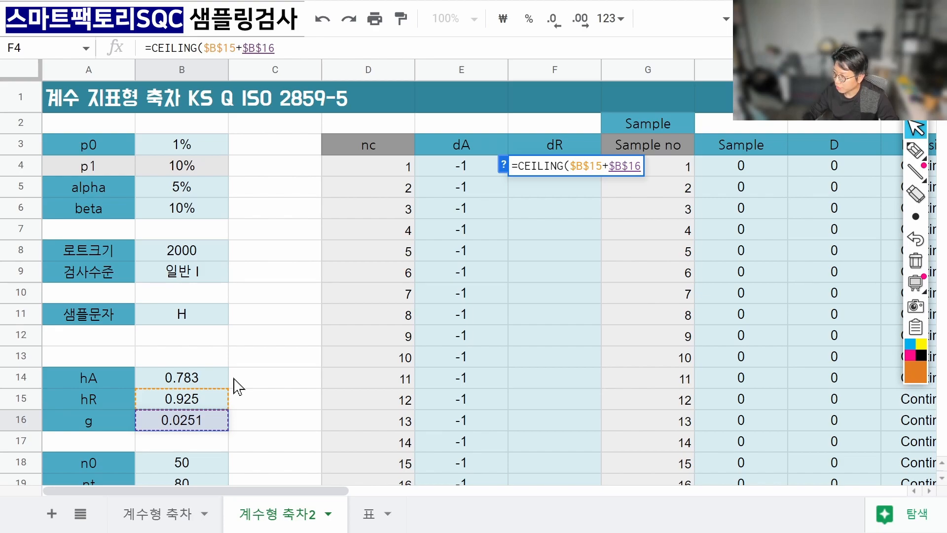
pyautogui.write('*')
pyautogui.press('Left')
pyautogui.press('Left')
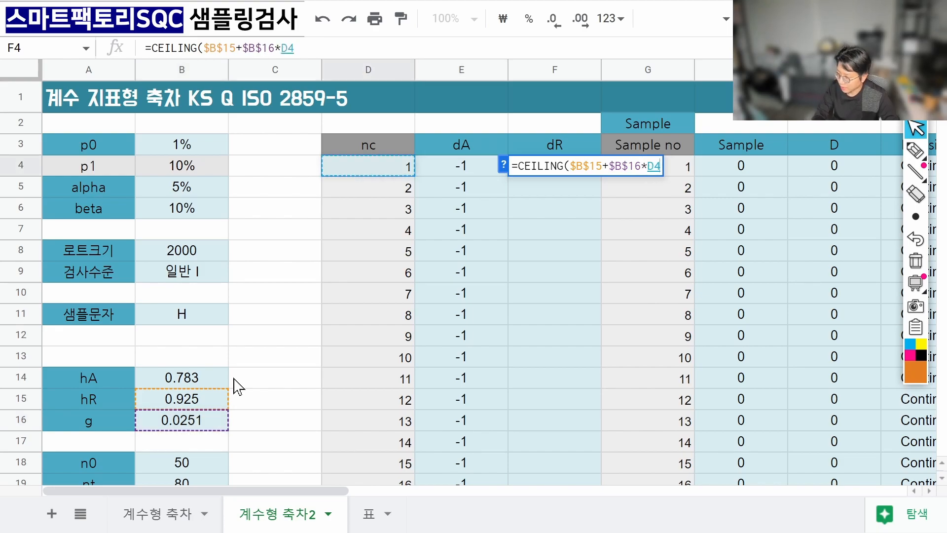
pyautogui.write(')')
pyautogui.press('Return')
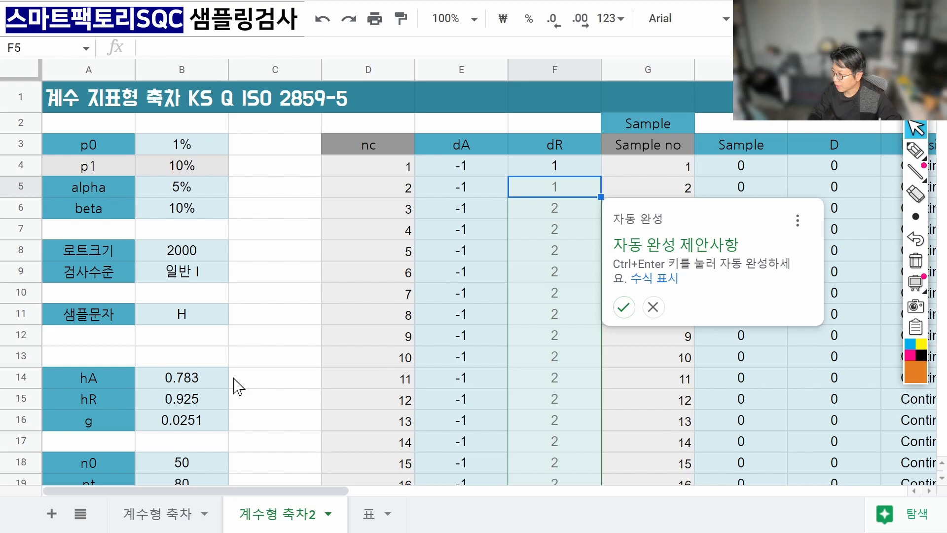
pyautogui.hotkey('ctrl', 'Return')
# Set the last dR cell F83 to =E83+1, giving 3, and review column F.
pyautogui.hotkey('ctrl', 'Down')
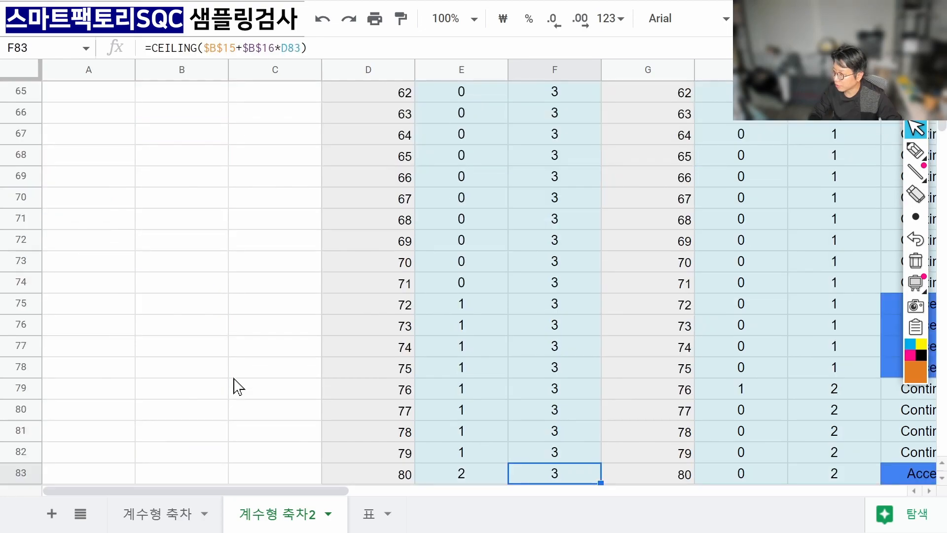
pyautogui.press('Left')
pyautogui.press('Right')
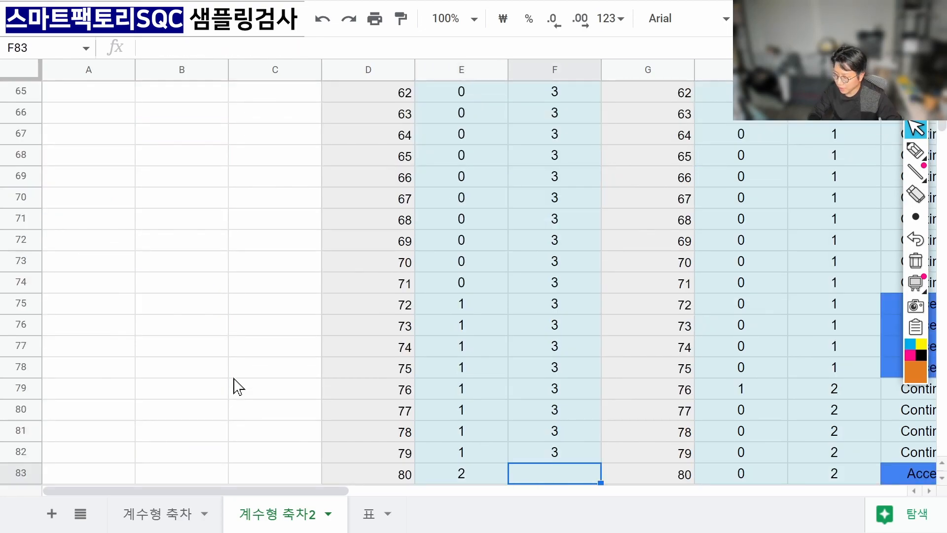
pyautogui.write('=')
pyautogui.press('Left')
pyautogui.write('+1')
pyautogui.press('Return')
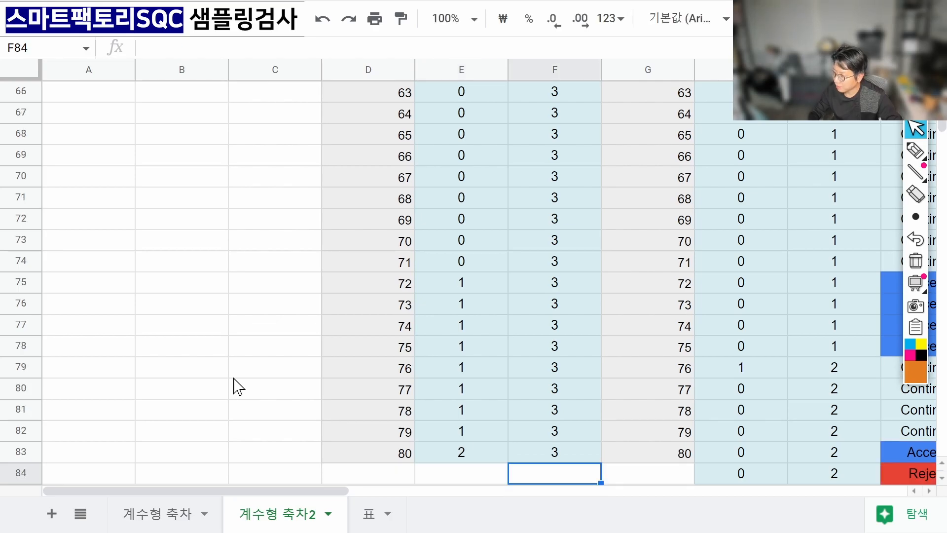
pyautogui.press('Up')
pyautogui.press('Up')
pyautogui.press('Up')
pyautogui.press('Up')
pyautogui.press('Up')
pyautogui.press('Up')
pyautogui.press('Up')
pyautogui.press('Up')
pyautogui.press('Up')
pyautogui.press('Up')
pyautogui.press('Up')
pyautogui.press('Up')
pyautogui.press('Up')
pyautogui.press('Up')
pyautogui.press('Up')
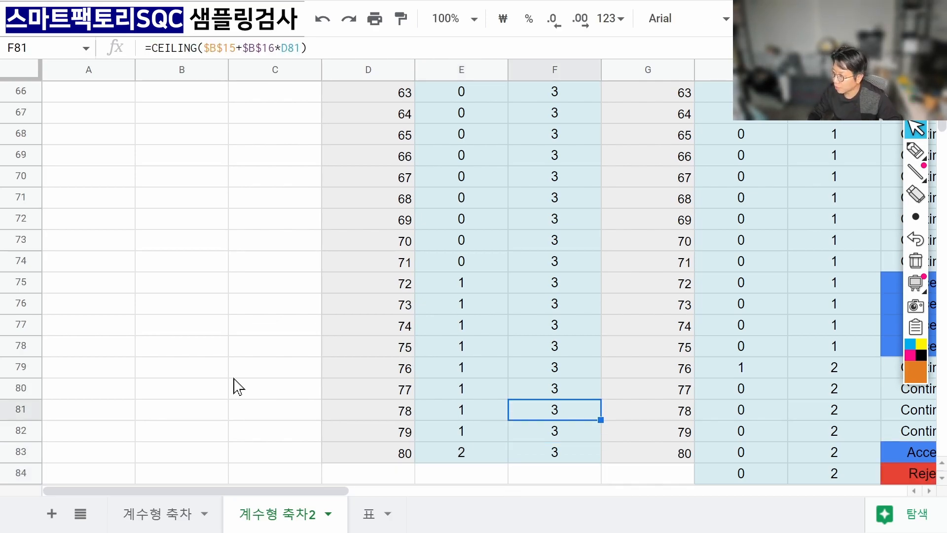
pyautogui.press('Up')
pyautogui.press('Up')
pyautogui.press('Up')
pyautogui.press('Up')
pyautogui.press('Up')
pyautogui.press('Up')
pyautogui.press('Up')
pyautogui.press('Up')
pyautogui.press('Up')
pyautogui.press('Up')
pyautogui.press('Up')
pyautogui.press('Up')
pyautogui.press('Up')
pyautogui.press('Up')
pyautogui.press('Up')
pyautogui.press('Up')
pyautogui.press('Up')
pyautogui.press('Up')
pyautogui.press('Up')
pyautogui.press('Up')
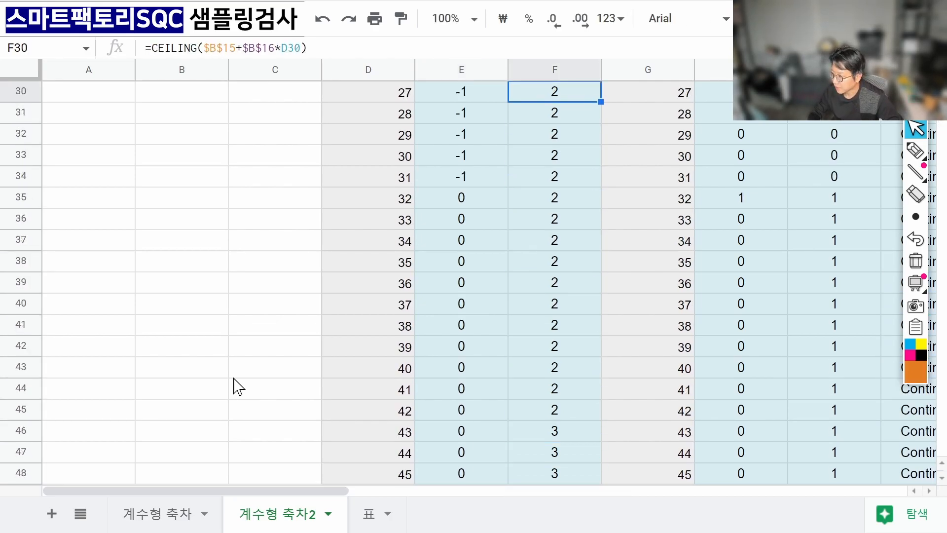
pyautogui.press('Up')
pyautogui.press('Up')
pyautogui.press('Up')
pyautogui.press('Up')
pyautogui.press('Up')
pyautogui.press('Up')
pyautogui.press('Up')
pyautogui.press('Up')
pyautogui.press('Up')
pyautogui.press('Up')
pyautogui.press('Up')
pyautogui.press('Up')
pyautogui.press('Up')
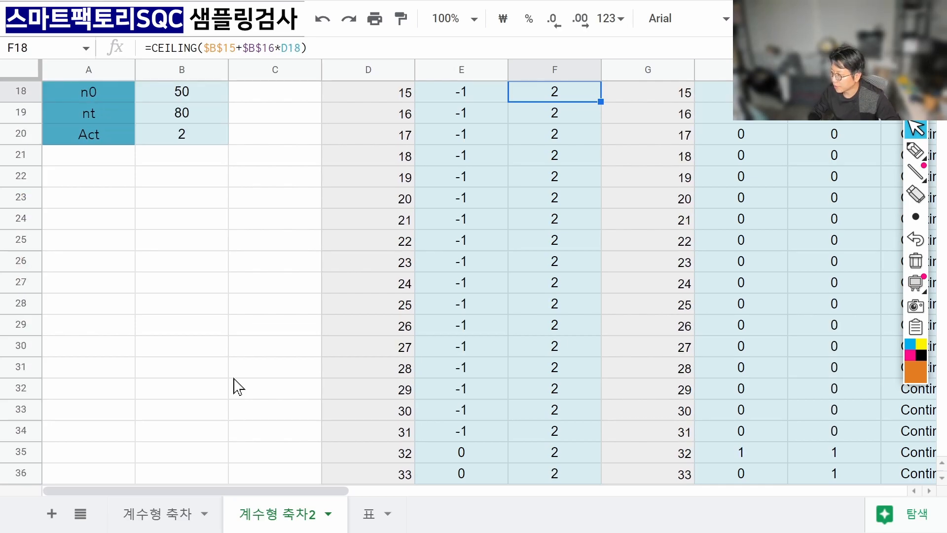
pyautogui.press('Up')
pyautogui.press('Up')
pyautogui.press('Up')
pyautogui.press('Up')
pyautogui.press('Up')
pyautogui.press('Up')
pyautogui.press('Up')
pyautogui.press('Up')
pyautogui.press('Up')
pyautogui.press('Up')
pyautogui.press('Up')
pyautogui.press('Up')
pyautogui.press('Up')
pyautogui.press('Up')
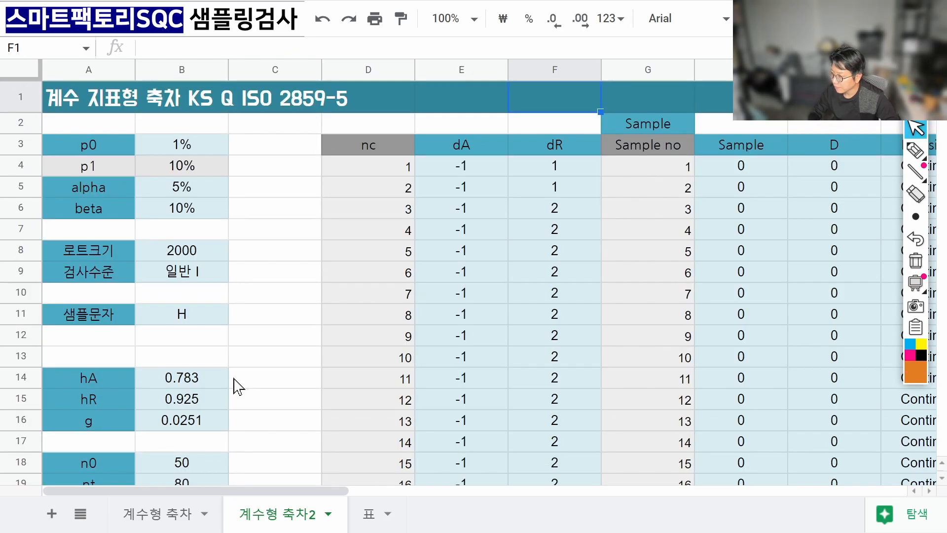
pyautogui.press('Down')
pyautogui.press('Down')
pyautogui.press('Down')
pyautogui.press('Right')
pyautogui.press('Right')
pyautogui.press('Right')
pyautogui.press('Right')
pyautogui.press('Right')
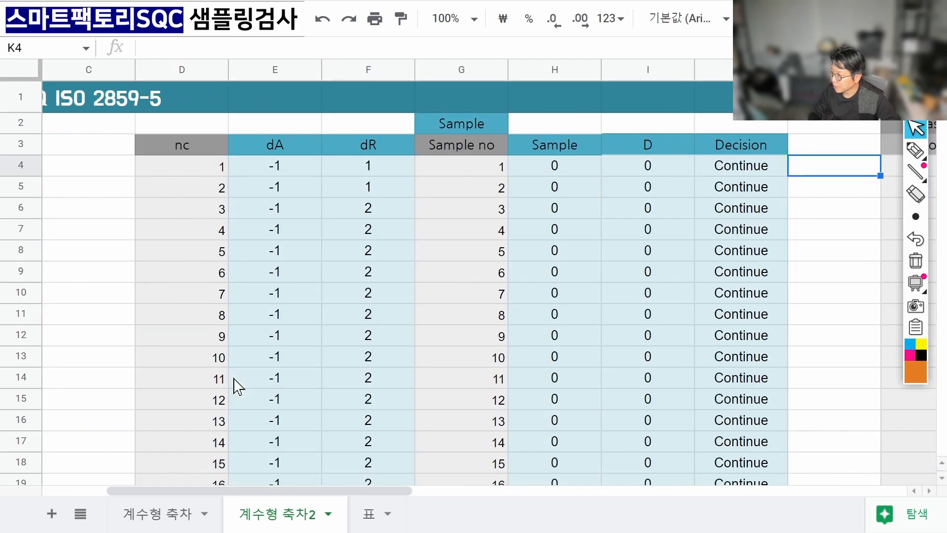
pyautogui.press('Left')
pyautogui.press('Left')
pyautogui.press('Left')
pyautogui.press('Down')
pyautogui.press('Down')
pyautogui.press('Down')
pyautogui.press('Down')
pyautogui.press('Down')
pyautogui.press('Down')
pyautogui.press('Down')
pyautogui.press('Down')
pyautogui.press('Down')
pyautogui.press('Down')
pyautogui.press('Down')
pyautogui.press('Down')
pyautogui.press('Down')
pyautogui.press('Down')
pyautogui.press('Down')
pyautogui.press('Down')
pyautogui.press('Down')
pyautogui.press('Down')
pyautogui.press('Down')
pyautogui.press('Down')
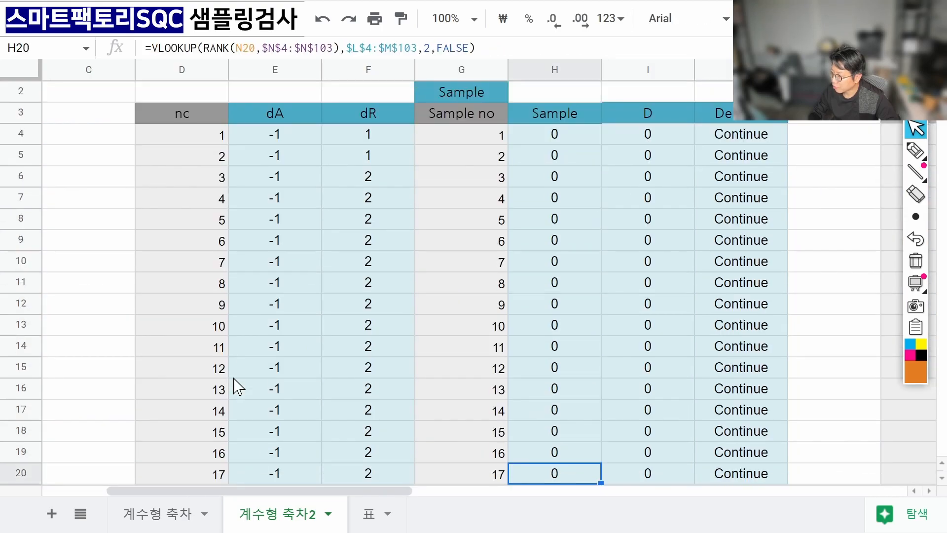
pyautogui.press('Down')
pyautogui.press('Down')
pyautogui.press('Down')
pyautogui.press('Down')
pyautogui.press('Down')
pyautogui.press('Down')
pyautogui.press('Down')
pyautogui.press('Up')
pyautogui.press('Up')
pyautogui.press('Up')
pyautogui.press('Up')
pyautogui.press('Up')
pyautogui.press('Up')
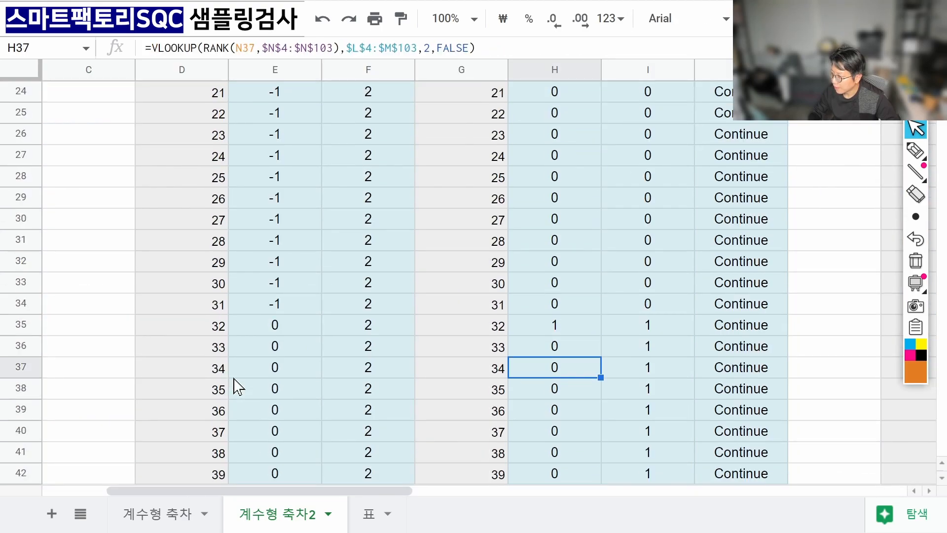
pyautogui.press('Up')
pyautogui.press('Up')
pyautogui.press('Up')
pyautogui.press('Up')
pyautogui.press('Up')
pyautogui.press('Up')
pyautogui.press('Up')
pyautogui.press('Up')
pyautogui.press('Up')
pyautogui.press('Up')
pyautogui.press('Up')
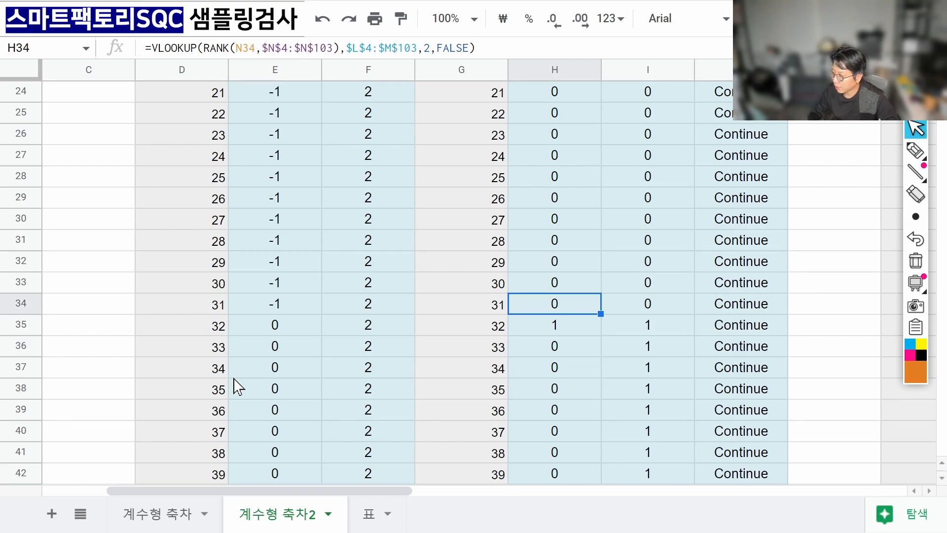
pyautogui.press('Down')
pyautogui.press('Down')
pyautogui.press('Down')
pyautogui.press('Down')
pyautogui.press('Down')
pyautogui.press('Down')
pyautogui.press('Down')
pyautogui.press('Down')
pyautogui.press('Down')
pyautogui.press('Down')
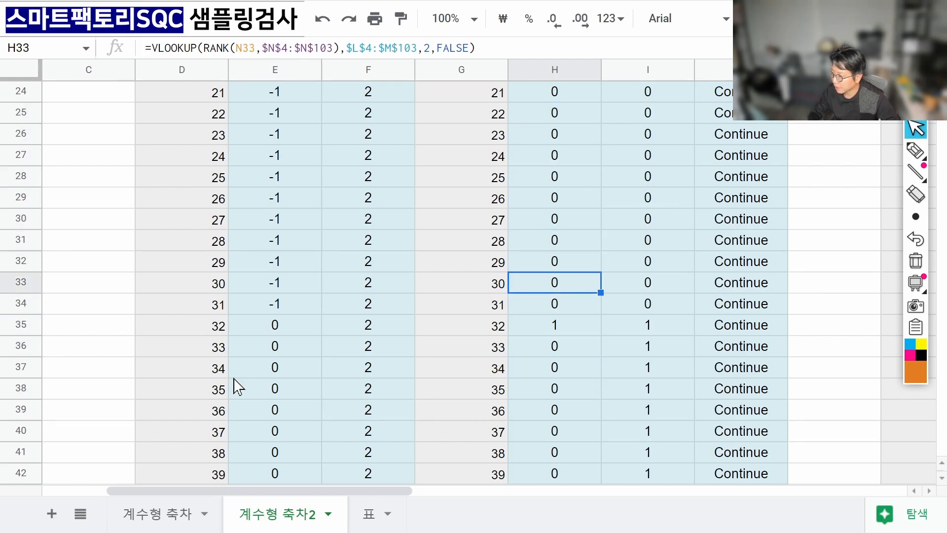
pyautogui.press('Left')
pyautogui.press('Left')
pyautogui.press('Left')
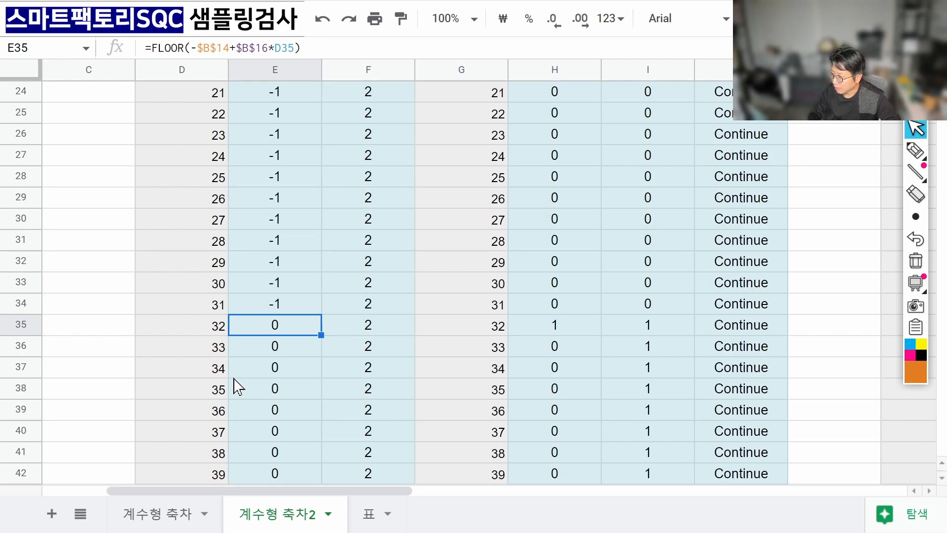
pyautogui.press('Right')
pyautogui.press('Right')
pyautogui.press('Right')
pyautogui.press('Left')
pyautogui.press('Left')
pyautogui.press('Left')
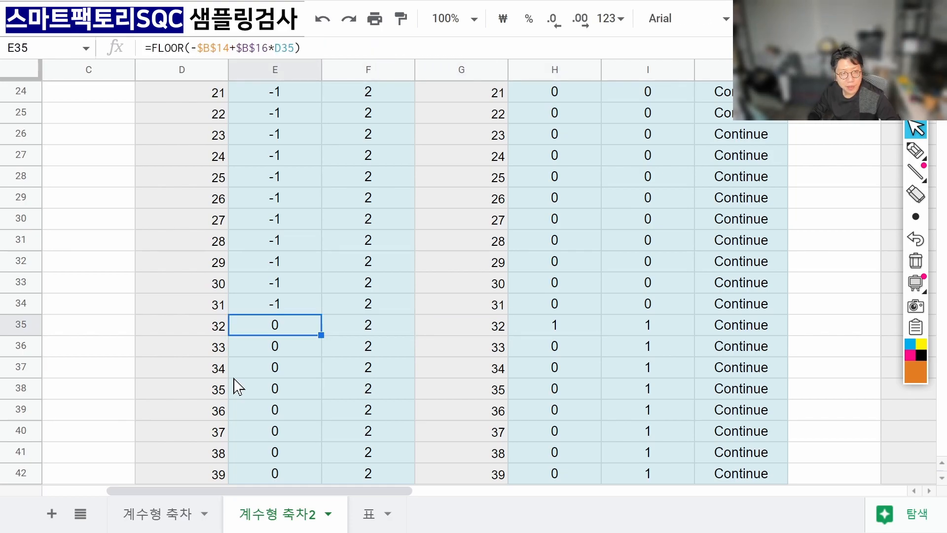
pyautogui.press('Right')
pyautogui.press('Right')
pyautogui.press('Right')
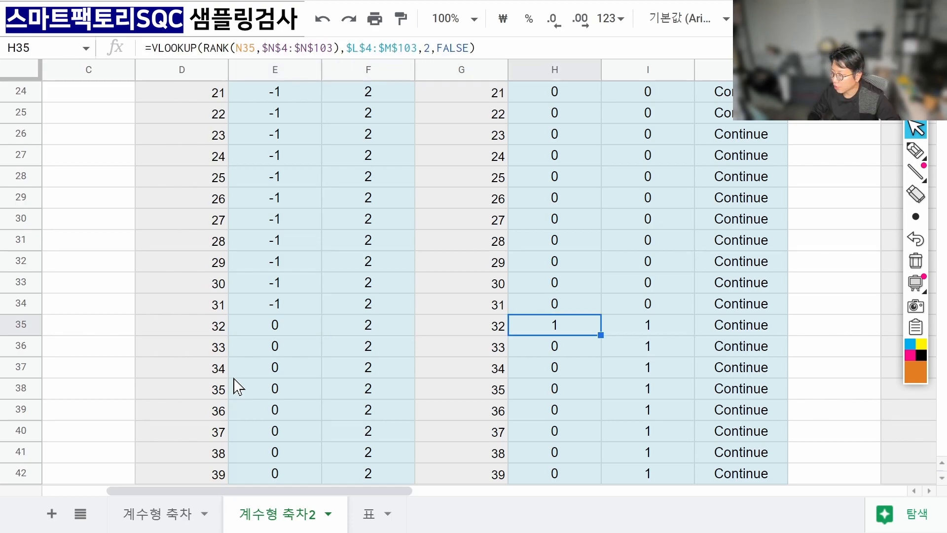
pyautogui.press('Right')
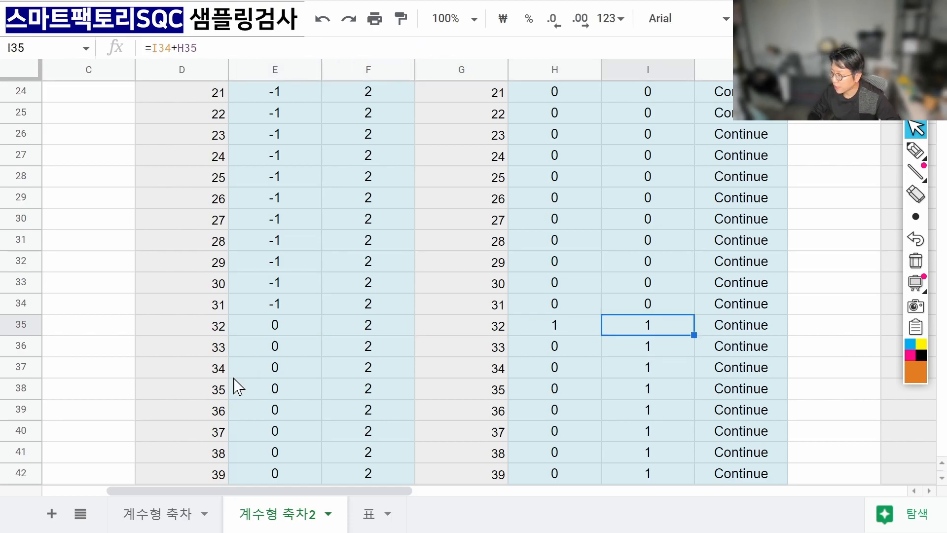
pyautogui.press('Down')
pyautogui.press('Down')
pyautogui.press('Down')
pyautogui.press('Down')
pyautogui.press('Down')
pyautogui.press('Down')
pyautogui.press('Down')
pyautogui.press('Down')
pyautogui.press('Down')
pyautogui.press('Down')
pyautogui.press('Down')
pyautogui.press('Down')
pyautogui.press('Down')
pyautogui.press('Down')
pyautogui.press('Down')
pyautogui.press('Down')
pyautogui.press('Down')
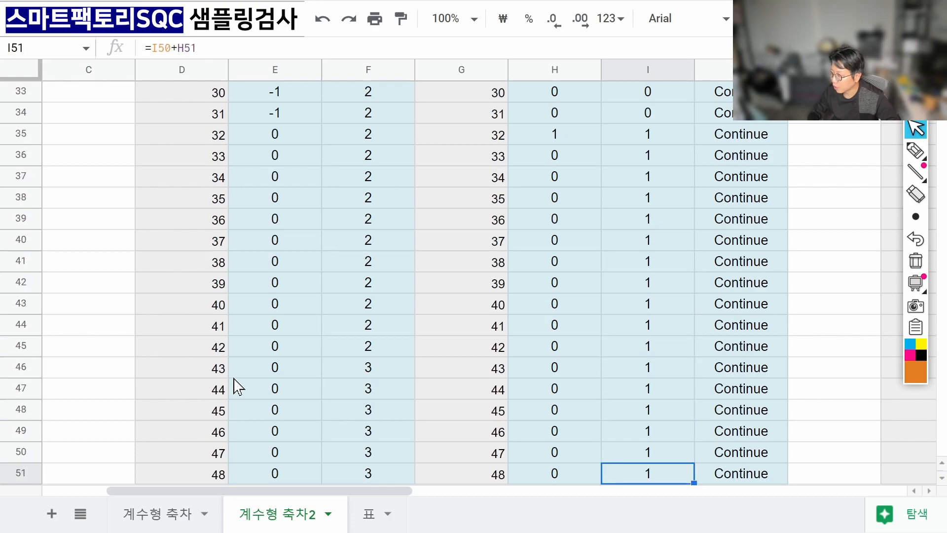
pyautogui.press('Down')
pyautogui.press('Down')
pyautogui.press('Down')
pyautogui.press('Down')
pyautogui.press('Down')
pyautogui.press('Down')
pyautogui.press('Down')
pyautogui.press('Down')
pyautogui.press('Down')
pyautogui.press('Down')
pyautogui.press('Down')
pyautogui.press('Down')
pyautogui.press('Down')
pyautogui.press('Down')
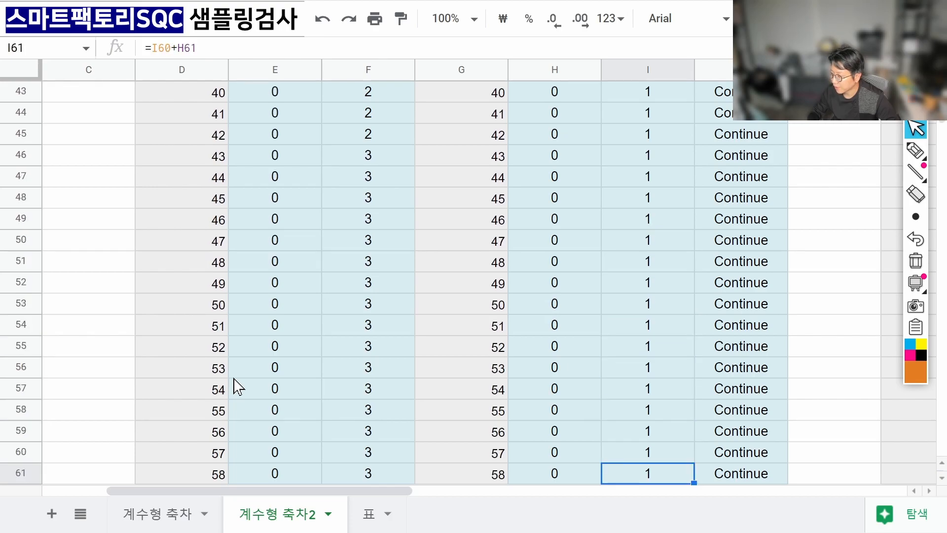
pyautogui.press('Down')
pyautogui.press('Down')
pyautogui.press('Down')
pyautogui.press('Down')
pyautogui.press('Down')
pyautogui.press('Down')
pyautogui.press('Down')
pyautogui.press('Down')
pyautogui.press('Down')
pyautogui.press('Down')
pyautogui.press('Down')
pyautogui.press('Down')
pyautogui.press('Down')
pyautogui.press('Down')
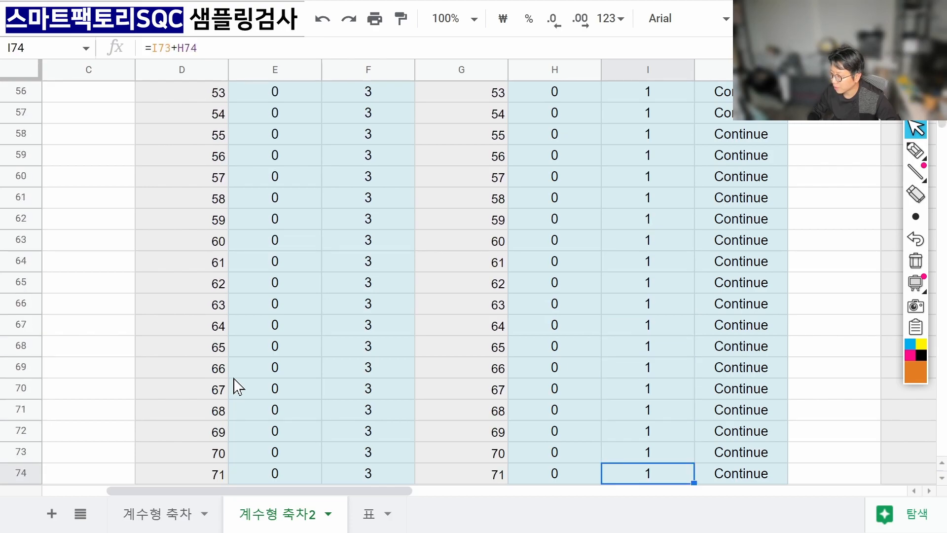
pyautogui.press('Up')
pyautogui.press('Up')
pyautogui.press('Up')
pyautogui.press('Up')
pyautogui.press('Up')
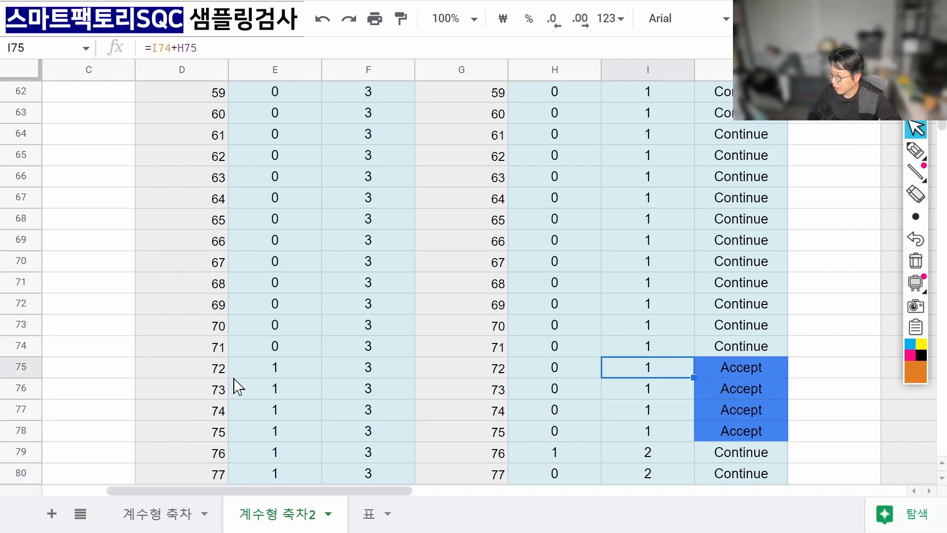
pyautogui.press('Left')
pyautogui.press('Left')
pyautogui.press('Left')
pyautogui.press('Left')
pyautogui.press('Left')
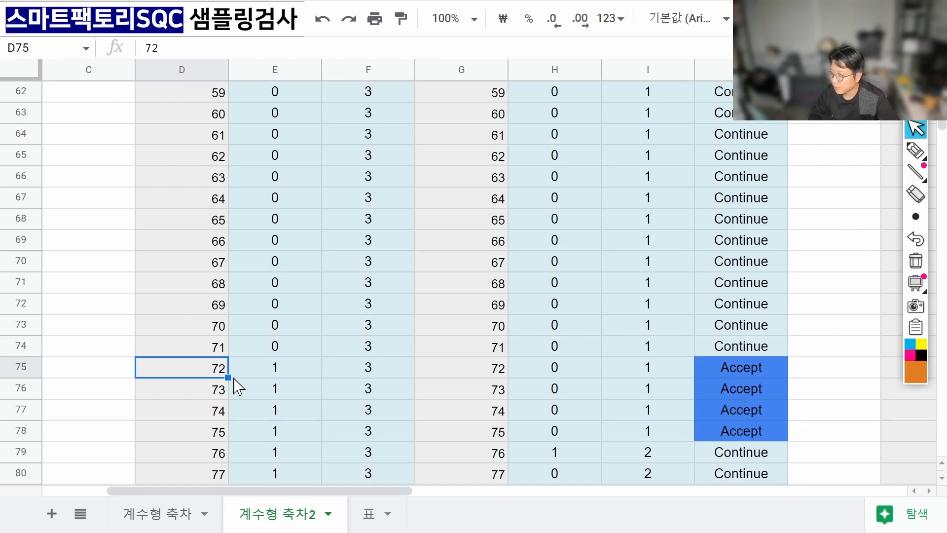
pyautogui.press('Right')
pyautogui.press('Right')
pyautogui.press('Right')
pyautogui.press('Right')
pyautogui.press('Right')
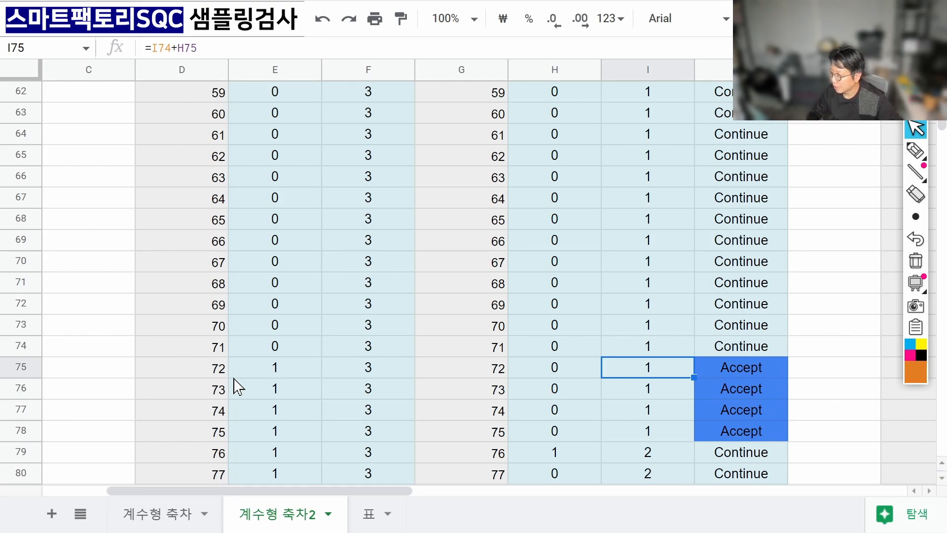
pyautogui.press('Left')
pyautogui.press('Left')
pyautogui.press('Left')
pyautogui.press('Left')
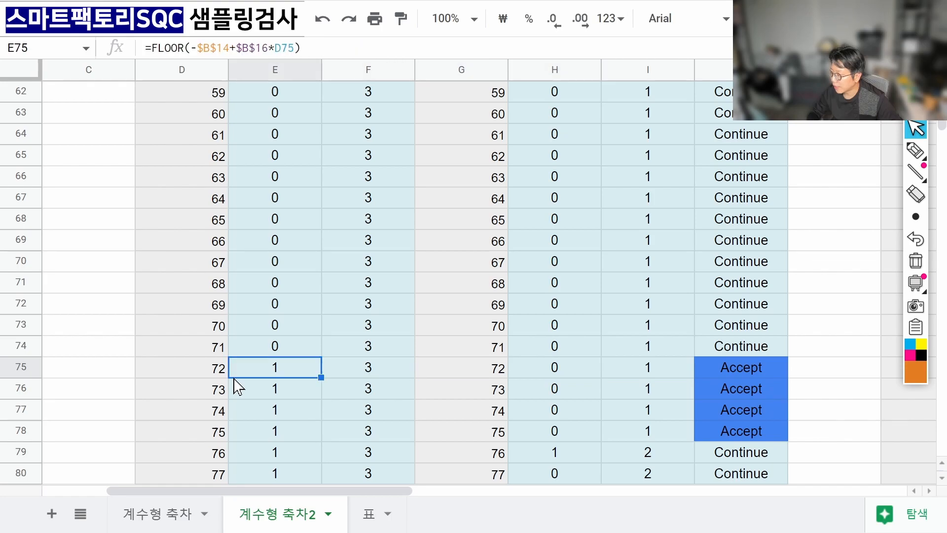
pyautogui.press('Right')
pyautogui.press('Right')
pyautogui.press('Right')
pyautogui.press('Right')
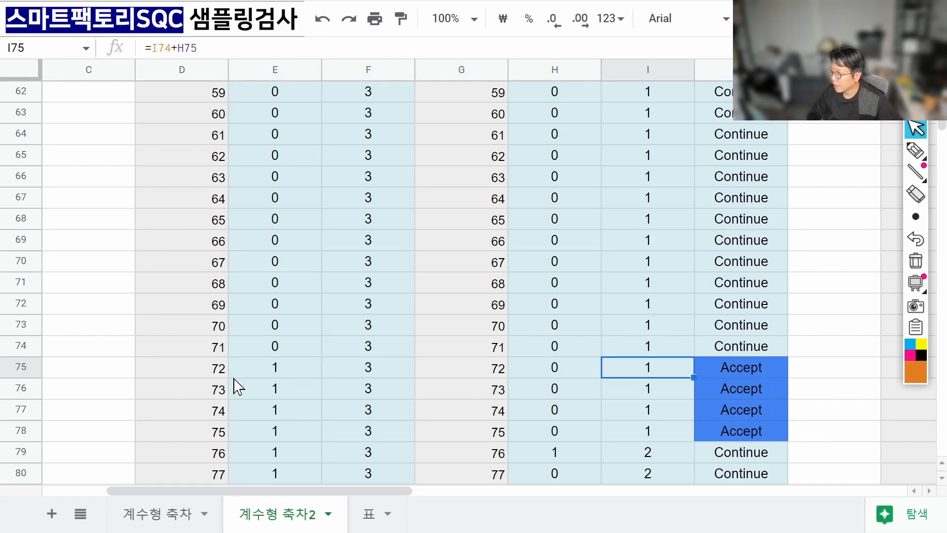
pyautogui.press('Right')
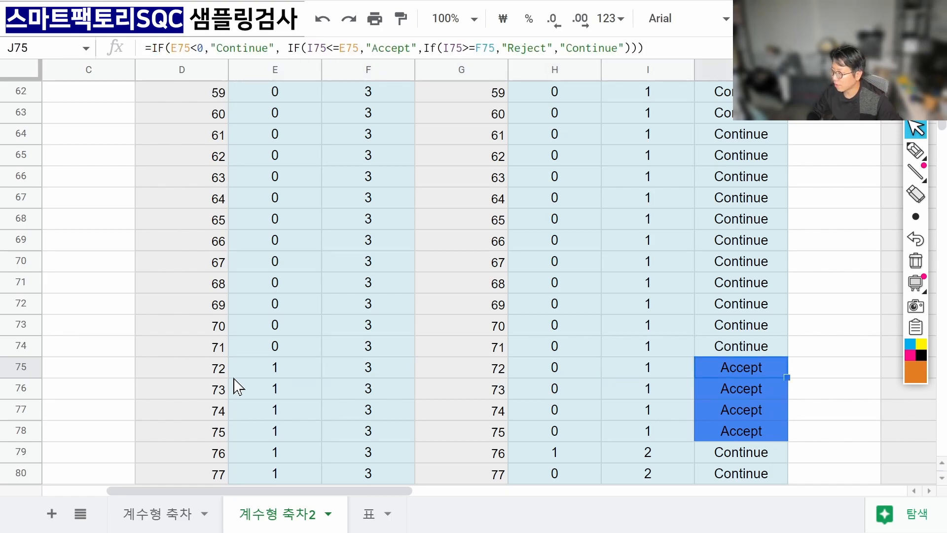
pyautogui.press('Down')
pyautogui.press('Down')
pyautogui.press('Down')
pyautogui.press('Down')
pyautogui.press('Down')
pyautogui.press('Down')
pyautogui.press('Down')
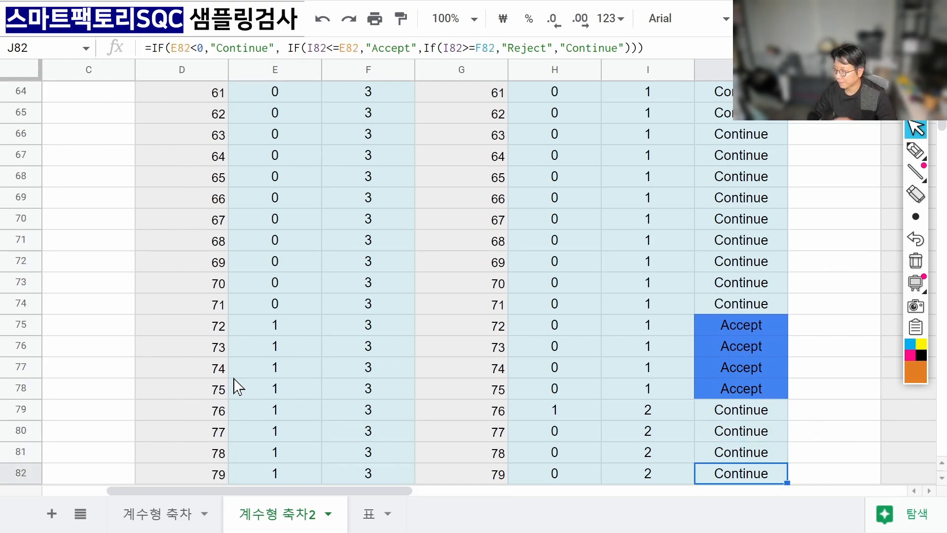
pyautogui.press('Down')
pyautogui.press('Down')
pyautogui.press('Down')
pyautogui.press('Up')
pyautogui.press('Right')
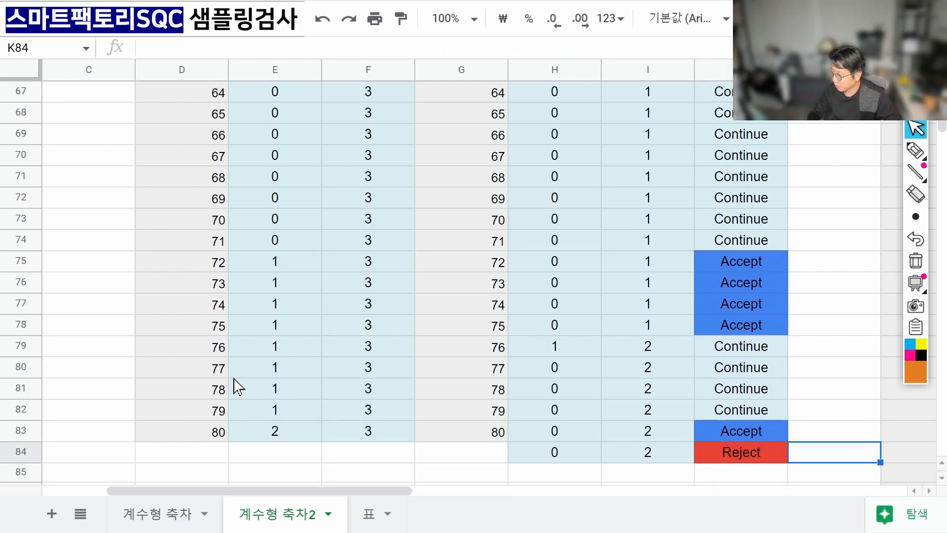
# Clear the leftover 0, 2 and Reject entries from row 84.
pyautogui.hotkey('shift', 'Left')
pyautogui.hotkey('shift', 'Left')
pyautogui.hotkey('shift', 'Left')
pyautogui.hotkey('ctrl', 'c')
pyautogui.hotkey('ctrl', 'shift', 'v')
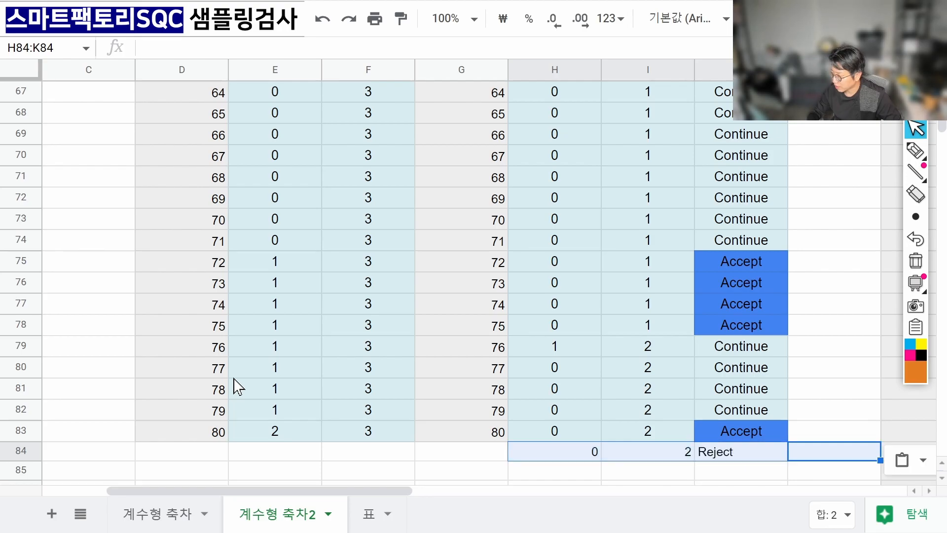
pyautogui.press('Delete')
pyautogui.press('Left')
pyautogui.press('Up')
pyautogui.press('Up')
pyautogui.press('Up')
pyautogui.press('Up')
pyautogui.press('Up')
pyautogui.press('Up')
# Check the sample number, cumulative defects and decision formulas in the last row, 83.
pyautogui.press('Down')
pyautogui.press('Down')
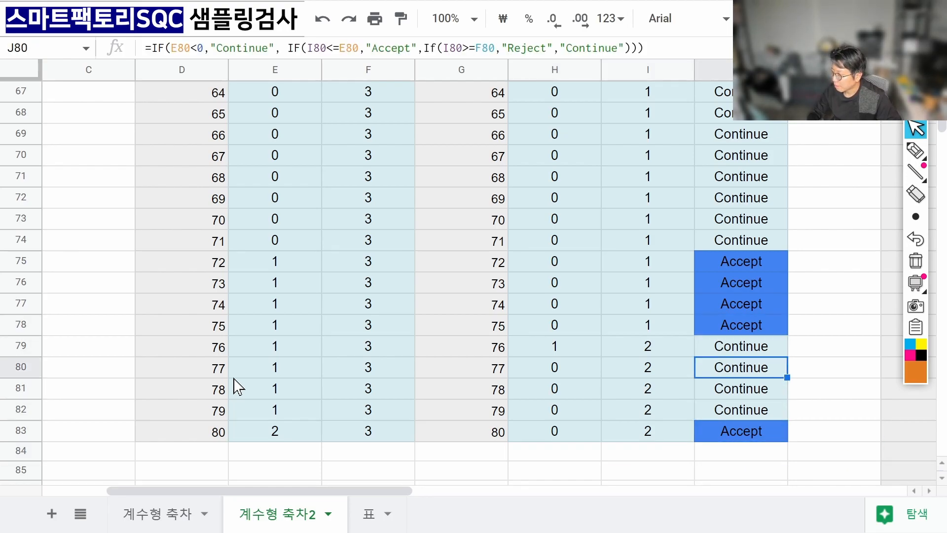
pyautogui.press('Down')
pyautogui.press('Down')
pyautogui.press('Down')
pyautogui.press('Left')
pyautogui.press('Left')
pyautogui.press('Left')
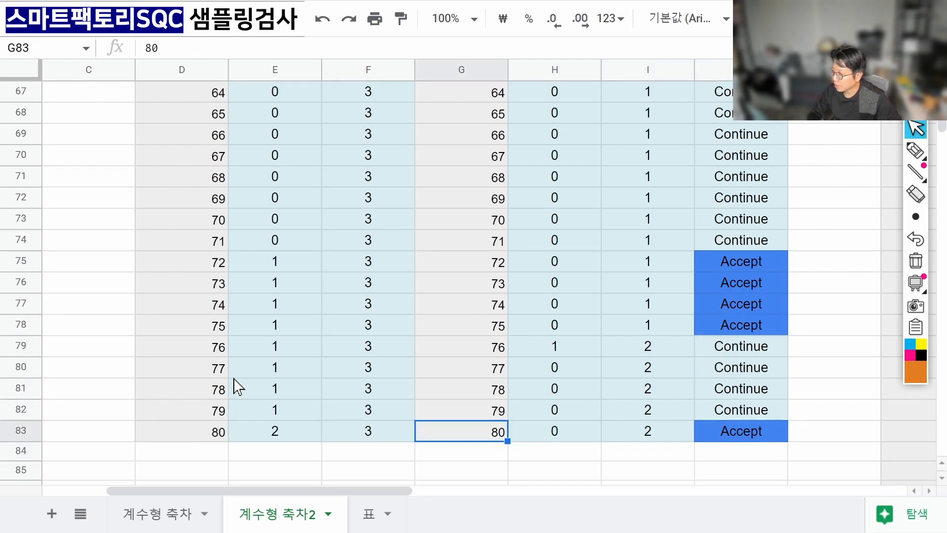
pyautogui.press('Right')
pyautogui.press('Right')
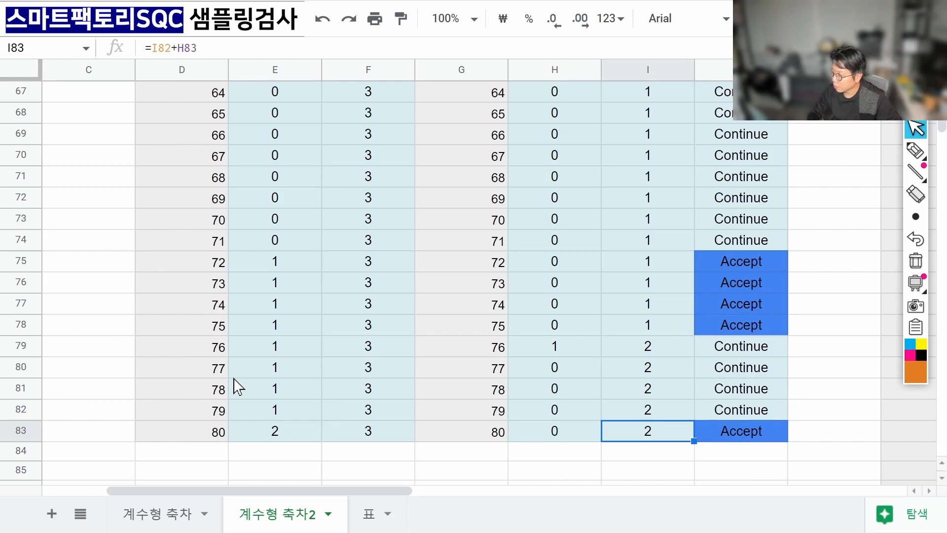
pyautogui.press('Right')
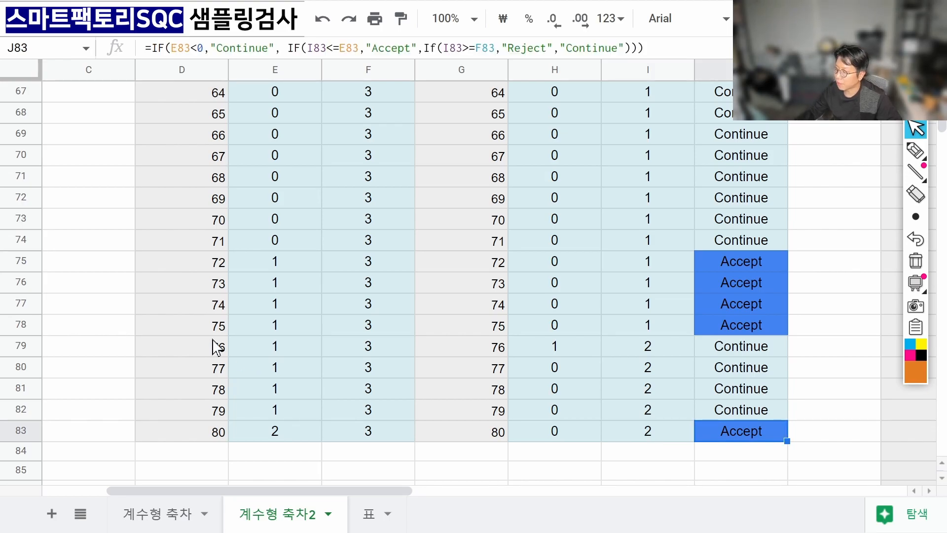
pyautogui.moveTo(721, 283); pyautogui.dragTo(731, 418)
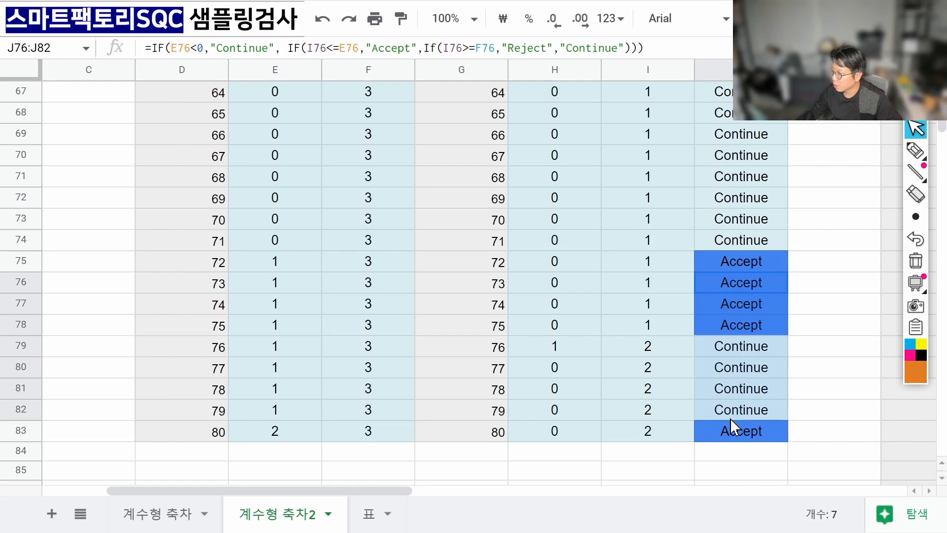
pyautogui.hotkey('ctrl', 'c')
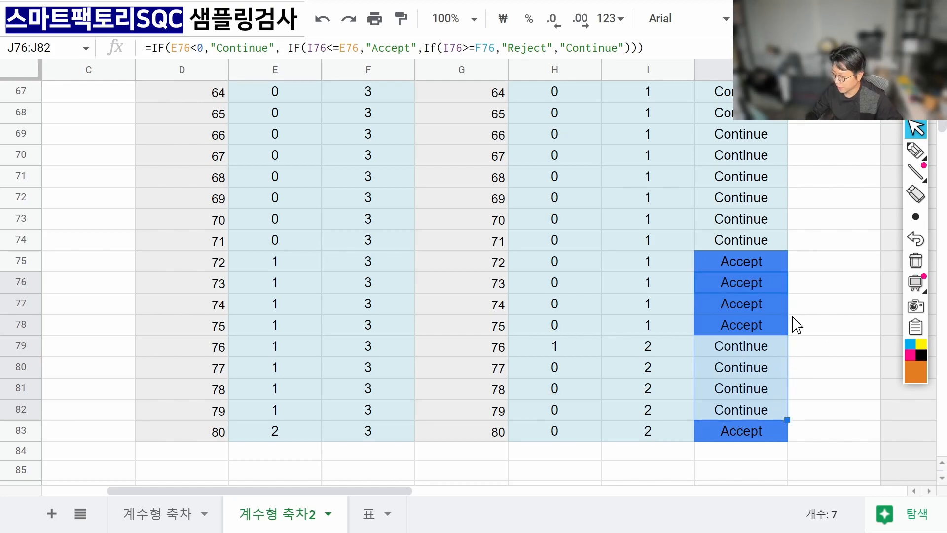
pyautogui.press('Delete')
pyautogui.press('Down')
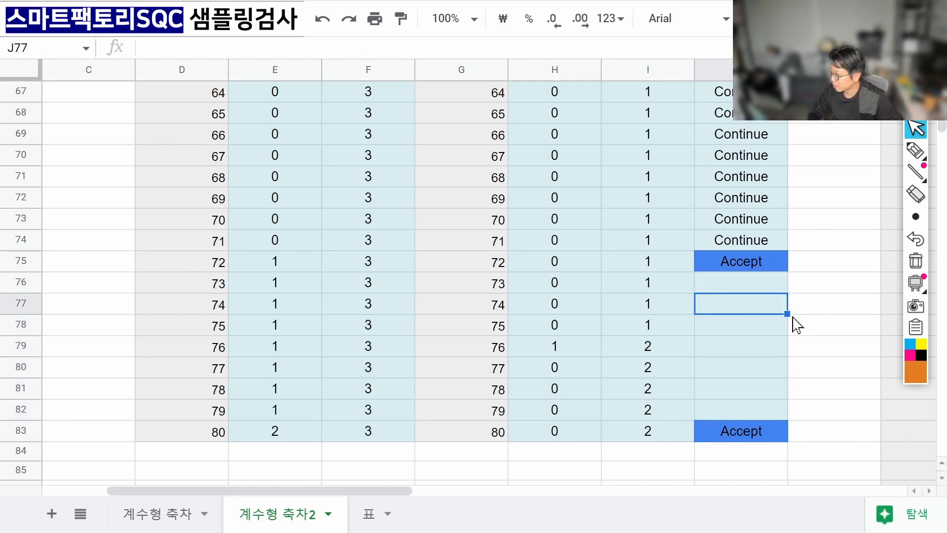
pyautogui.hotkey('ctrl', 'c')
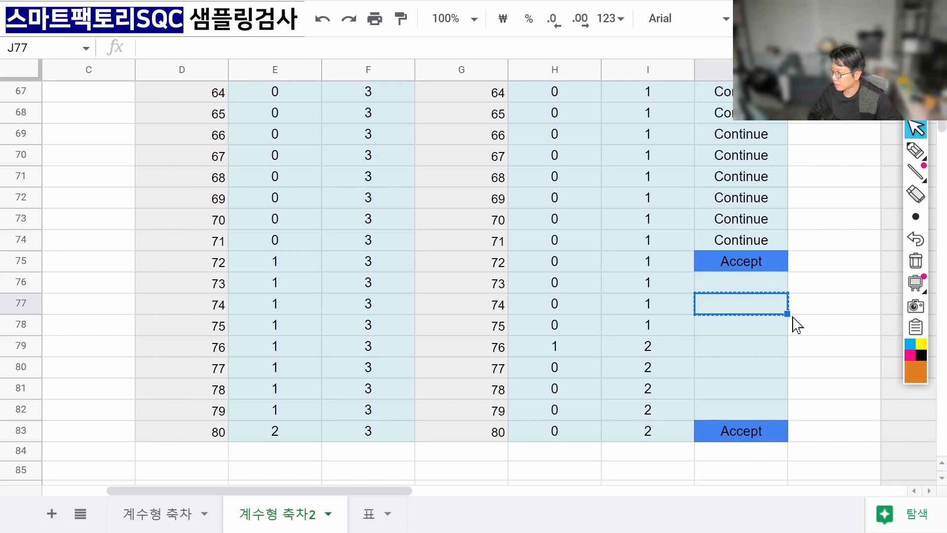
pyautogui.hotkey('ctrl', 'z')
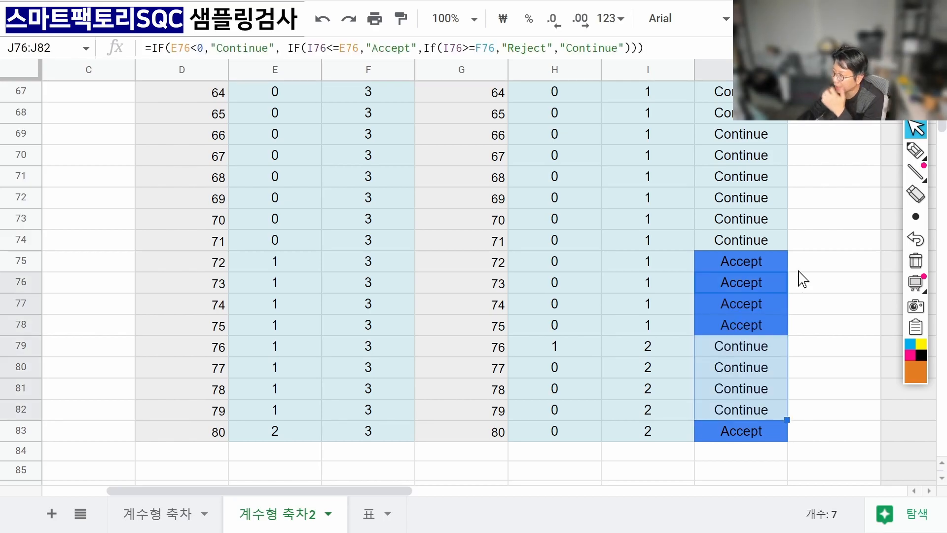
pyautogui.click(735, 267)
pyautogui.moveTo(567, 269); pyautogui.dragTo(719, 281)
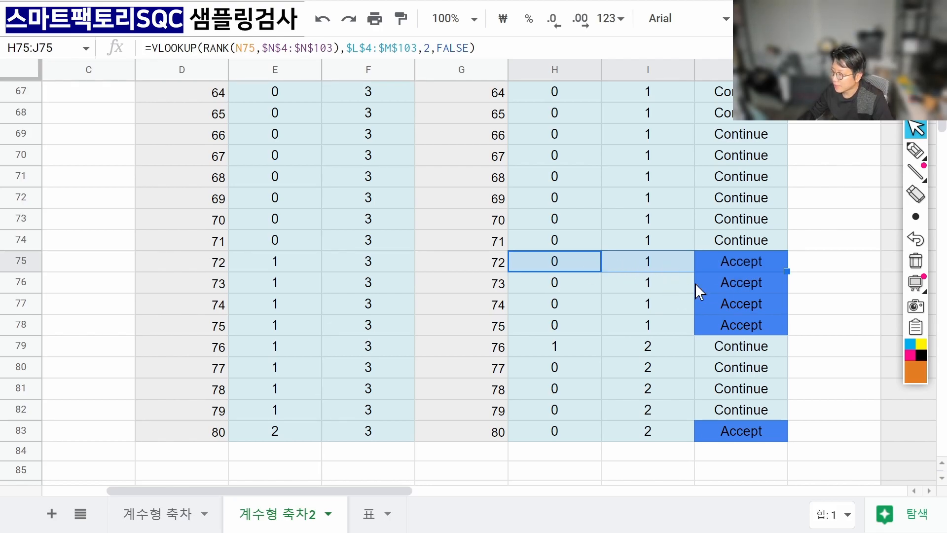
pyautogui.click(744, 265)
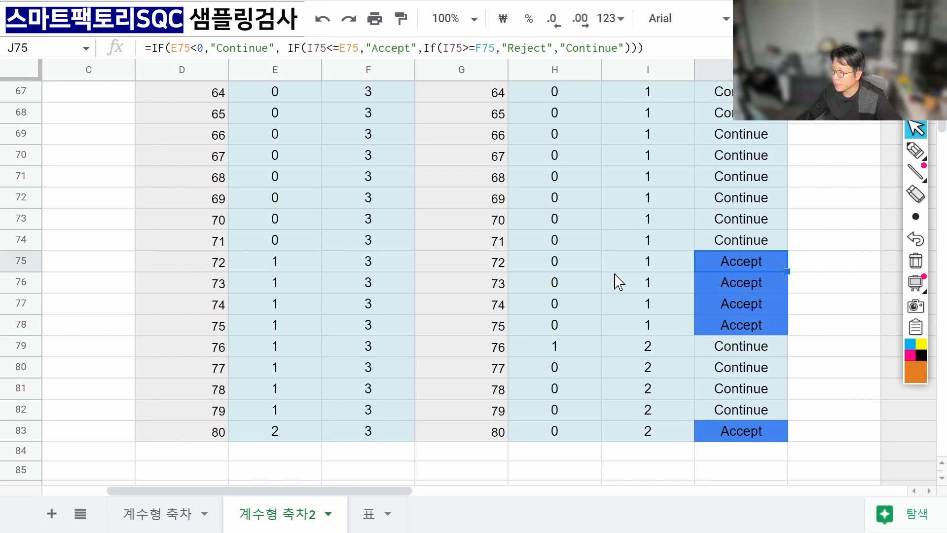
pyautogui.moveTo(552, 264); pyautogui.dragTo(700, 267)
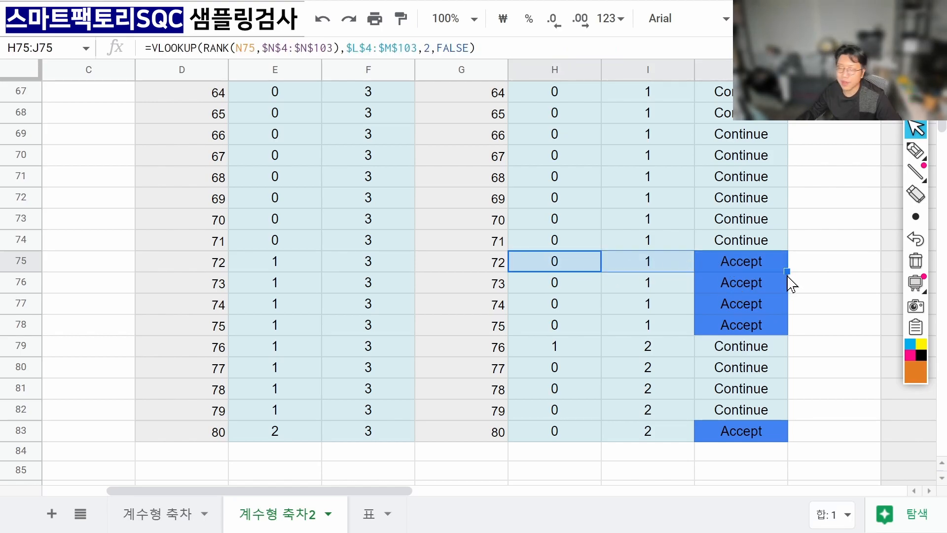